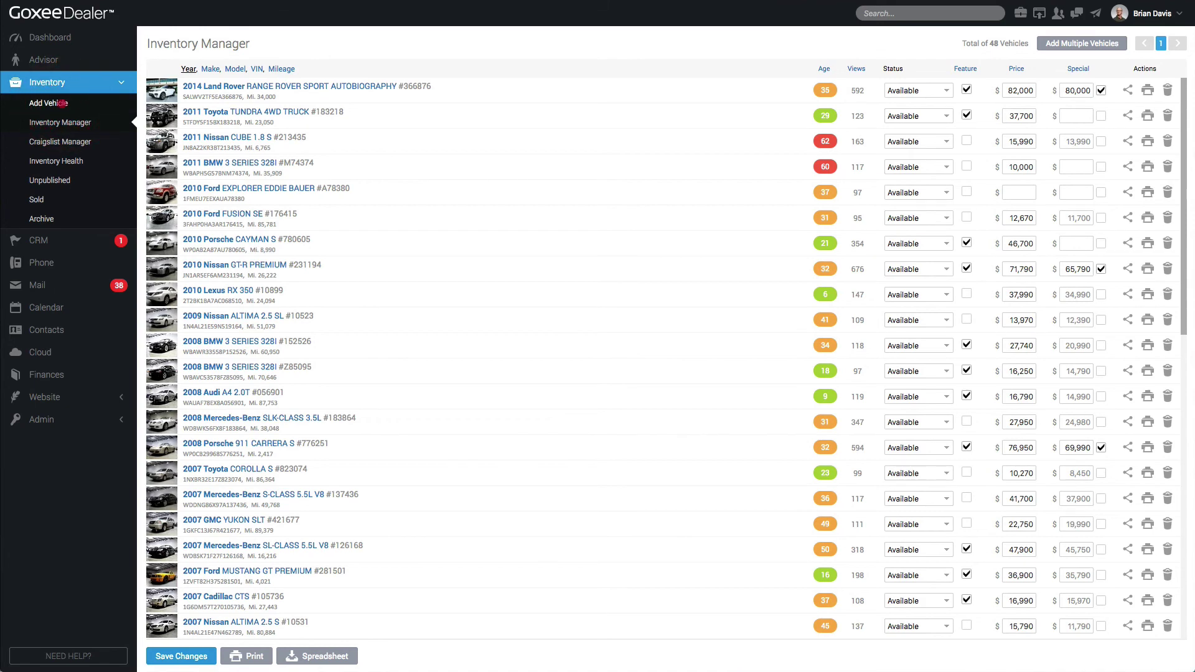
Open a blank Add Vehicle form from the Inventory section of the sidebar
{"action": "left_click", "coordinate": [60, 104]}
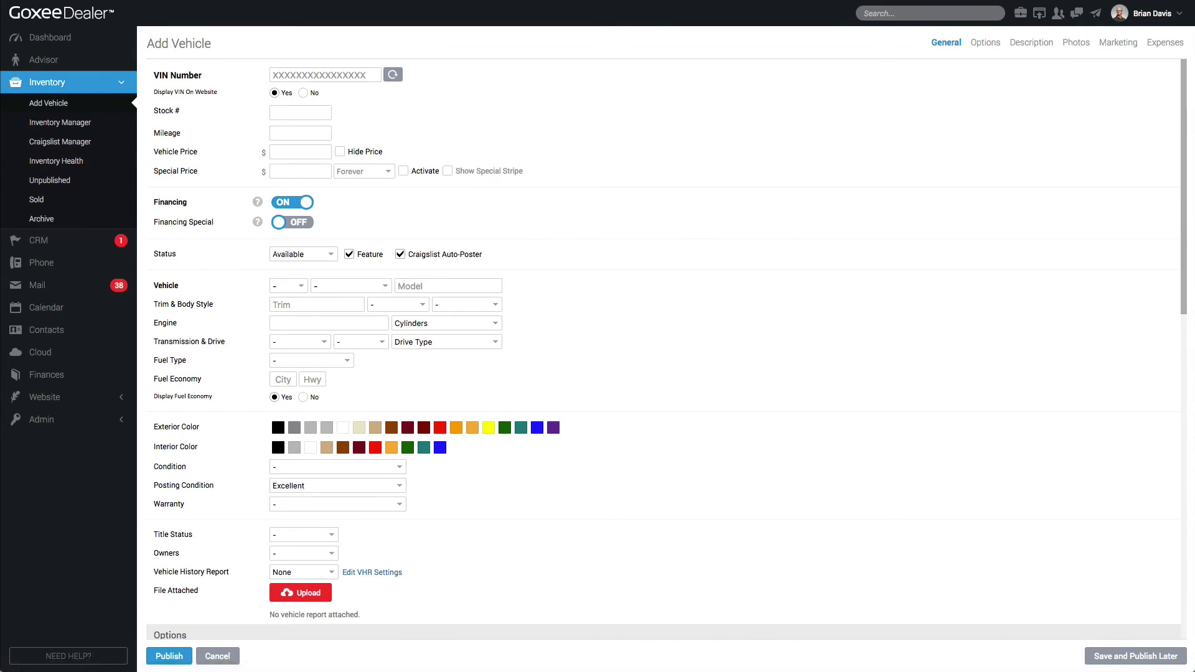
{"action": "left_click", "coordinate": [335, 75]}
{"action": "left_click", "coordinate": [334, 74]}
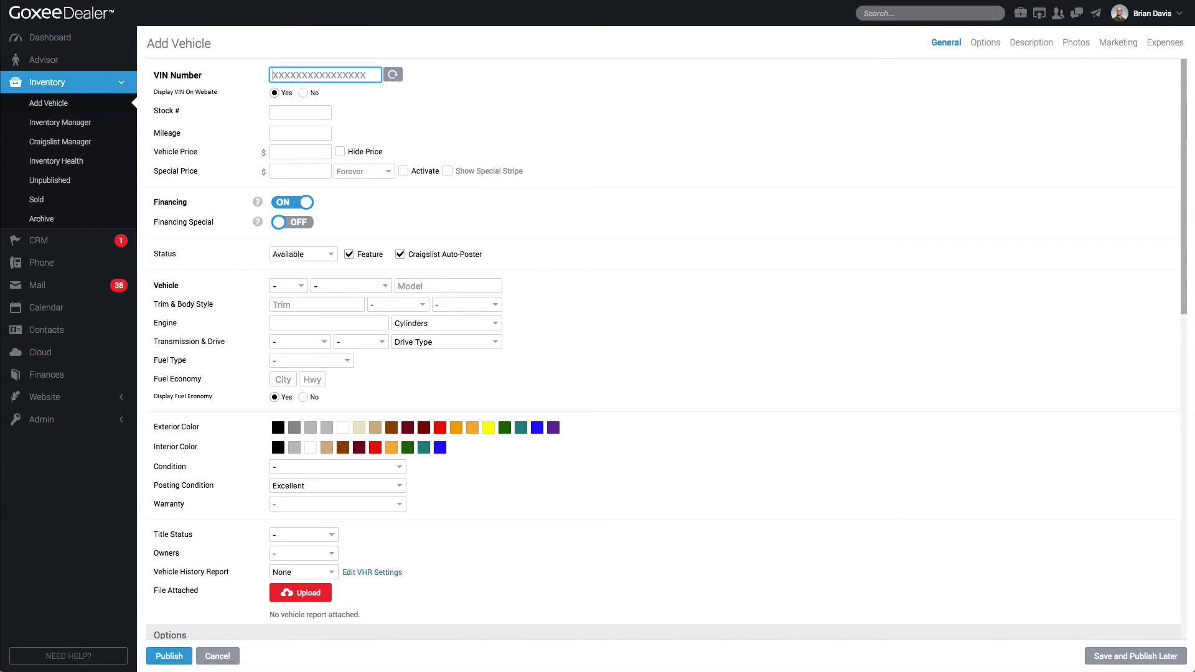
{"action": "type", "text": "12345645646"}
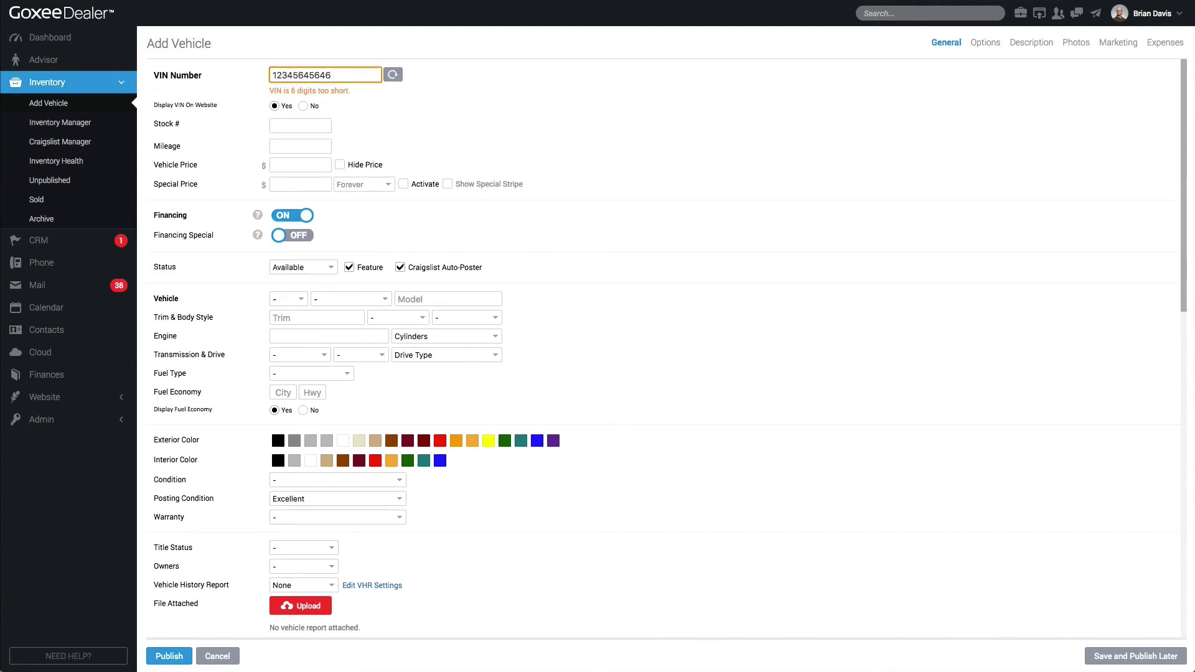
{"action": "left_click", "coordinate": [448, 84]}
{"action": "scroll", "coordinate": [448, 84], "scroll_direction": "down", "scroll_amount": 5}
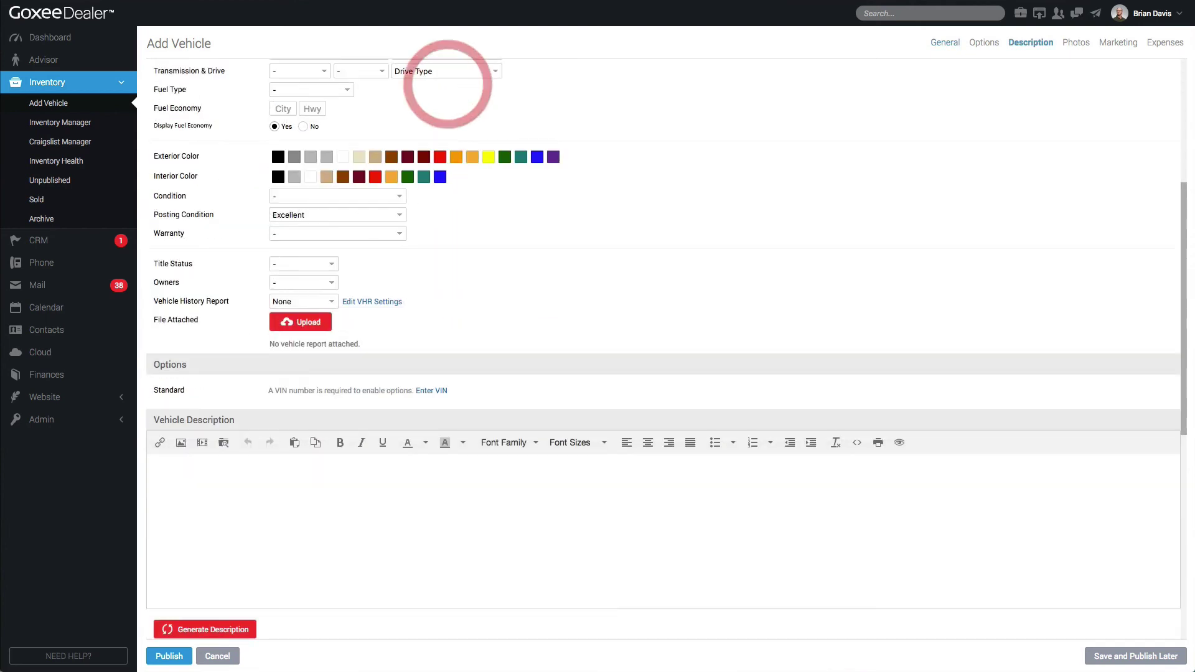
{"action": "scroll", "coordinate": [448, 84], "scroll_direction": "up", "scroll_amount": 5}
{"action": "scroll", "coordinate": [662, 349], "scroll_direction": "down", "scroll_amount": 5}
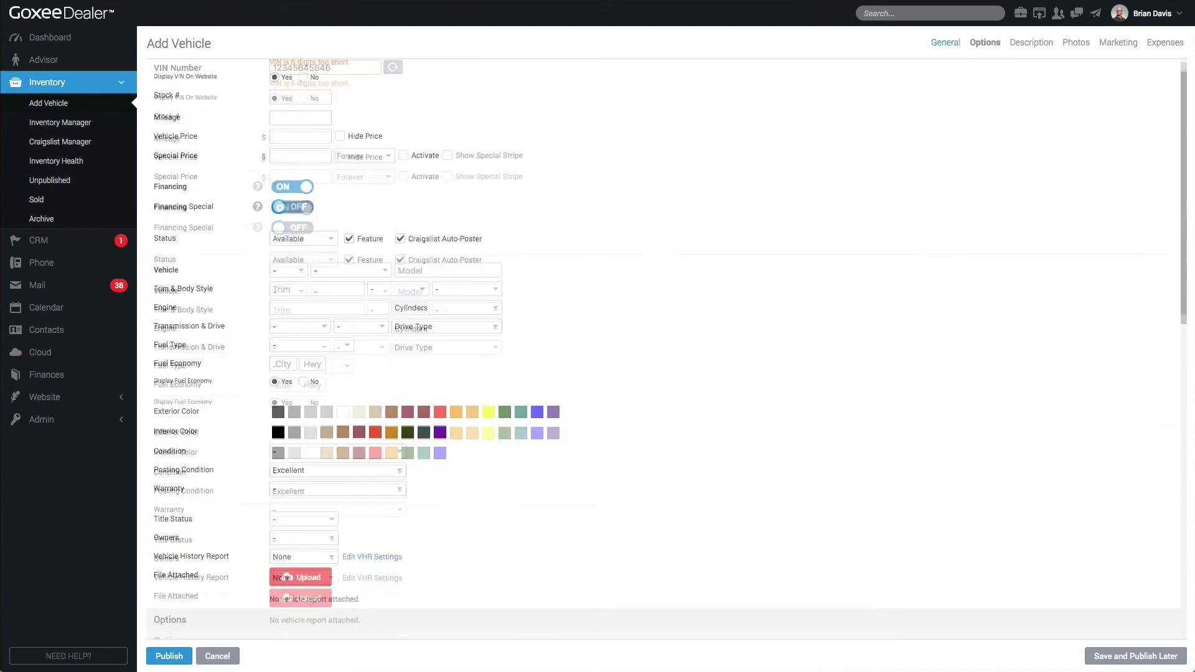
{"action": "scroll", "coordinate": [663, 348], "scroll_direction": "up", "scroll_amount": 4}
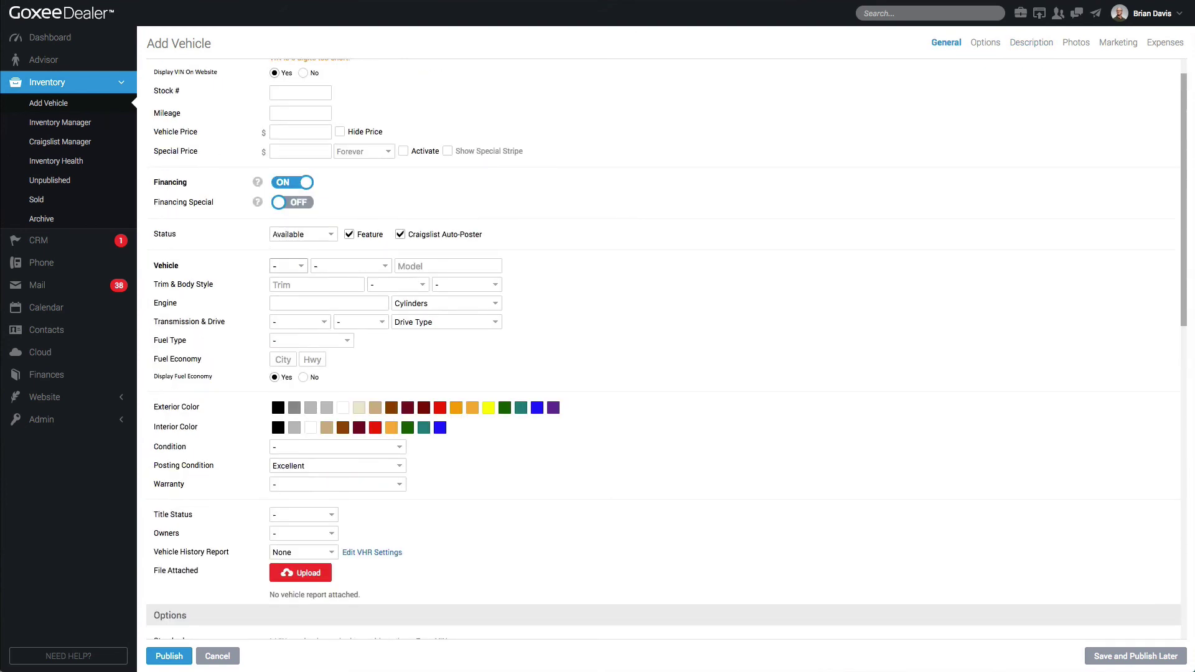
{"action": "scroll", "coordinate": [305, 124], "scroll_direction": "up", "scroll_amount": 1}
{"action": "double_click", "coordinate": [303, 74]}
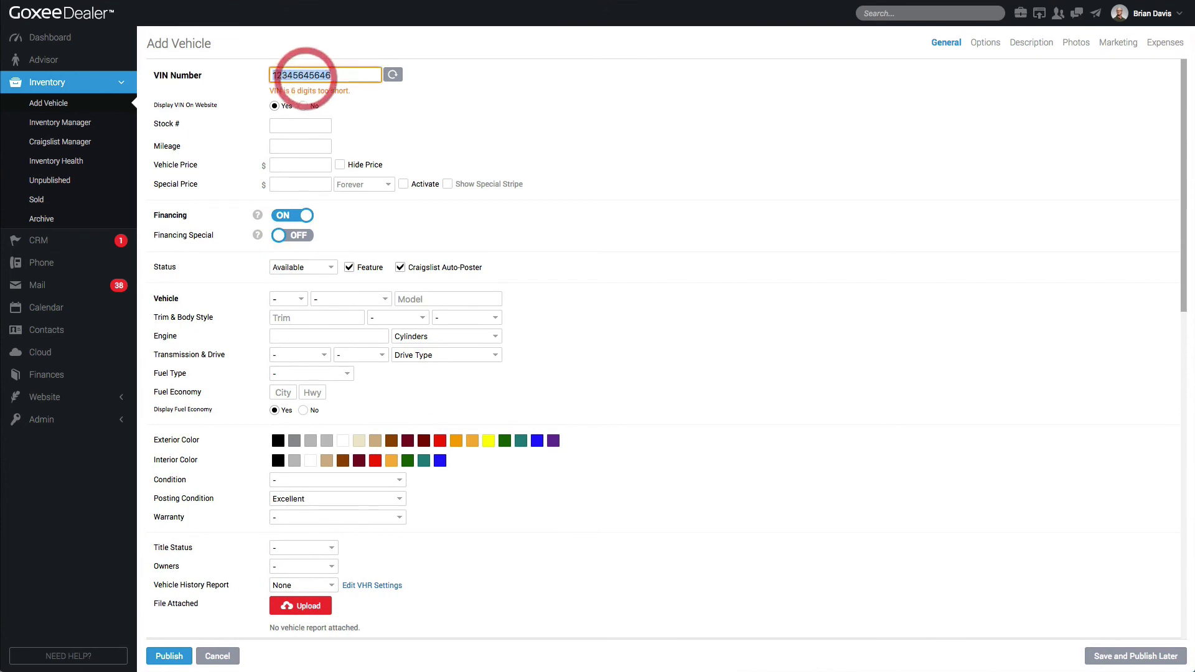
{"action": "key", "text": "ctrl+v"}
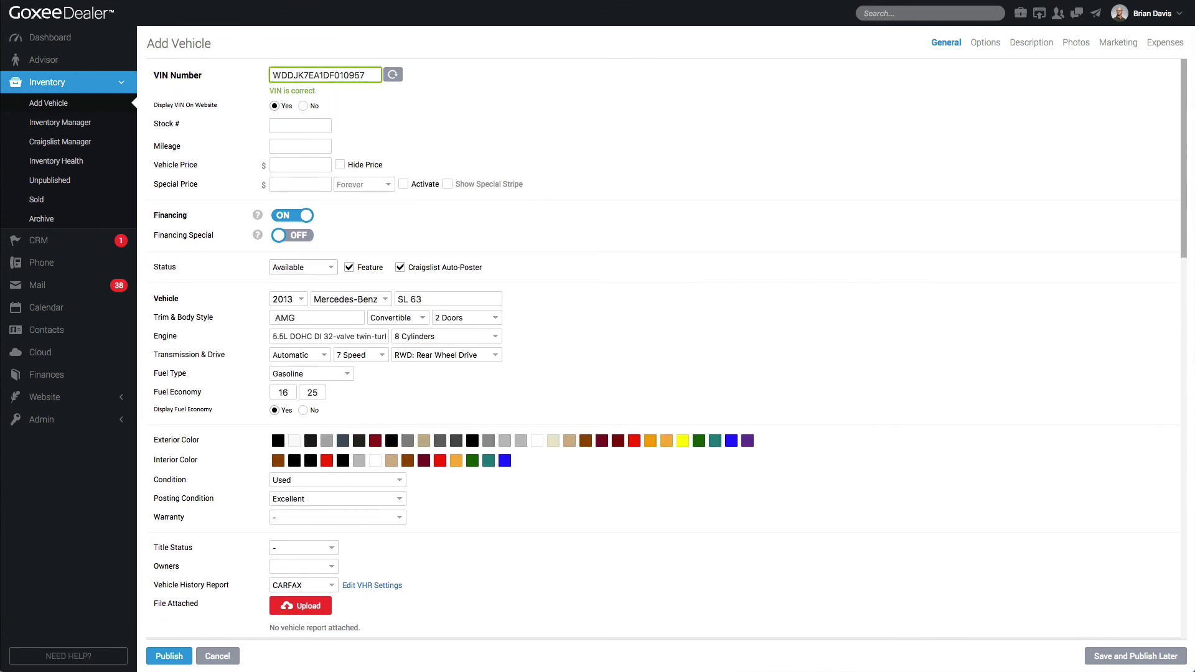
{"action": "left_click_drag", "start_coordinate": [146, 279], "coordinate": [552, 425]}
{"action": "scroll", "coordinate": [552, 425], "scroll_direction": "down", "scroll_amount": 10}
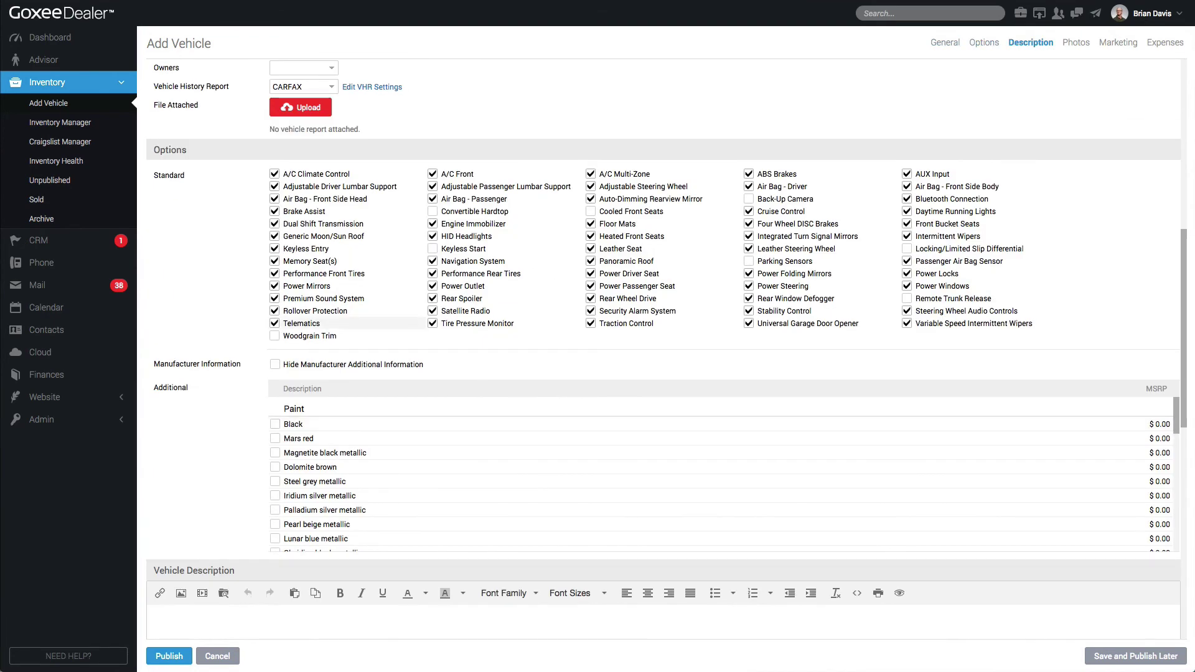
{"action": "mouse_move", "coordinate": [143, 133]}
{"action": "left_mouse_down"}
{"action": "mouse_move", "coordinate": [592, 436]}
{"action": "mouse_move", "coordinate": [954, 542]}
{"action": "mouse_move", "coordinate": [1175, 560]}
{"action": "left_mouse_up"}
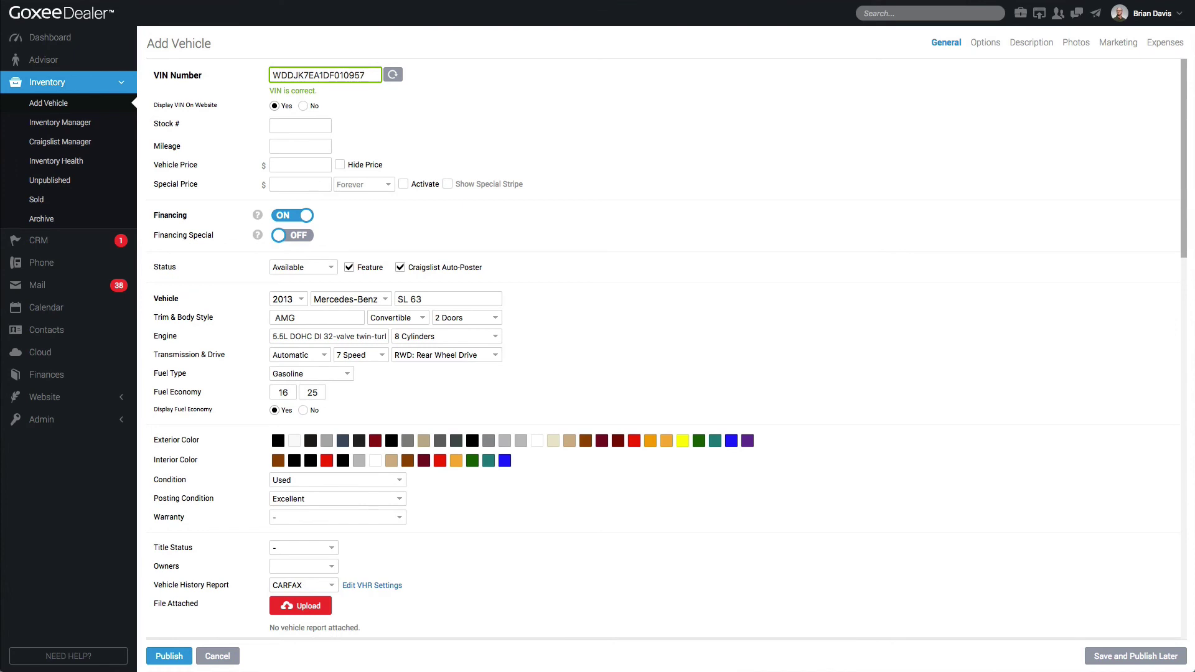
Keep the VIN displayed on the website, toggling Display VIN to No and back to Yes
{"action": "left_click", "coordinate": [303, 106]}
{"action": "left_click", "coordinate": [275, 106]}
{"action": "left_click", "coordinate": [327, 124]}
{"action": "left_click_drag", "start_coordinate": [368, 75], "coordinate": [334, 75]}
{"action": "left_click", "coordinate": [320, 124]}
Enter a mileage of 35,500 and a vehicle price of 89,500
{"action": "left_click", "coordinate": [320, 146]}
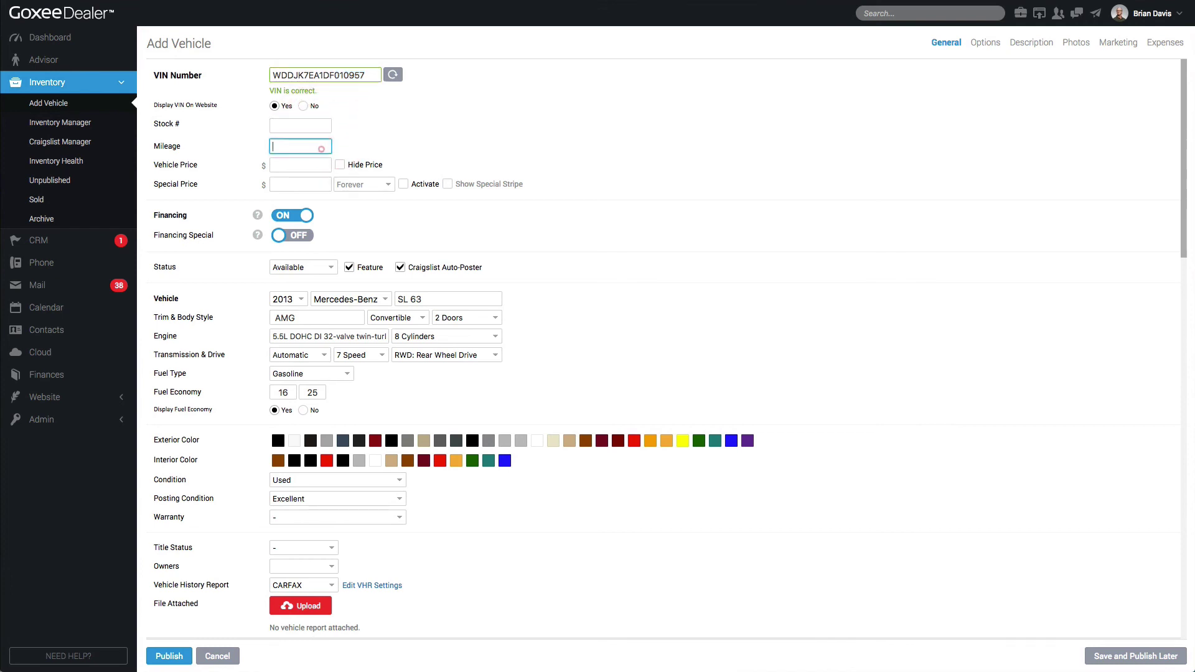
{"action": "type", "text": "35,500"}
{"action": "key", "text": "Tab"}
{"action": "left_click", "coordinate": [291, 165]}
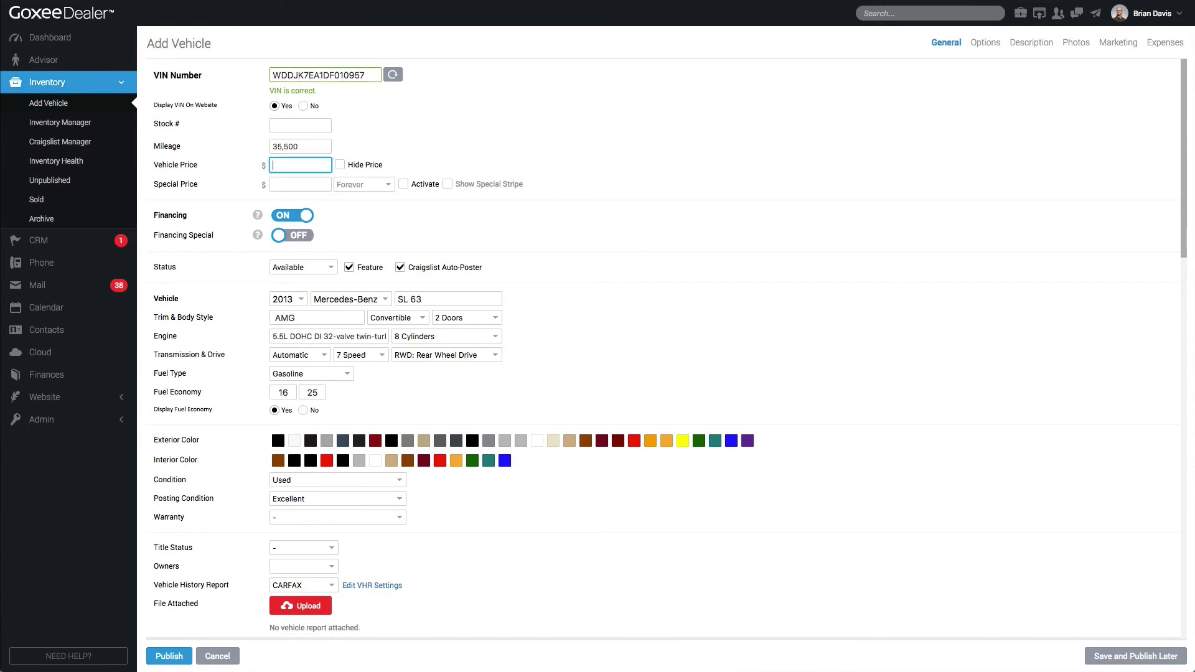
{"action": "type", "text": "89,500"}
{"action": "key", "text": "Tab"}
Set an activated special price of 79,900, replacing the first entry of 84,550
{"action": "left_click", "coordinate": [322, 185]}
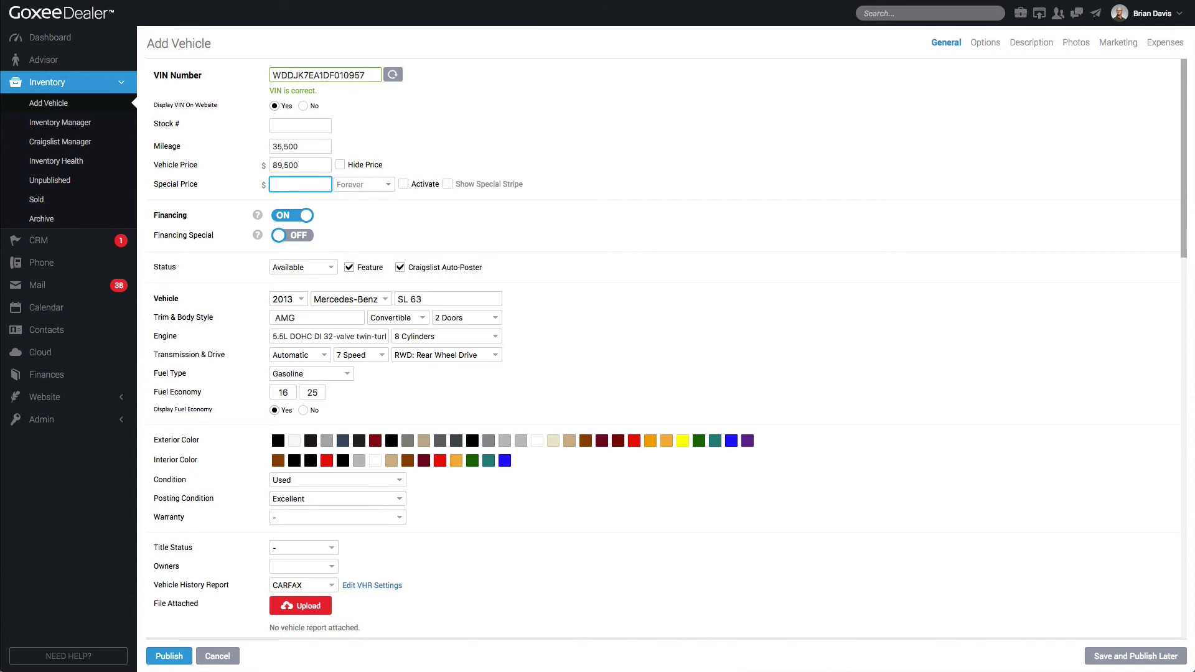
{"action": "type", "text": "84,550"}
{"action": "left_click_drag", "start_coordinate": [323, 184], "coordinate": [267, 184]}
{"action": "left_click", "coordinate": [404, 183]}
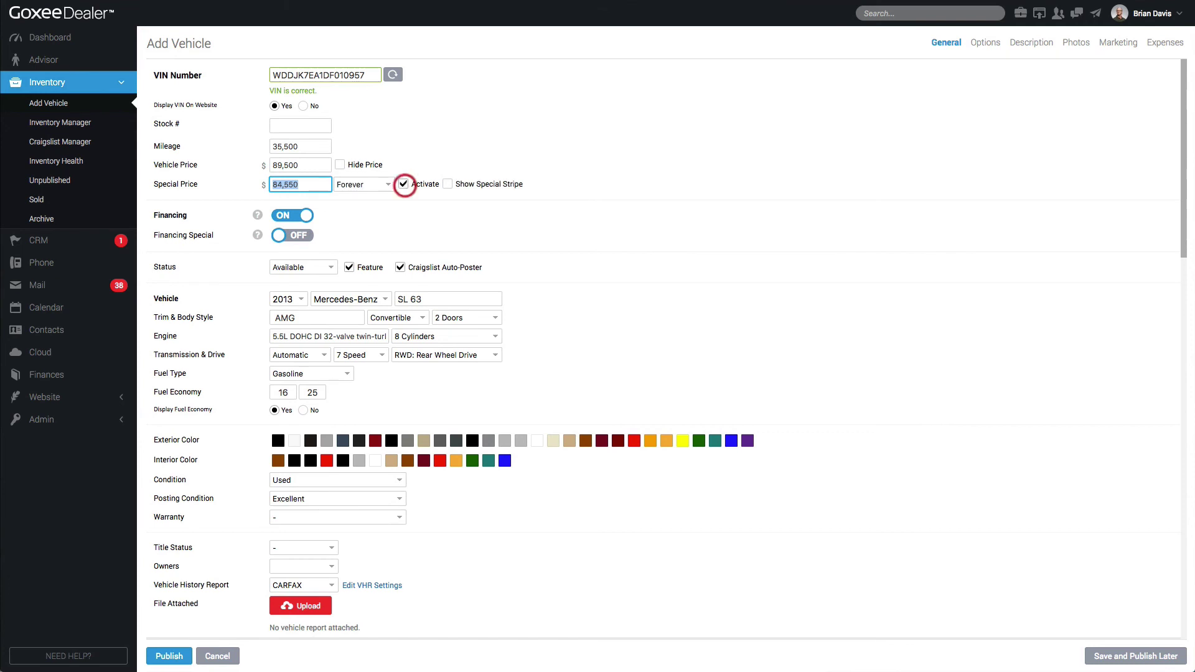
{"action": "double_click", "coordinate": [322, 186]}
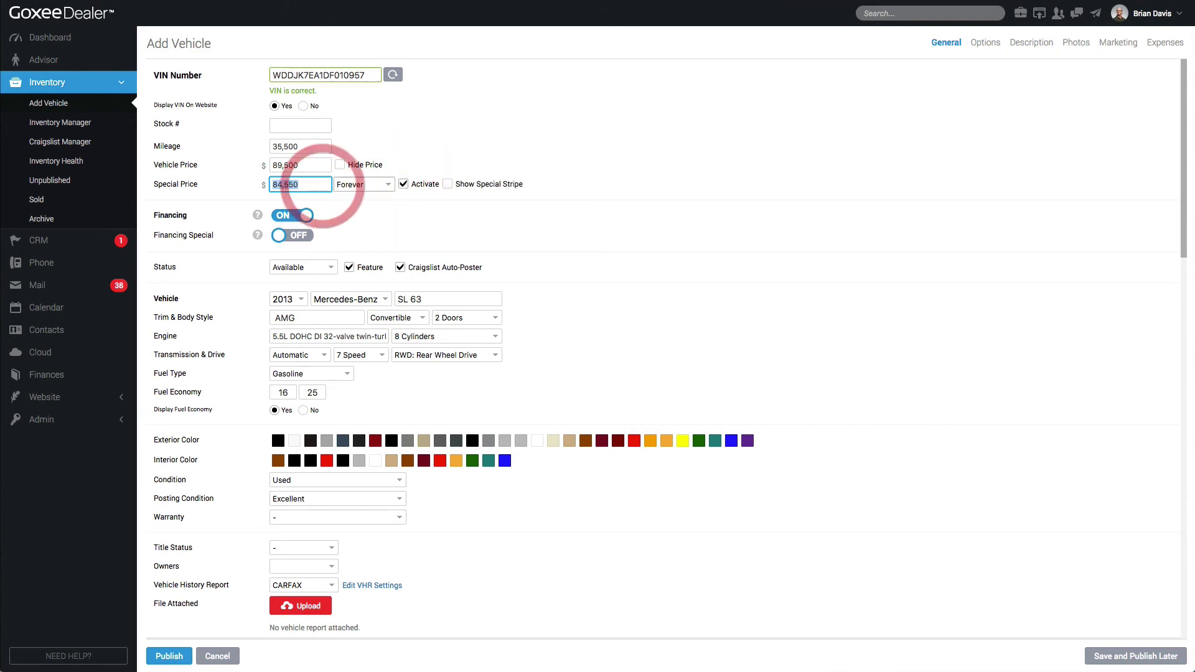
{"action": "left_click", "coordinate": [360, 185]}
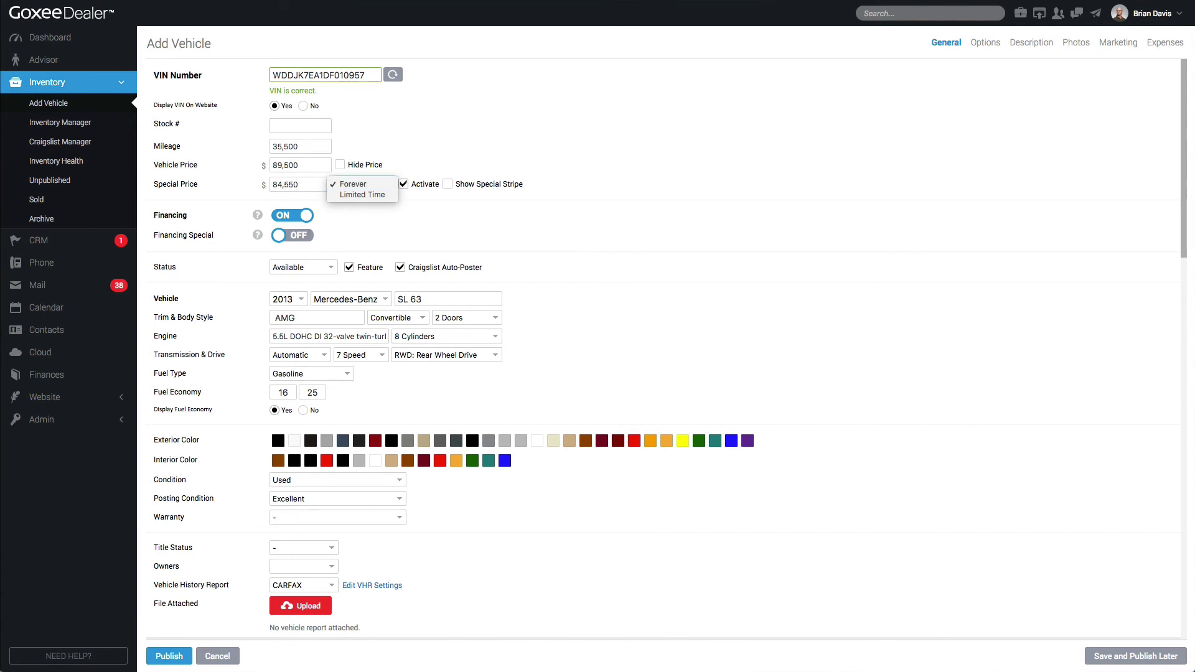
{"action": "left_click", "coordinate": [292, 186]}
{"action": "double_click", "coordinate": [290, 186]}
{"action": "type", "text": "79"}
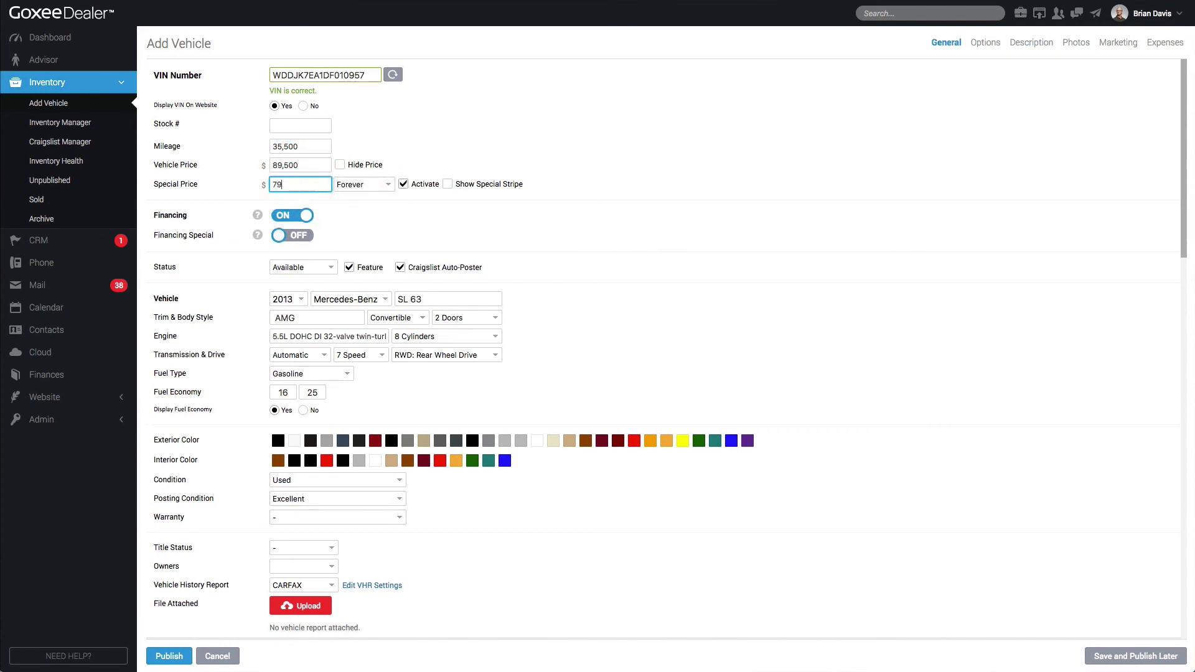
{"action": "type", "text": ",900"}
Make the special limited time ending June 14, 2018, with the special stripe shown
{"action": "left_click", "coordinate": [365, 185]}
{"action": "left_click", "coordinate": [362, 194]}
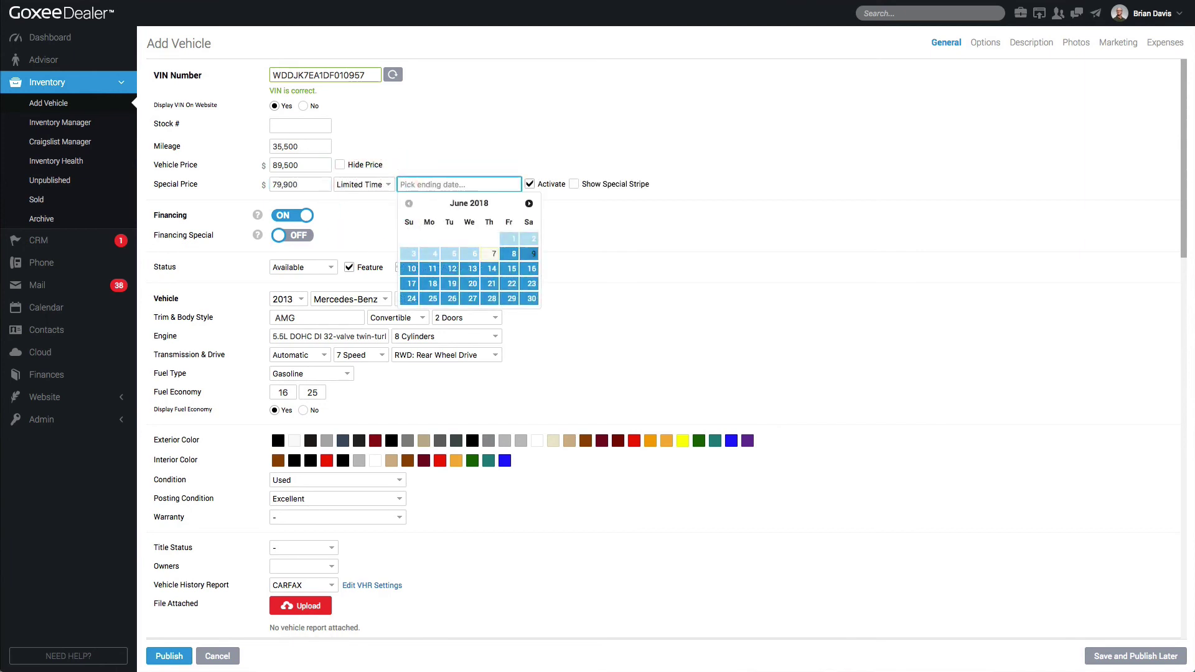
{"action": "left_click", "coordinate": [492, 268]}
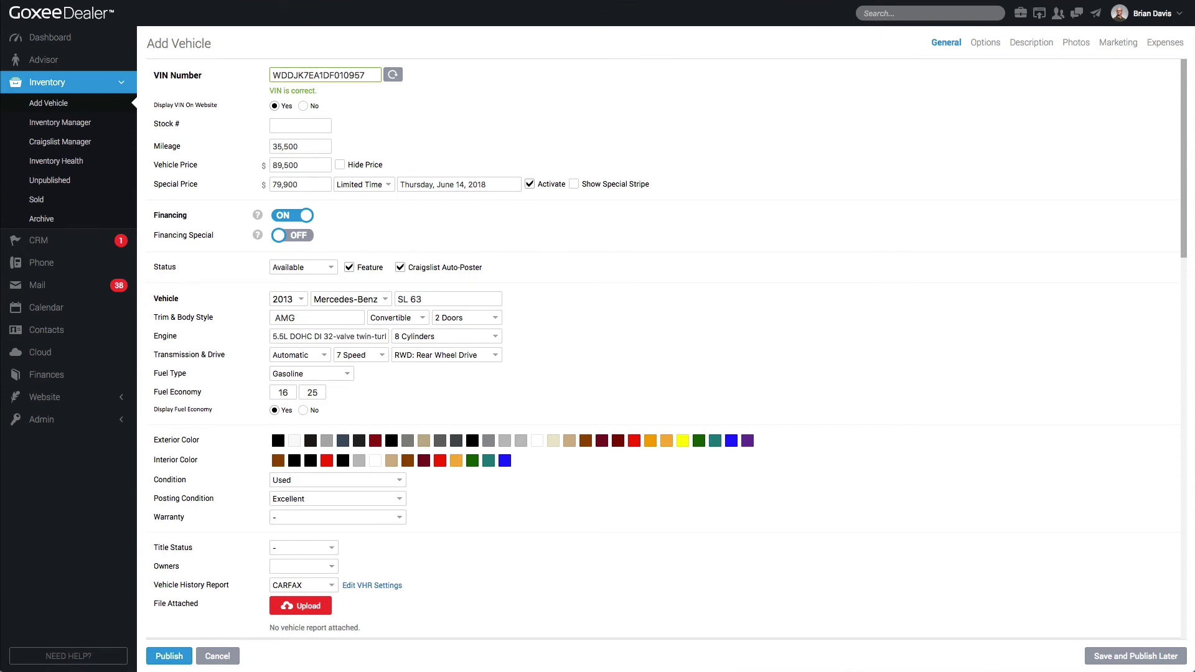
{"action": "left_click", "coordinate": [573, 184]}
{"action": "left_click", "coordinate": [44, 420]}
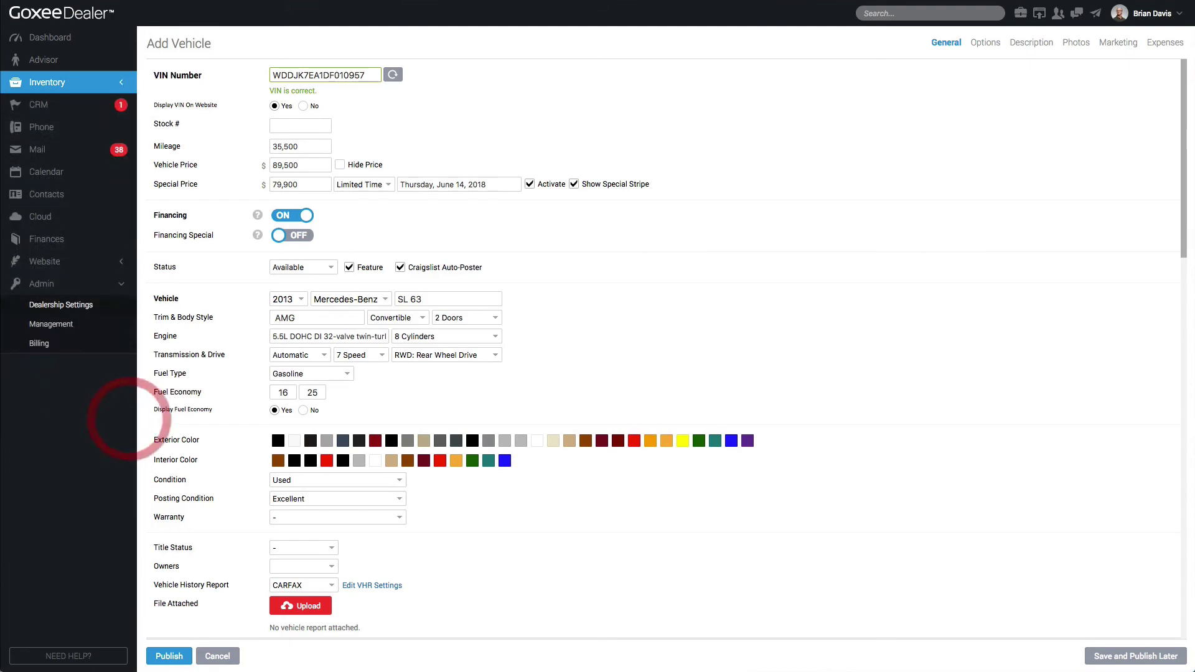
{"action": "left_click", "coordinate": [50, 305]}
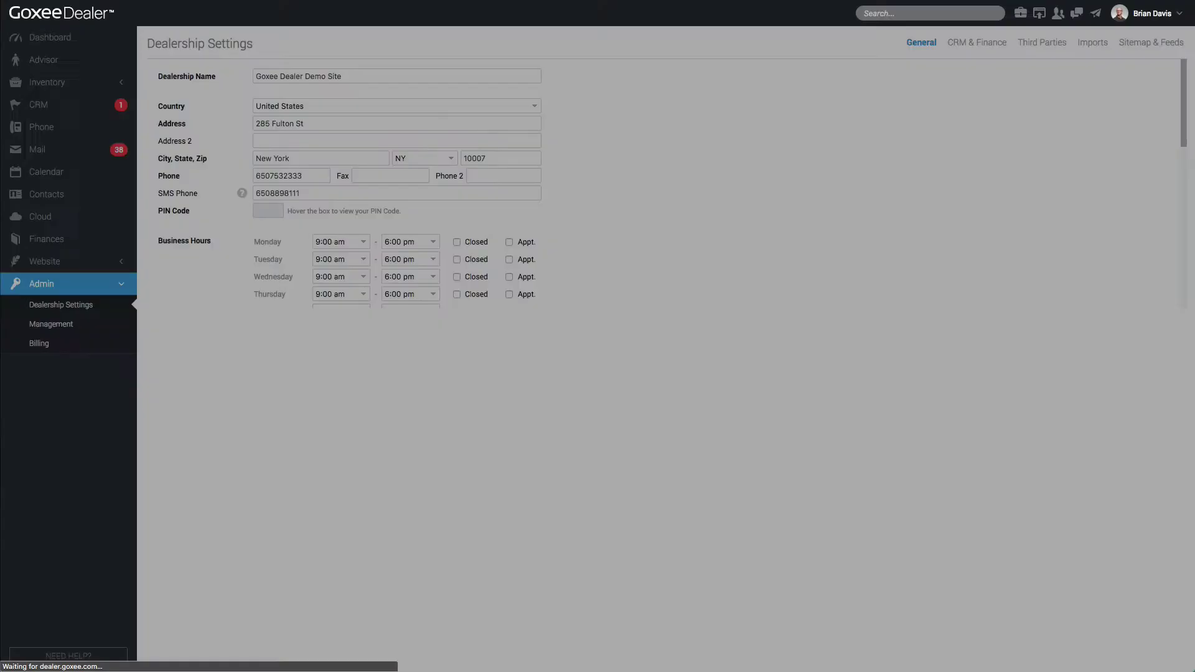
{"action": "scroll", "coordinate": [543, 397], "scroll_direction": "down", "scroll_amount": 6}
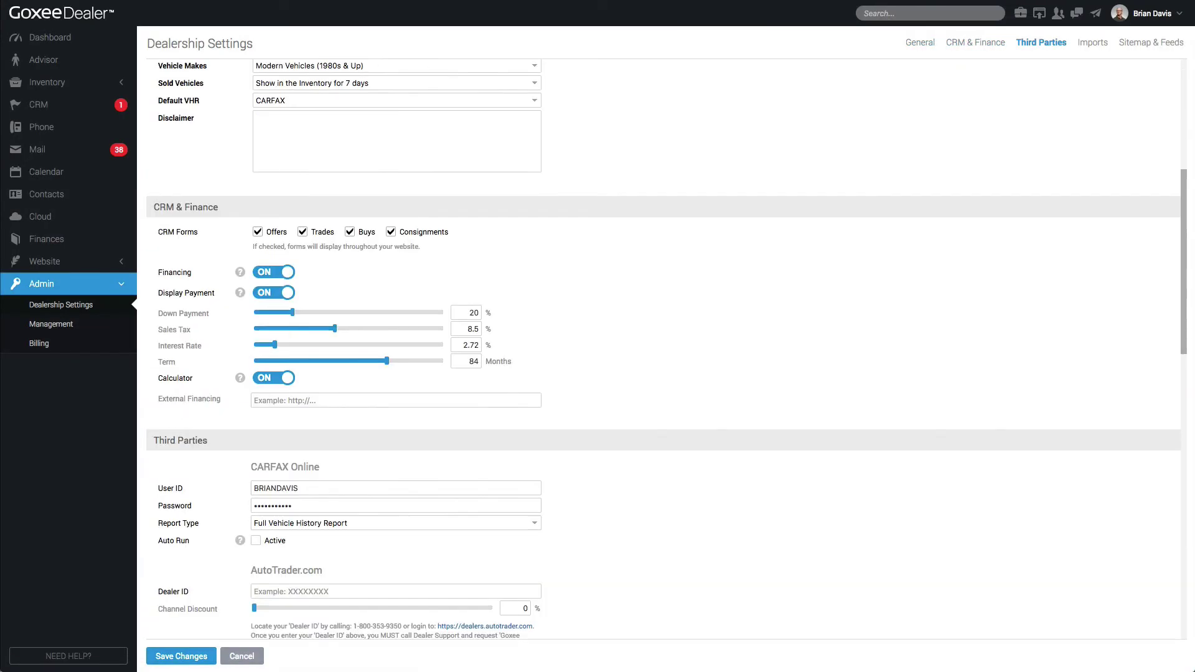
{"action": "left_click_drag", "start_coordinate": [599, 428], "coordinate": [155, 216]}
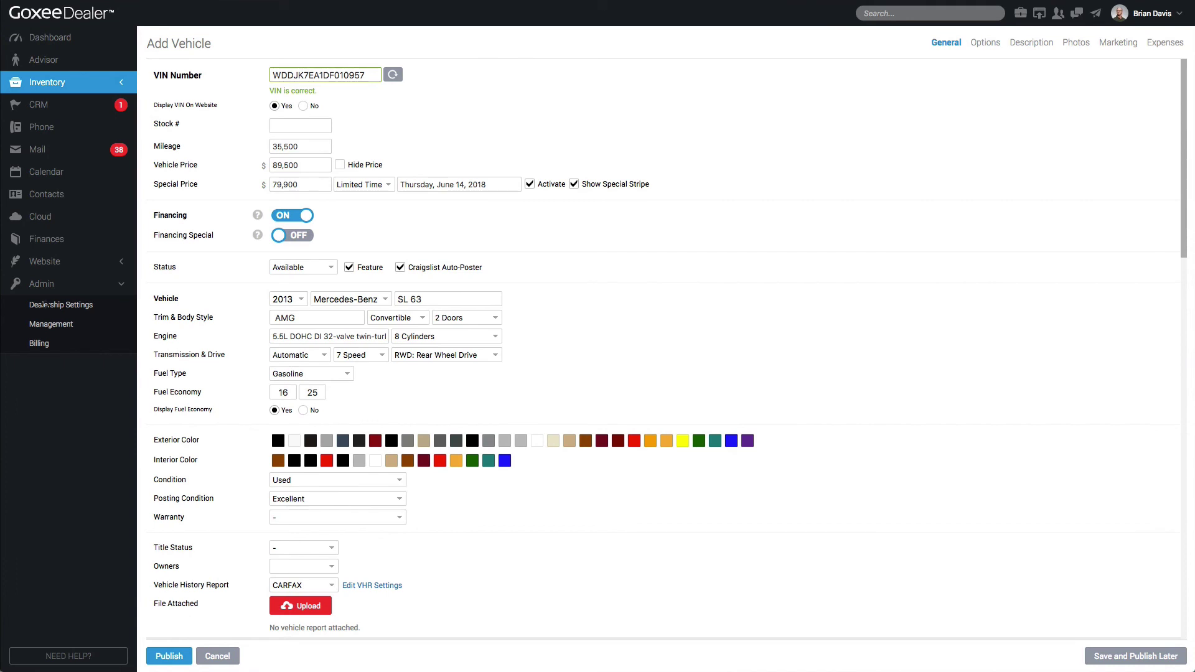
Turn on the financing special with a 25% down payment and a 1.99% interest rate
{"action": "left_click", "coordinate": [302, 237]}
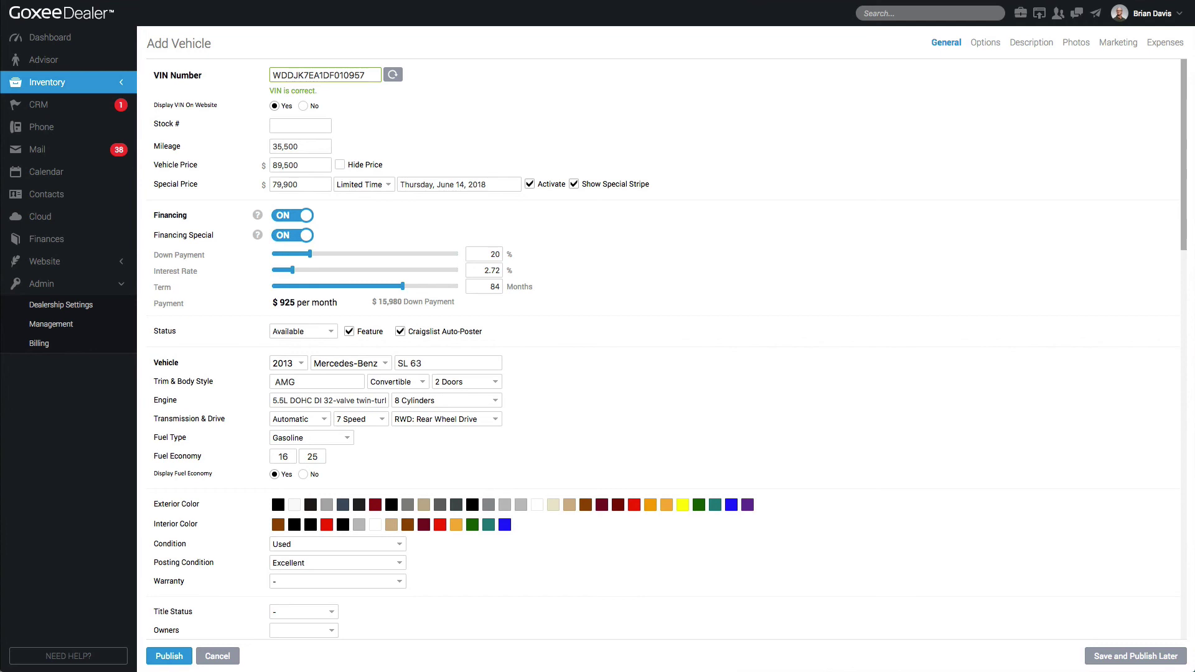
{"action": "left_click", "coordinate": [485, 254]}
{"action": "key", "text": "BackSpace"}
{"action": "type", "text": "5"}
{"action": "left_click", "coordinate": [498, 270]}
{"action": "type", "text": "1.99"}
Check the resulting $852 monthly payment over 84 months, then open the Status list
{"action": "left_click", "coordinate": [483, 285]}
{"action": "left_click", "coordinate": [608, 267]}
{"action": "left_click_drag", "start_coordinate": [277, 304], "coordinate": [419, 299]}
{"action": "left_click", "coordinate": [370, 303]}
{"action": "left_click", "coordinate": [292, 330]}
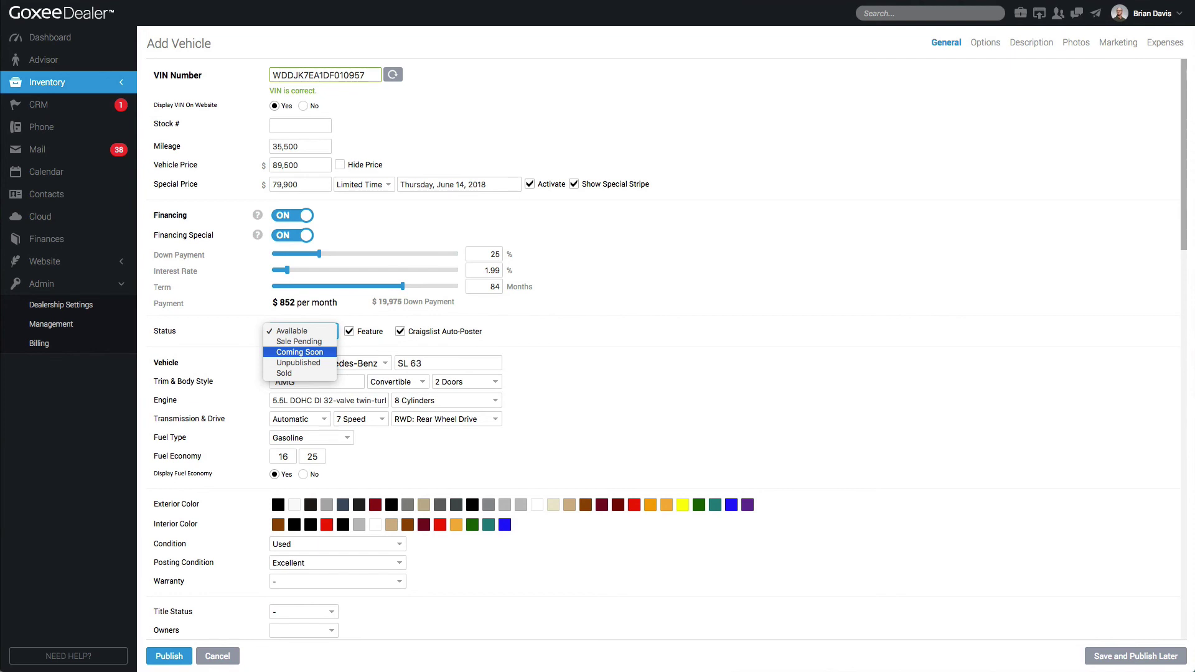
Keep the vehicle status as Available
{"action": "key", "text": "Down"}
{"action": "key", "text": "Down"}
{"action": "key", "text": "Up"}
{"action": "key", "text": "Up"}
{"action": "key", "text": "Up"}
{"action": "key", "text": "Up"}
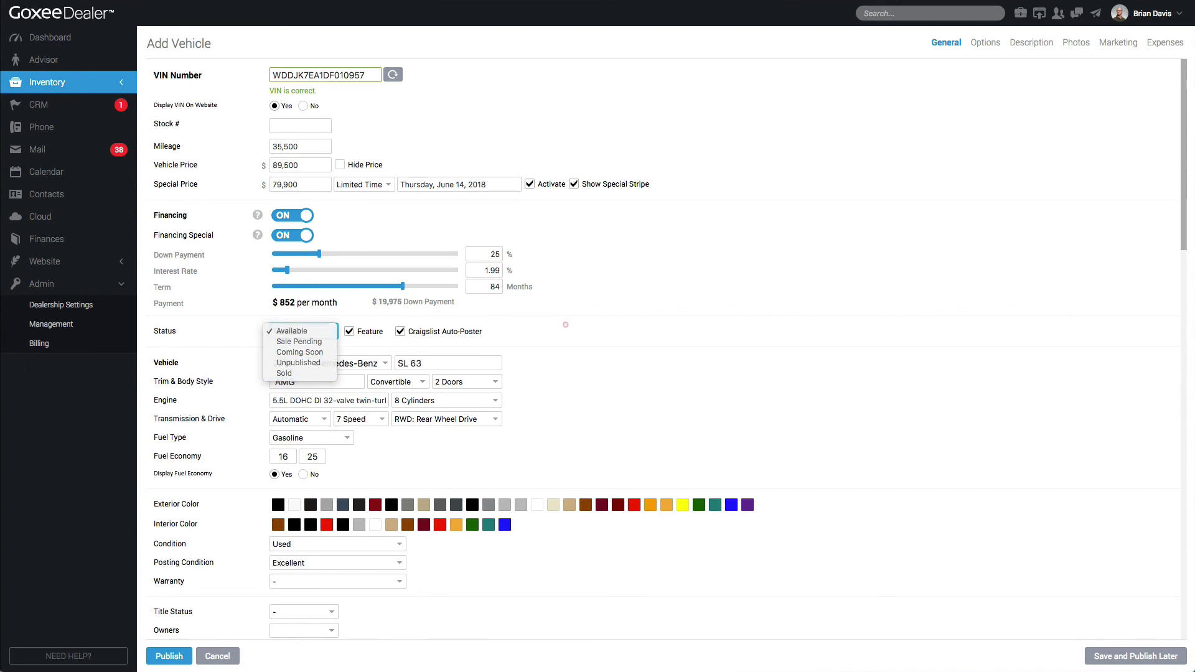
{"action": "key", "text": "Return"}
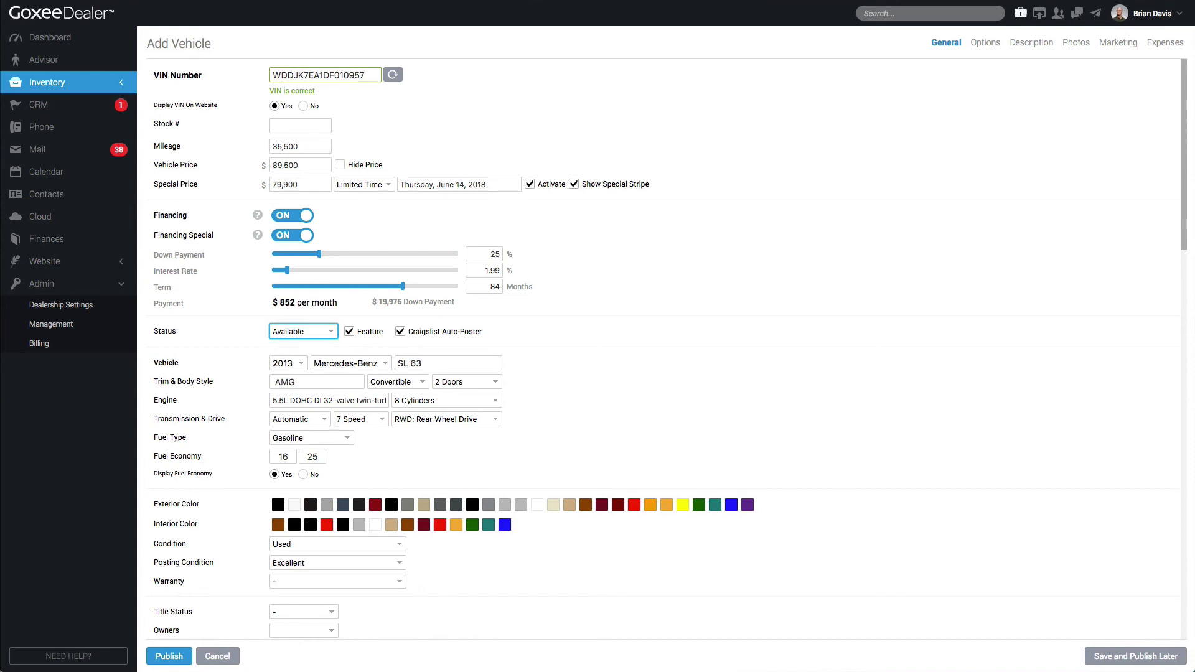
Glance at the dealership's public website, then open the Craigslist Manager under Inventory
{"action": "left_click", "coordinate": [1039, 12]}
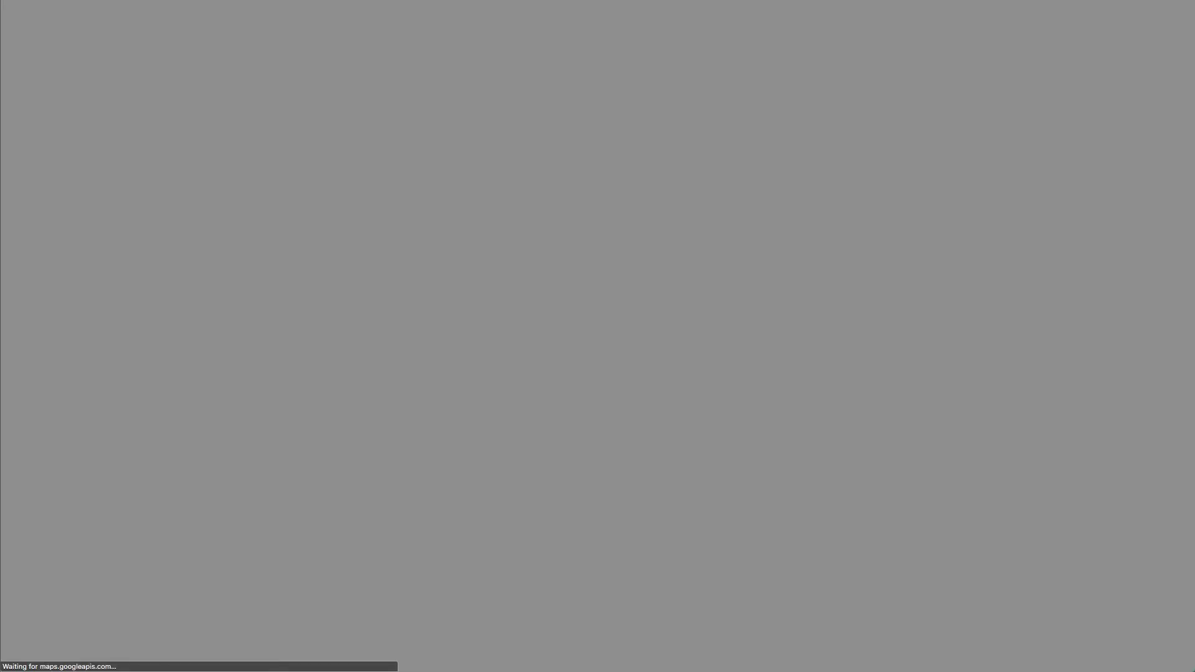
{"action": "scroll", "coordinate": [669, 423], "scroll_direction": "down", "scroll_amount": 5}
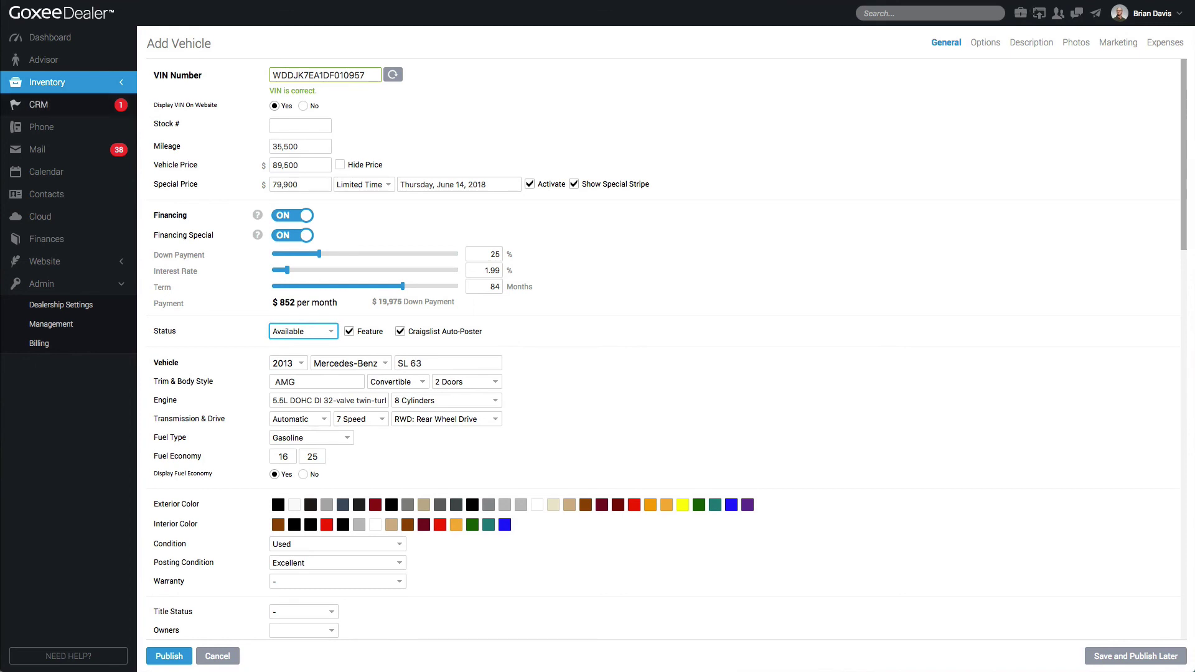
{"action": "left_click", "coordinate": [47, 81]}
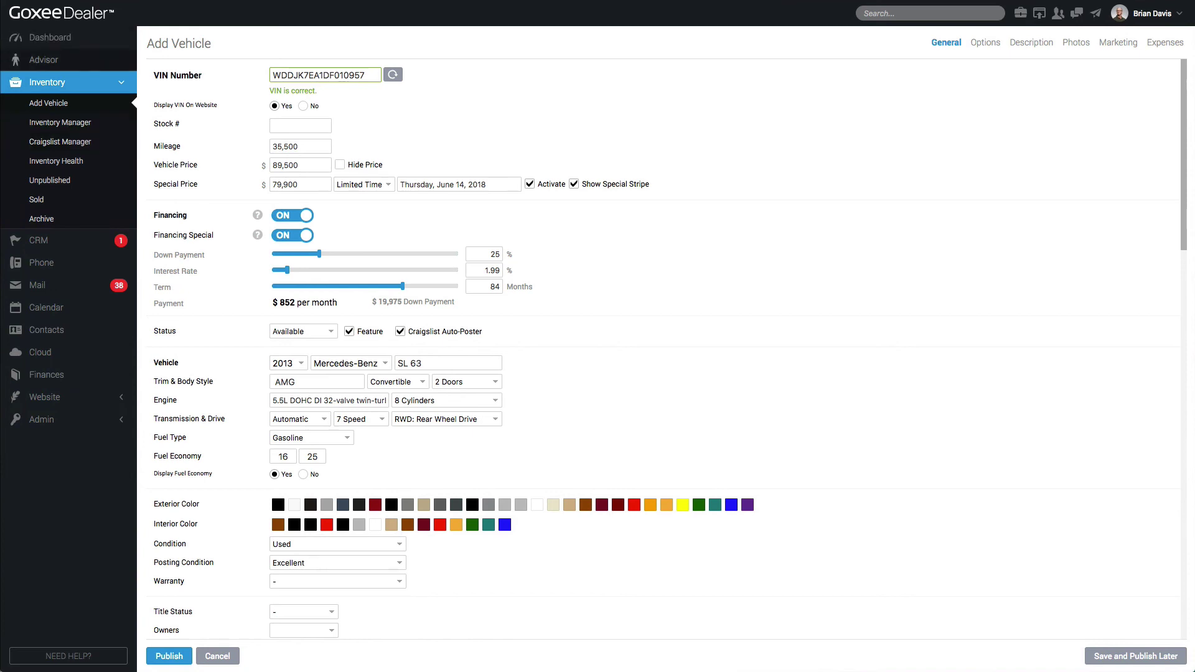
{"action": "left_click", "coordinate": [71, 142]}
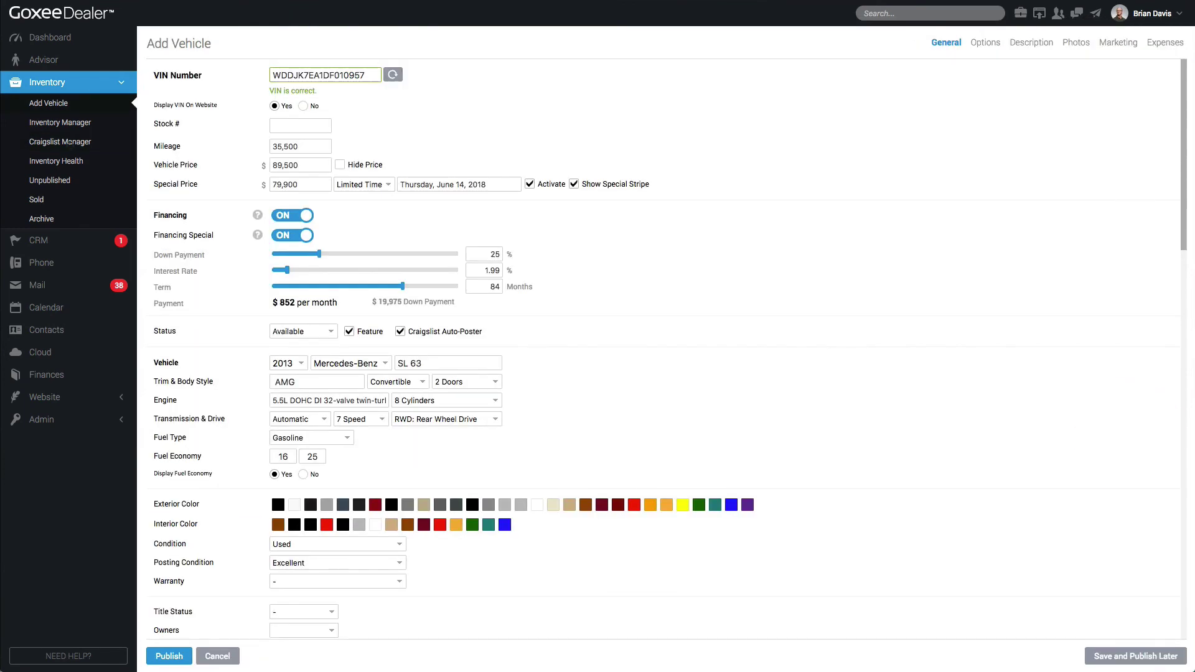
Set Display Fuel Economy to No for the SL 63 listing
{"action": "scroll", "coordinate": [663, 348], "scroll_direction": "down", "scroll_amount": 3}
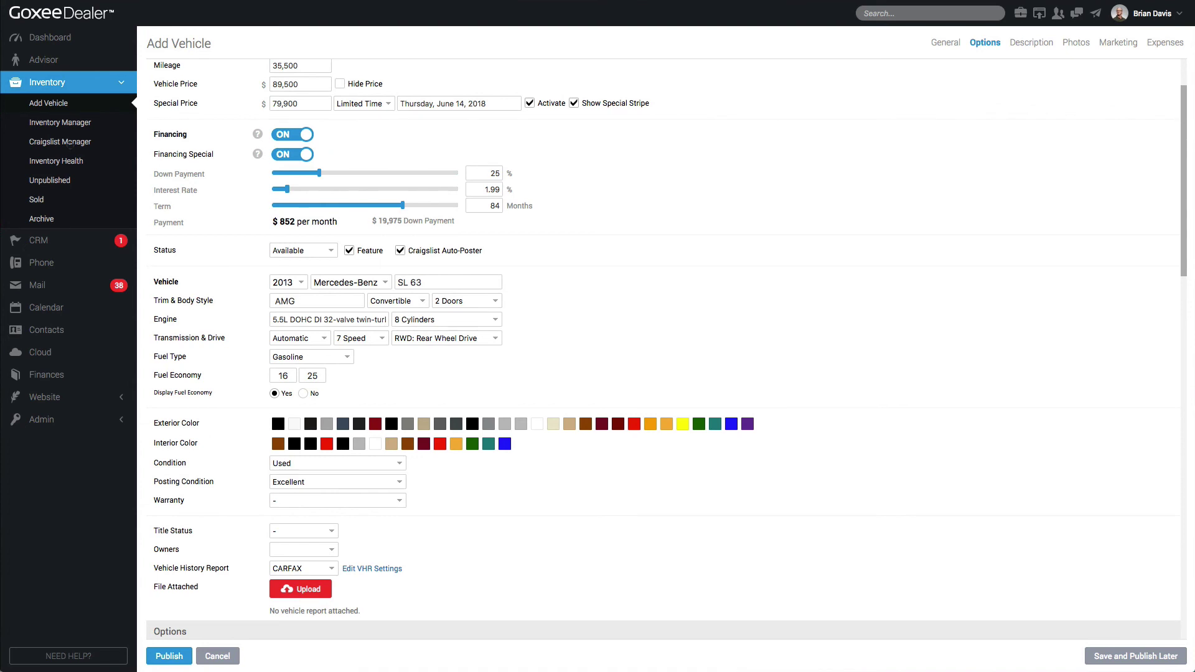
{"action": "left_click", "coordinate": [304, 394]}
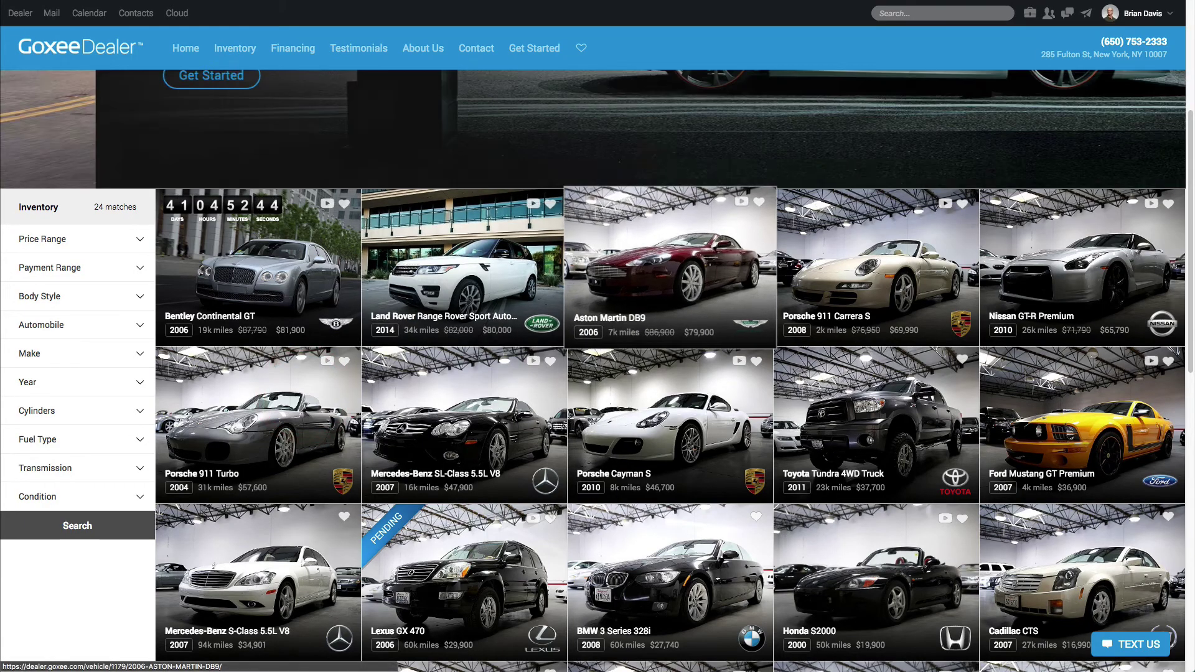
View the public site's Aston Martin DB9 listing and its specs, then return to the Add Vehicle form
{"action": "left_click", "coordinate": [600, 227]}
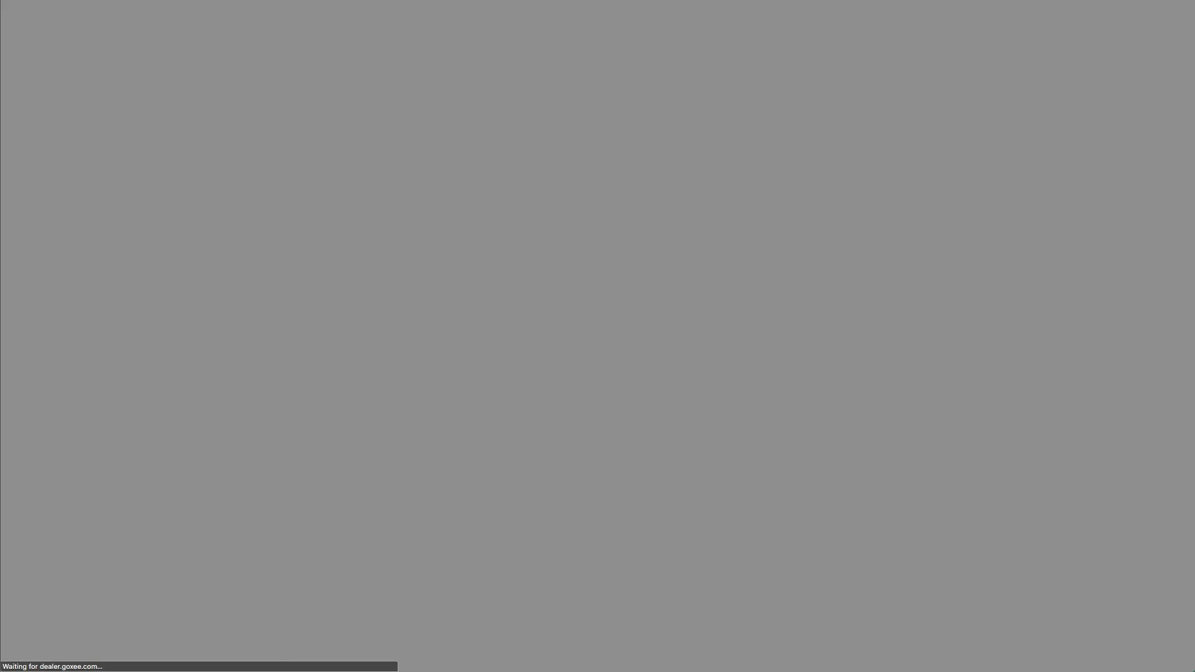
{"action": "scroll", "coordinate": [593, 374], "scroll_direction": "down", "scroll_amount": 5}
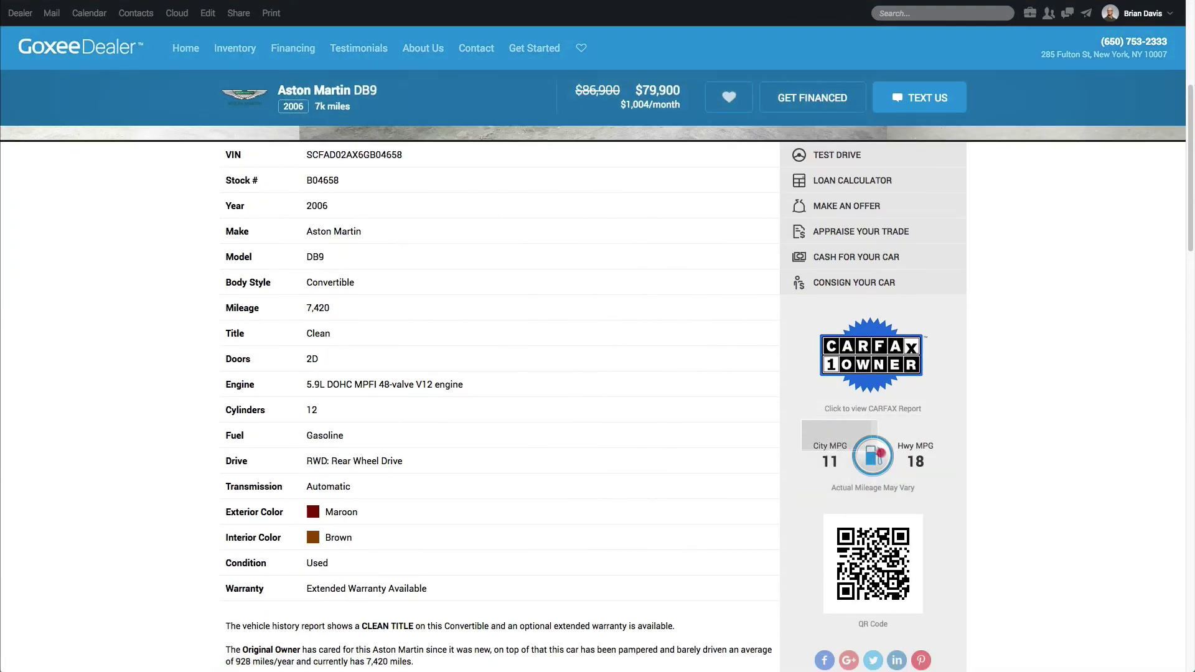
{"action": "left_click", "coordinate": [935, 489]}
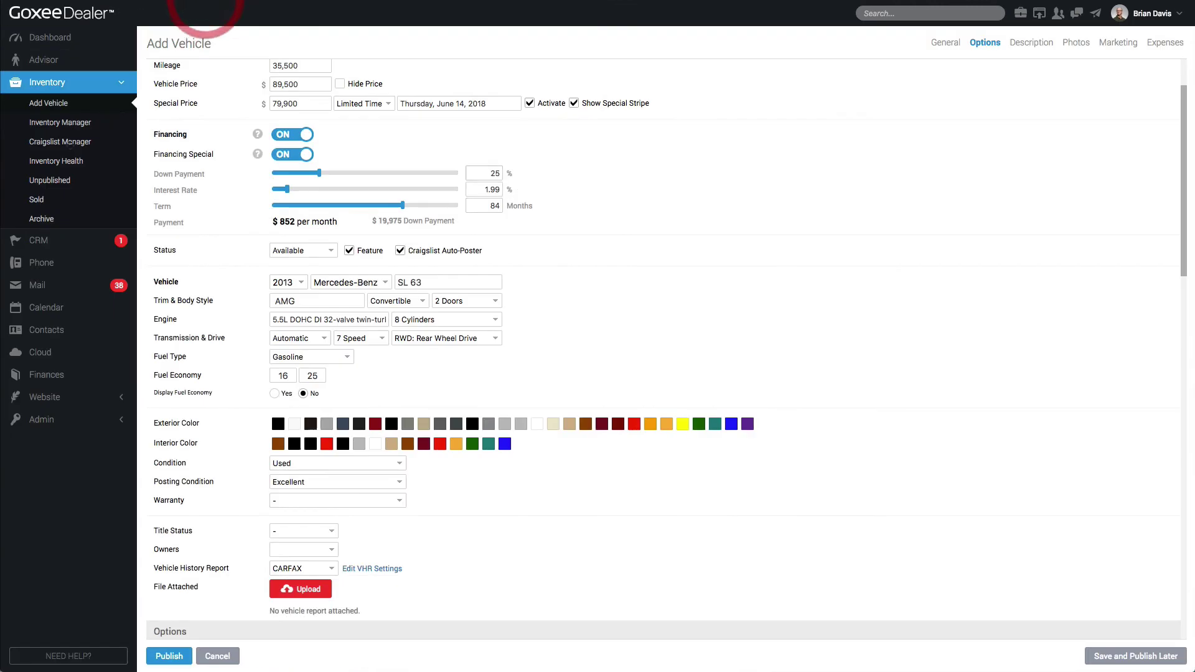
{"action": "scroll", "coordinate": [70, 143], "scroll_direction": "down", "scroll_amount": 1}
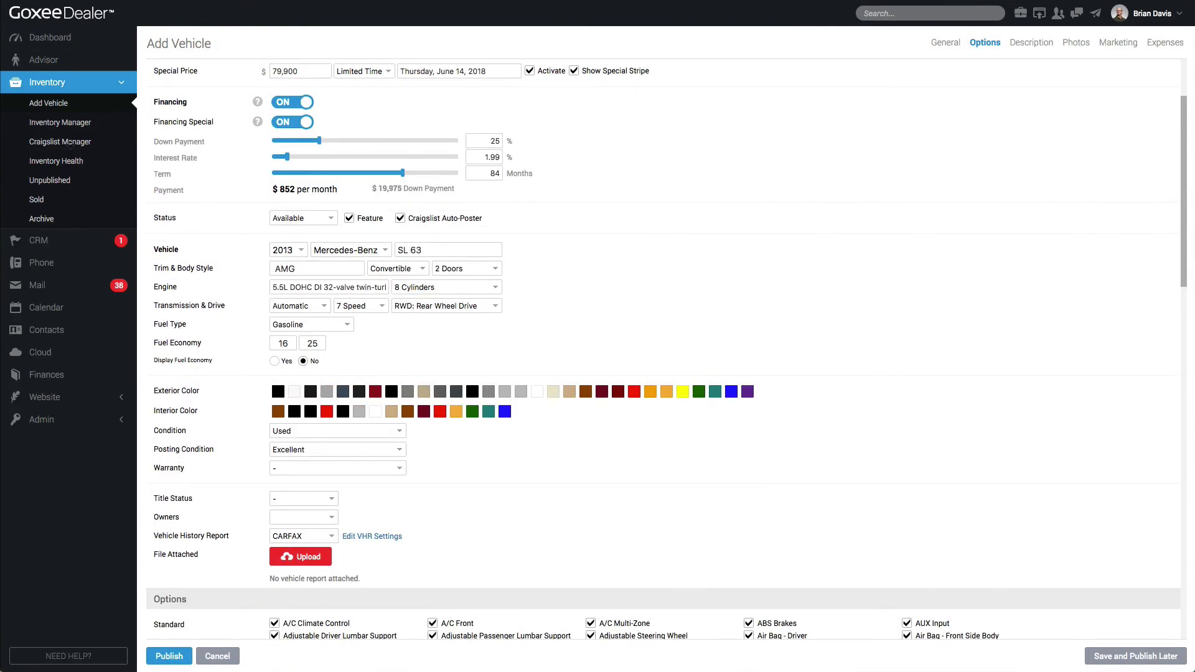
Preview exterior colours Pewter, Iridium Silver, Black, Diamond White, Dolomite Brown and Shadow Grey Matte
{"action": "left_click", "coordinate": [488, 392]}
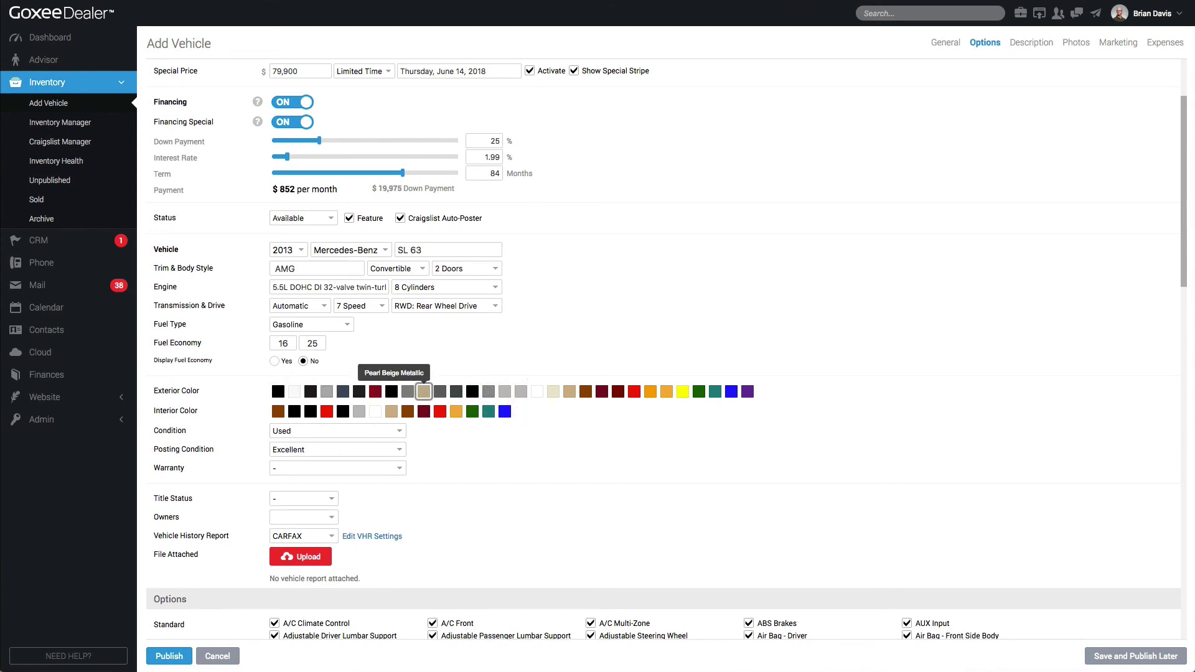
{"action": "left_click", "coordinate": [327, 391]}
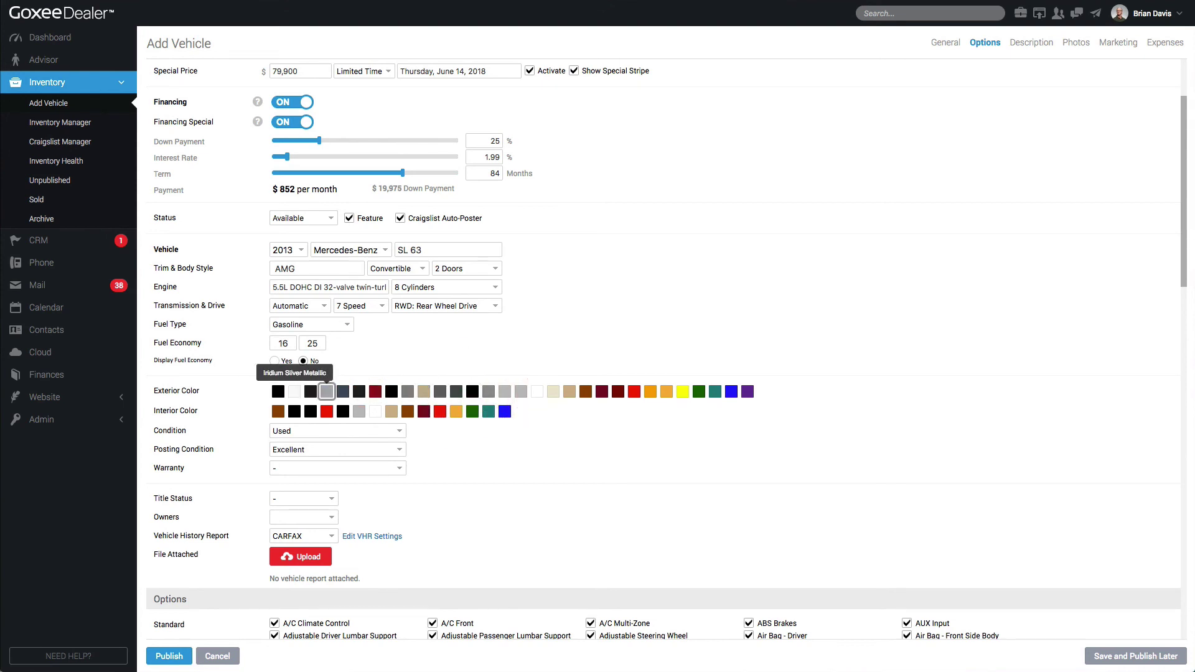
{"action": "left_click", "coordinate": [277, 392]}
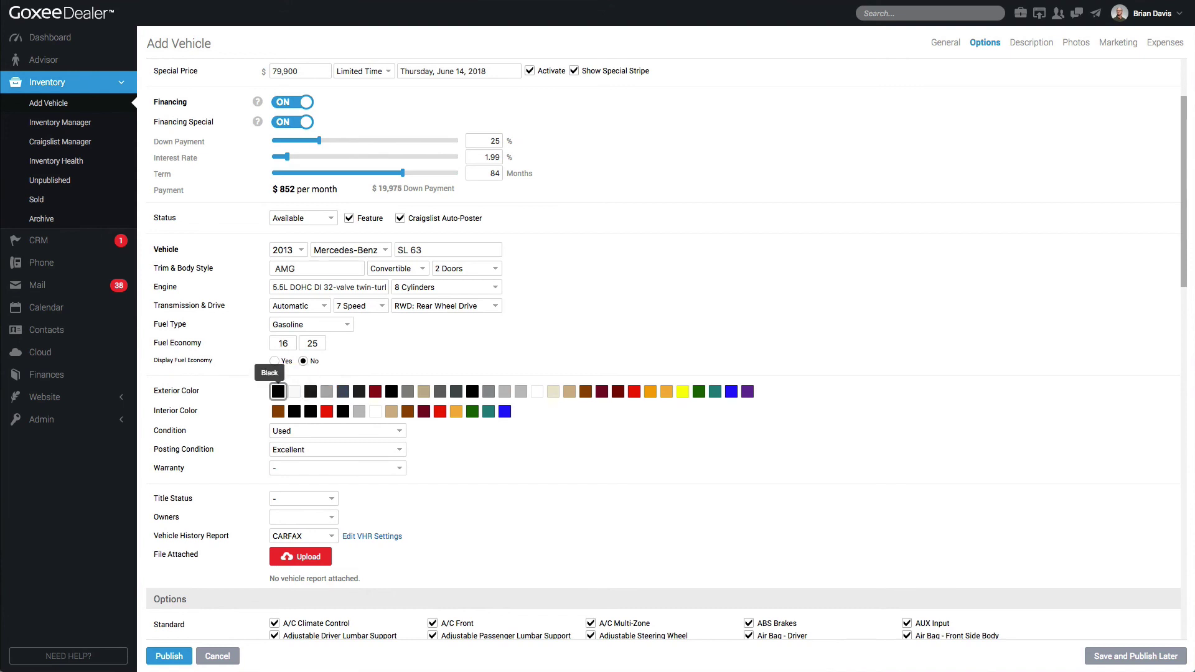
{"action": "left_click", "coordinate": [293, 391]}
{"action": "left_click", "coordinate": [310, 391]}
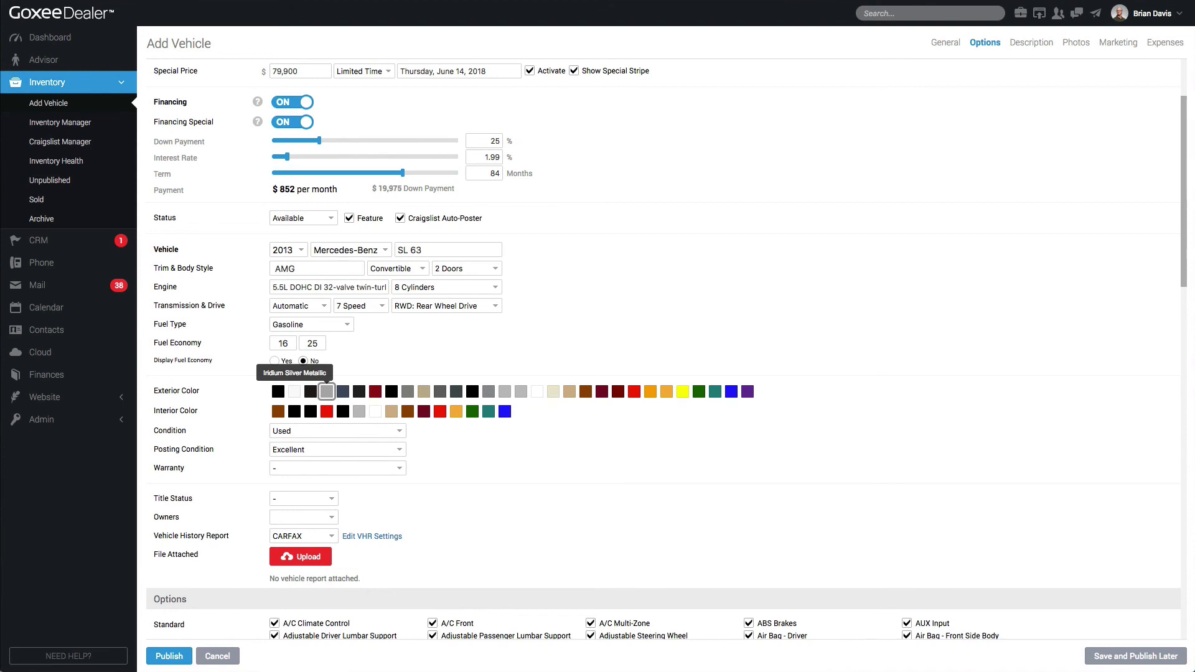
{"action": "left_click", "coordinate": [440, 391]}
{"action": "left_click", "coordinate": [472, 392]}
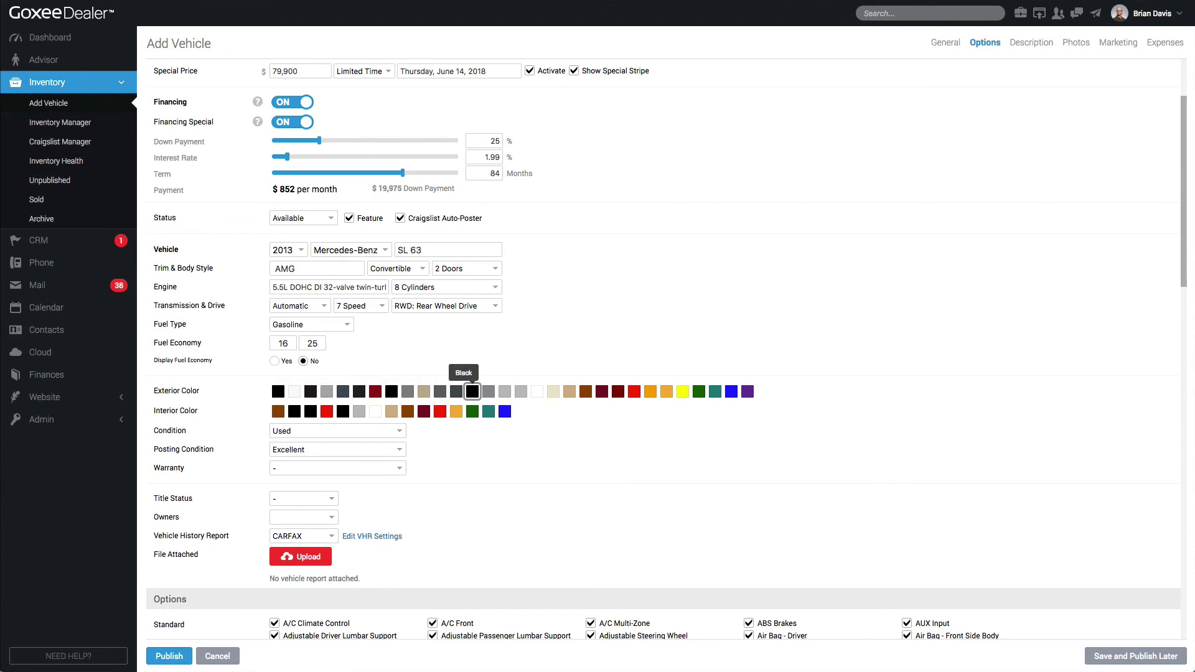
{"action": "left_click_drag", "start_coordinate": [472, 391], "coordinate": [767, 407]}
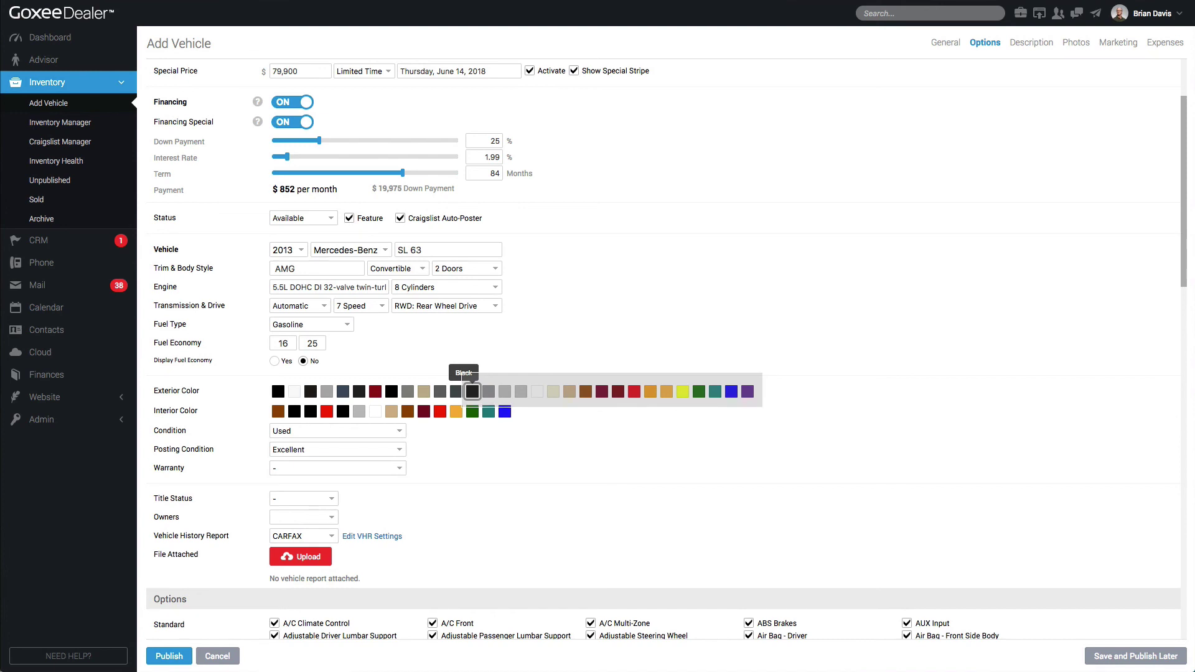
{"action": "left_click", "coordinate": [764, 398]}
{"action": "scroll", "coordinate": [753, 395], "scroll_direction": "up", "scroll_amount": 2}
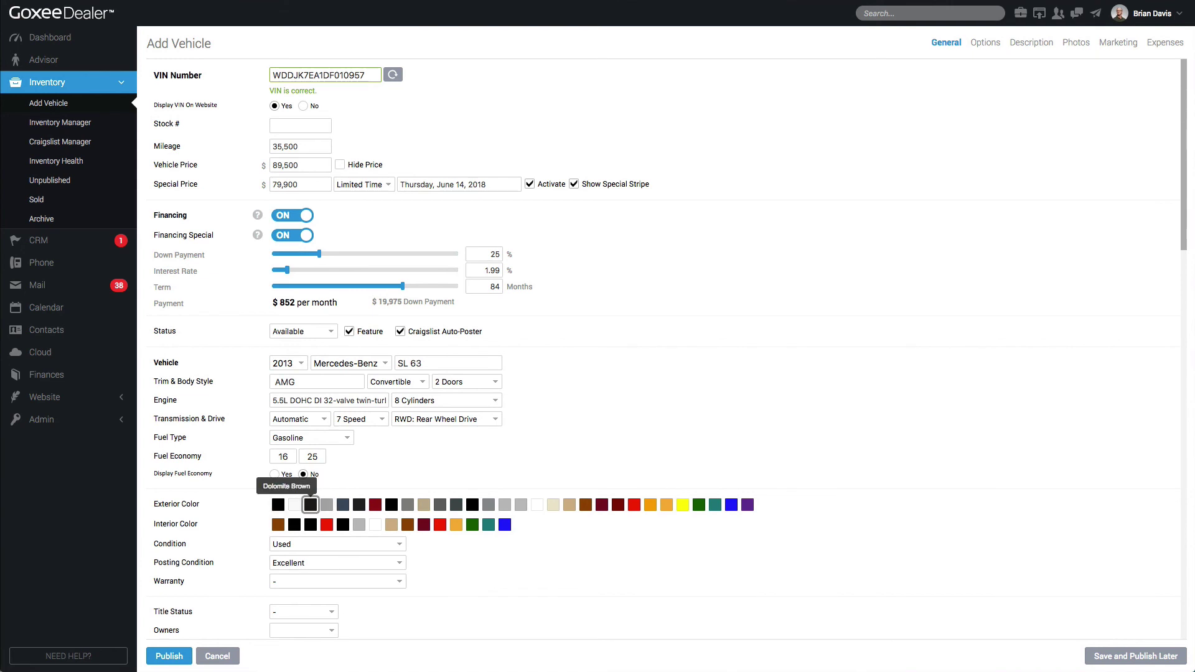
Set the exterior colour to Dolomite Brown and the interior colour to tan
{"action": "left_click", "coordinate": [310, 504]}
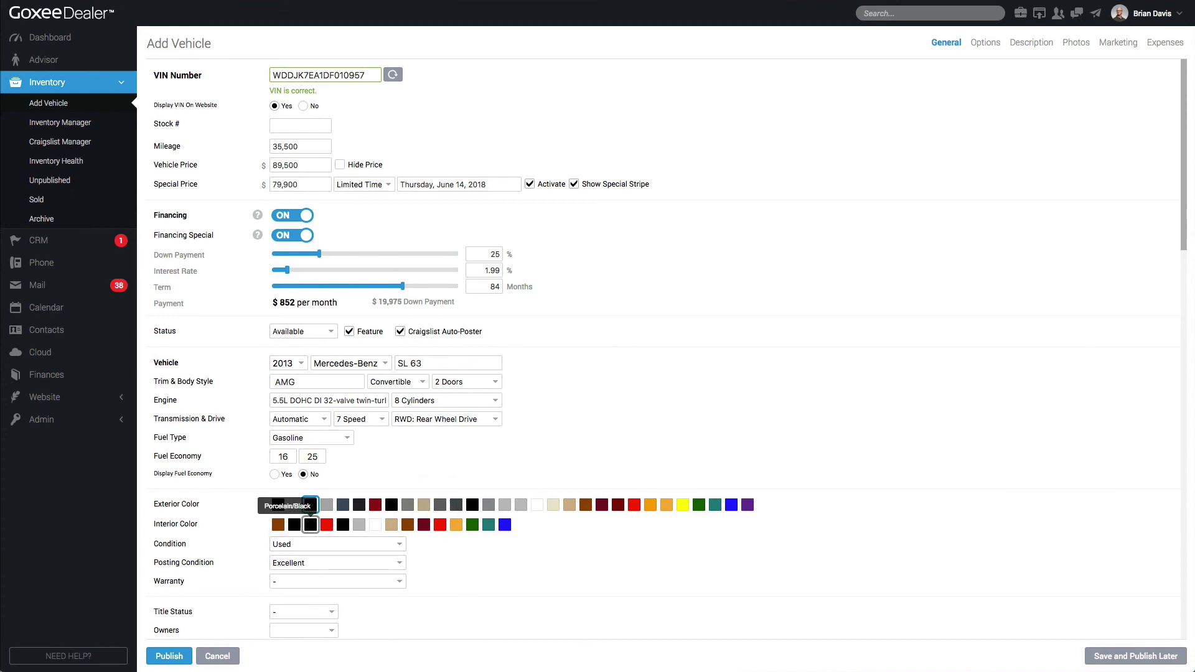
{"action": "left_click", "coordinate": [391, 524]}
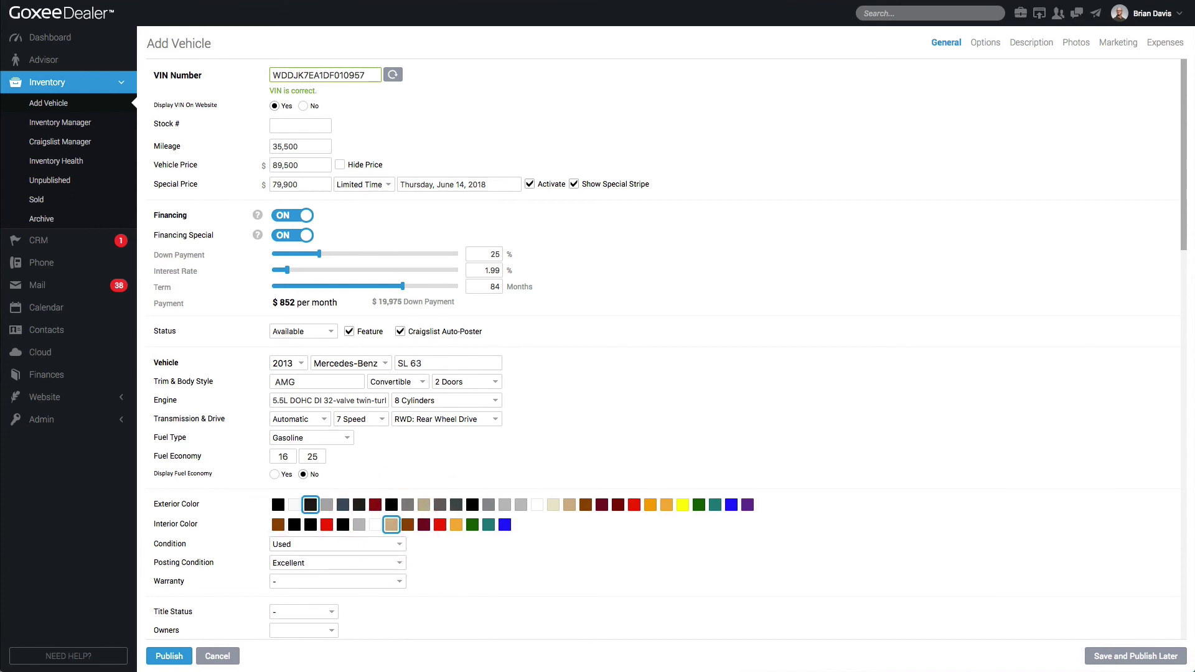
{"action": "scroll", "coordinate": [389, 524], "scroll_direction": "down", "scroll_amount": 1}
Keep the condition as Used and set the posting condition to Like new
{"action": "left_click", "coordinate": [388, 523]}
{"action": "left_click", "coordinate": [380, 522]}
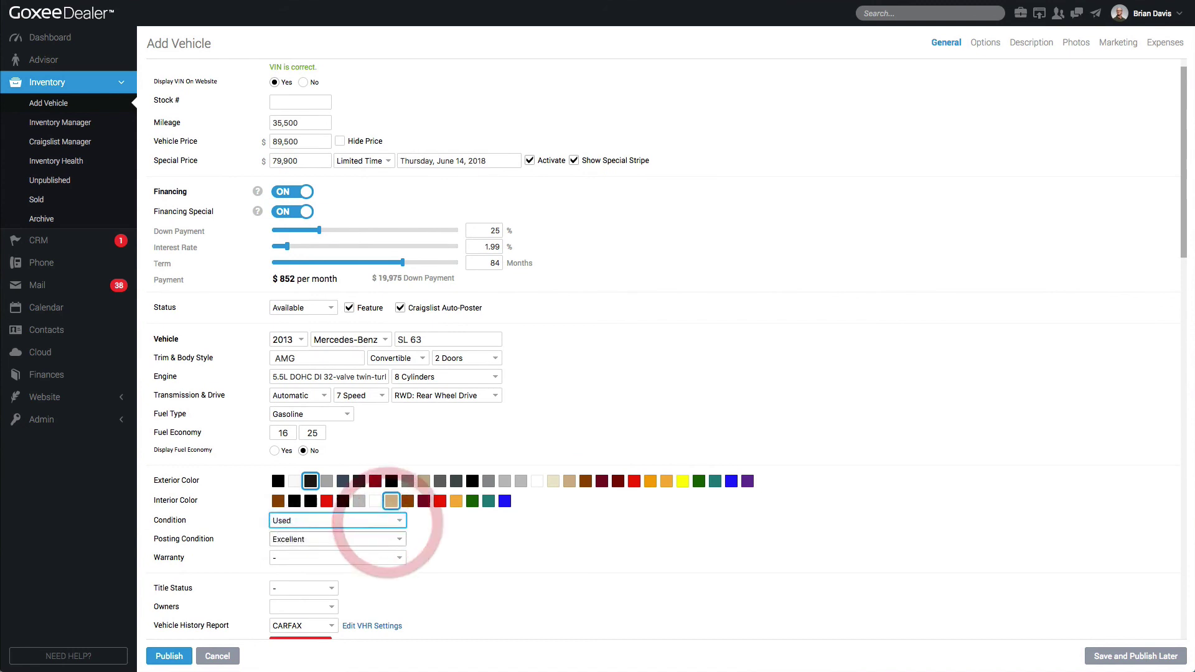
{"action": "left_click", "coordinate": [298, 540]}
{"action": "left_click", "coordinate": [299, 539]}
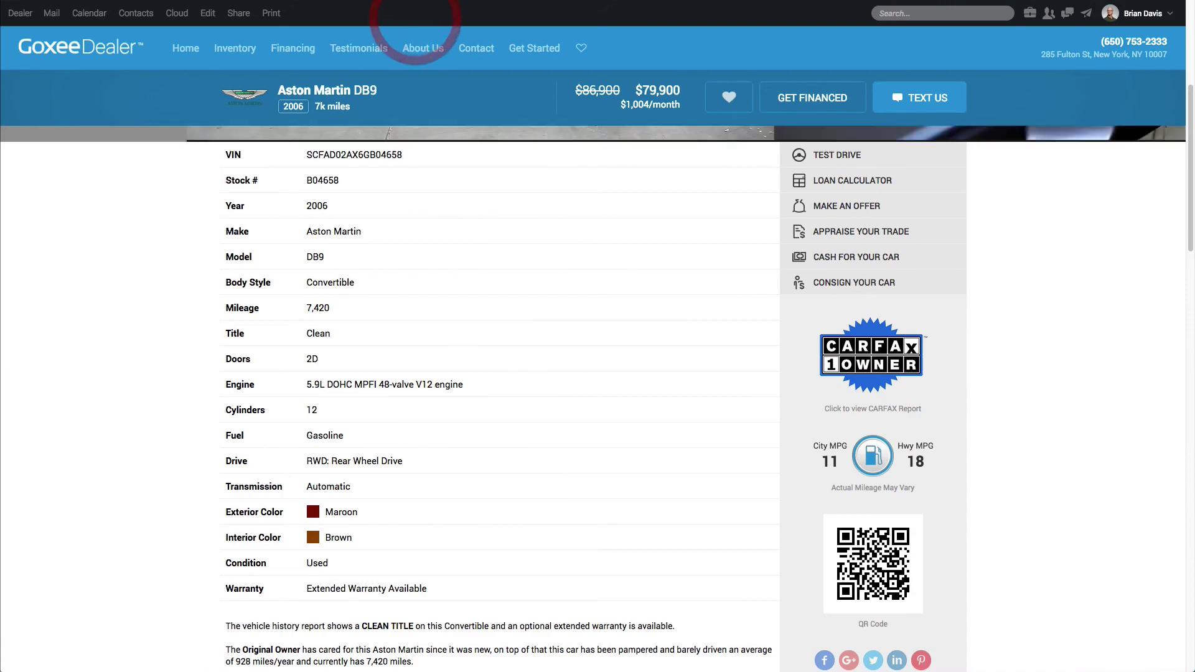
{"action": "scroll", "coordinate": [598, 373], "scroll_direction": "down", "scroll_amount": 5}
{"action": "scroll", "coordinate": [598, 373], "scroll_direction": "up", "scroll_amount": 10}
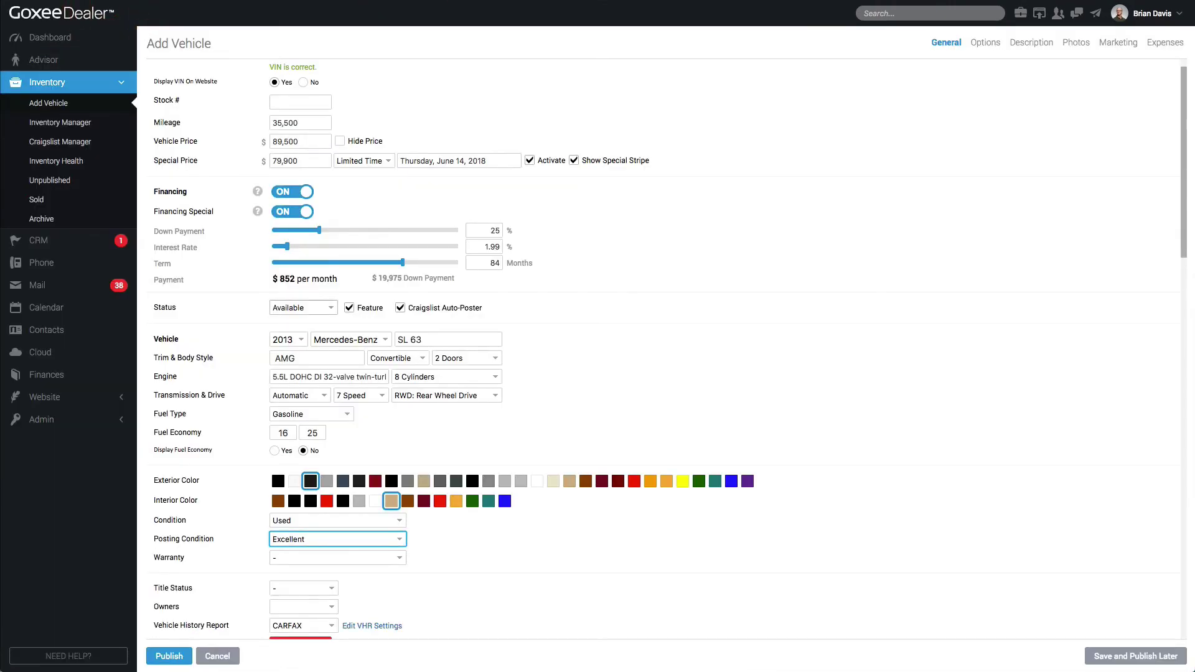
{"action": "left_click", "coordinate": [336, 537]}
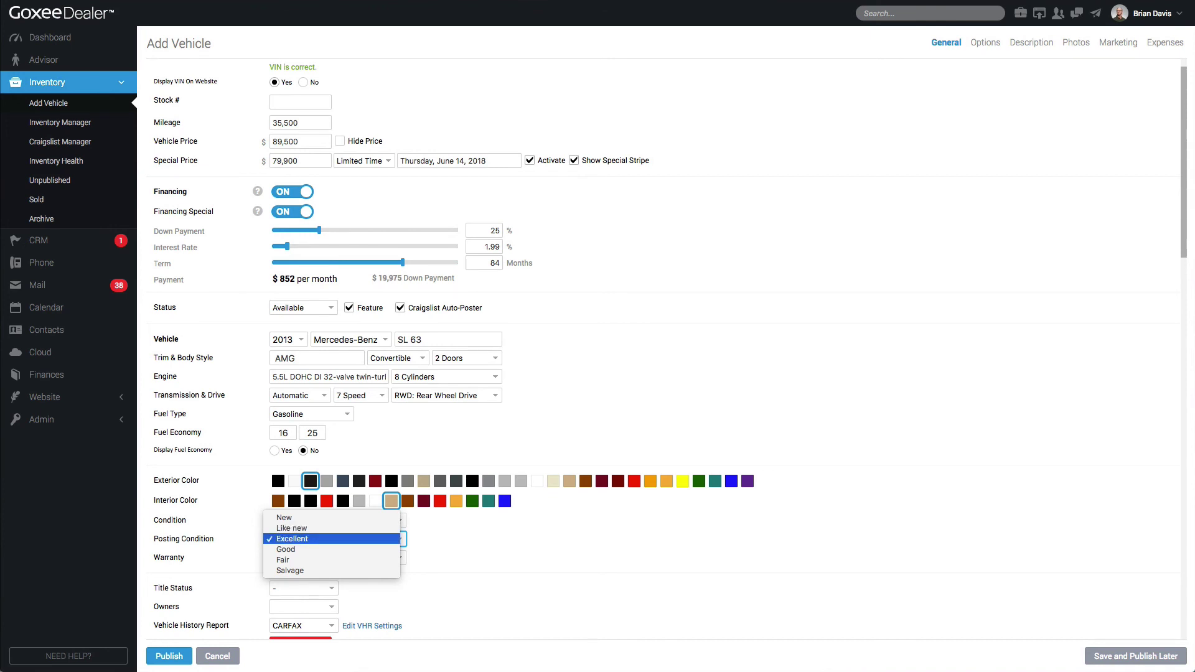
{"action": "left_click", "coordinate": [347, 529]}
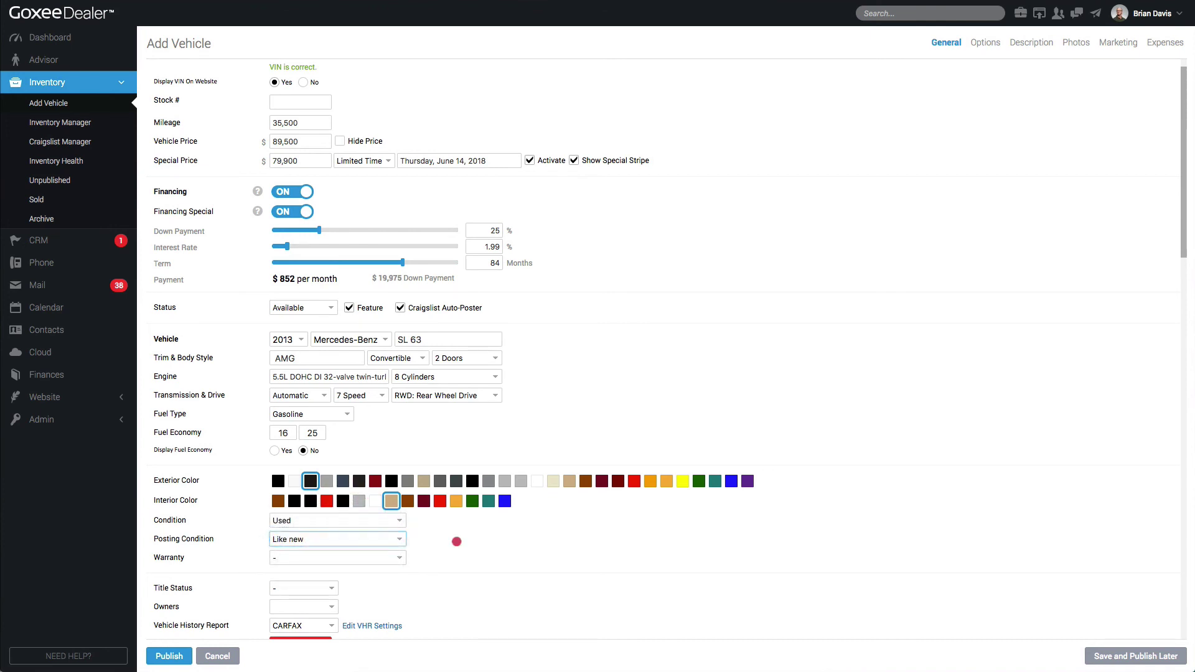
{"action": "left_click", "coordinate": [456, 541]}
Set the warranty to Extended Warranty Available instead of 3 Months / 3,000 Miles Powertrain
{"action": "left_click", "coordinate": [352, 557]}
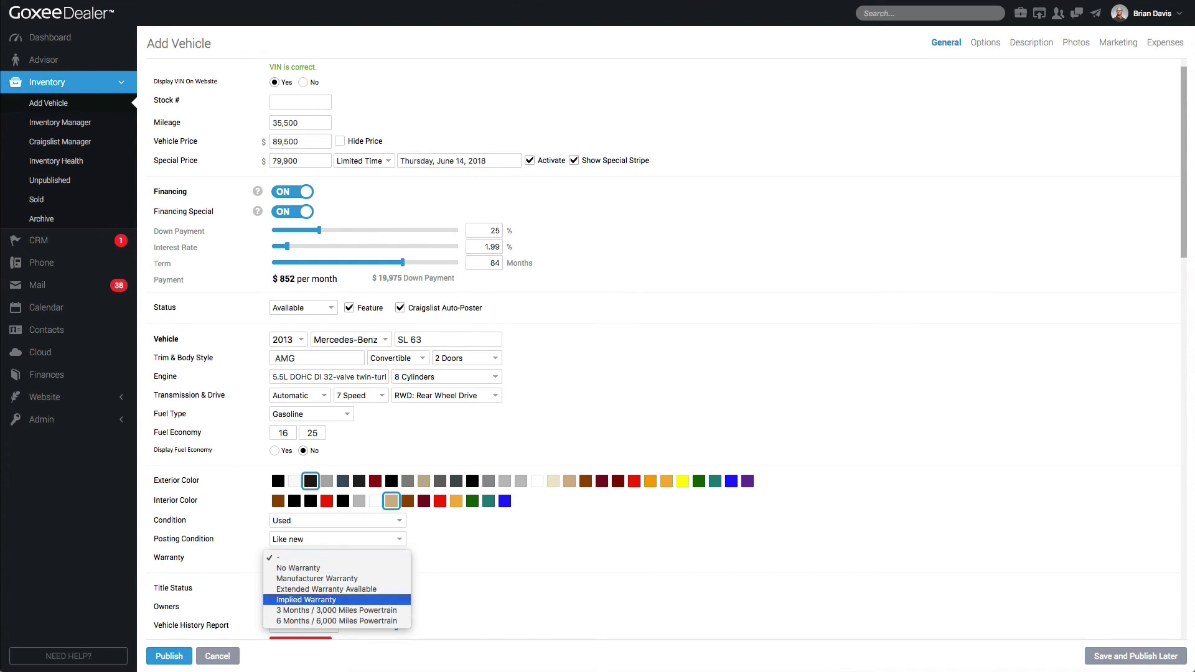
{"action": "left_click", "coordinate": [378, 610]}
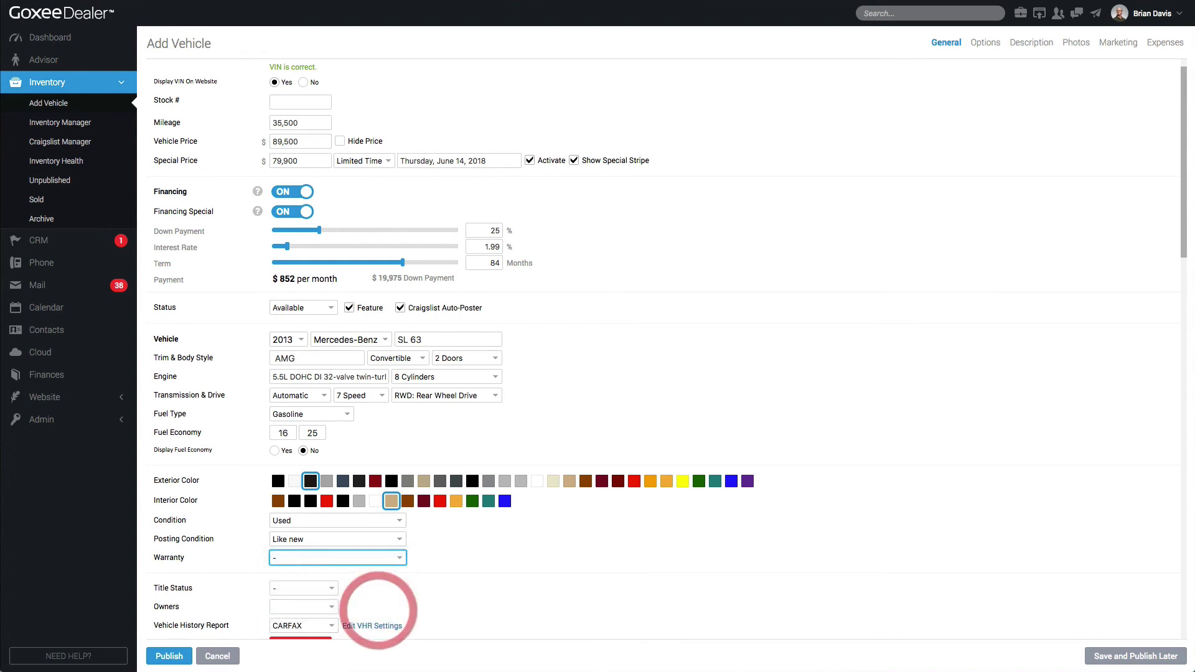
{"action": "left_click", "coordinate": [399, 556]}
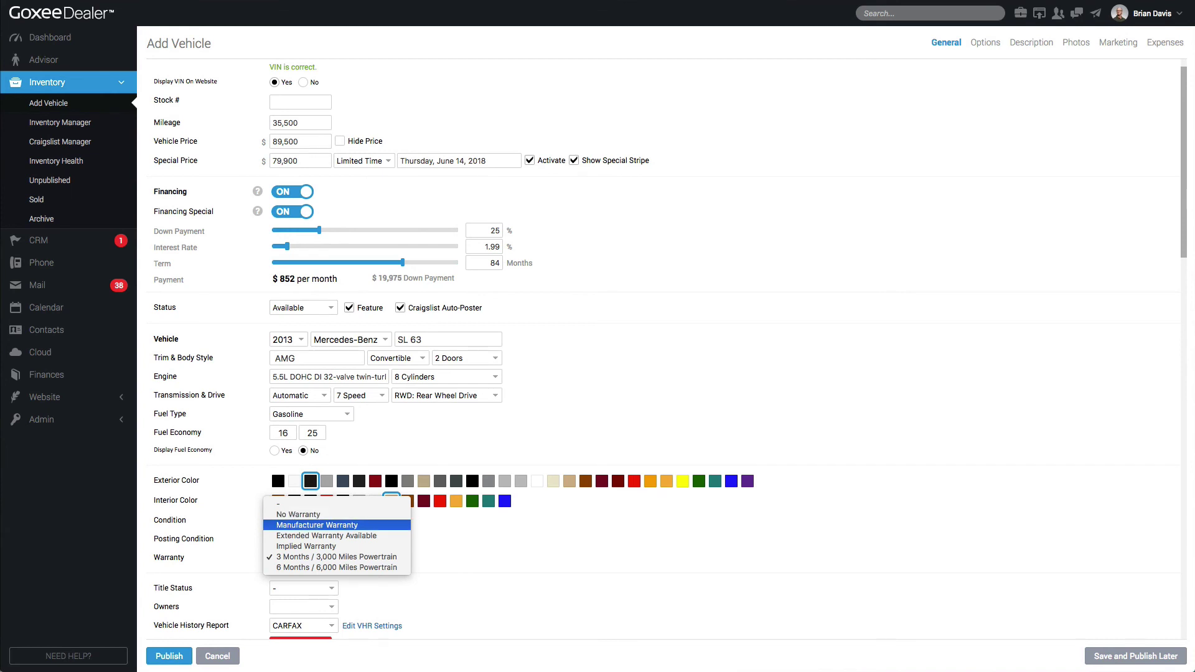
{"action": "left_click", "coordinate": [360, 536]}
{"action": "left_click", "coordinate": [492, 530]}
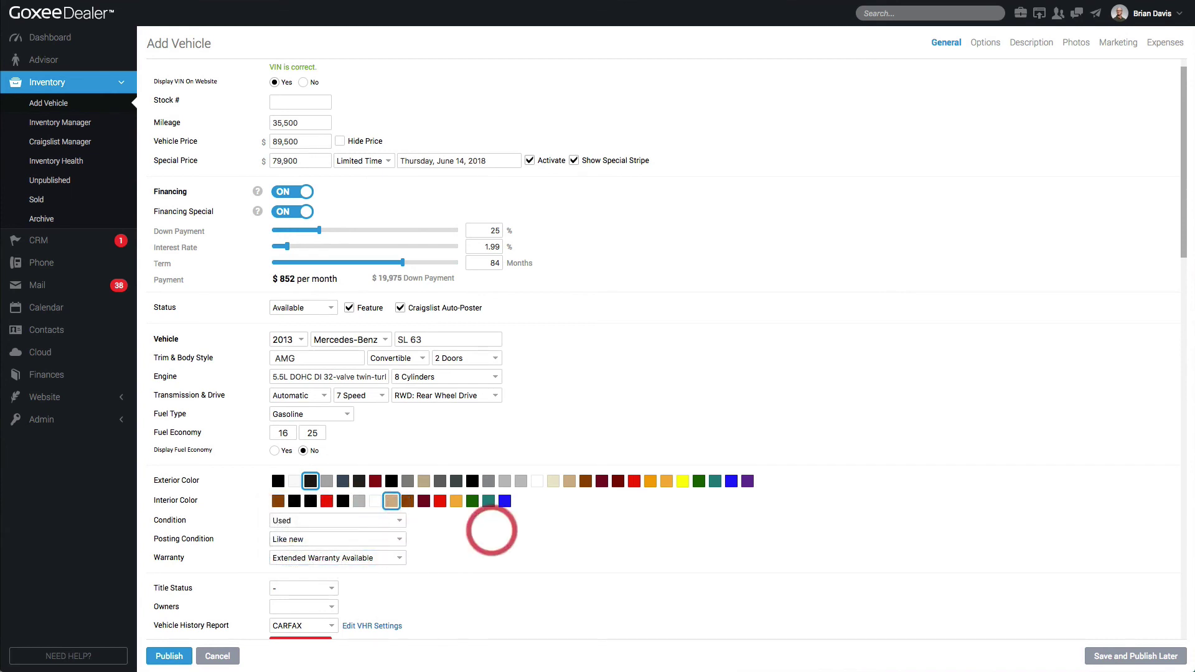
{"action": "scroll", "coordinate": [491, 531], "scroll_direction": "down", "scroll_amount": 1}
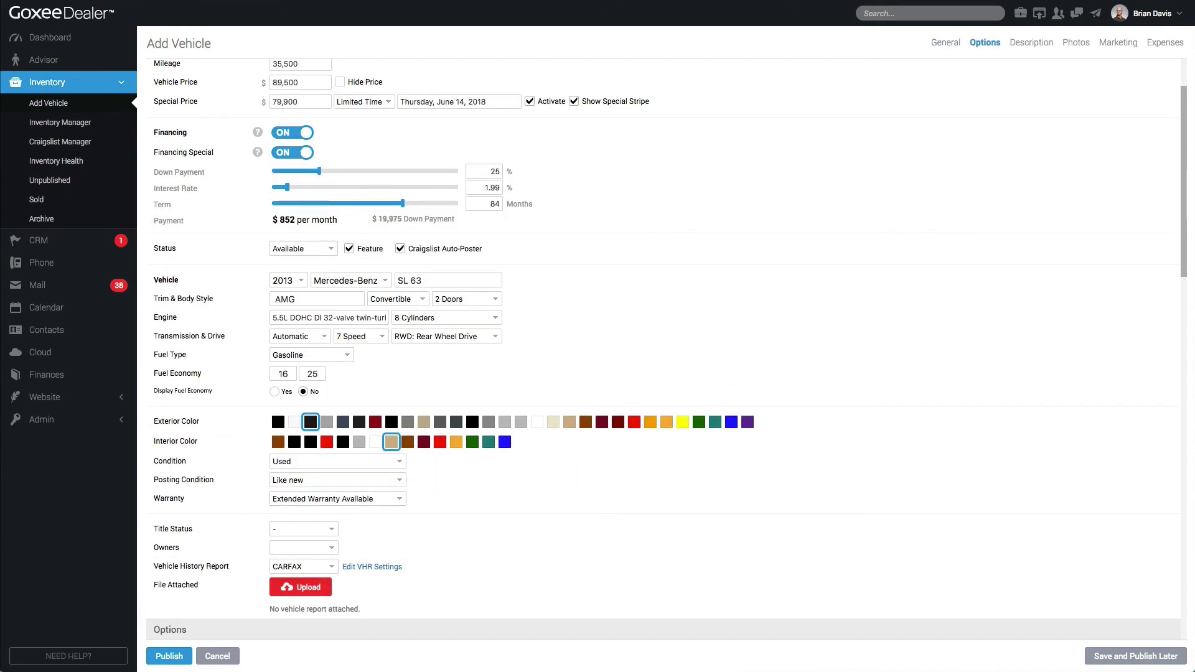
Check the dealership's CARFAX third-party settings, then open the SL 63's Title Status choices
{"action": "scroll", "coordinate": [663, 349], "scroll_direction": "down", "scroll_amount": 1}
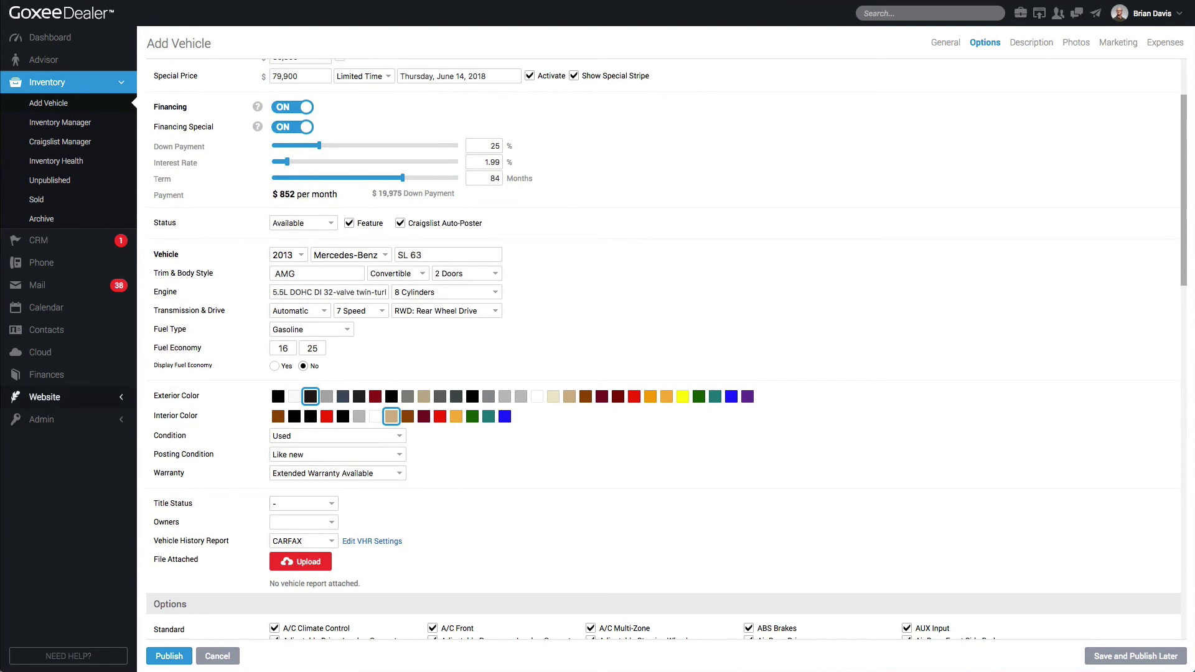
{"action": "left_click", "coordinate": [42, 419]}
{"action": "left_click", "coordinate": [60, 304]}
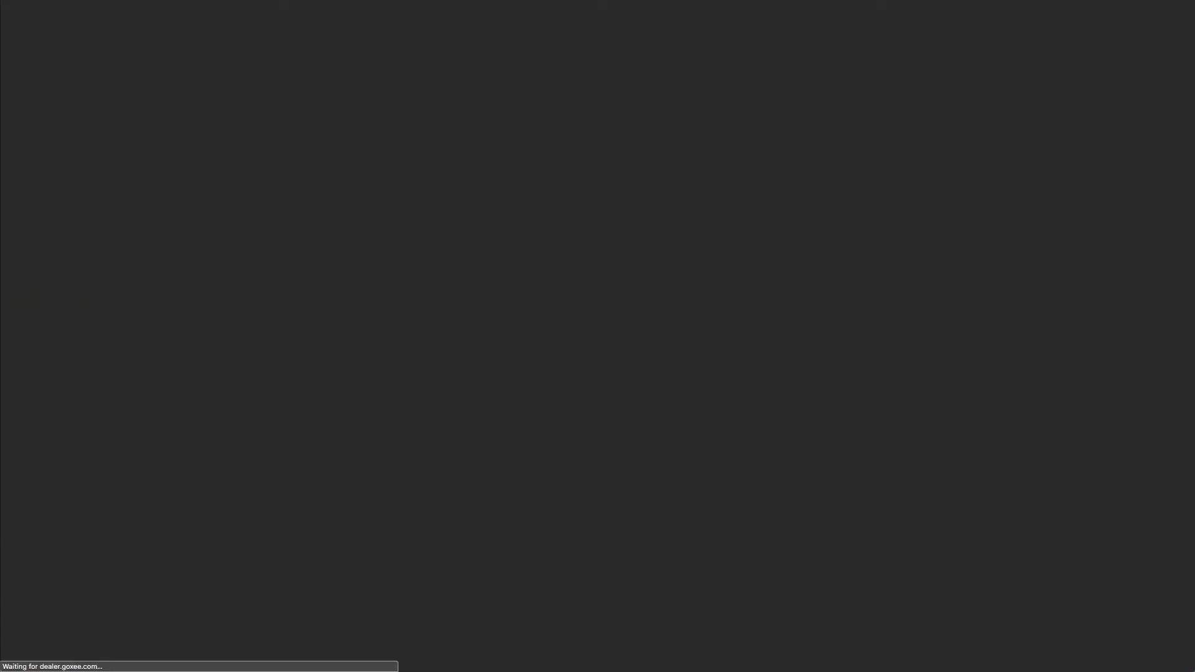
{"action": "scroll", "coordinate": [663, 349], "scroll_direction": "down", "scroll_amount": 6}
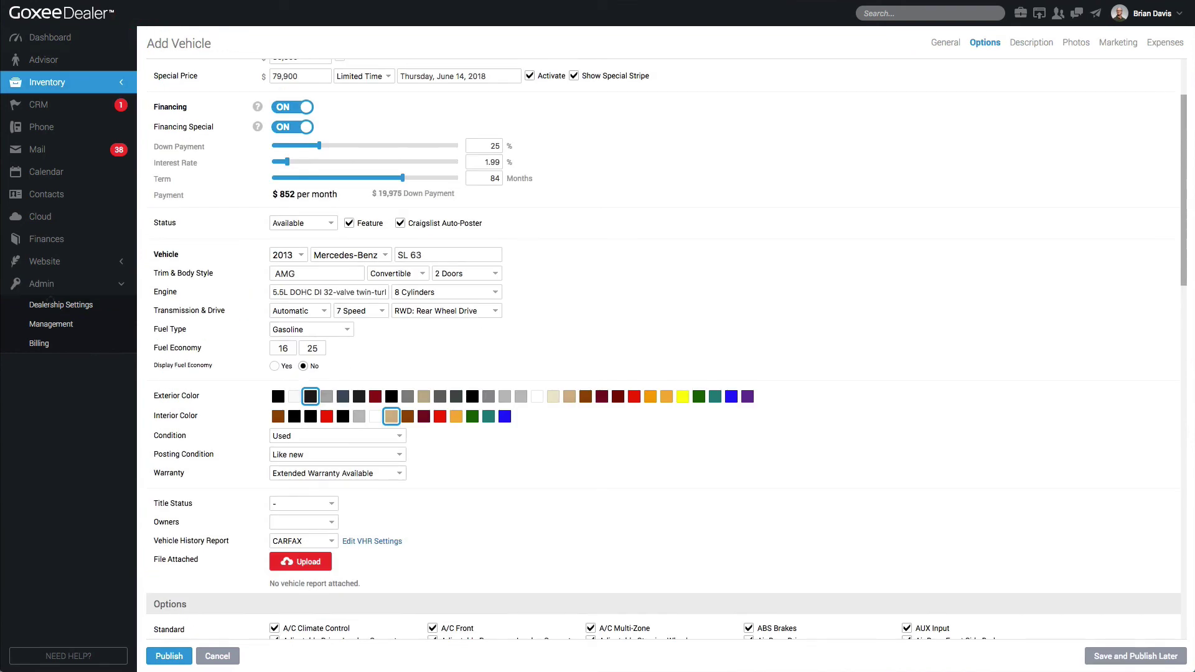
{"action": "left_click", "coordinate": [303, 503]}
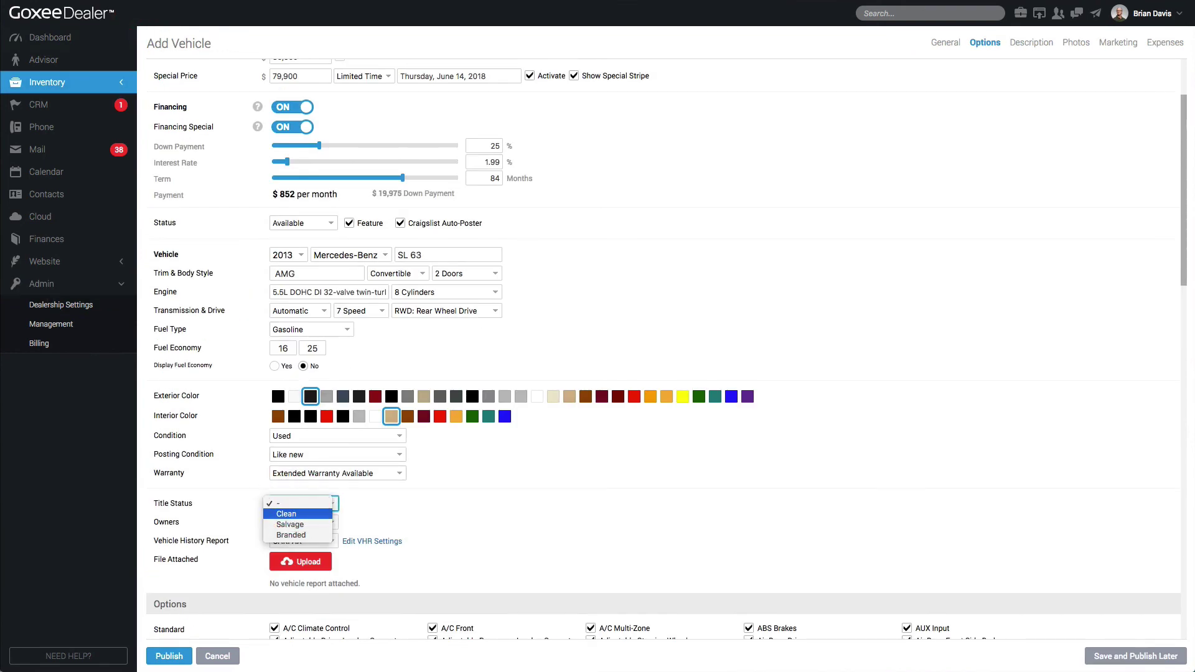
Set the title status to Clean and owners to 2 Owners, keeping CARFAX as history report
{"action": "left_click", "coordinate": [305, 514]}
{"action": "left_click", "coordinate": [308, 522]}
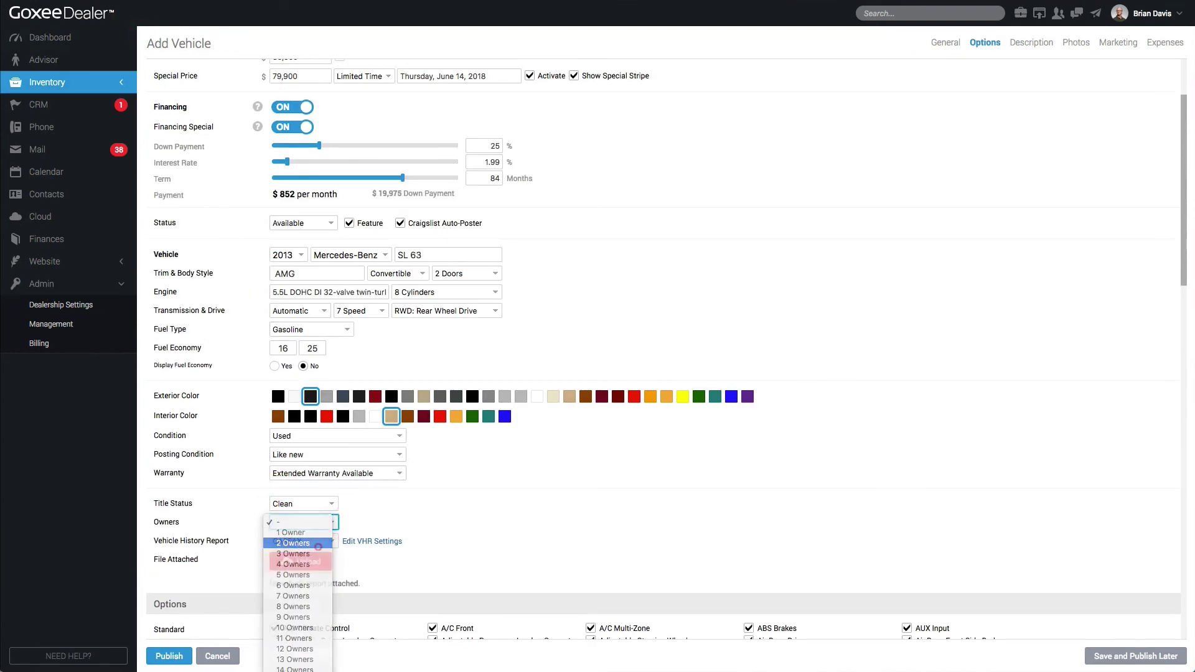
{"action": "left_click", "coordinate": [305, 542]}
{"action": "left_click", "coordinate": [308, 540]}
{"action": "left_click", "coordinate": [405, 525]}
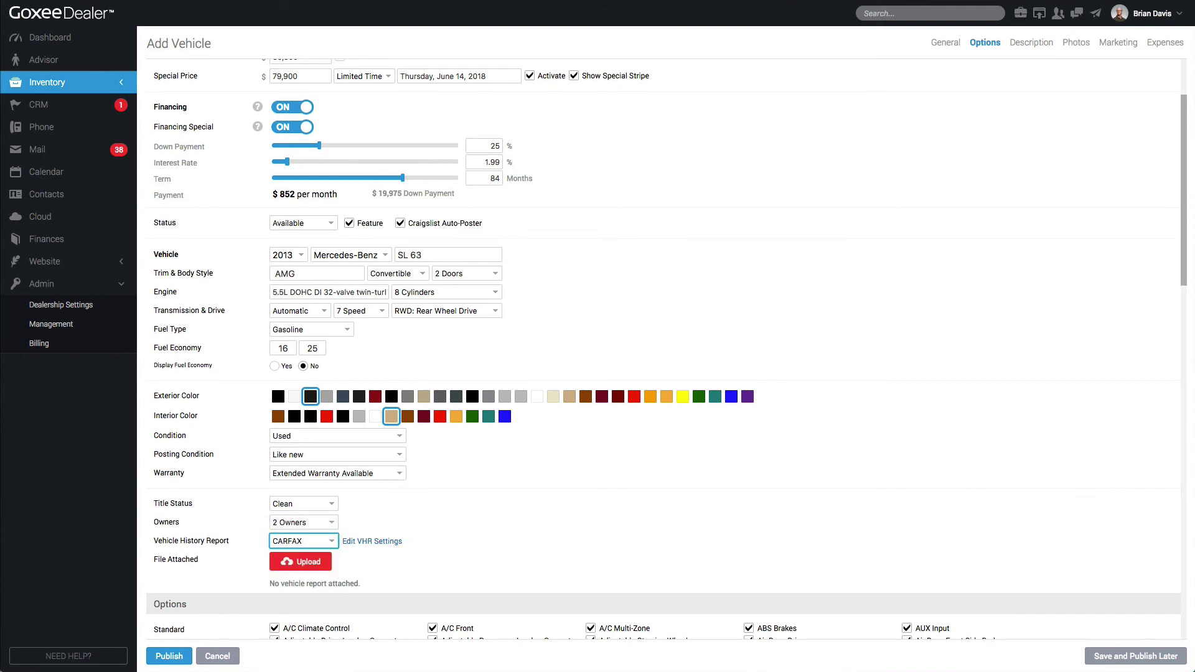
Try InstaVIN as the vehicle history report provider, then switch it back to CARFAX
{"action": "left_click", "coordinate": [318, 540]}
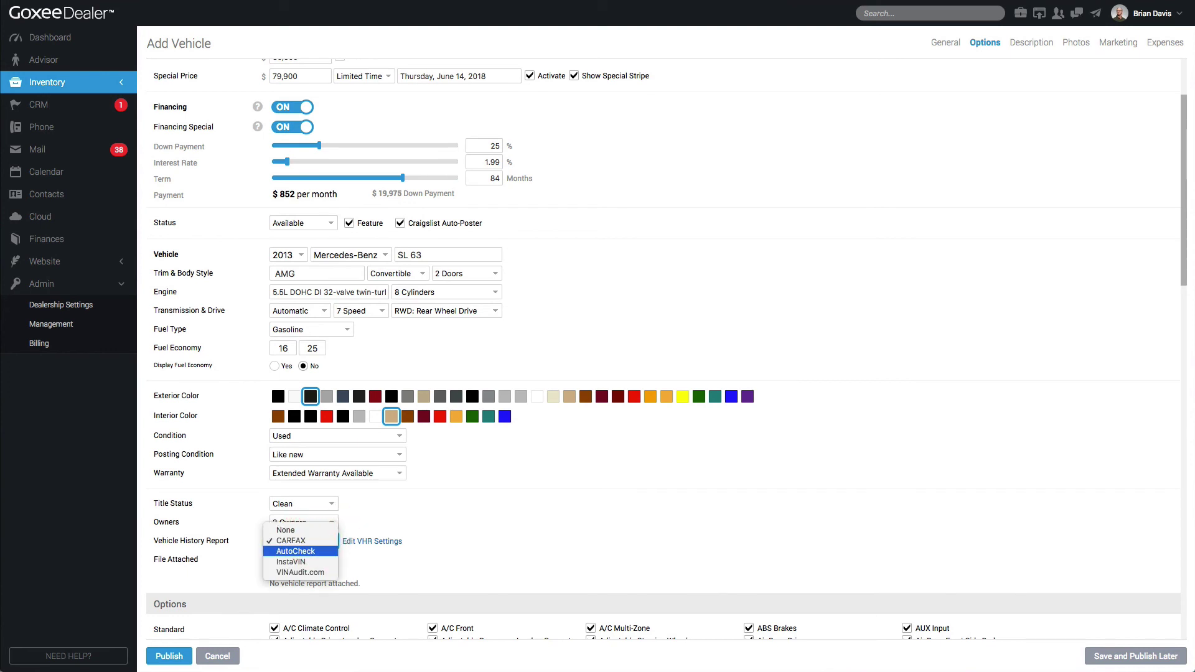
{"action": "key", "text": "Down"}
{"action": "key", "text": "Down"}
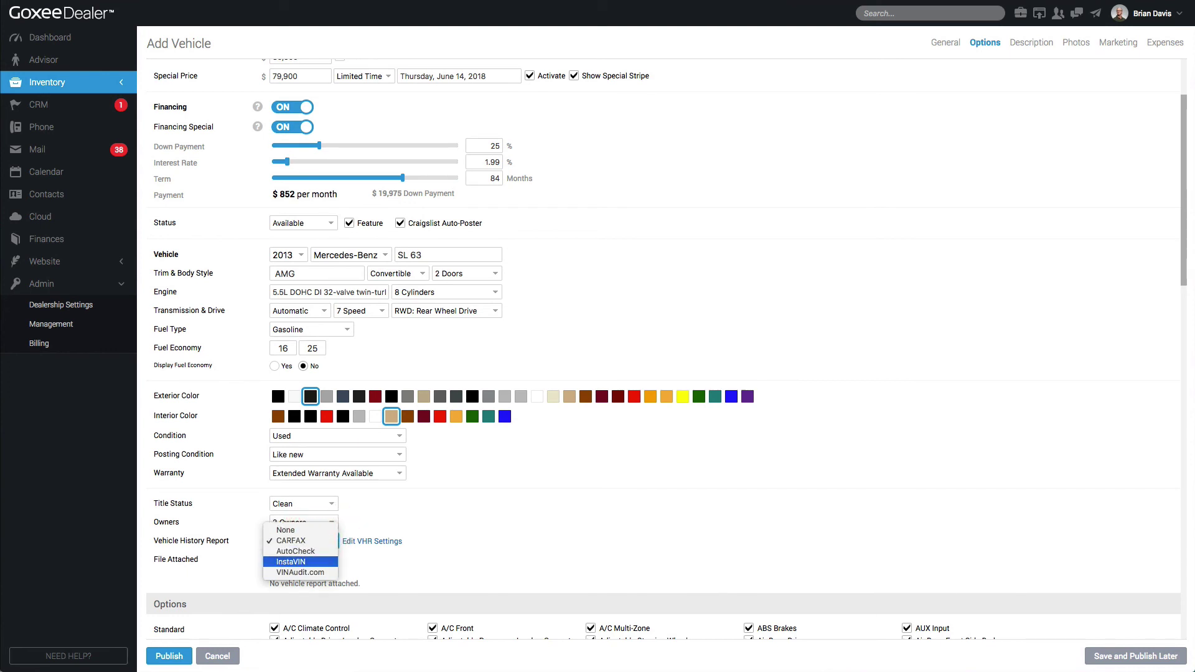
{"action": "left_click", "coordinate": [292, 561]}
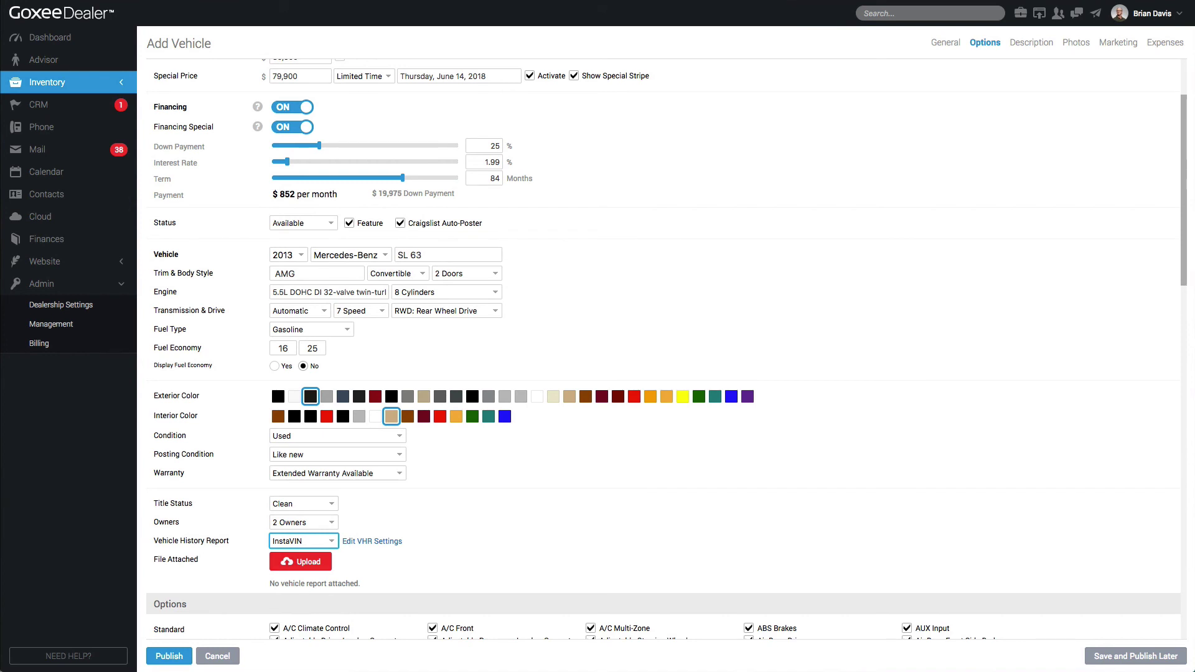
{"action": "left_click", "coordinate": [303, 541]}
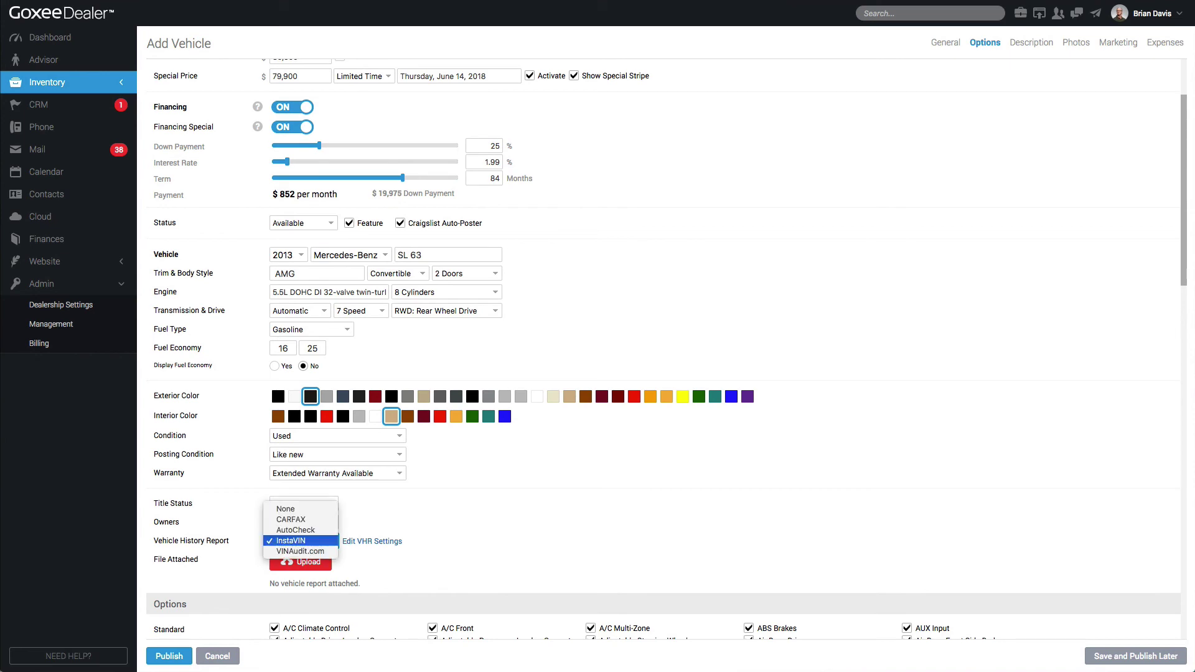
{"action": "left_click", "coordinate": [313, 521]}
{"action": "left_click", "coordinate": [492, 516]}
{"action": "scroll", "coordinate": [492, 517], "scroll_direction": "down", "scroll_amount": 6}
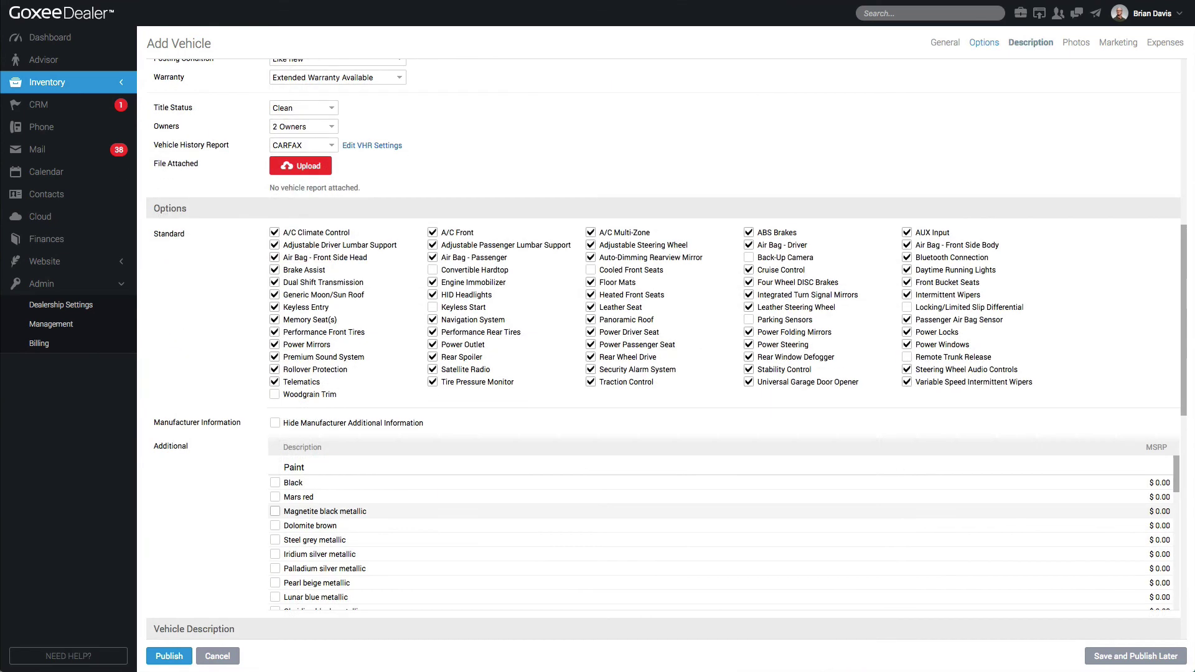
Add Back-Up Camera and Remote Trunk Release to the standard options
{"action": "scroll", "coordinate": [724, 533], "scroll_direction": "down", "scroll_amount": 1}
{"action": "scroll", "coordinate": [724, 533], "scroll_direction": "up", "scroll_amount": 1}
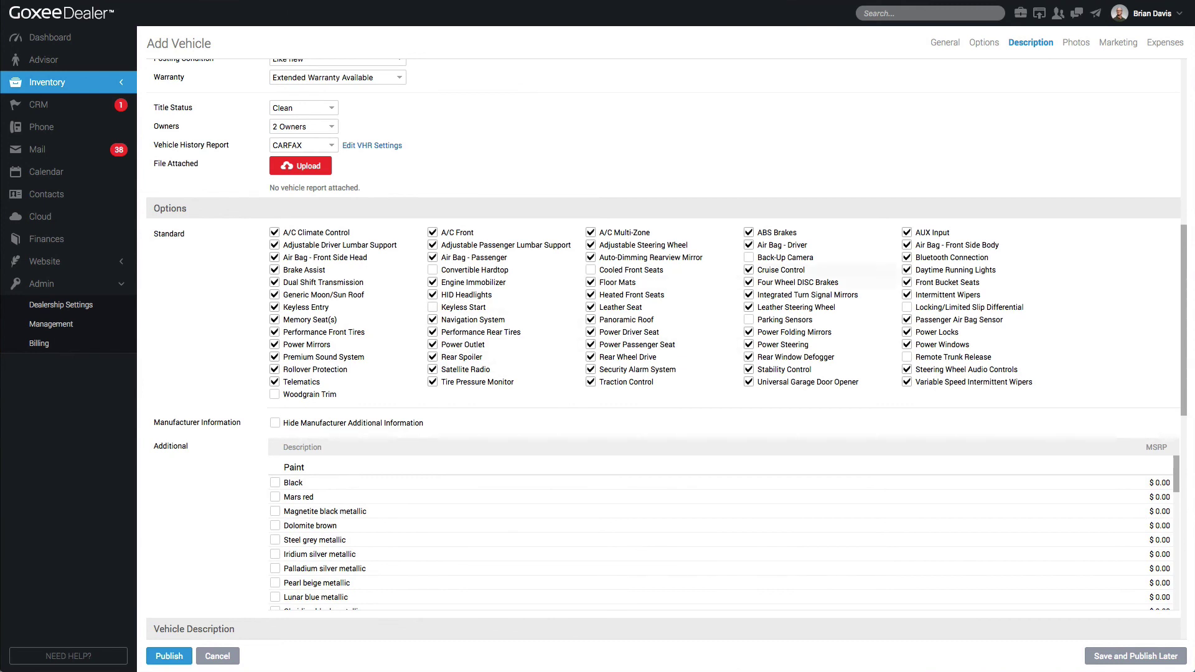
{"action": "left_click", "coordinate": [749, 257]}
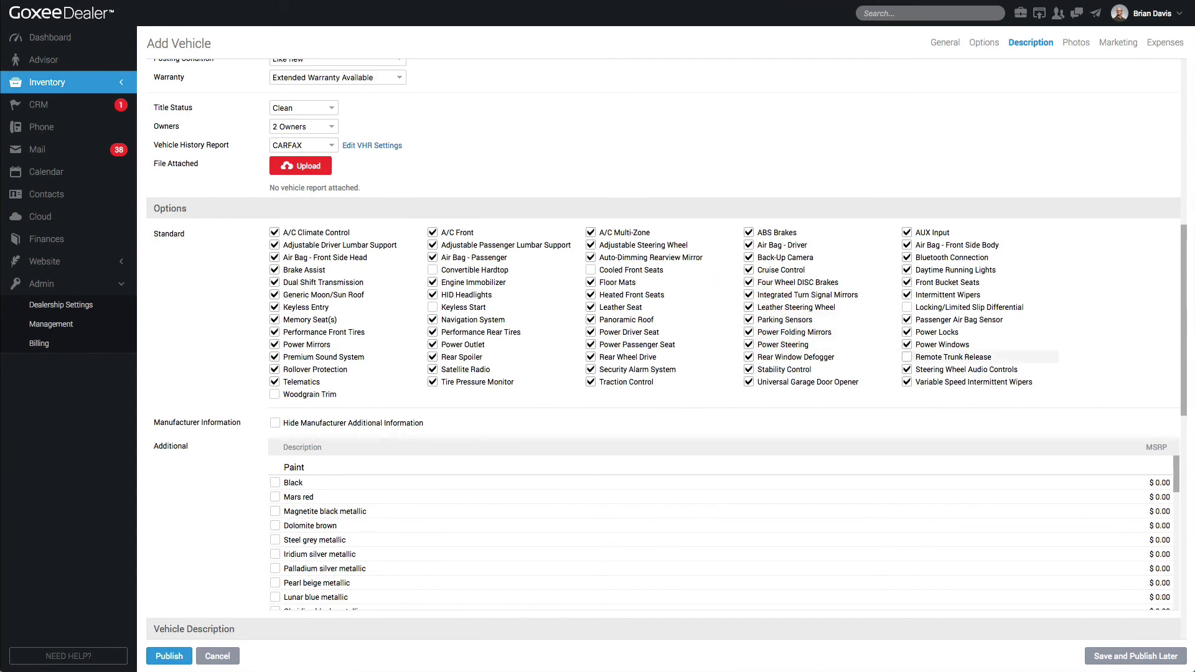
{"action": "left_click", "coordinate": [907, 357]}
{"action": "scroll", "coordinate": [907, 357], "scroll_direction": "down", "scroll_amount": 3}
Tick Shadow grey matte metallic, Driver assistance, AMG performance, carbon ceramic brakes, red calipers and 19" black wheels
{"action": "left_click", "coordinate": [267, 536]}
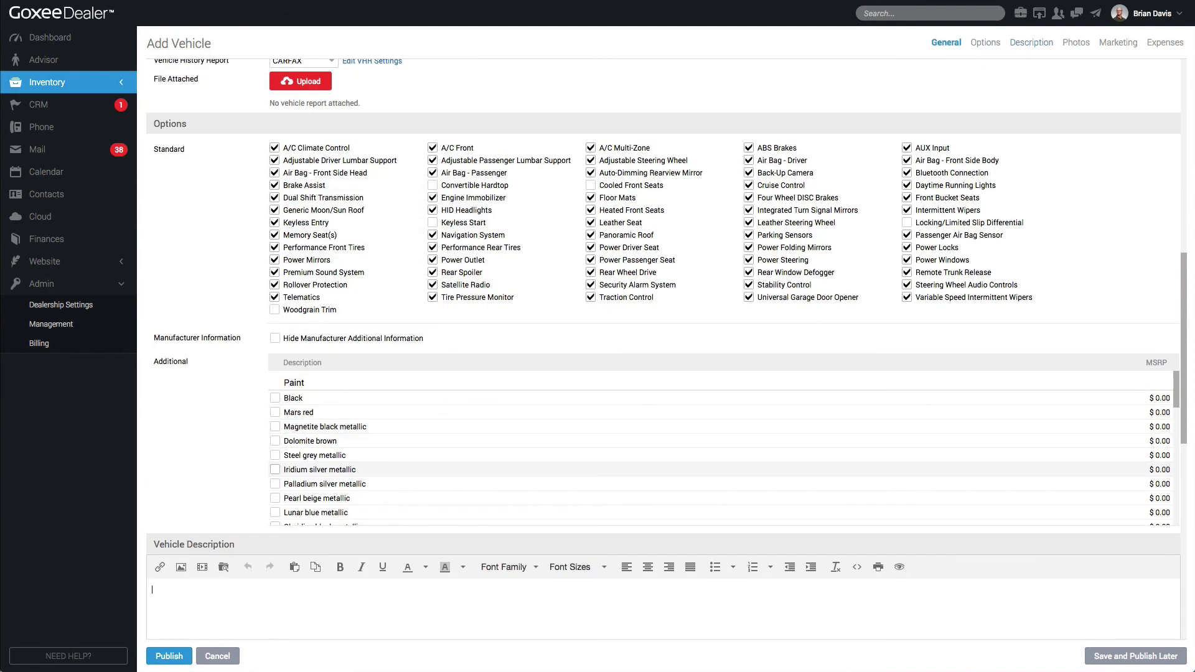
{"action": "scroll", "coordinate": [622, 464], "scroll_direction": "down", "scroll_amount": 3}
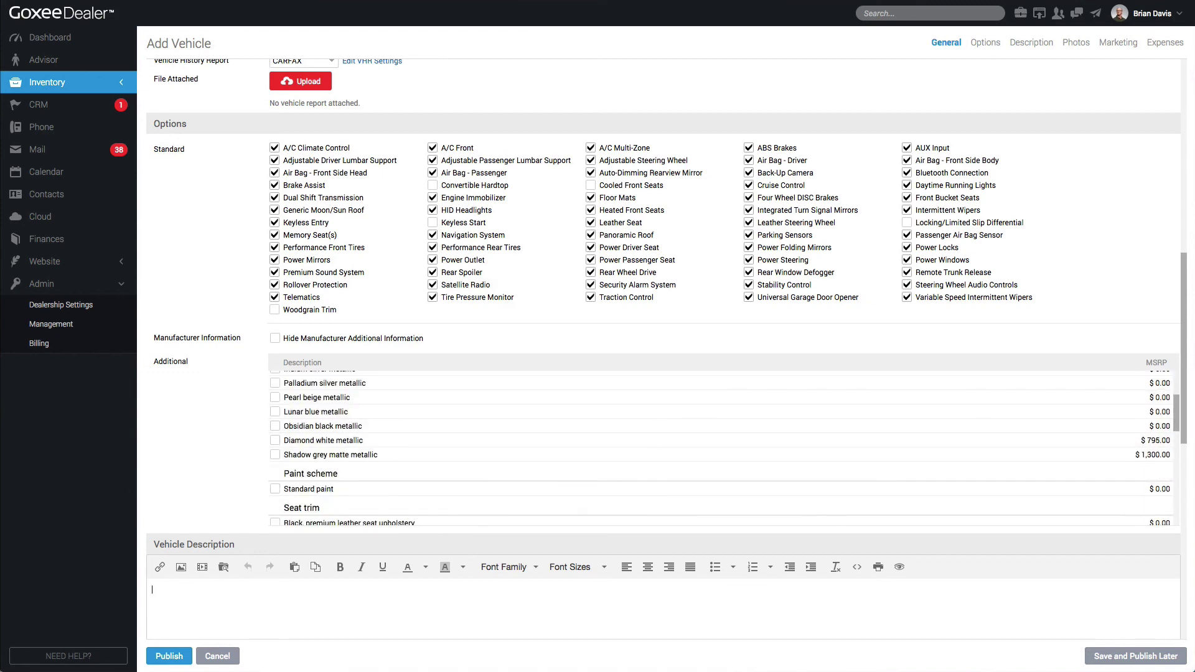
{"action": "left_click", "coordinate": [275, 454]}
{"action": "scroll", "coordinate": [277, 473], "scroll_direction": "down", "scroll_amount": 5}
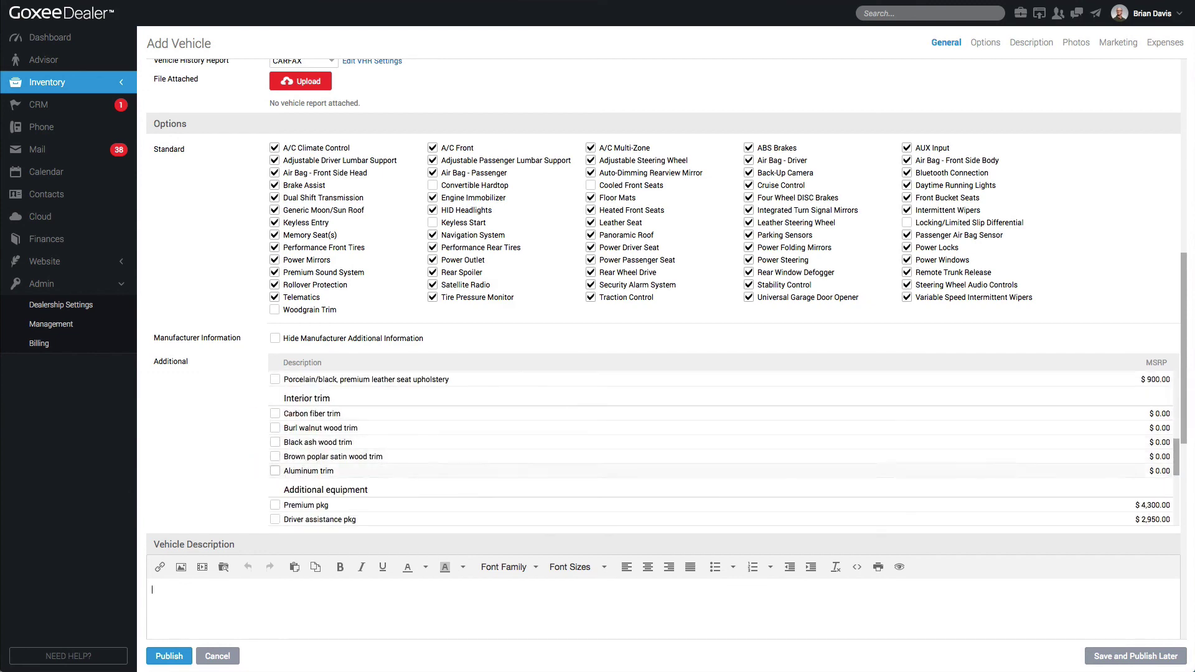
{"action": "left_click", "coordinate": [275, 519]}
{"action": "scroll", "coordinate": [277, 498], "scroll_direction": "down", "scroll_amount": 2}
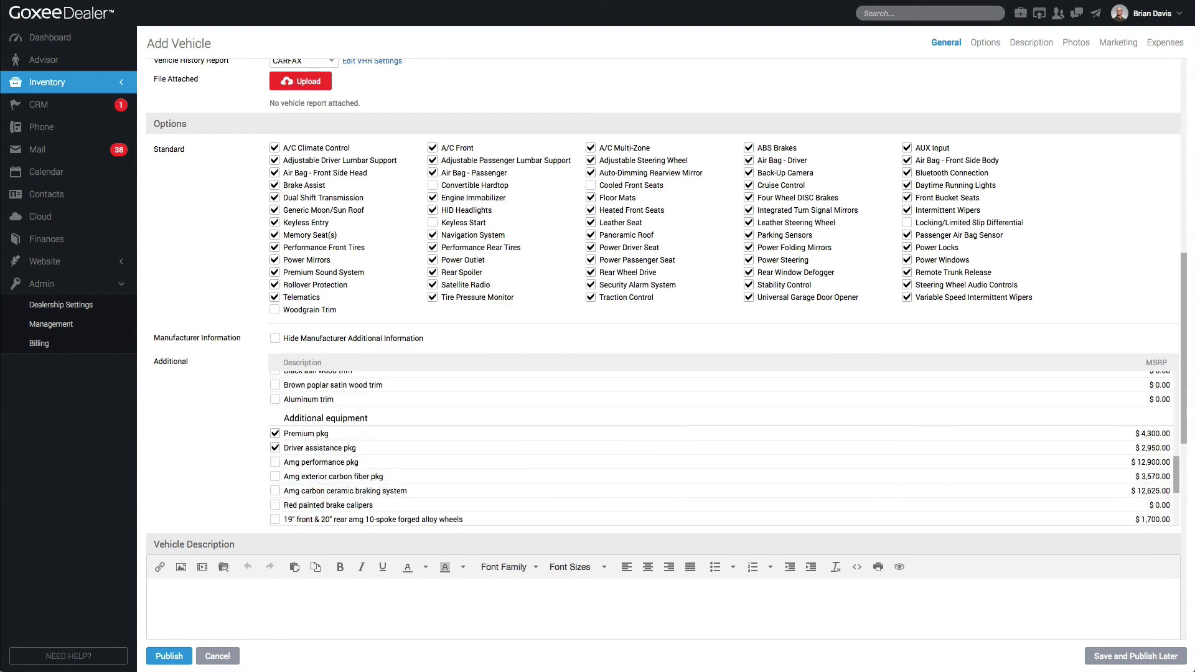
{"action": "left_click", "coordinate": [276, 462]}
{"action": "left_click", "coordinate": [275, 490]}
{"action": "left_click", "coordinate": [275, 504]}
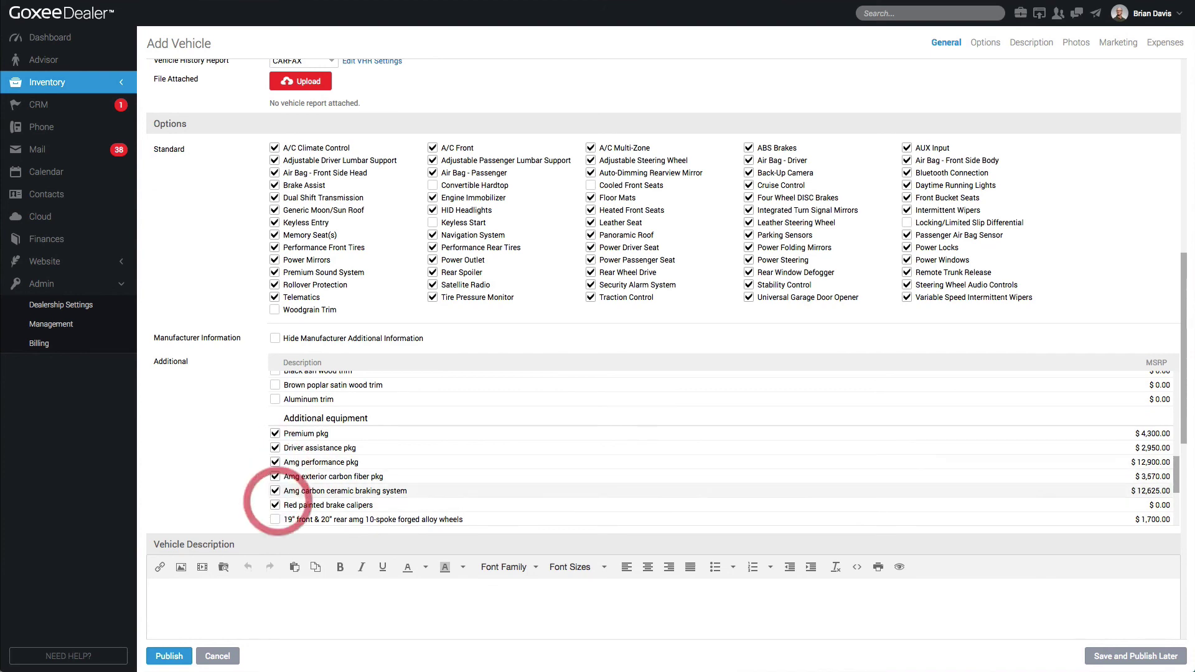
{"action": "scroll", "coordinate": [275, 498], "scroll_direction": "down", "scroll_amount": 2}
{"action": "left_click", "coordinate": [275, 418]}
{"action": "scroll", "coordinate": [277, 436], "scroll_direction": "down", "scroll_amount": 4}
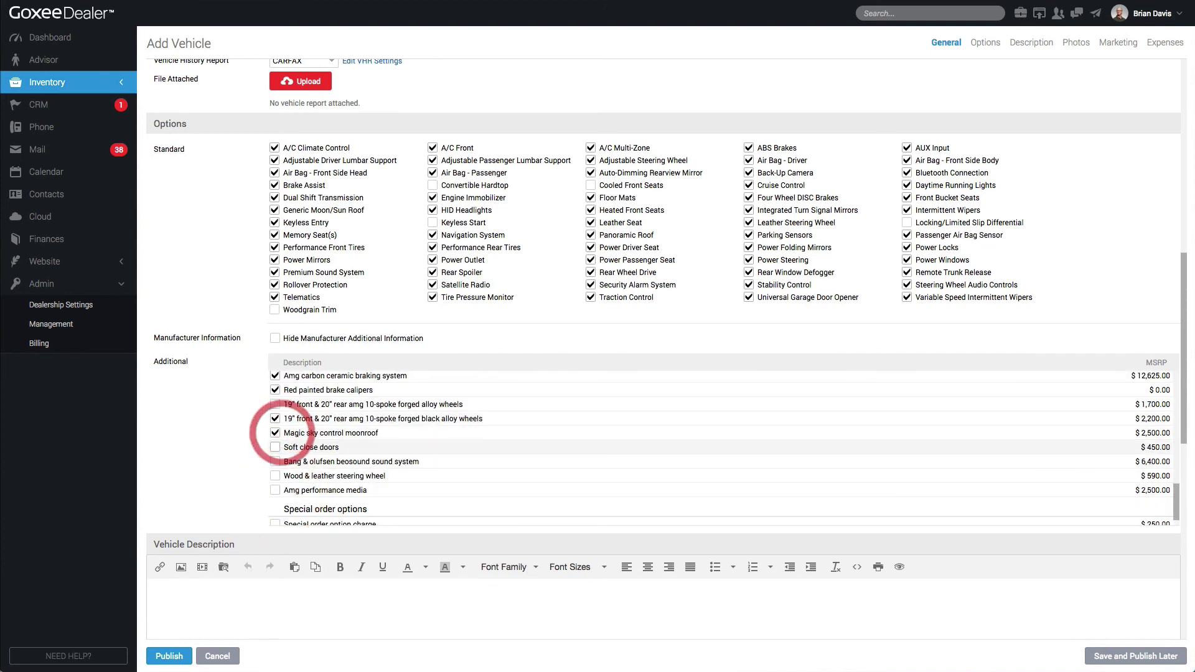
{"action": "scroll", "coordinate": [721, 448], "scroll_direction": "up", "scroll_amount": 3}
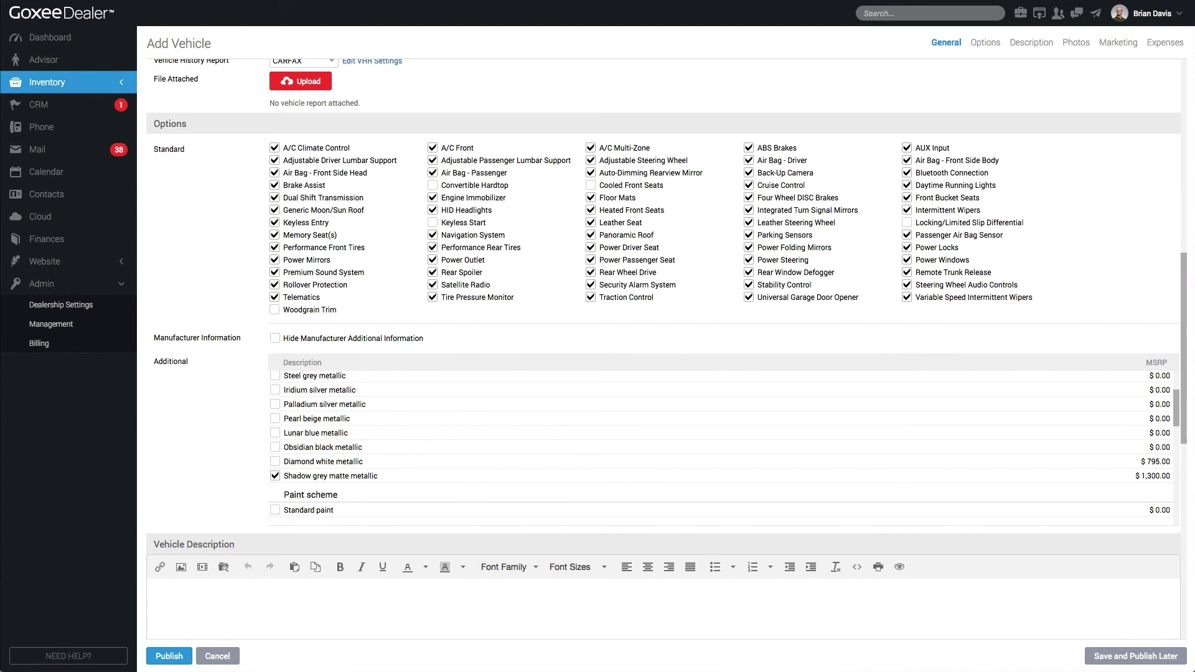
Toggle Hide Manufacturer Additional Information on and then back off
{"action": "triple_click", "coordinate": [190, 337]}
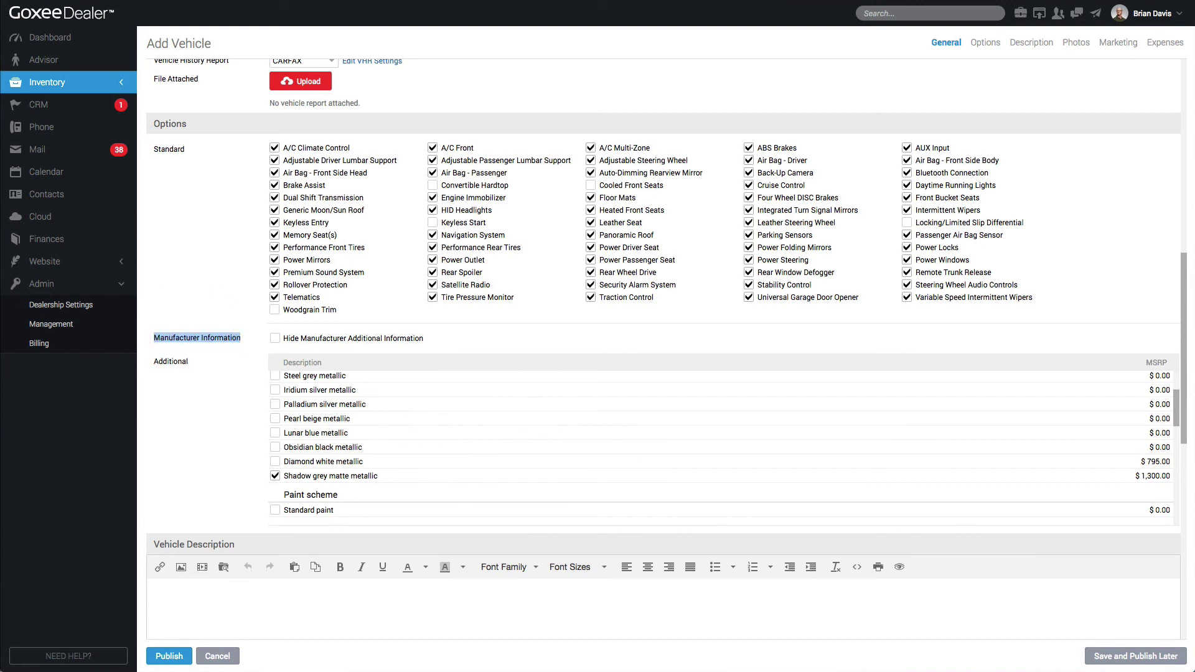
{"action": "left_click", "coordinate": [275, 338]}
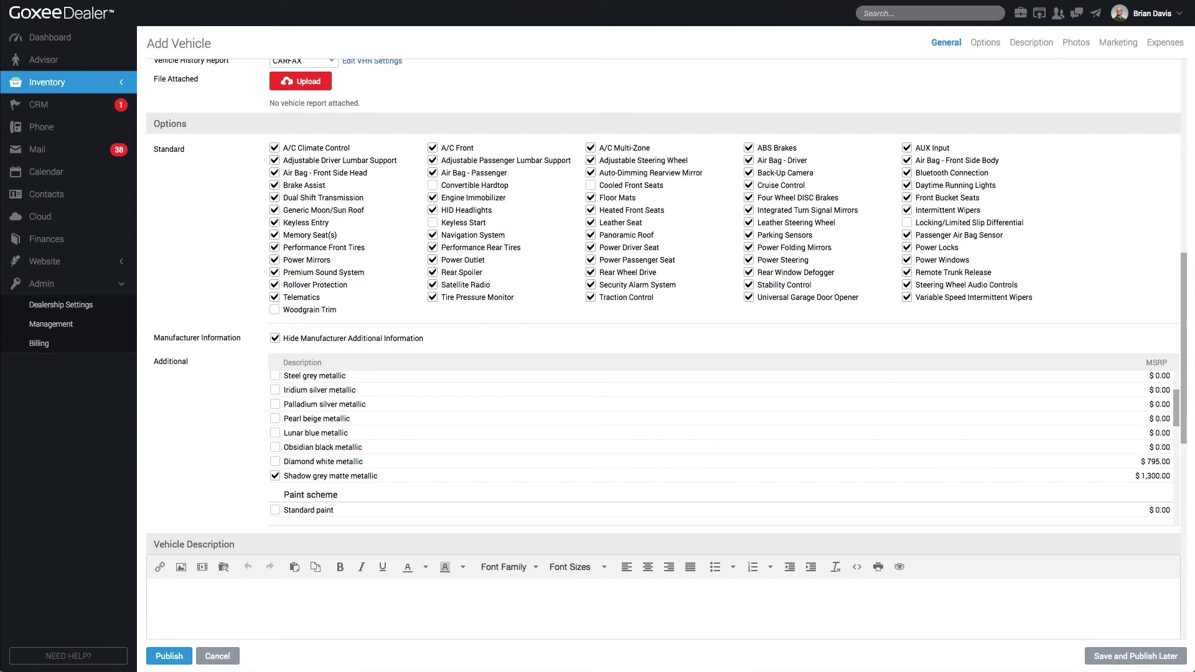
{"action": "left_click", "coordinate": [275, 338]}
{"action": "scroll", "coordinate": [664, 311], "scroll_direction": "down", "scroll_amount": 5}
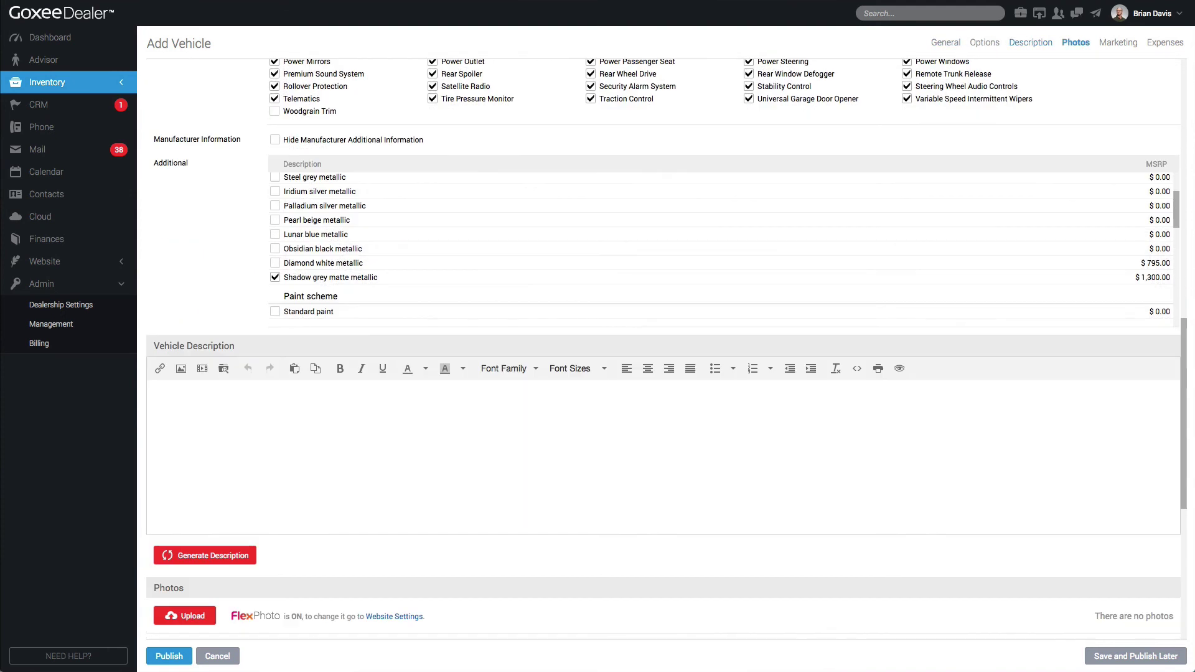
{"action": "left_click", "coordinate": [226, 458]}
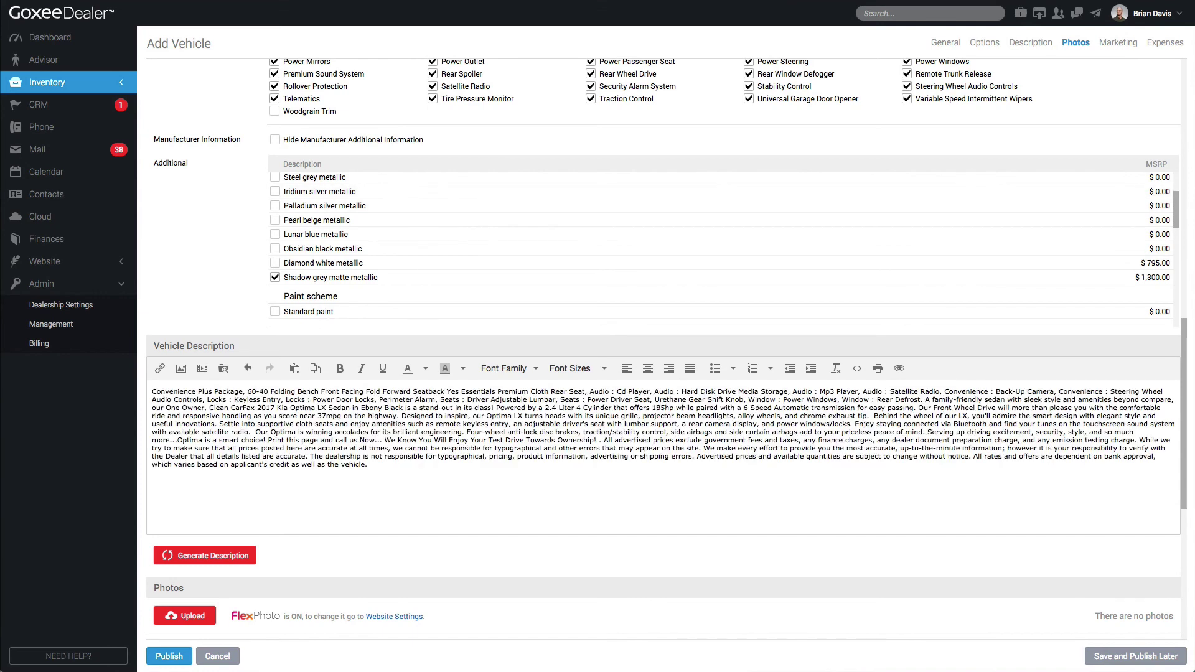
{"action": "triple_click", "coordinate": [242, 408]}
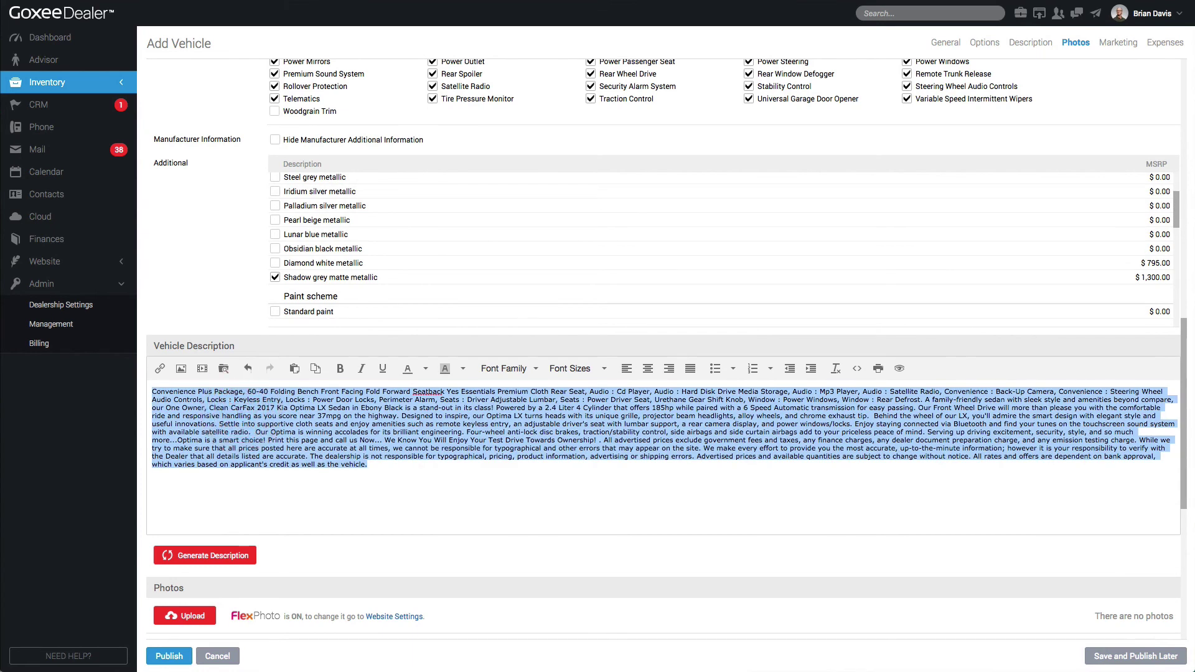
{"action": "key", "text": "BackSpace"}
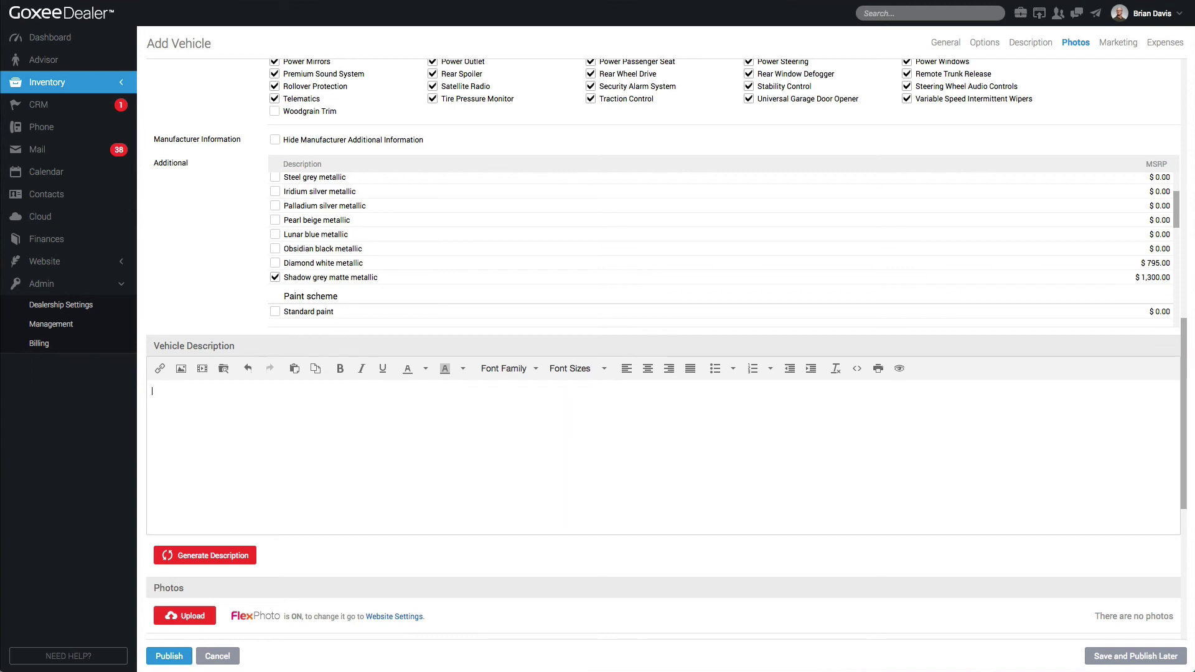
{"action": "scroll", "coordinate": [664, 349], "scroll_direction": "up", "scroll_amount": 15}
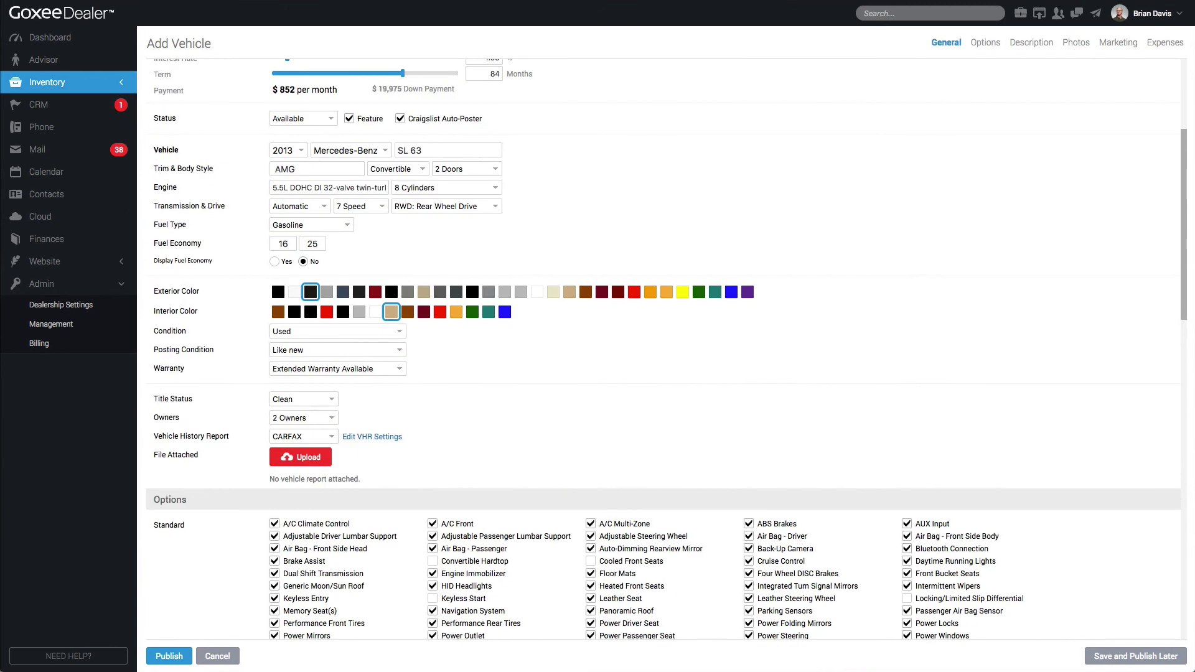
Add Keyless Start to the standard options
{"action": "scroll", "coordinate": [664, 348], "scroll_direction": "up", "scroll_amount": 2}
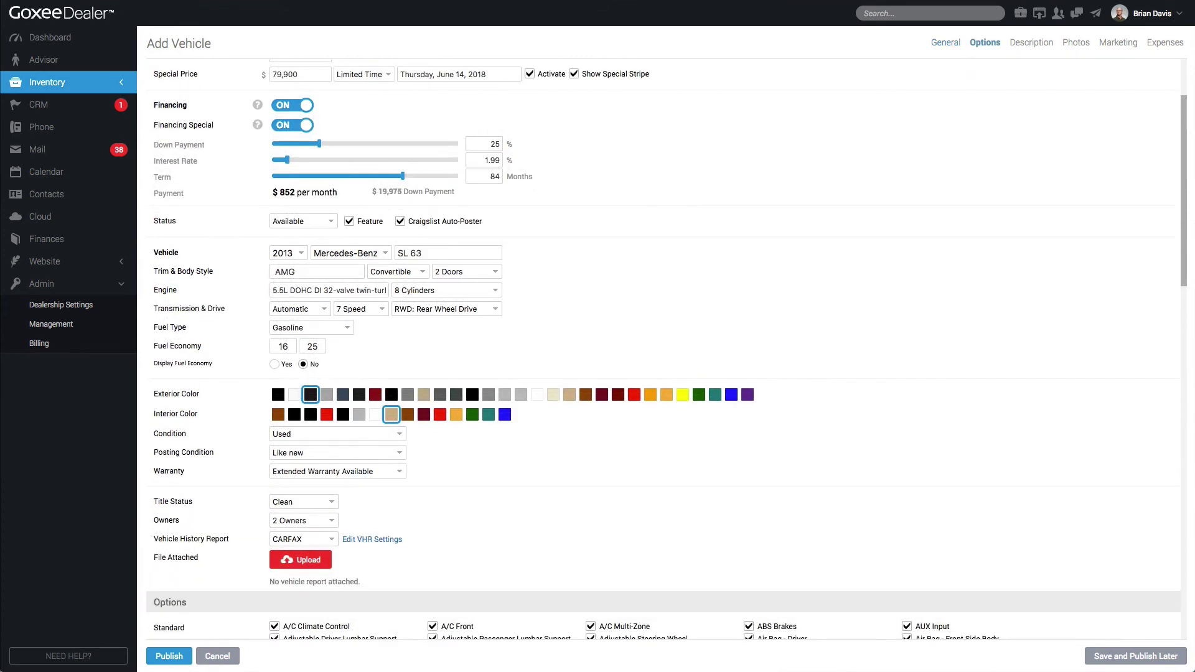
{"action": "scroll", "coordinate": [663, 349], "scroll_direction": "down", "scroll_amount": 2}
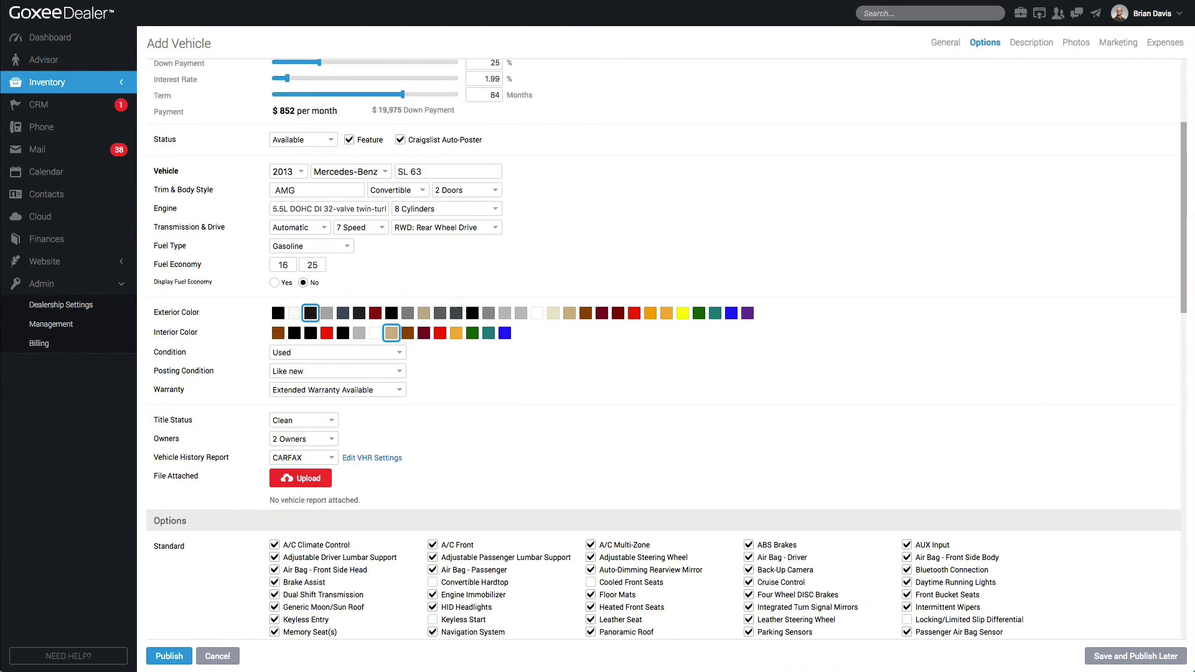
{"action": "scroll", "coordinate": [664, 348], "scroll_direction": "down", "scroll_amount": 4}
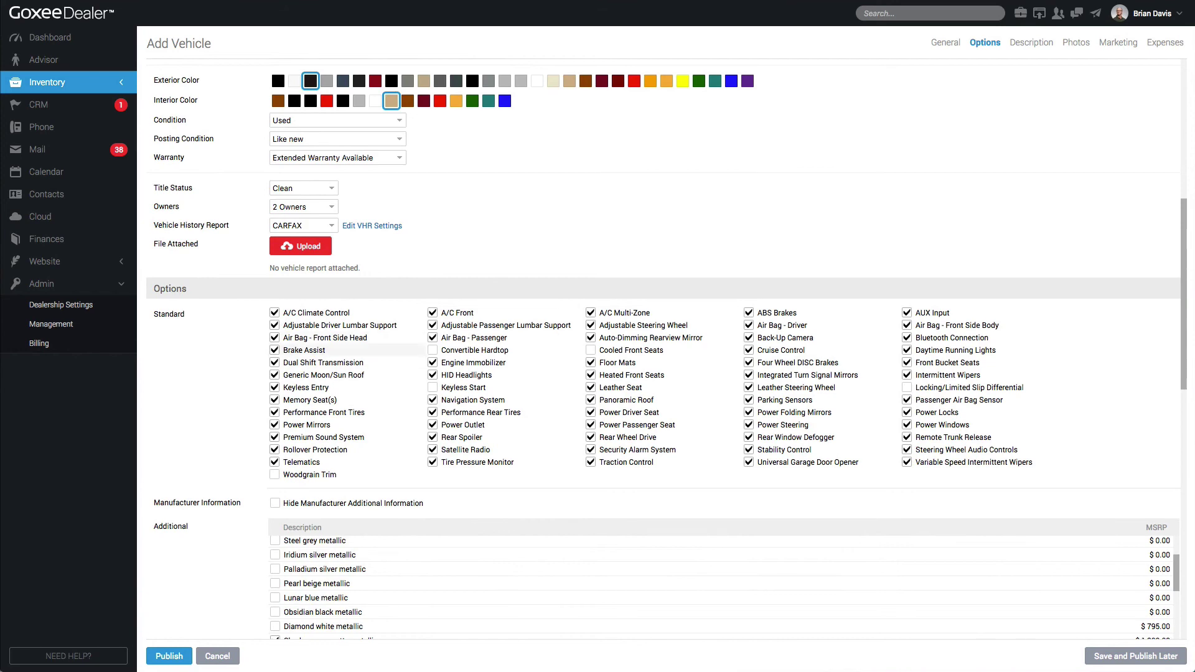
{"action": "left_click", "coordinate": [433, 387]}
{"action": "scroll", "coordinate": [435, 385], "scroll_direction": "down", "scroll_amount": 5}
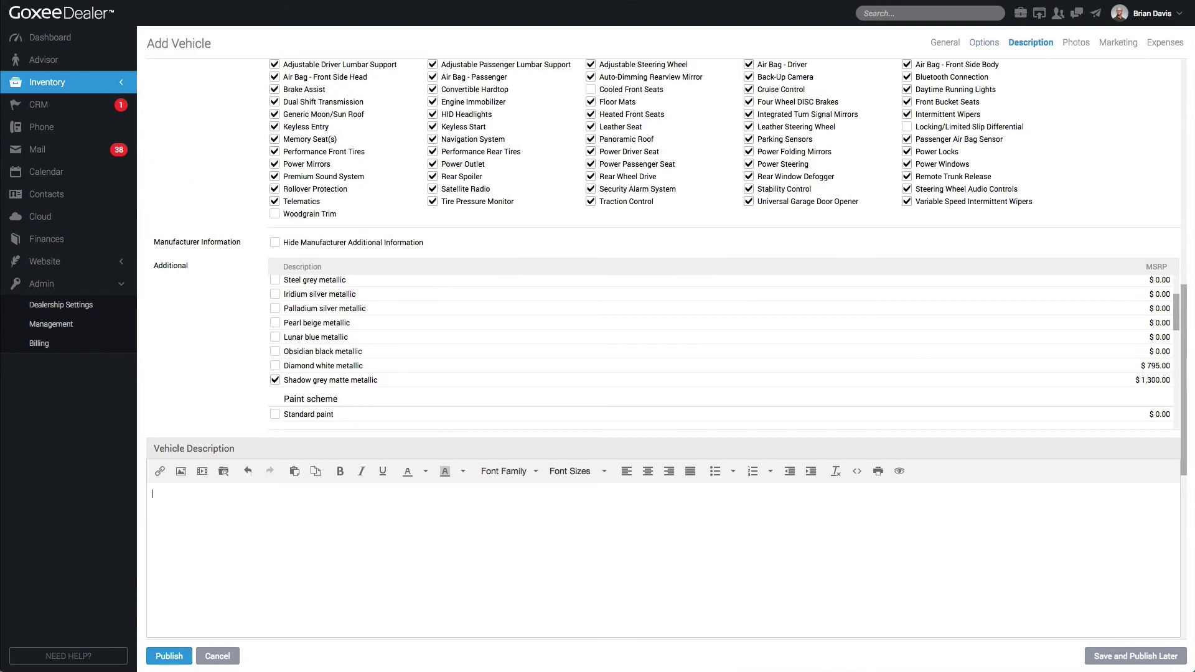
{"action": "scroll", "coordinate": [664, 349], "scroll_direction": "down", "scroll_amount": 1}
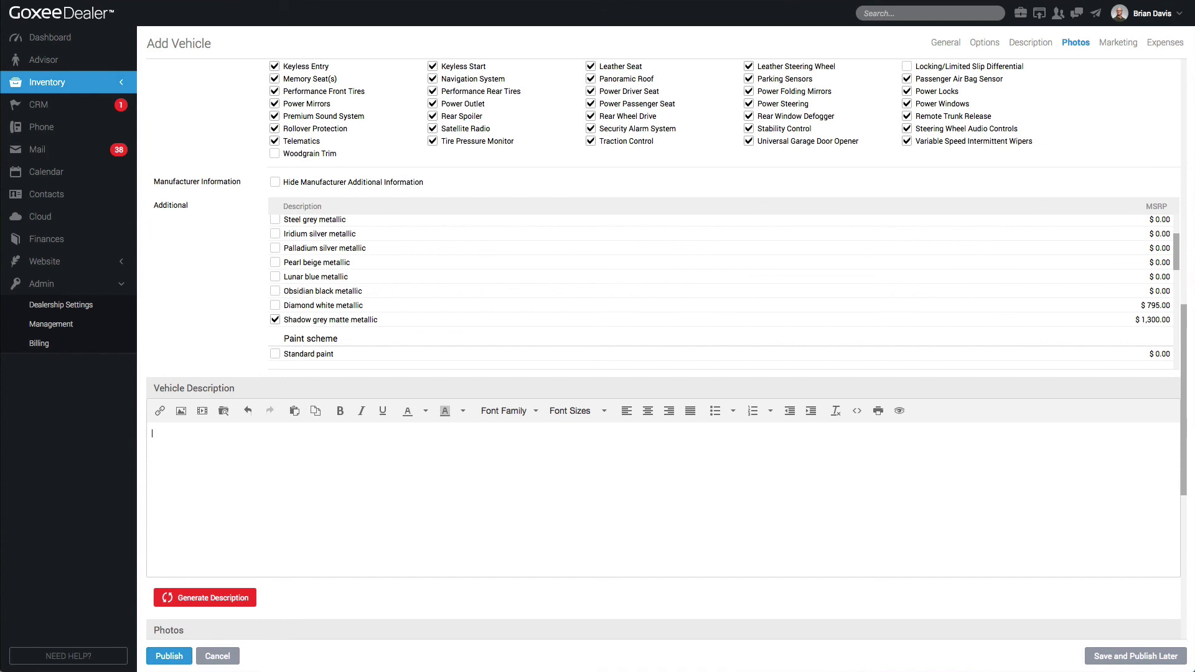
Generate an automatic vehicle description and review its first two paragraphs
{"action": "left_click", "coordinate": [152, 433]}
{"action": "left_click", "coordinate": [242, 595]}
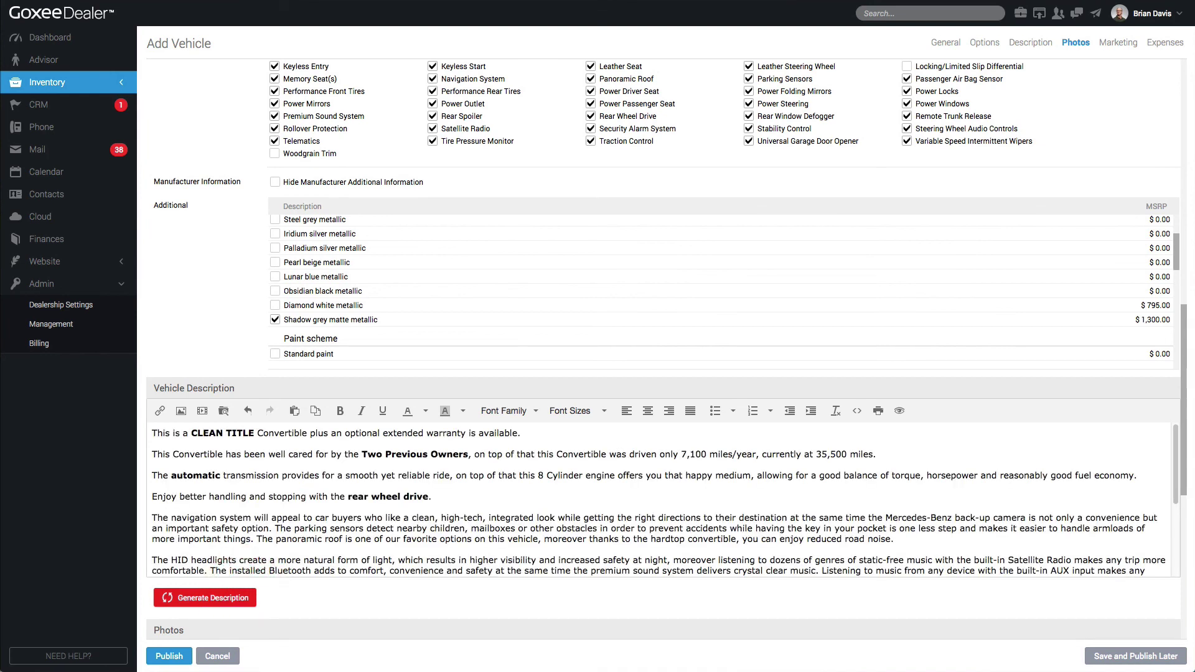
{"action": "triple_click", "coordinate": [240, 434]}
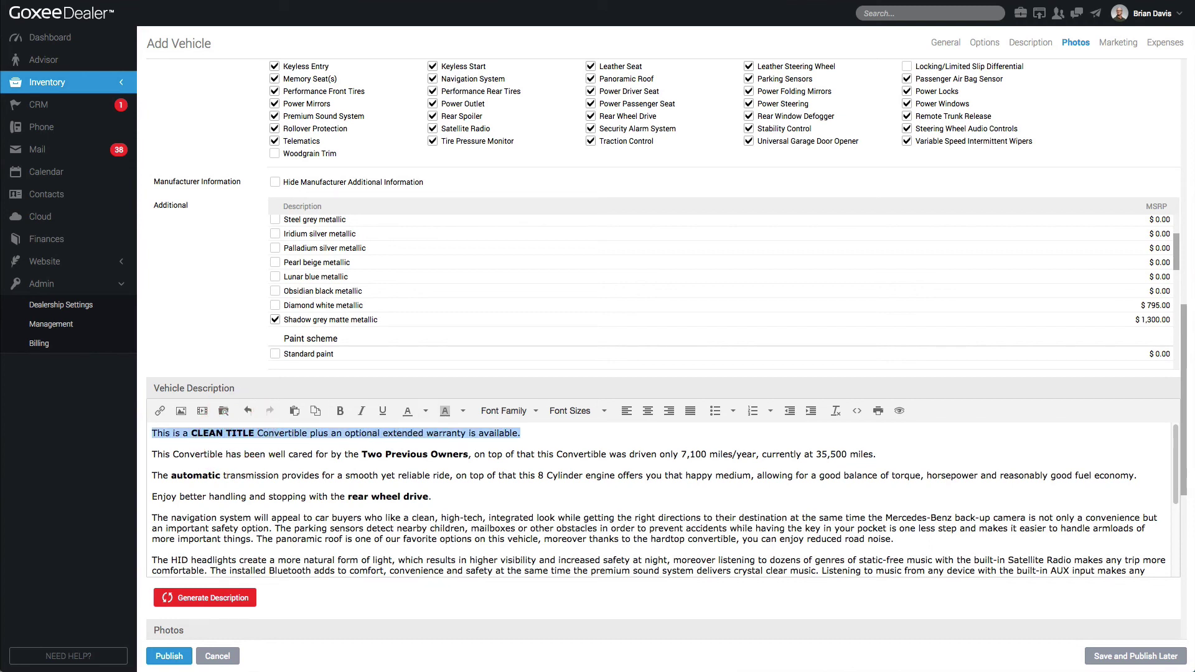
{"action": "triple_click", "coordinate": [404, 454]}
{"action": "scroll", "coordinate": [660, 498], "scroll_direction": "down", "scroll_amount": 1}
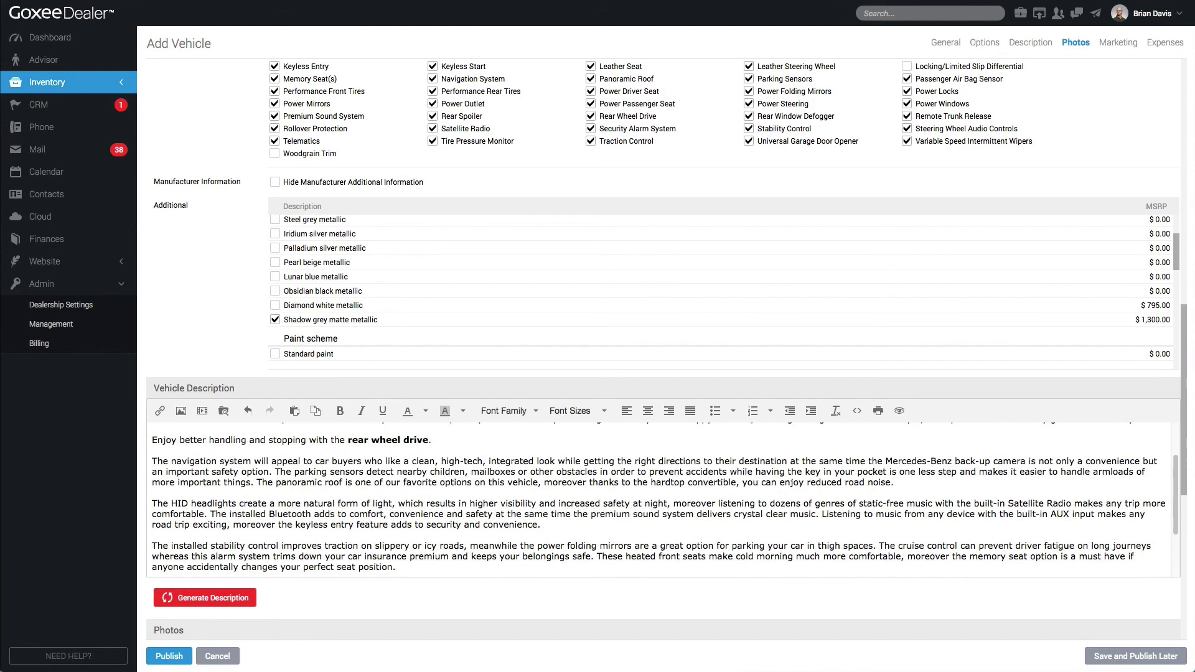
{"action": "scroll", "coordinate": [660, 498], "scroll_direction": "down", "scroll_amount": 2}
{"action": "scroll", "coordinate": [660, 498], "scroll_direction": "up", "scroll_amount": 5}
Regenerate the description several times, then insert a blank line above its first paragraph
{"action": "left_click", "coordinate": [243, 588]}
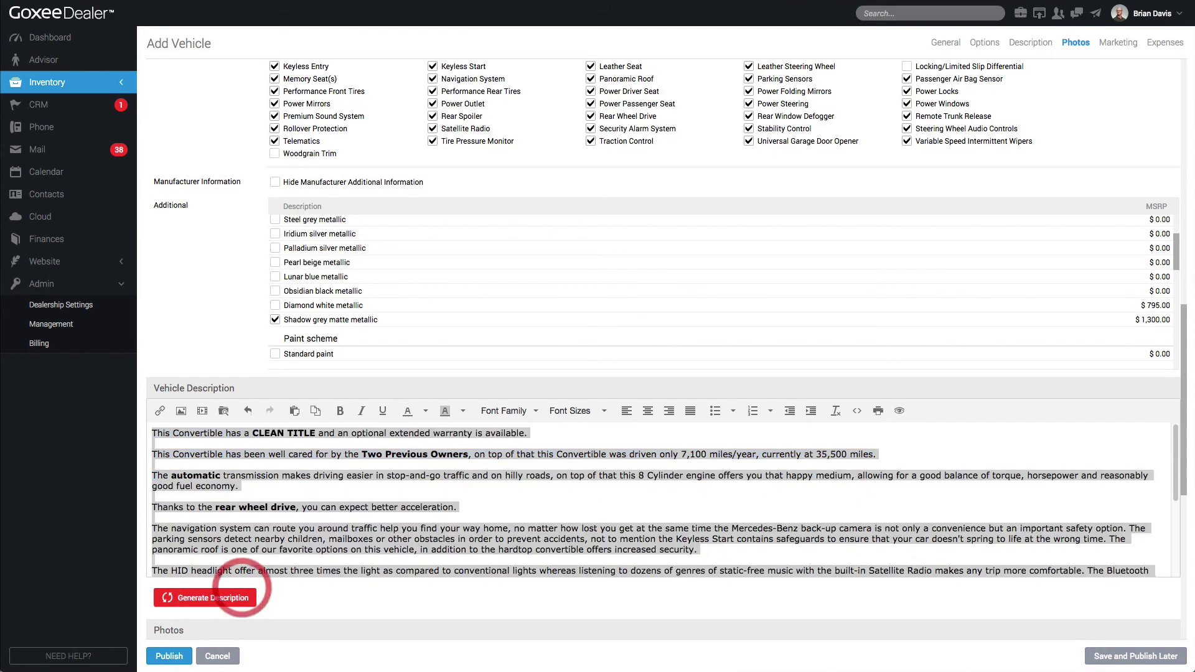
{"action": "scroll", "coordinate": [498, 509], "scroll_direction": "down", "scroll_amount": 2}
{"action": "scroll", "coordinate": [498, 510], "scroll_direction": "up", "scroll_amount": 3}
{"action": "left_click", "coordinate": [498, 510]}
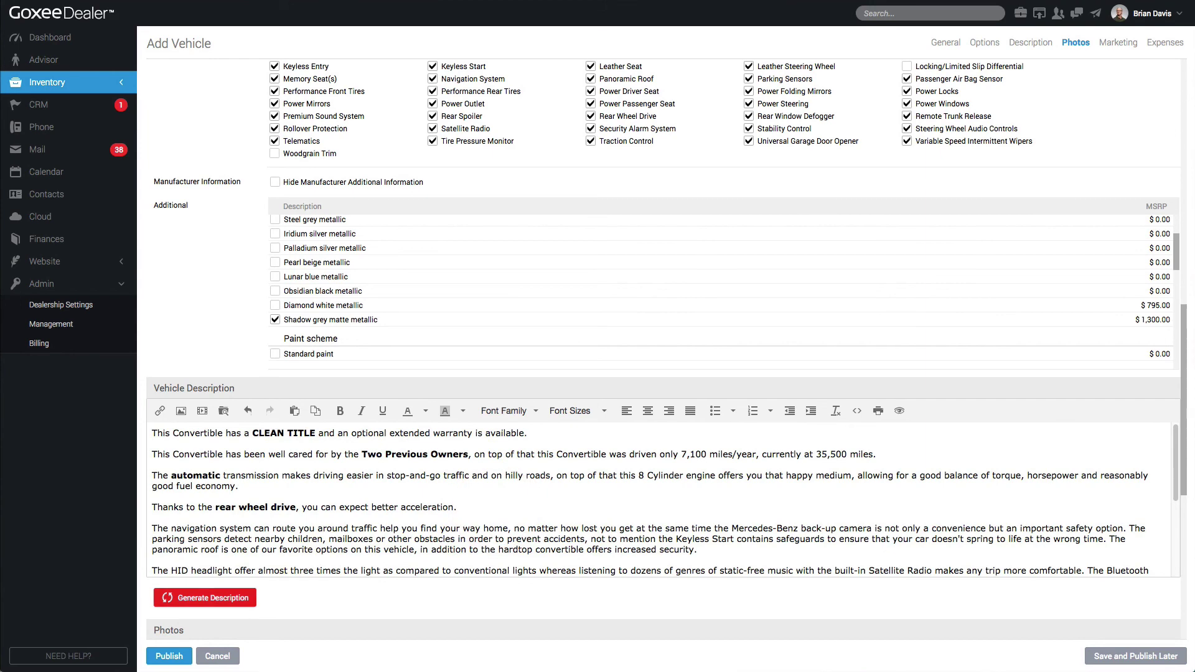
{"action": "left_click", "coordinate": [212, 597]}
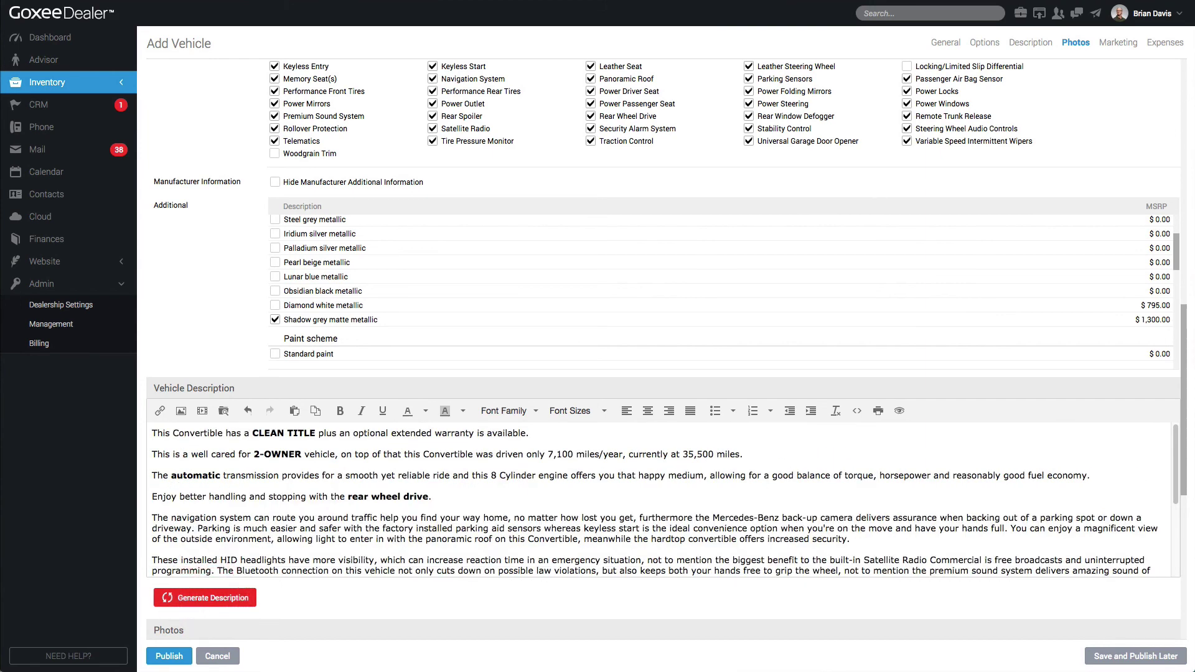
{"action": "left_click", "coordinate": [212, 597]}
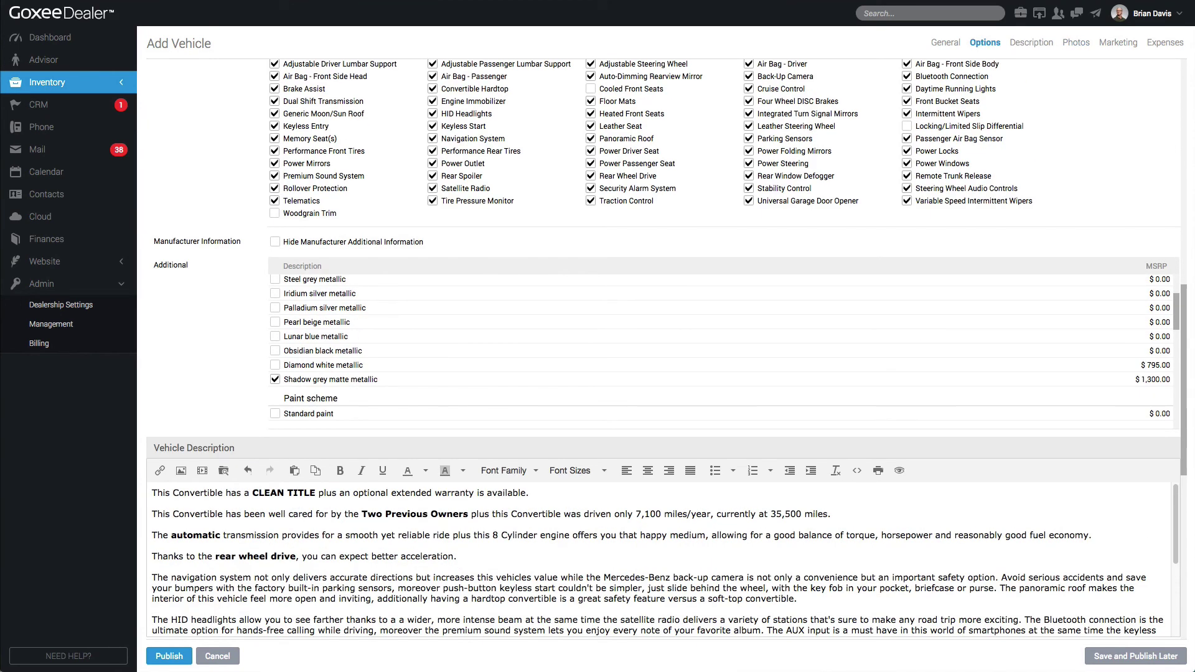
{"action": "left_click", "coordinate": [152, 493]}
{"action": "key", "text": "Return"}
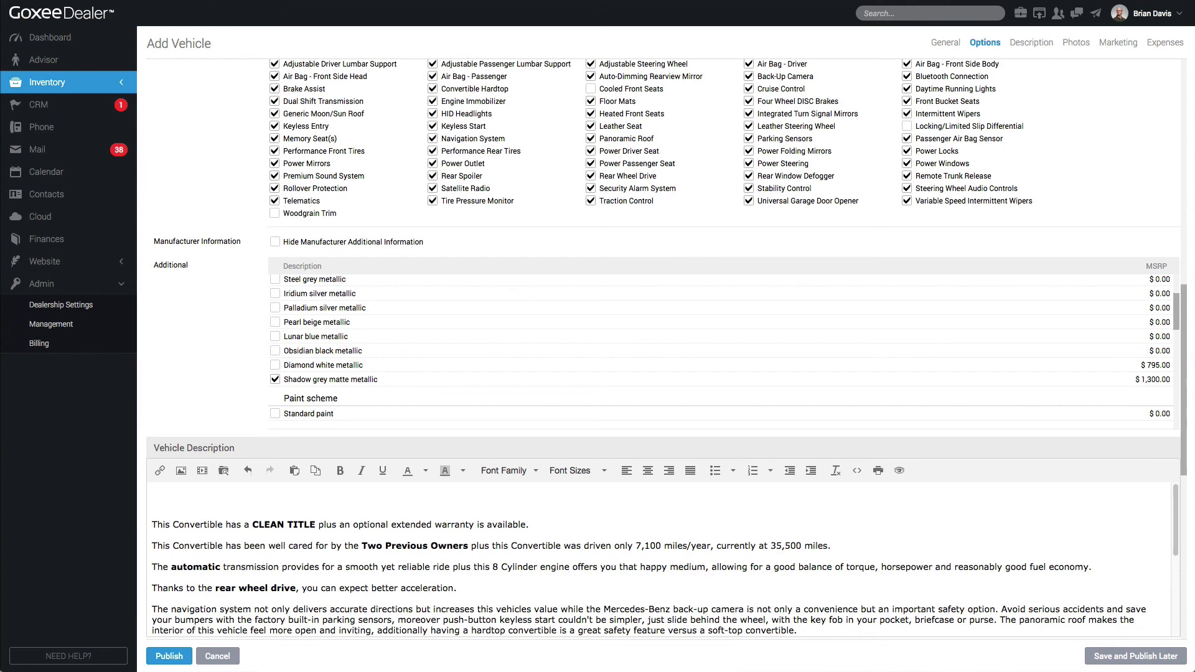
Paste the MSRP intro and package list, then highlight the bulleted packages at 14pt
{"action": "left_click", "coordinate": [216, 499]}
{"action": "type", "text": "MSRP of $182,125, this SL 63AMG Performance Edition is fully loaded! Designo mocha special order paint with a beige/brown premium leather interior.  Over 40K in factory add-on options such as: P30 AMG Performance Package Driver Assistance Package Bang & Olufsen BeoSound Upgrade Magic Sky Control 19/20\" AMG Forged Wheels AMG Exterior Carbon Fiber Package P01 Premium Package"}
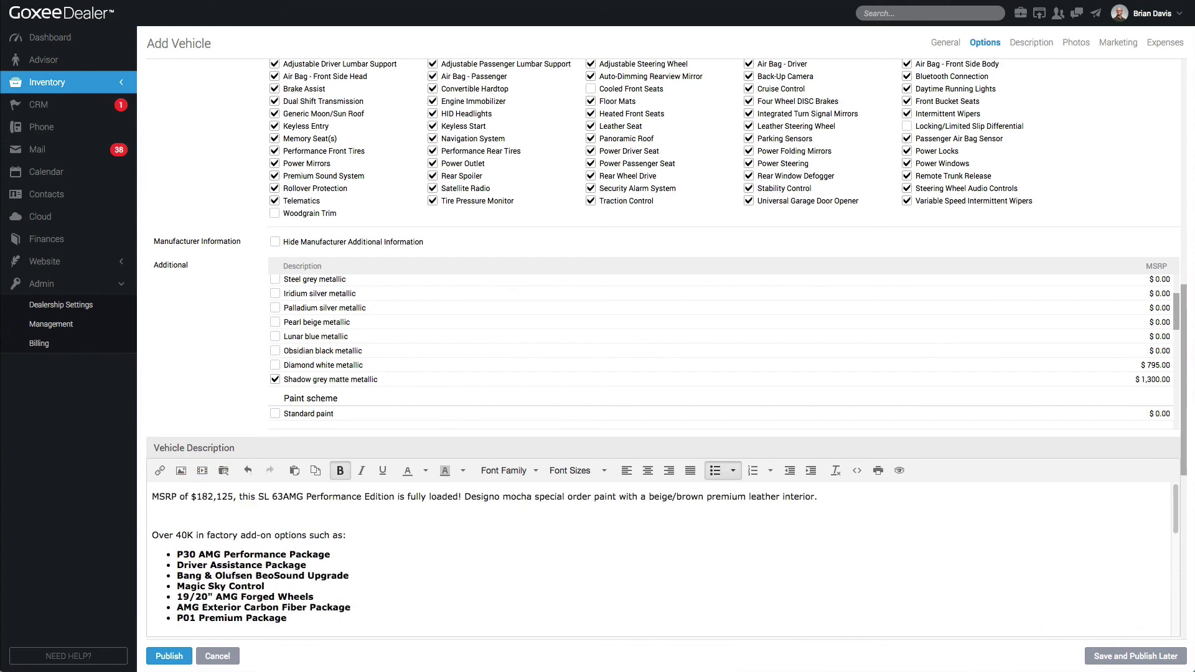
{"action": "left_click", "coordinate": [255, 511]}
{"action": "left_click_drag", "start_coordinate": [286, 618], "coordinate": [176, 552]}
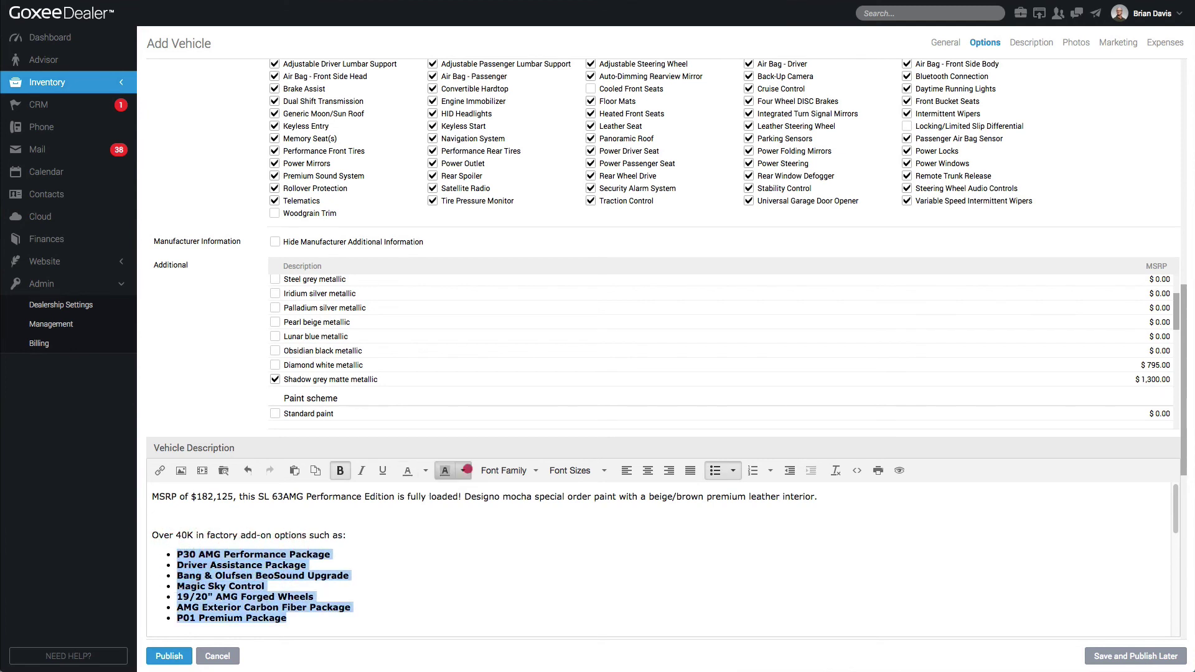
{"action": "left_click", "coordinate": [467, 471]}
{"action": "left_click", "coordinate": [474, 529]}
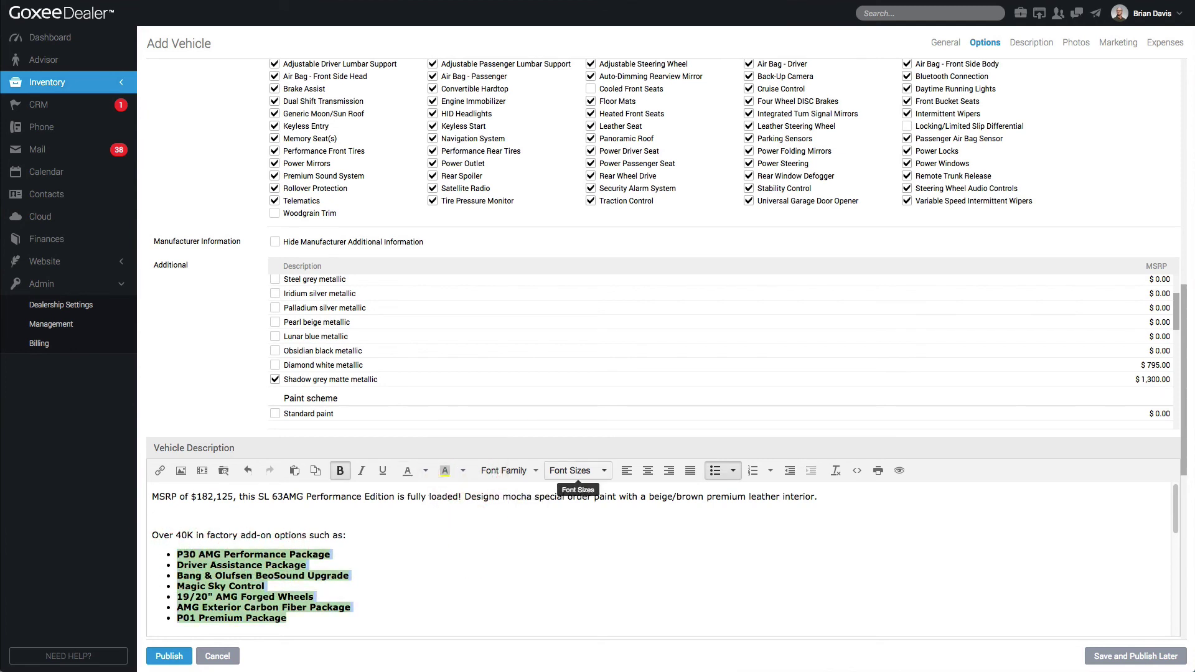
{"action": "left_click", "coordinate": [577, 470]}
{"action": "left_click", "coordinate": [576, 543]}
Delete the extra blank line between the intro and the package list
{"action": "left_click", "coordinate": [523, 563]}
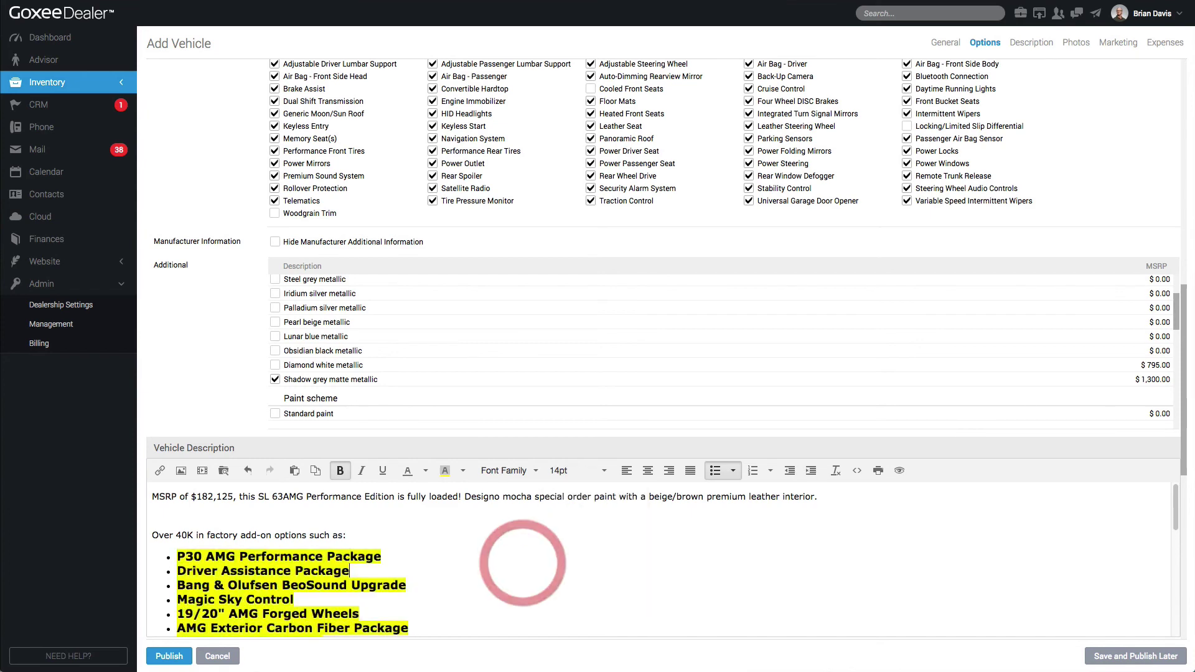
{"action": "scroll", "coordinate": [436, 572], "scroll_direction": "down", "scroll_amount": 2}
{"action": "left_click", "coordinate": [303, 601]}
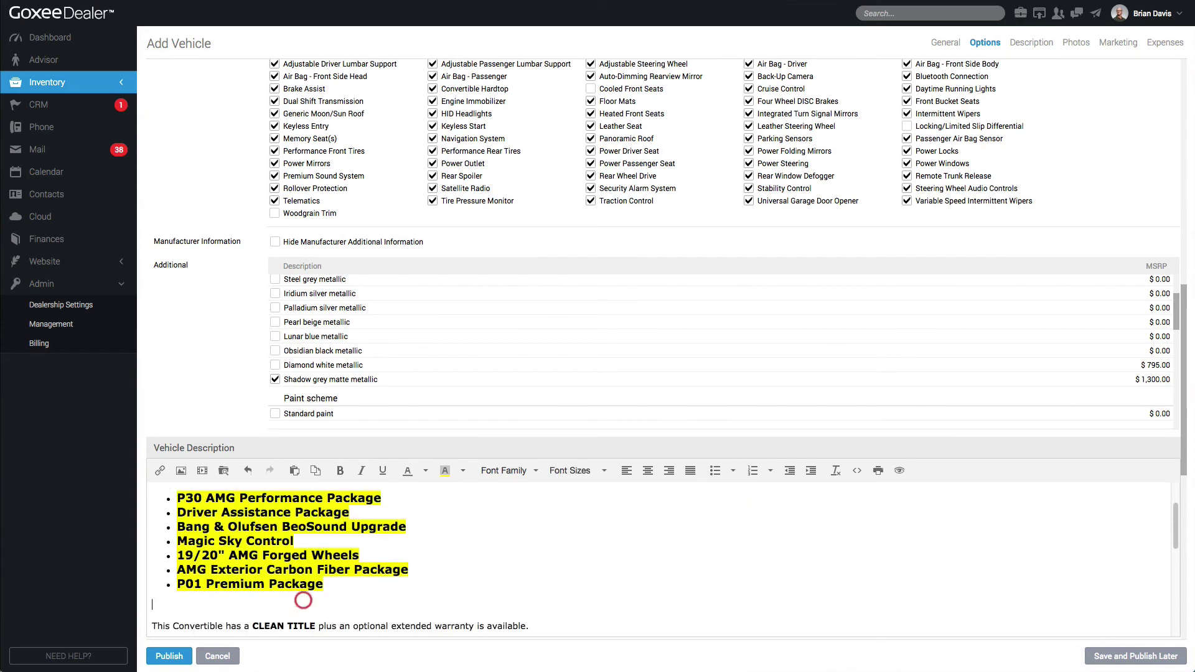
{"action": "scroll", "coordinate": [616, 560], "scroll_direction": "down", "scroll_amount": 2}
{"action": "key", "text": "shift+Up"}
{"action": "key", "text": "shift+Up"}
{"action": "key", "text": "shift+Up"}
{"action": "key", "text": "shift+Up"}
{"action": "key", "text": "shift+Up"}
{"action": "key", "text": "shift+Up"}
{"action": "key", "text": "shift+Up"}
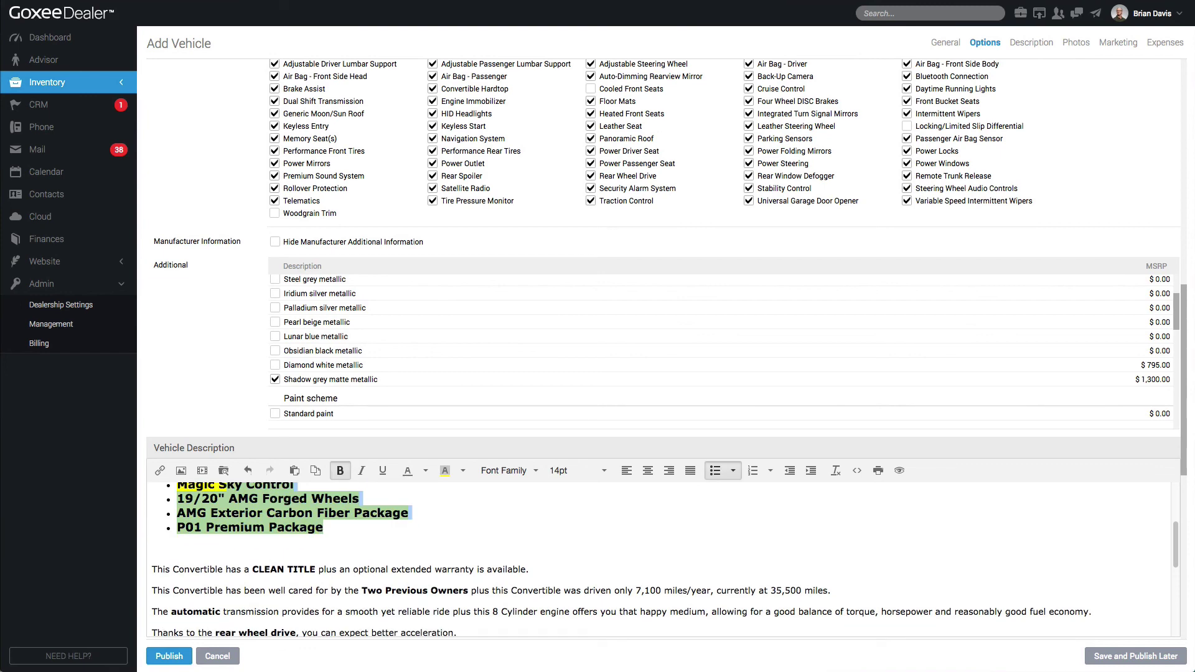
{"action": "scroll", "coordinate": [660, 561], "scroll_direction": "up", "scroll_amount": 2}
{"action": "left_click", "coordinate": [307, 527]}
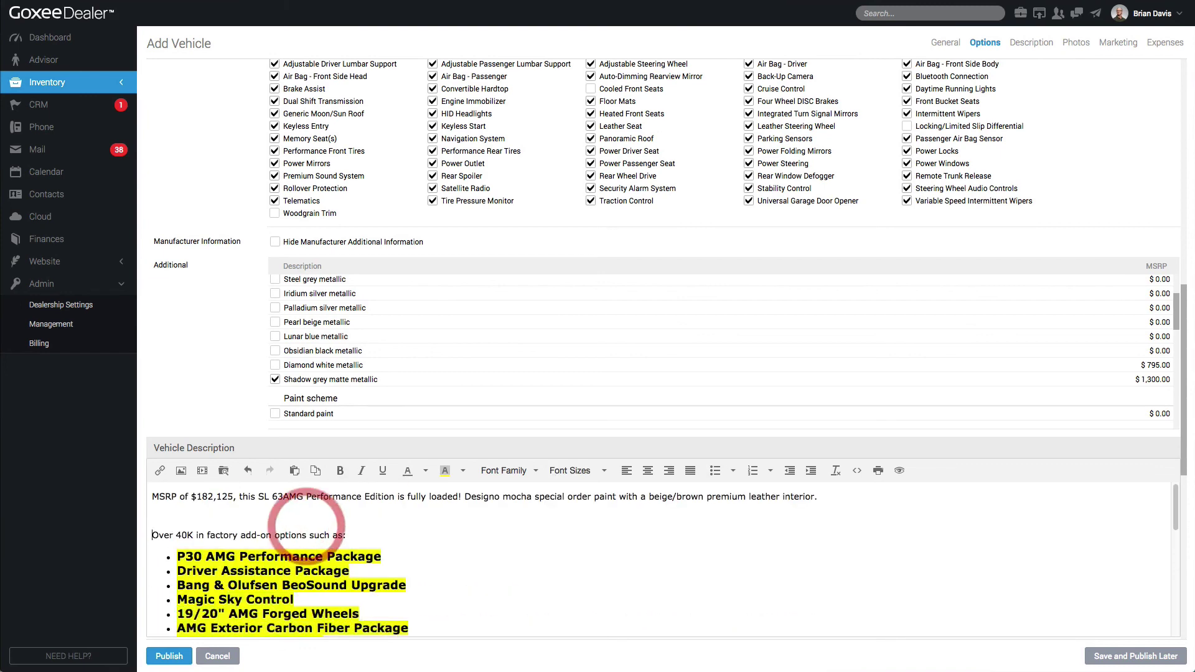
{"action": "key", "text": "BackSpace"}
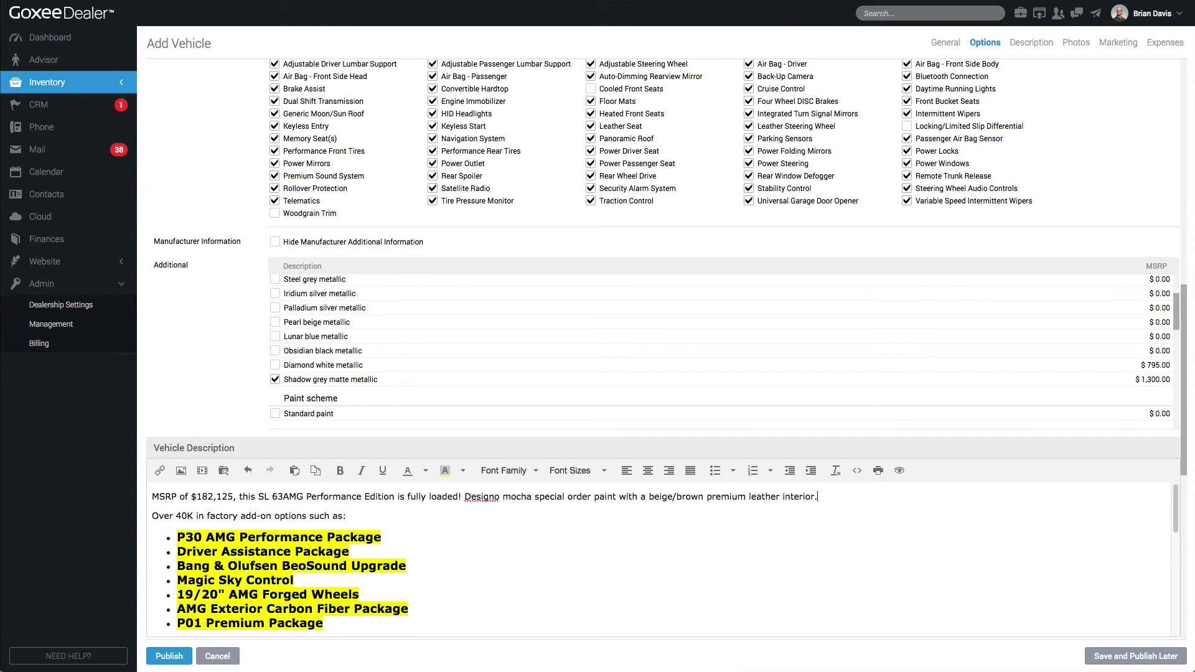
Make the price $182,125 bold with a background highlight colour
{"action": "left_click_drag", "start_coordinate": [191, 496], "coordinate": [237, 496]}
{"action": "left_click", "coordinate": [340, 471]}
{"action": "left_click", "coordinate": [463, 470]}
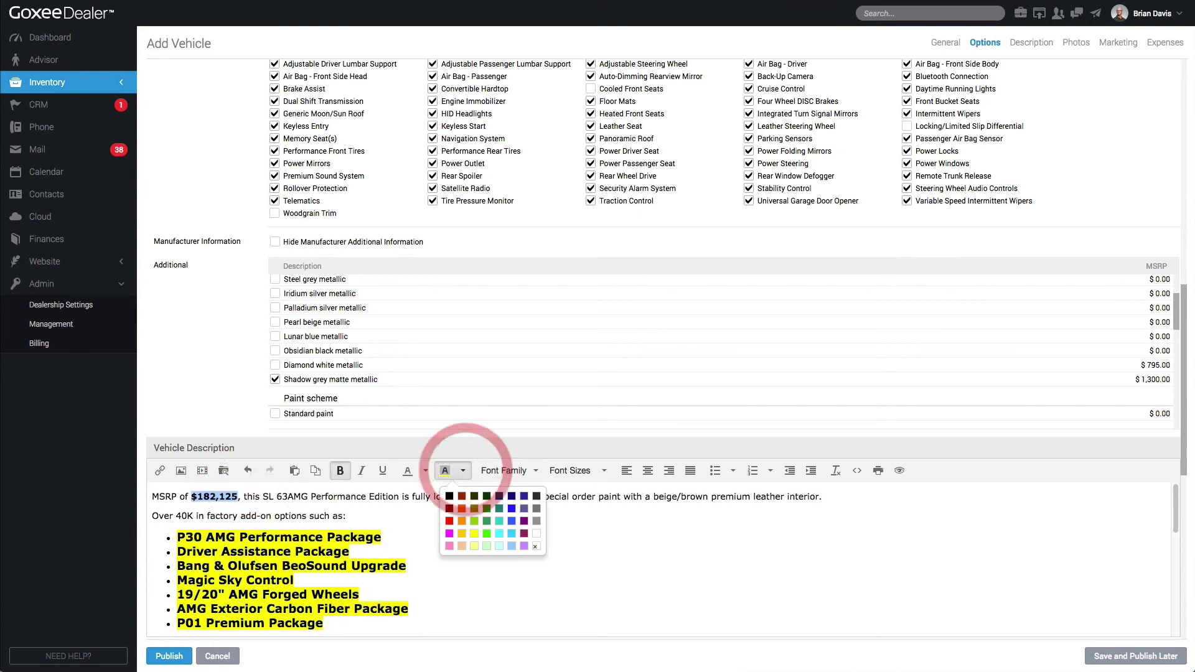
{"action": "left_click", "coordinate": [473, 491]}
{"action": "left_click", "coordinate": [348, 533]}
{"action": "scroll", "coordinate": [348, 532], "scroll_direction": "down", "scroll_amount": 2}
{"action": "scroll", "coordinate": [349, 534], "scroll_direction": "down", "scroll_amount": 3}
{"action": "scroll", "coordinate": [560, 336], "scroll_direction": "down", "scroll_amount": 10}
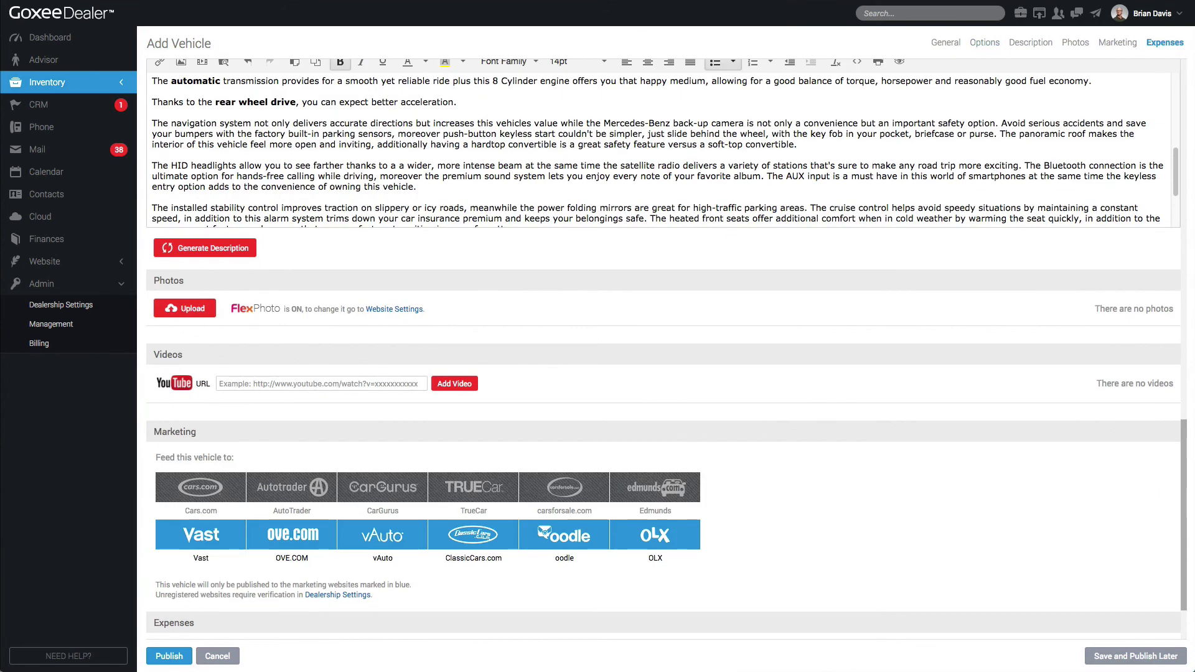
{"action": "left_click", "coordinate": [253, 411]}
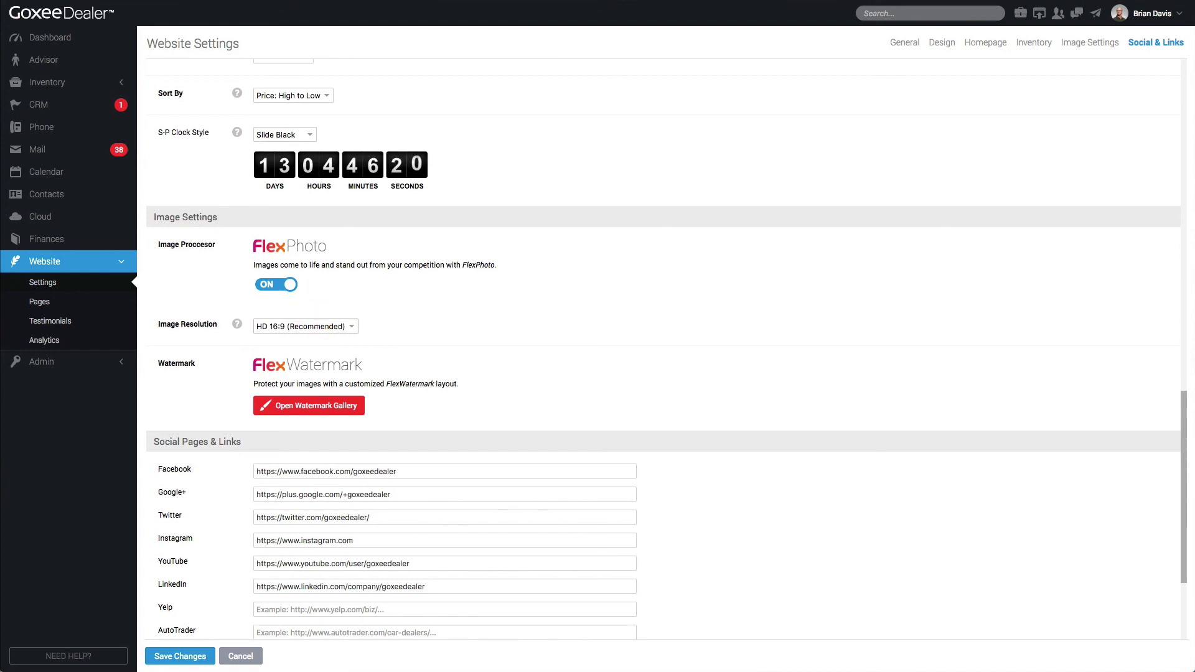
{"action": "left_click", "coordinate": [305, 326]}
{"action": "left_click", "coordinate": [319, 325]}
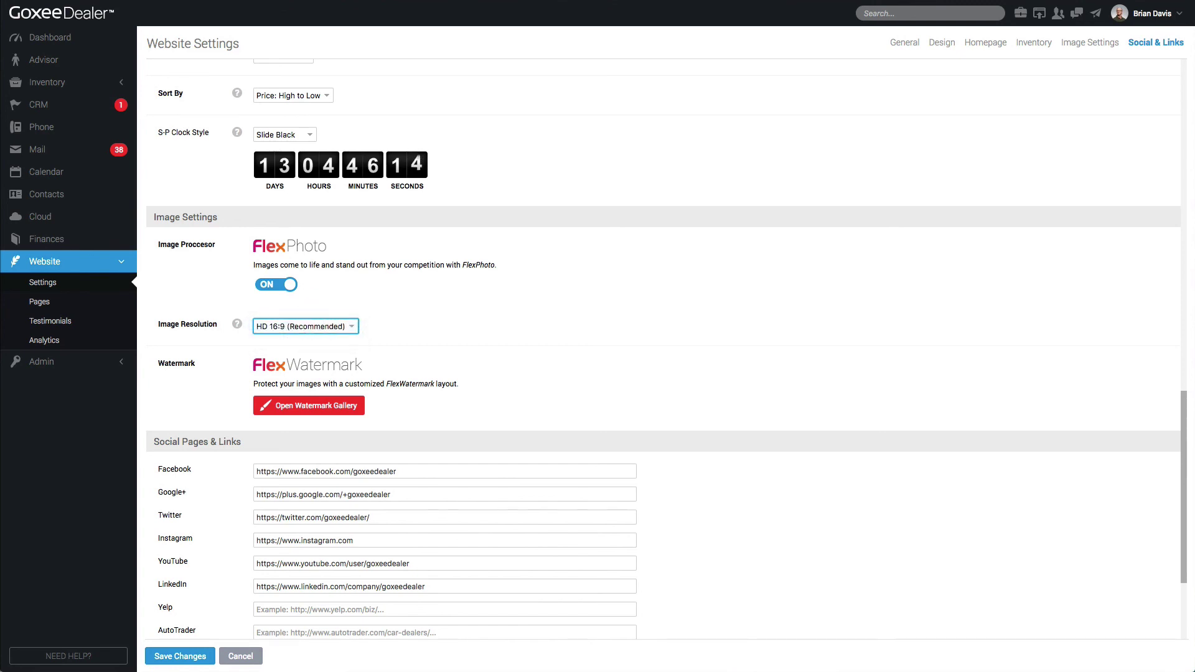
{"action": "left_click", "coordinate": [320, 325]}
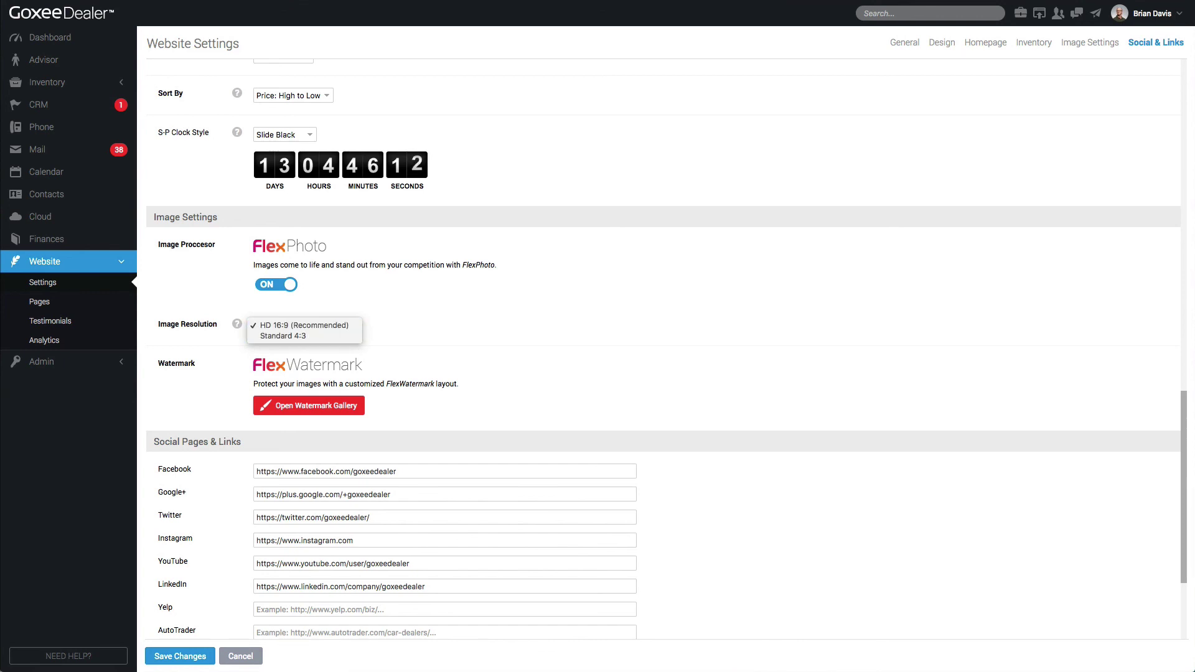
{"action": "left_click", "coordinate": [320, 326]}
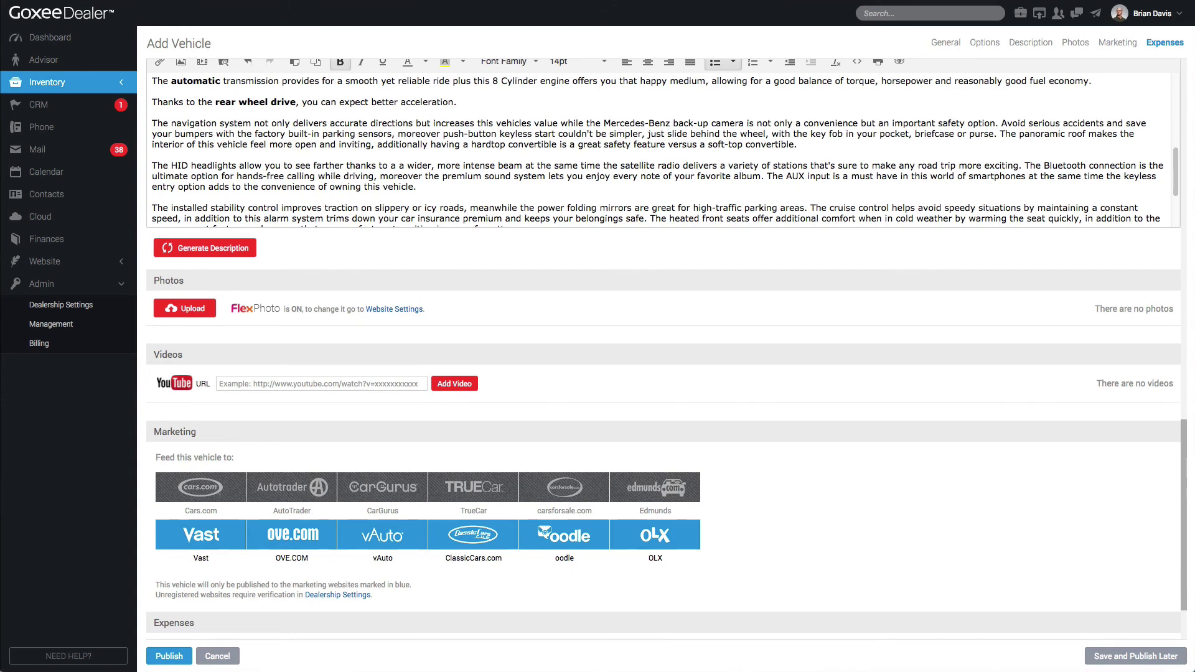
Upload twelve car photos to the listing and preview the first two full size
{"action": "left_click_drag", "start_coordinate": [292, 597], "coordinate": [203, 313]}
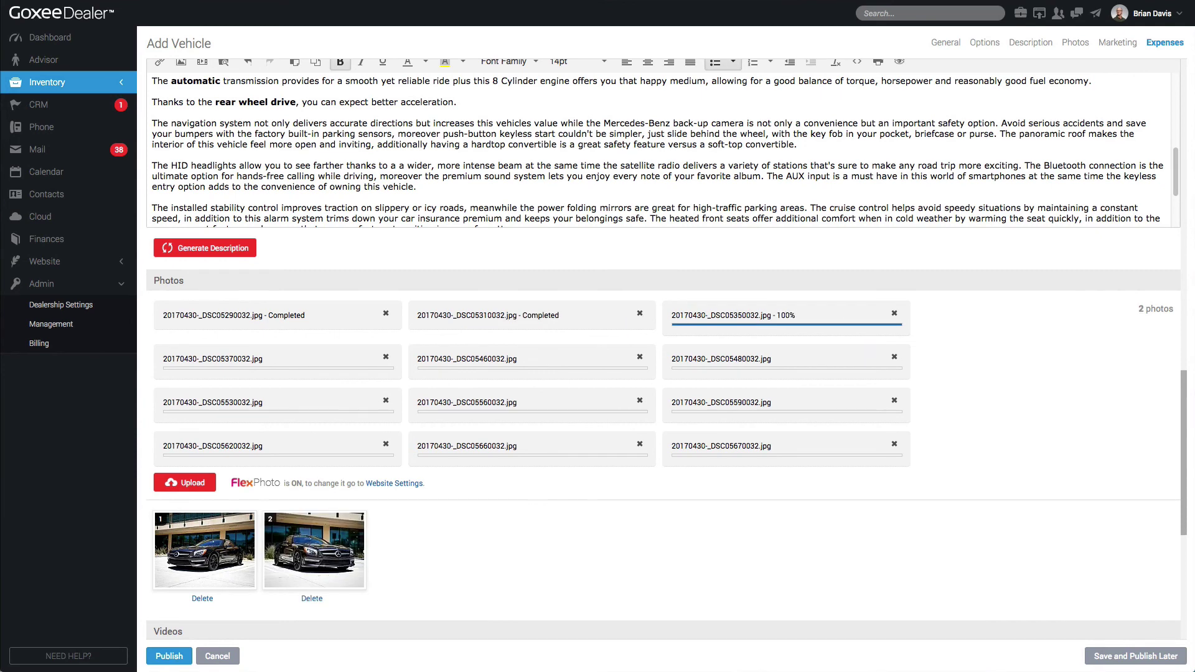
{"action": "scroll", "coordinate": [233, 544], "scroll_direction": "down", "scroll_amount": 1}
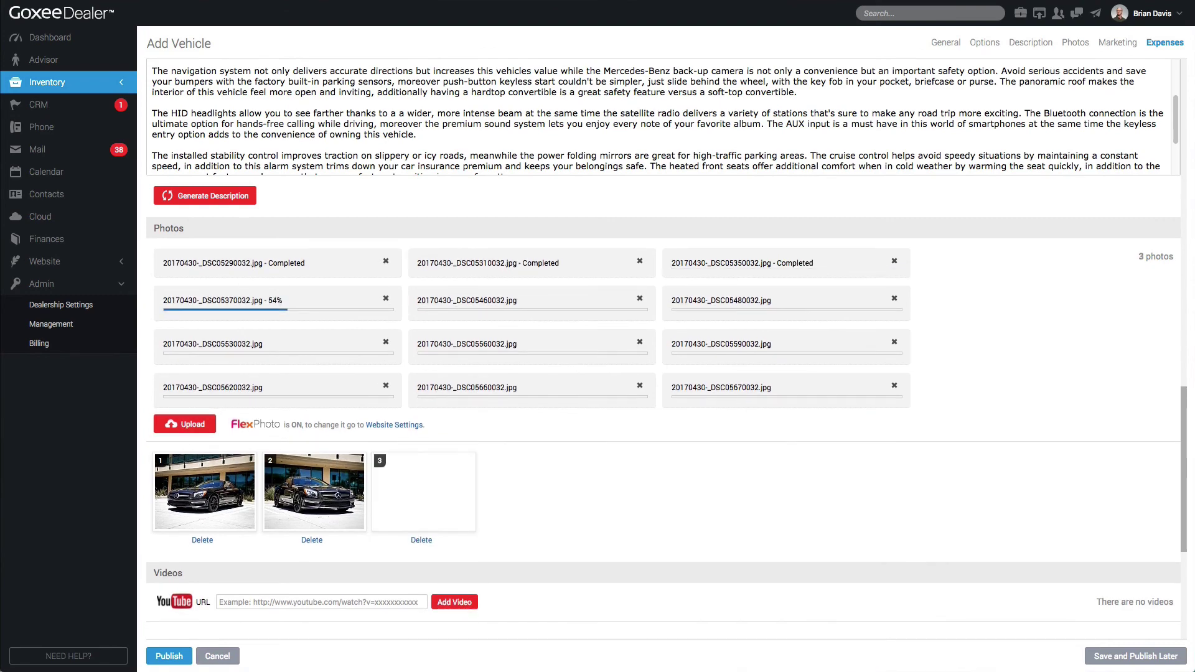
{"action": "left_click", "coordinate": [234, 490]}
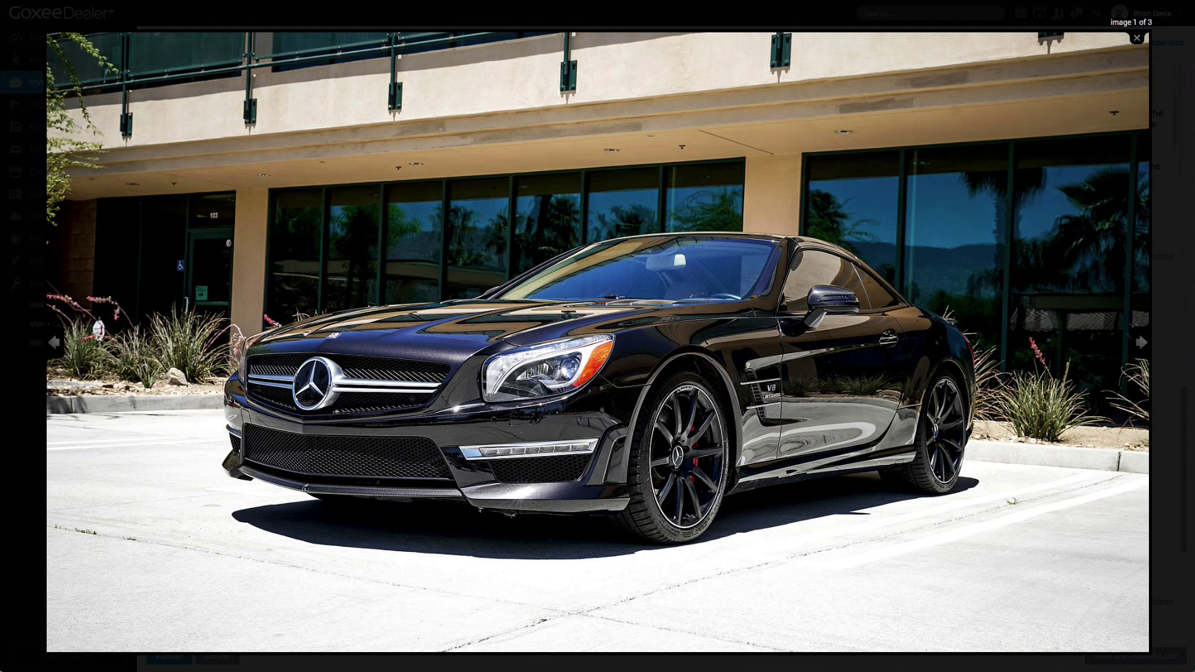
{"action": "left_click", "coordinate": [967, 140]}
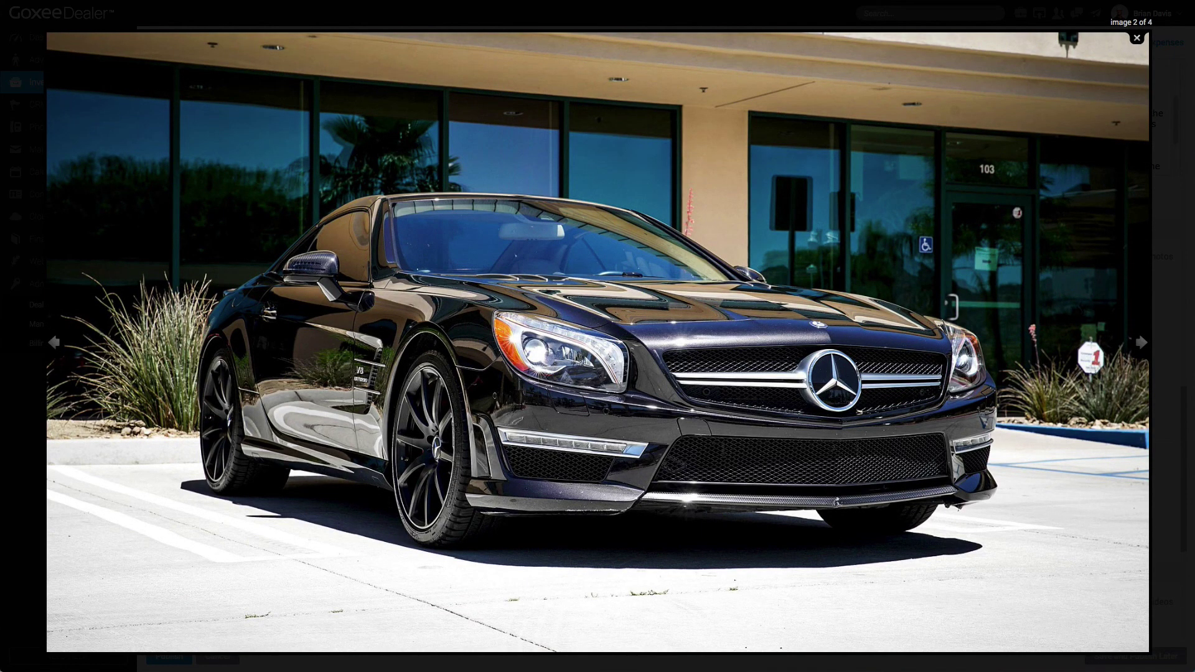
{"action": "left_click", "coordinate": [1136, 39]}
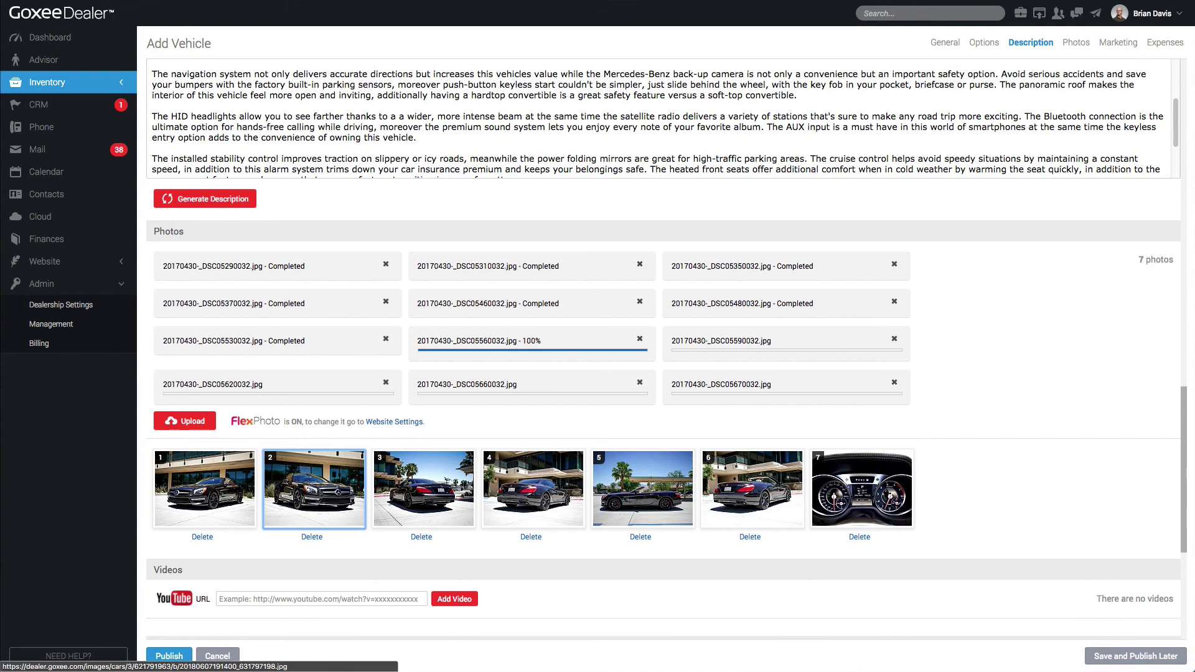
{"action": "scroll", "coordinate": [666, 339], "scroll_direction": "down", "scroll_amount": 1}
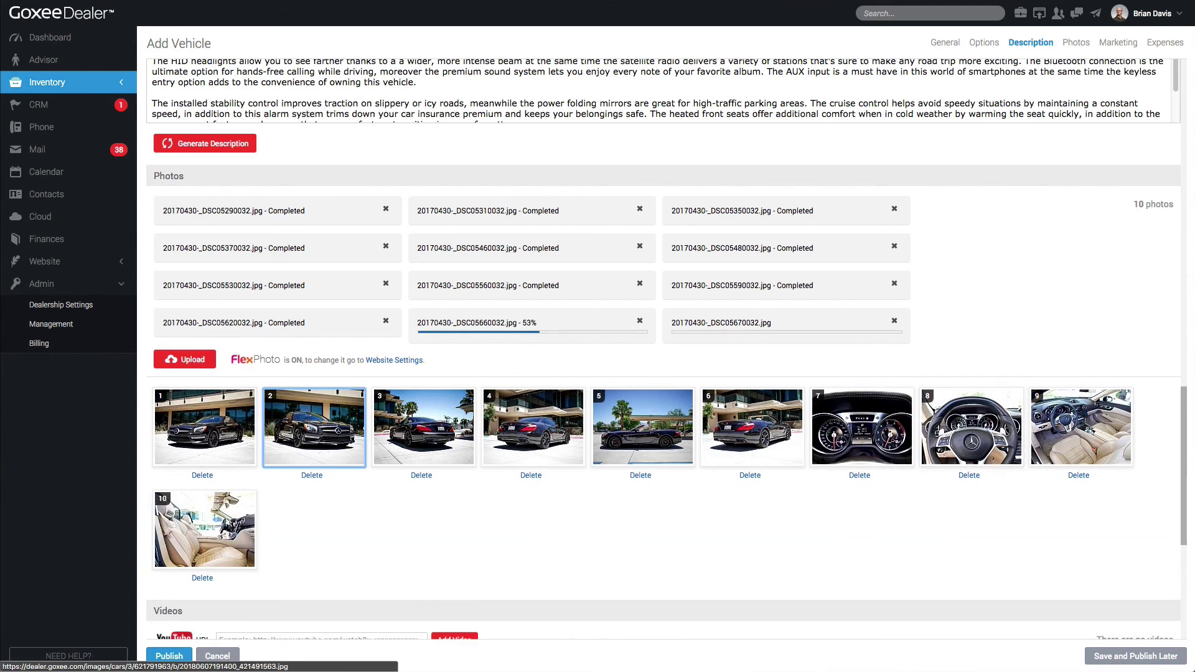
Reorder photos (steering wheel to slot 2, interiors to slots 4 and 8) and open Website Settings
{"action": "left_click_drag", "start_coordinate": [971, 426], "coordinate": [588, 418]}
{"action": "left_click_drag", "start_coordinate": [318, 426], "coordinate": [315, 427]}
{"action": "left_click_drag", "start_coordinate": [1081, 426], "coordinate": [531, 429]}
{"action": "left_click_drag", "start_coordinate": [204, 529], "coordinate": [760, 413]}
{"action": "left_click_drag", "start_coordinate": [286, 390], "coordinate": [902, 283]}
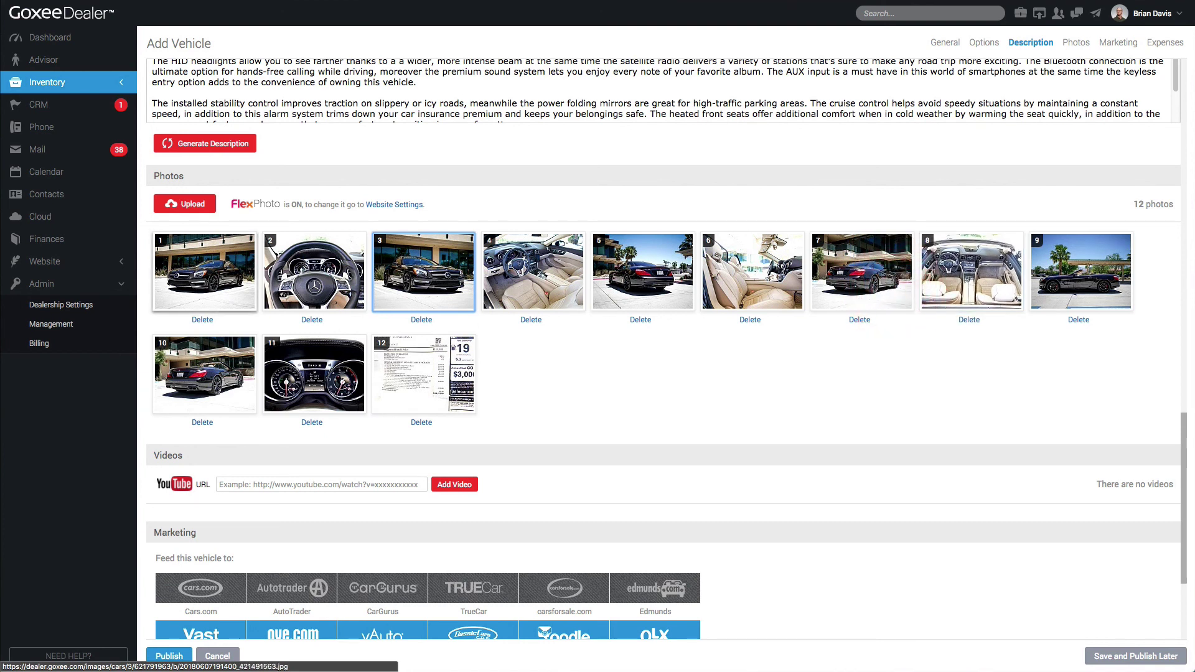
{"action": "left_click", "coordinate": [394, 204]}
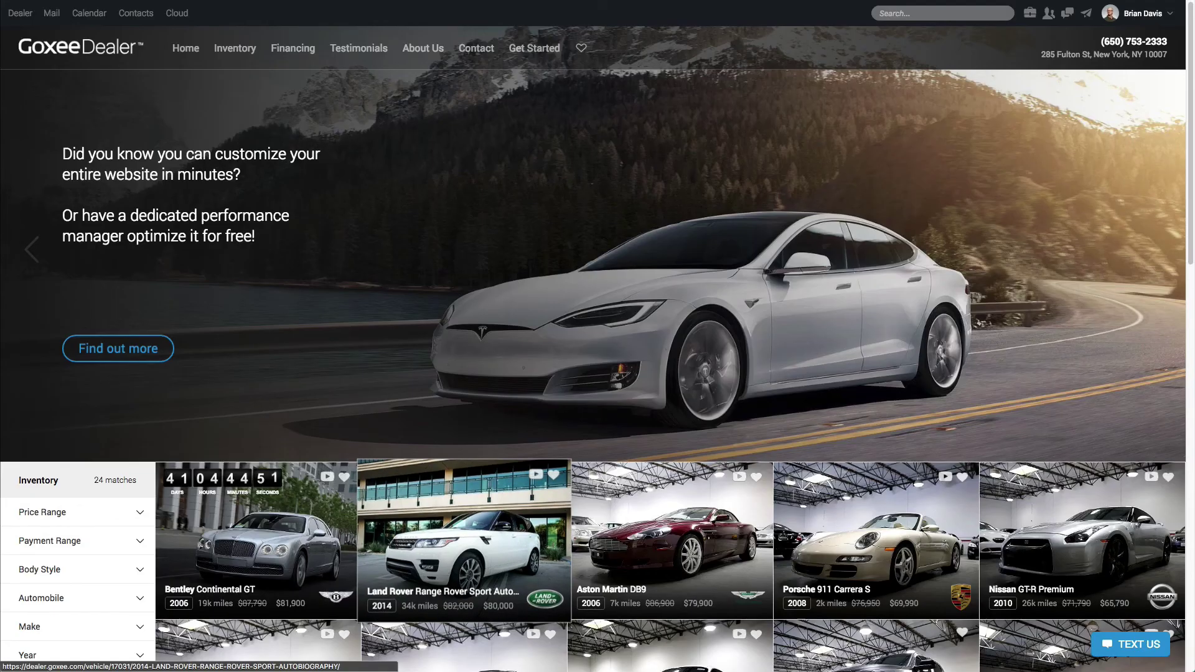
View the Aston Martin DB9 listing on the public website
{"action": "scroll", "coordinate": [463, 405], "scroll_direction": "down", "scroll_amount": 1}
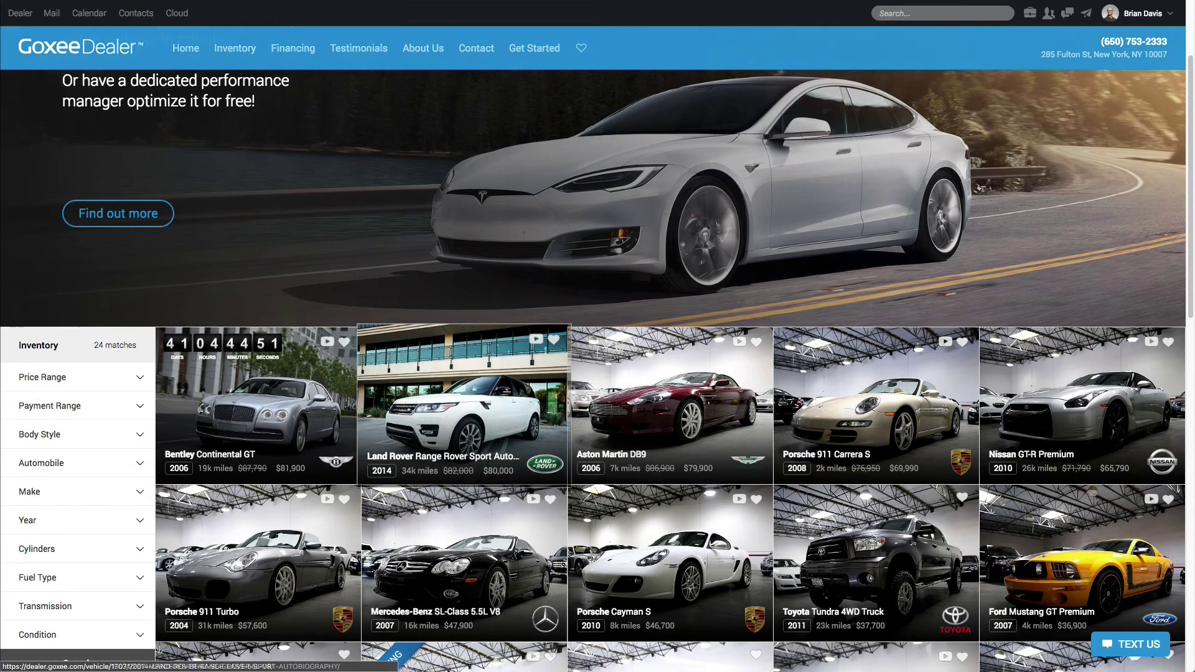
{"action": "left_click", "coordinate": [652, 398]}
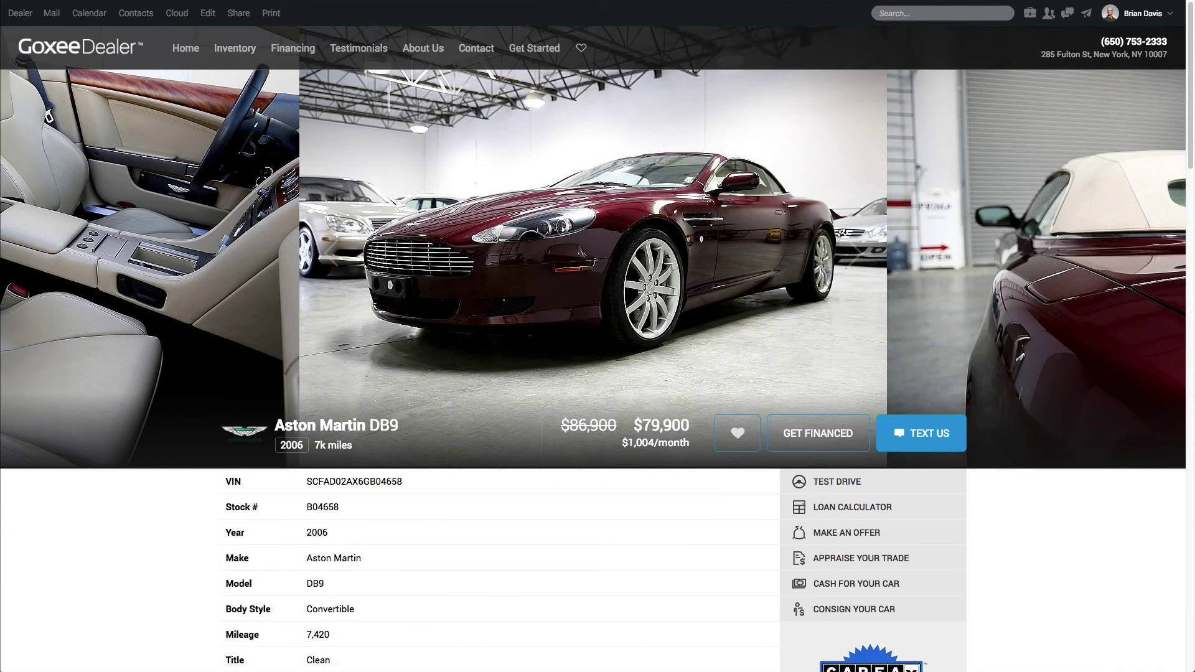
{"action": "left_click_drag", "start_coordinate": [299, 25], "coordinate": [881, 468]}
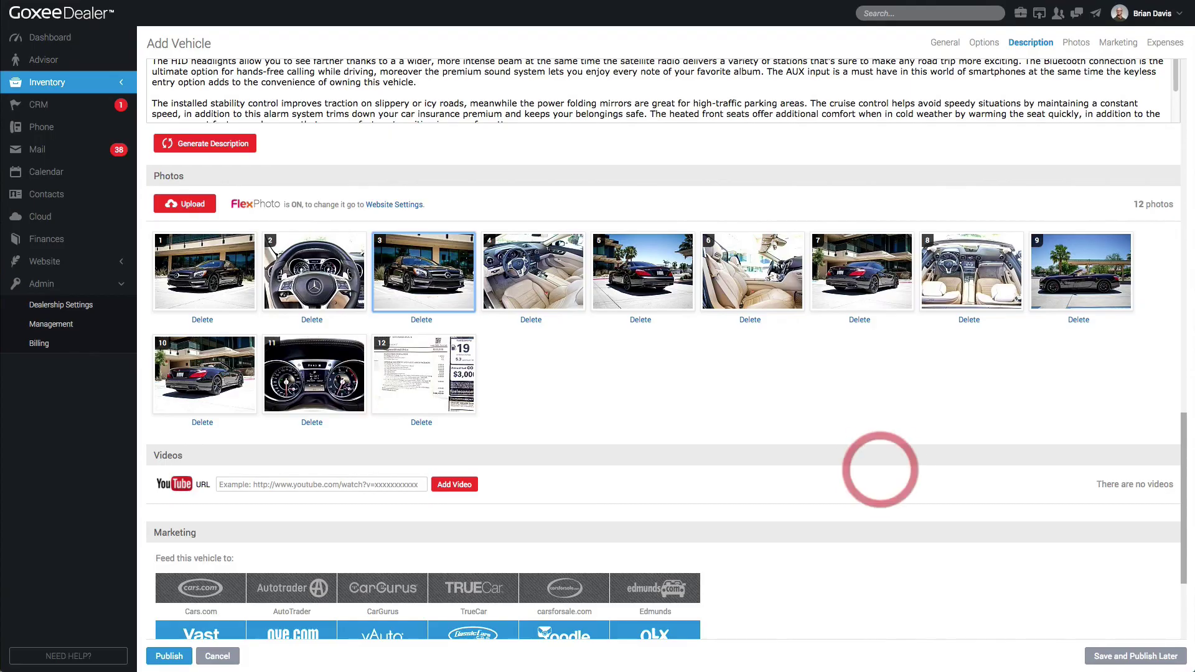
{"action": "scroll", "coordinate": [880, 470], "scroll_direction": "down", "scroll_amount": 3}
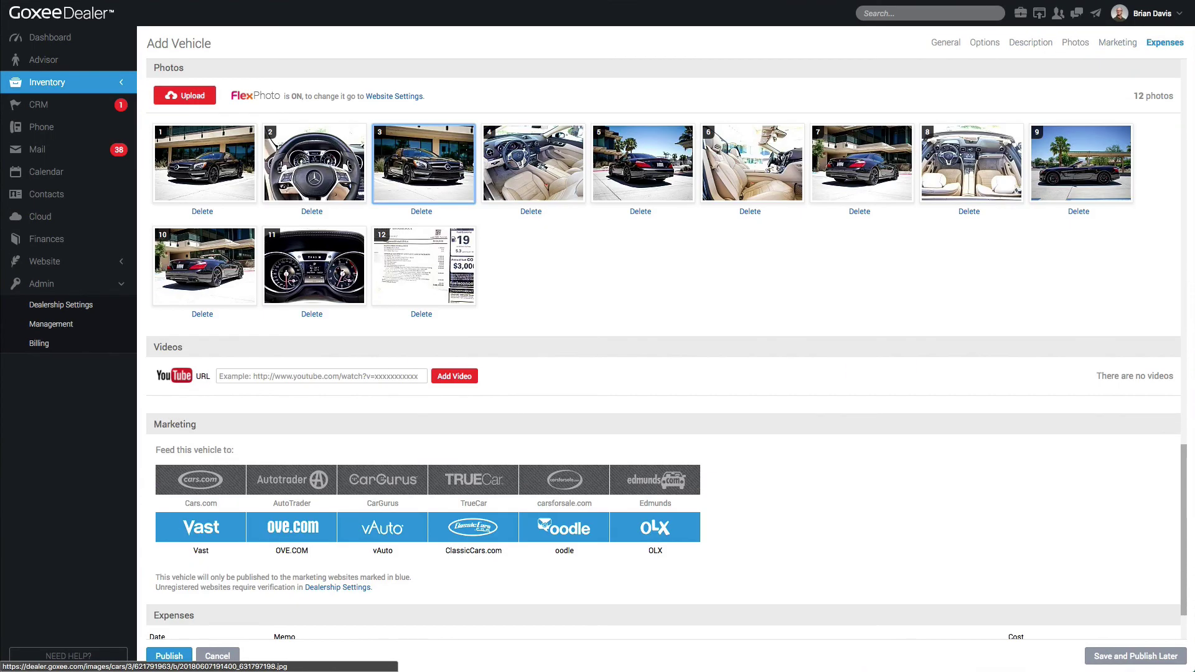
{"action": "scroll", "coordinate": [667, 339], "scroll_direction": "up", "scroll_amount": 1}
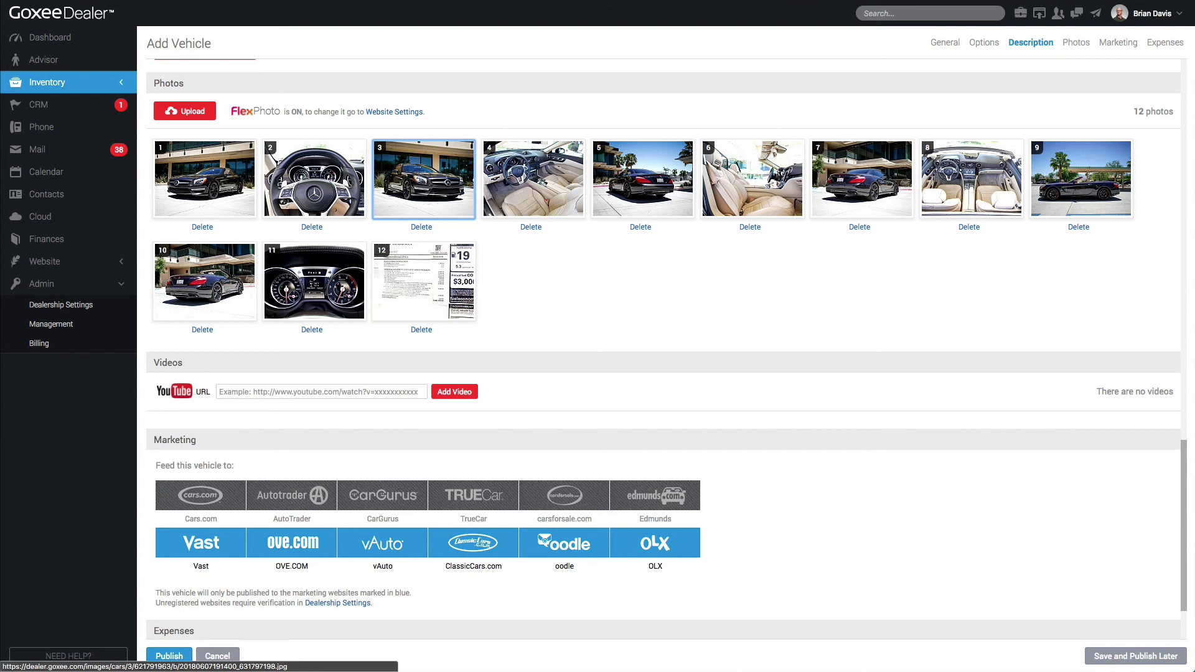
{"action": "left_click", "coordinate": [390, 391]}
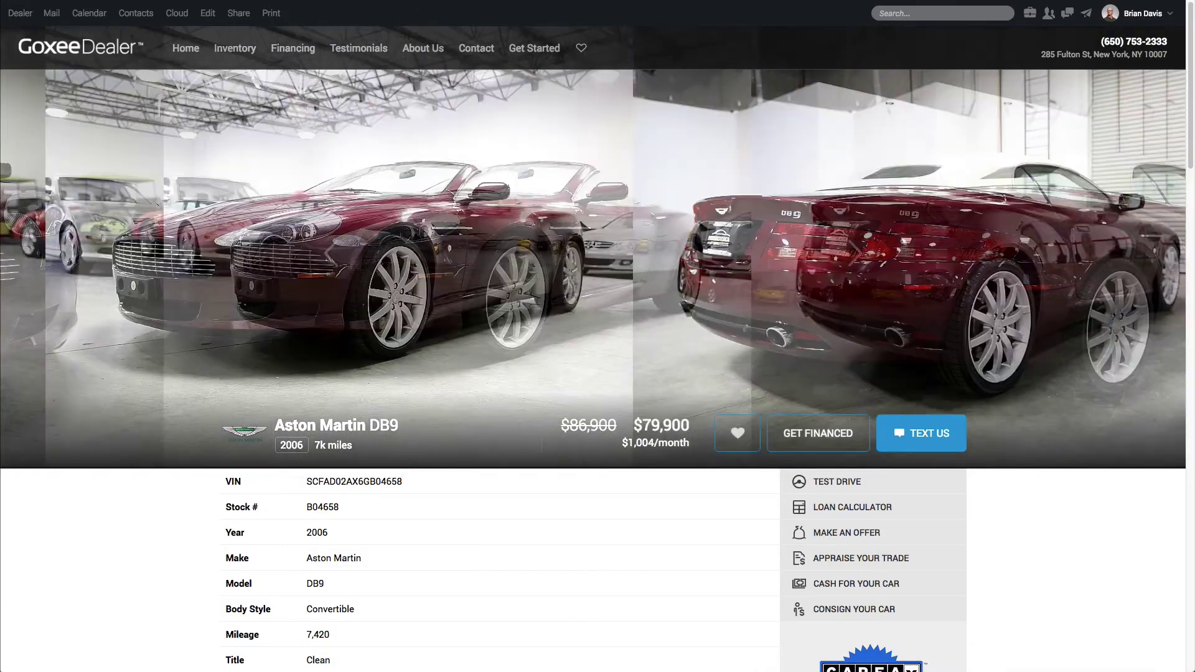
Browse the DB9 gallery, play the Land Rover video and step through three Land Rover photos
{"action": "left_click", "coordinate": [255, 198]}
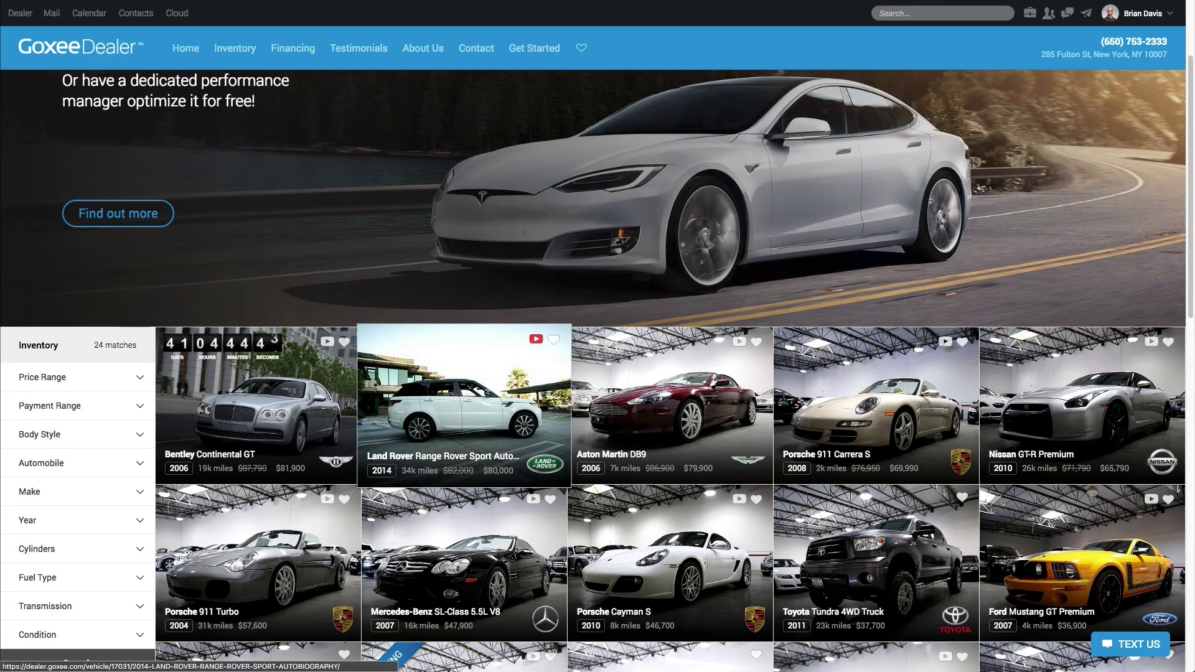
{"action": "left_click", "coordinate": [535, 339]}
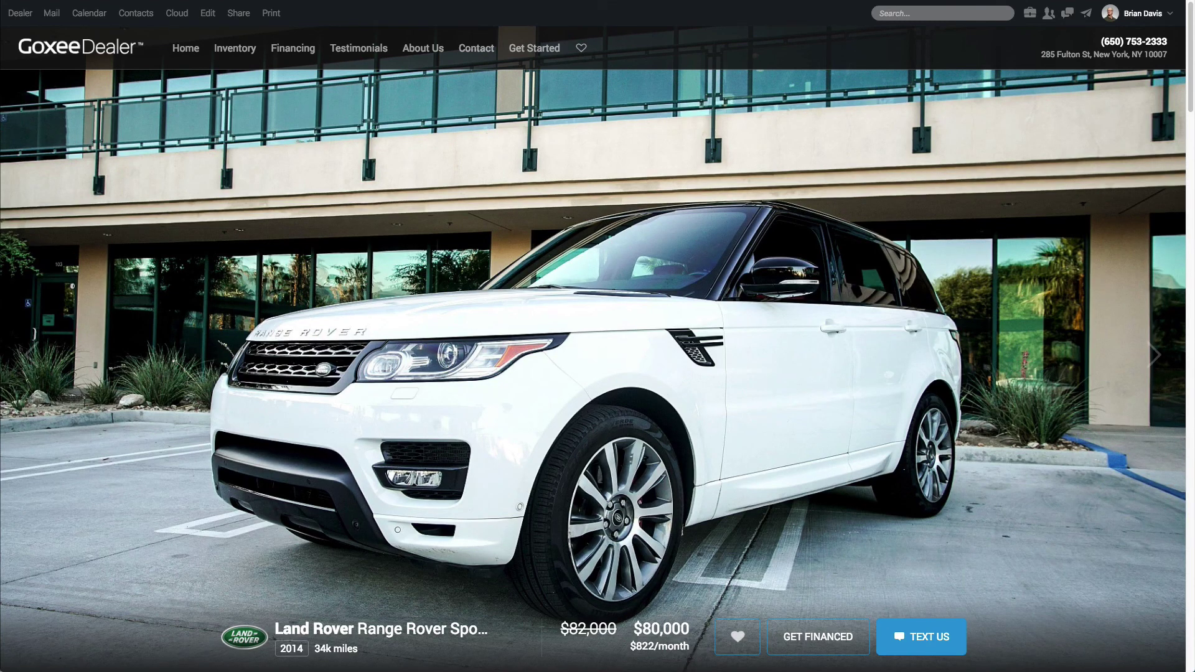
{"action": "scroll", "coordinate": [593, 361], "scroll_direction": "down", "scroll_amount": 1}
{"action": "scroll", "coordinate": [593, 361], "scroll_direction": "up", "scroll_amount": 1}
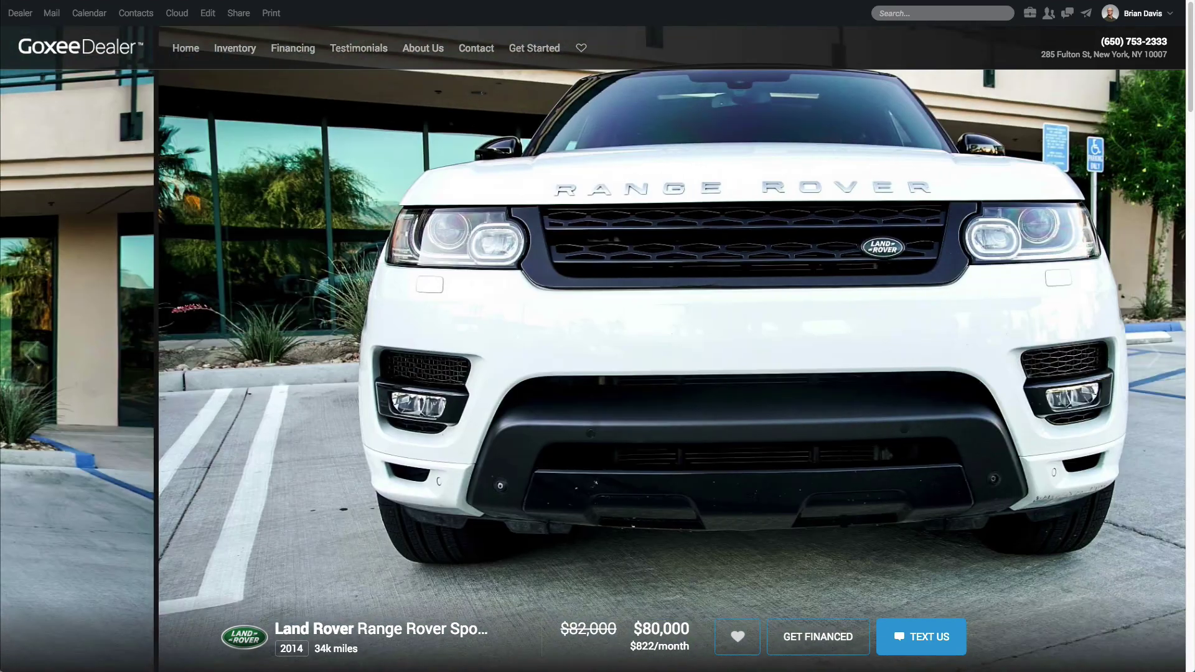
{"action": "left_click", "coordinate": [1152, 353]}
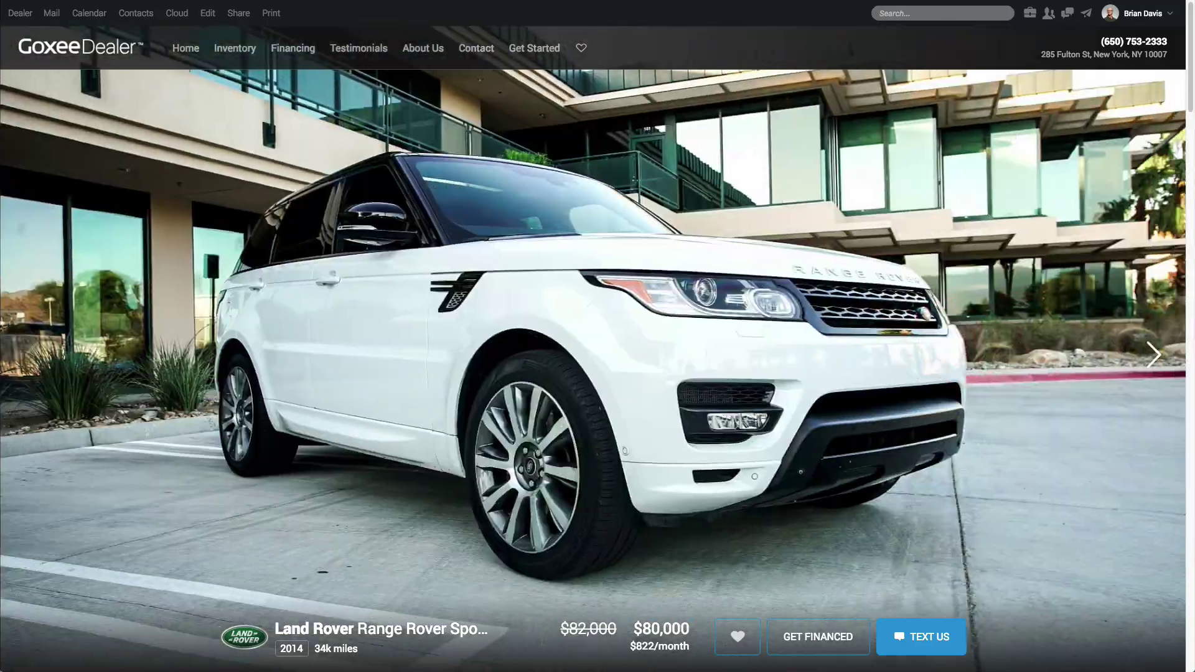
{"action": "left_click", "coordinate": [1153, 352]}
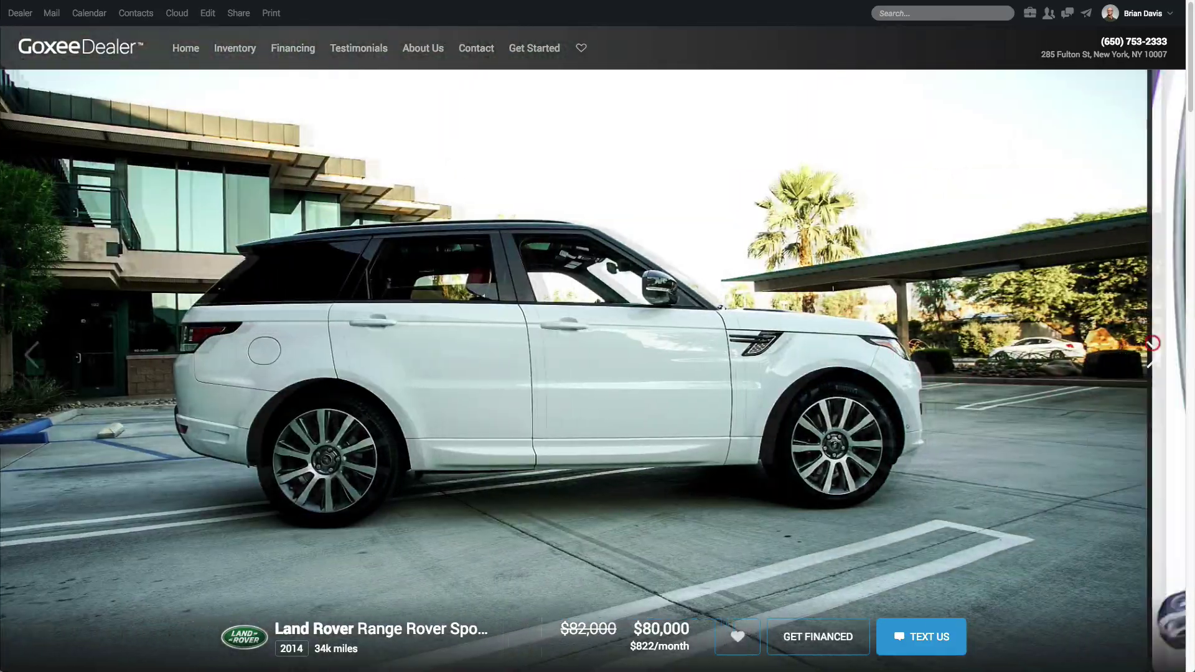
{"action": "left_click", "coordinate": [1153, 353]}
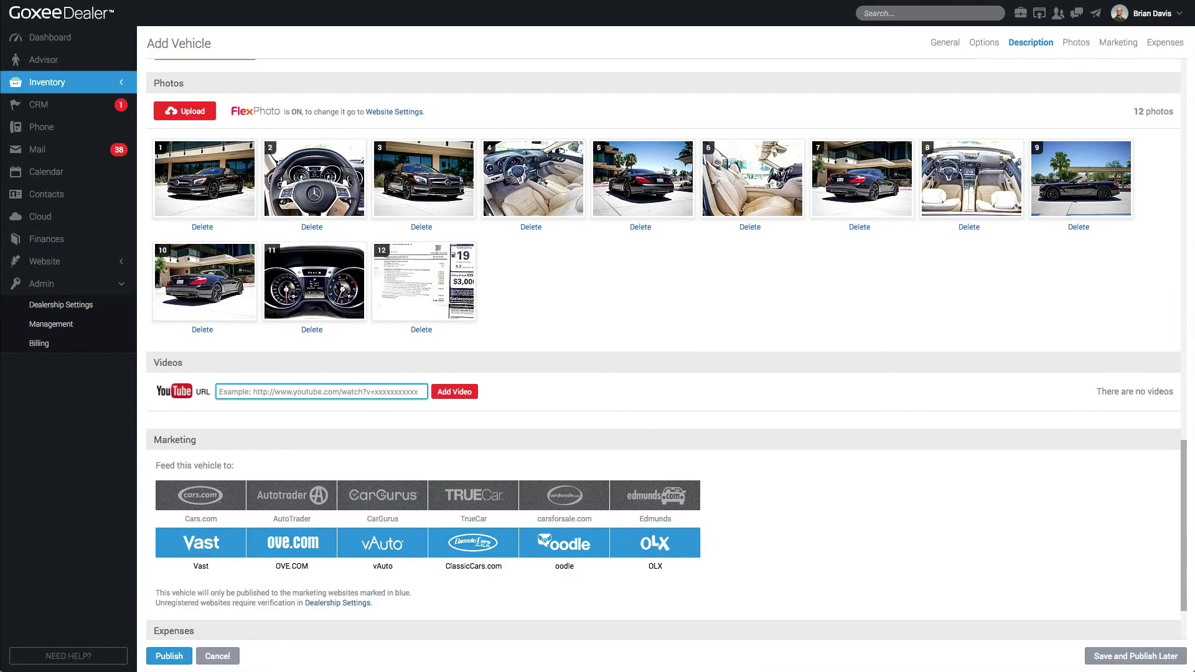
{"action": "scroll", "coordinate": [664, 349], "scroll_direction": "down", "scroll_amount": 3}
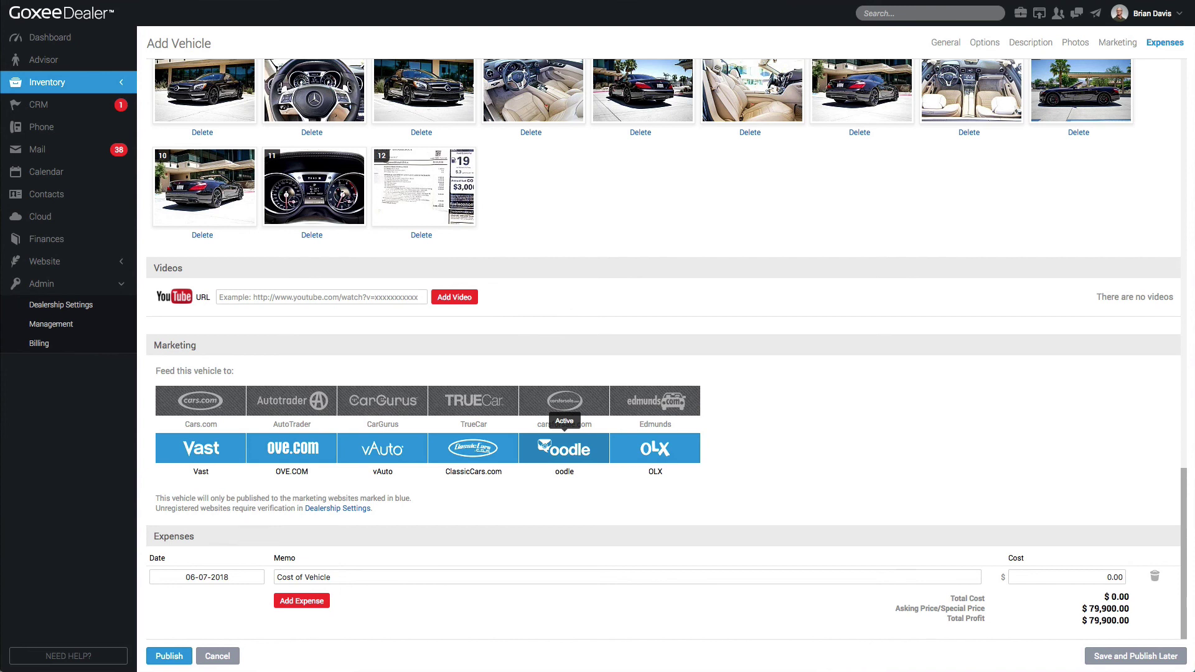
Deactivate the oodle feed and review the Third Parties settings such as the AutoTrader.com dealer ID
{"action": "left_click", "coordinate": [567, 445]}
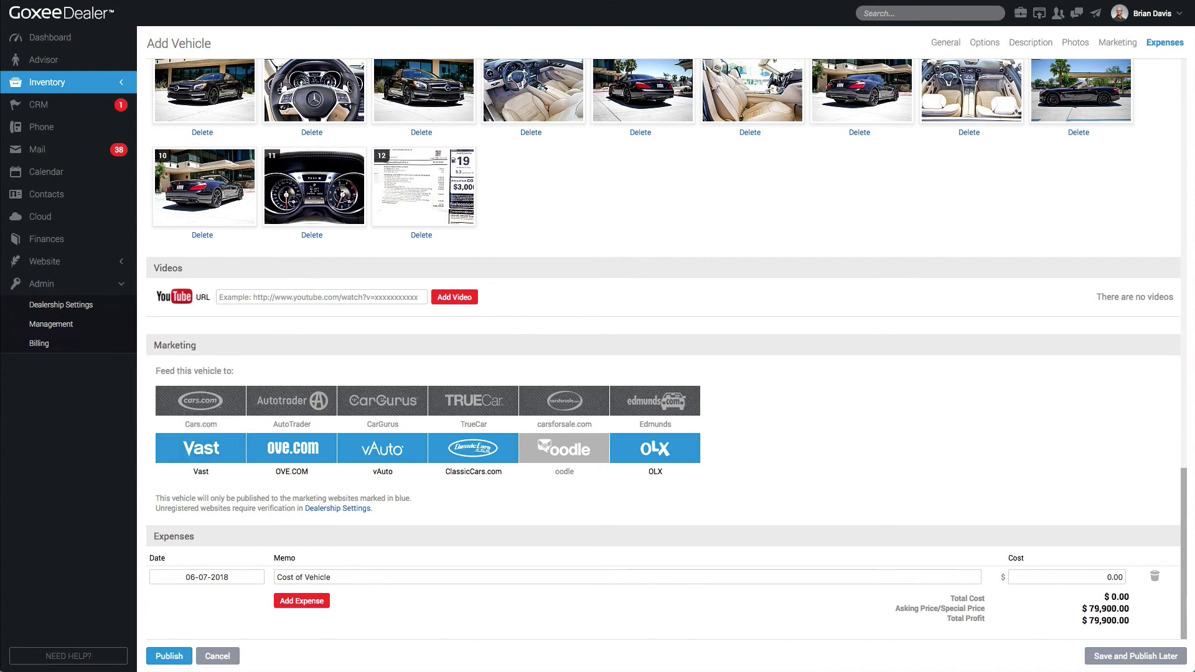
{"action": "triple_click", "coordinate": [241, 508]}
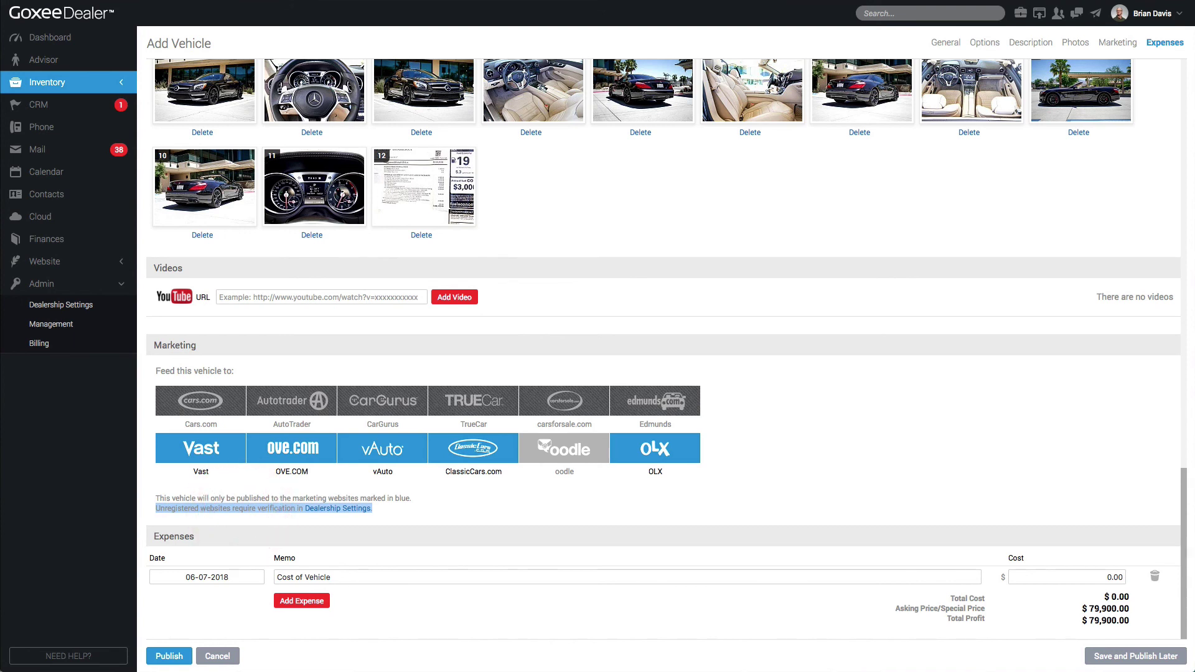
{"action": "left_click", "coordinate": [320, 507]}
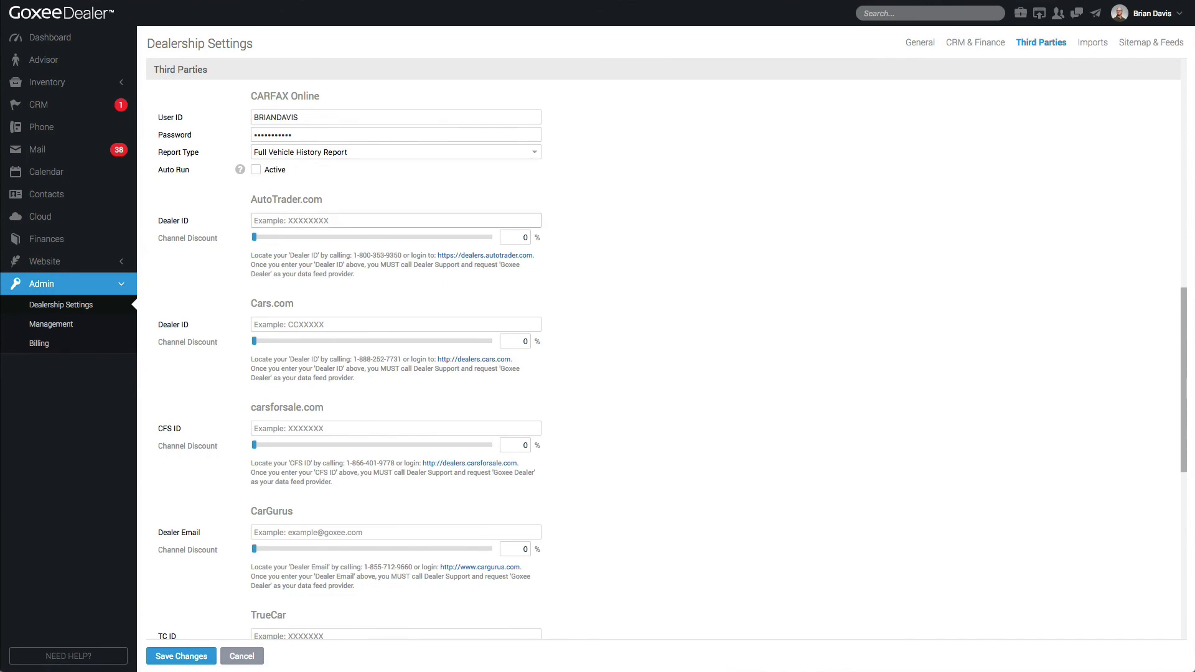
{"action": "left_click", "coordinate": [330, 220]}
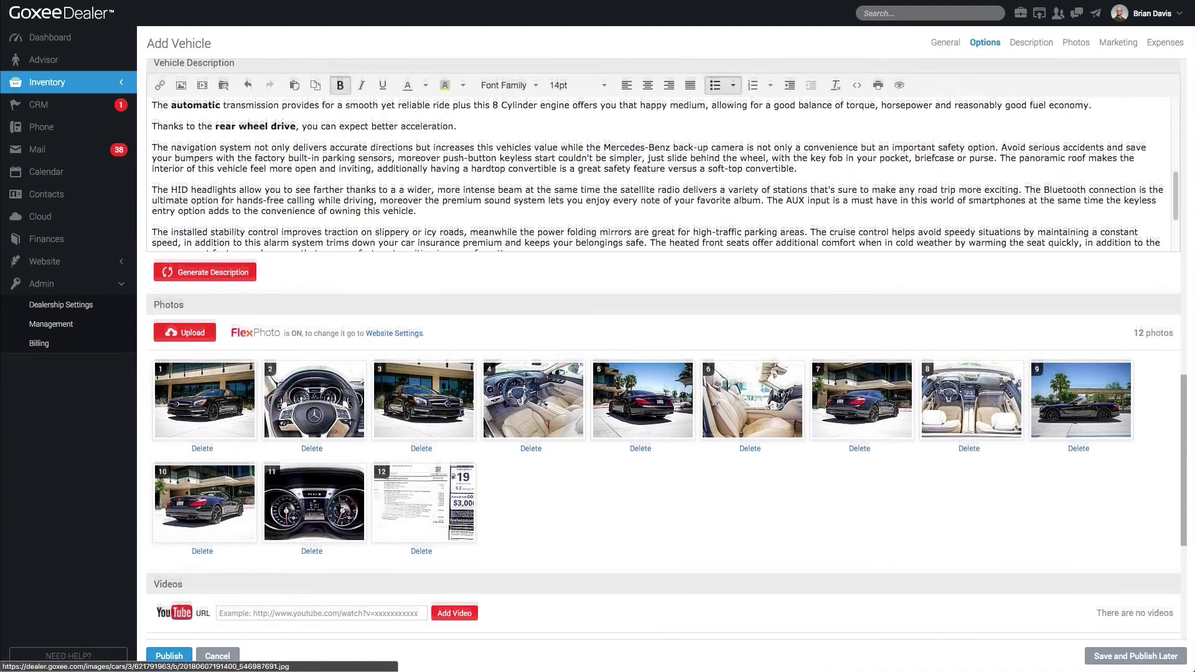
{"action": "left_click", "coordinate": [613, 464]}
{"action": "scroll", "coordinate": [613, 464], "scroll_direction": "down", "scroll_amount": 5}
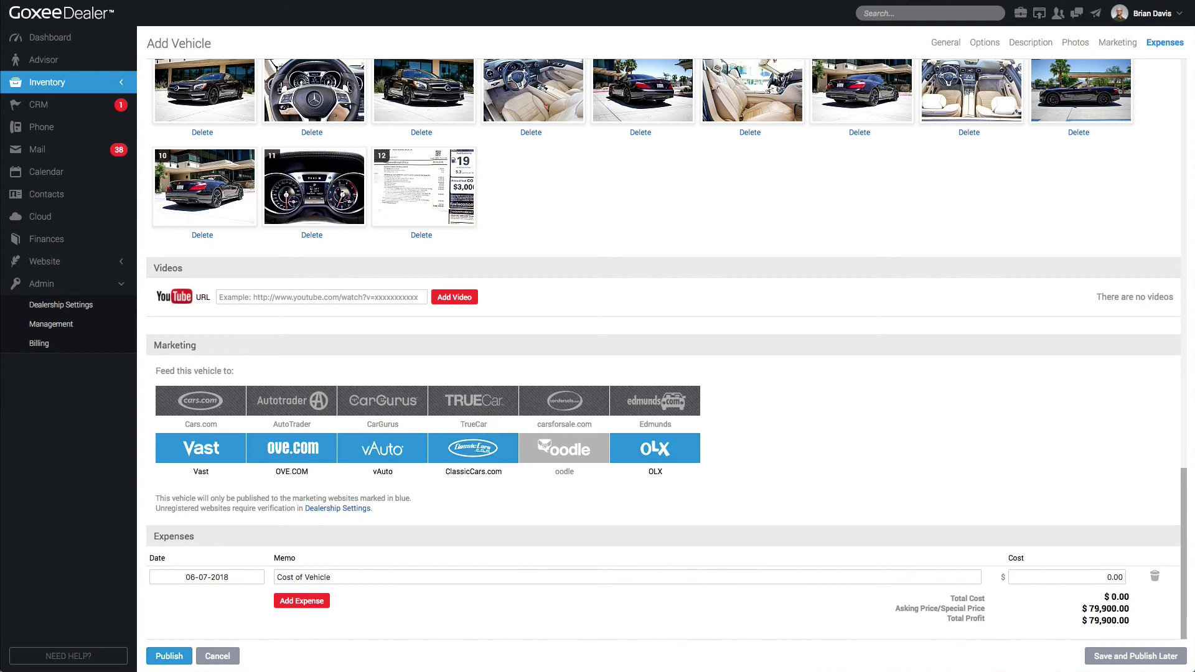
Enter expenses: Cost of Vehicle 55000, Recon 500 and Transport 250
{"action": "left_click", "coordinate": [301, 601]}
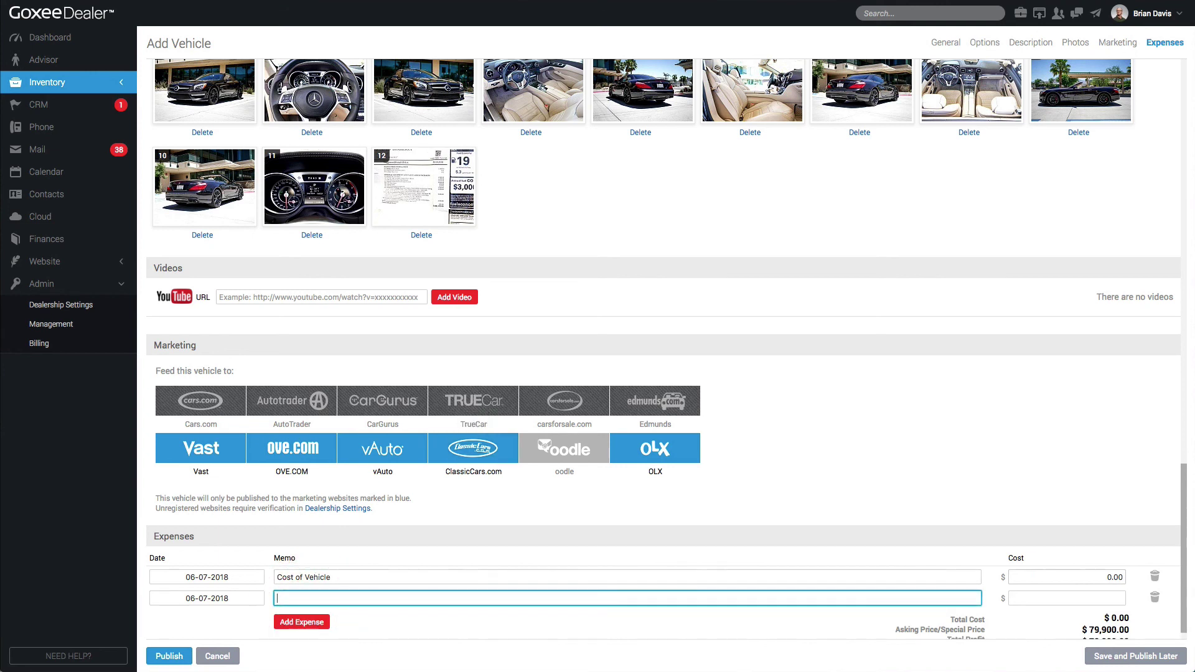
{"action": "left_click", "coordinate": [1035, 577]}
{"action": "type", "text": "550"}
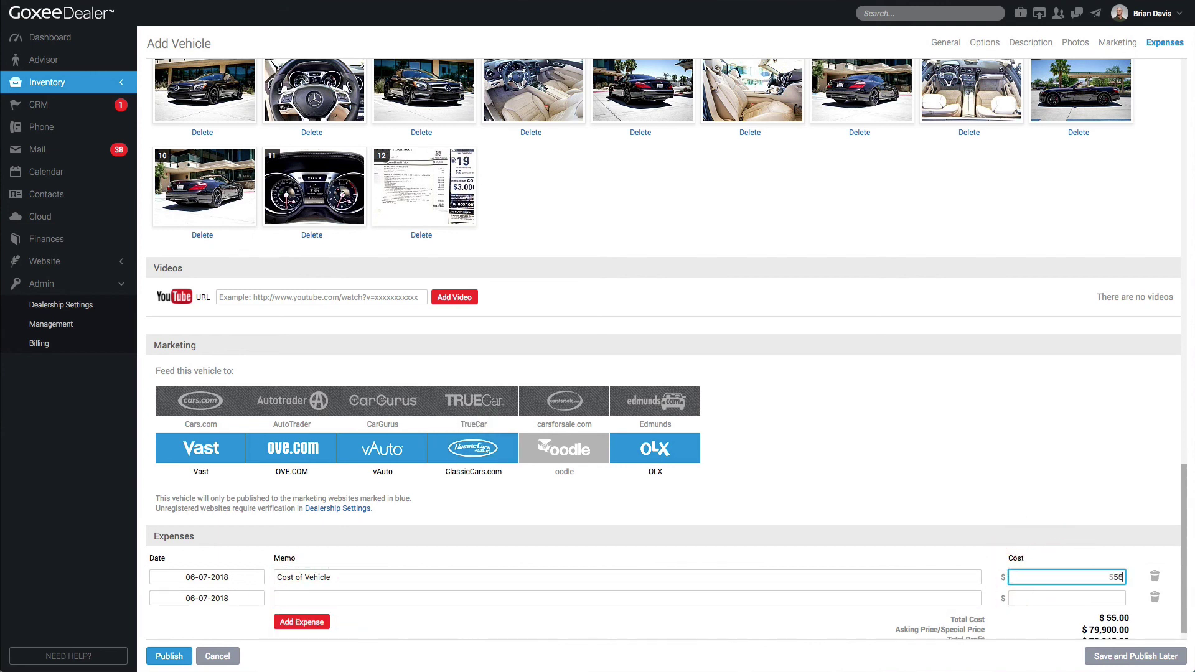
{"action": "type", "text": "00"}
{"action": "left_click", "coordinate": [600, 599]}
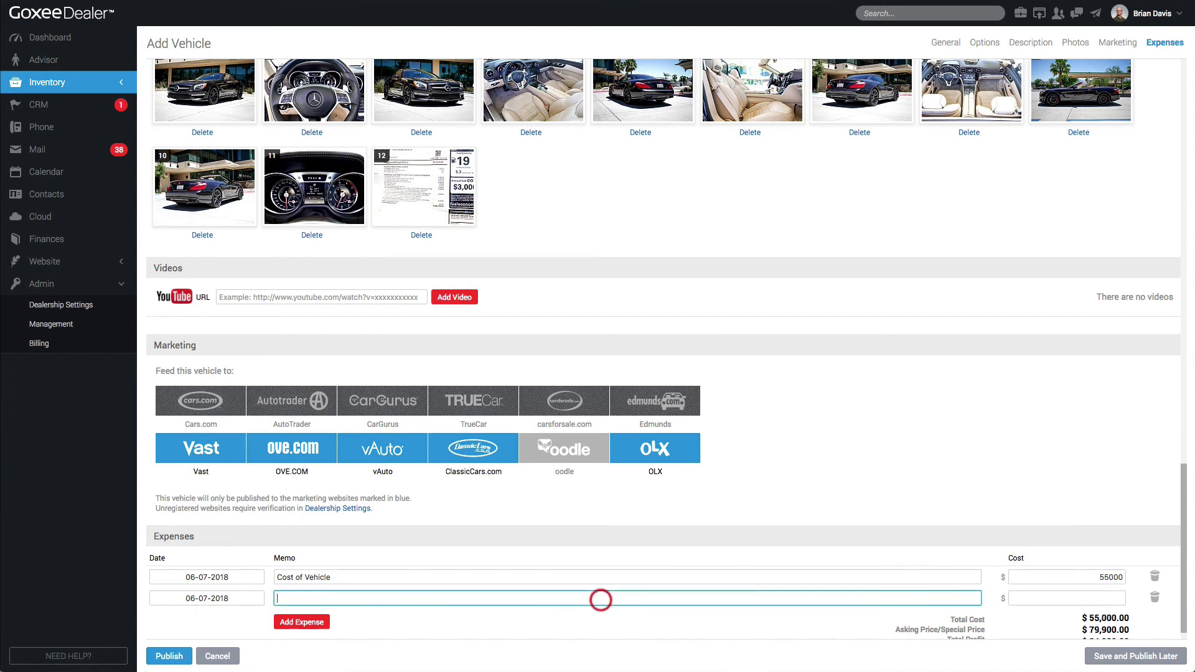
{"action": "type", "text": "Recon"}
{"action": "key", "text": "Tab"}
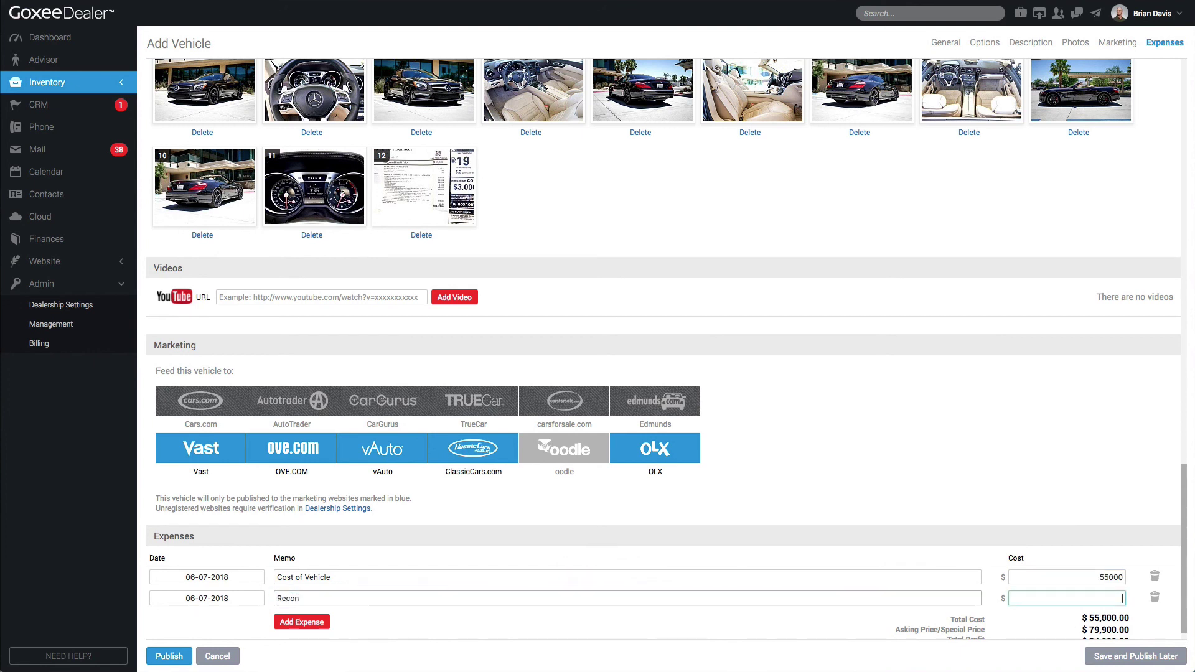
{"action": "type", "text": "500"}
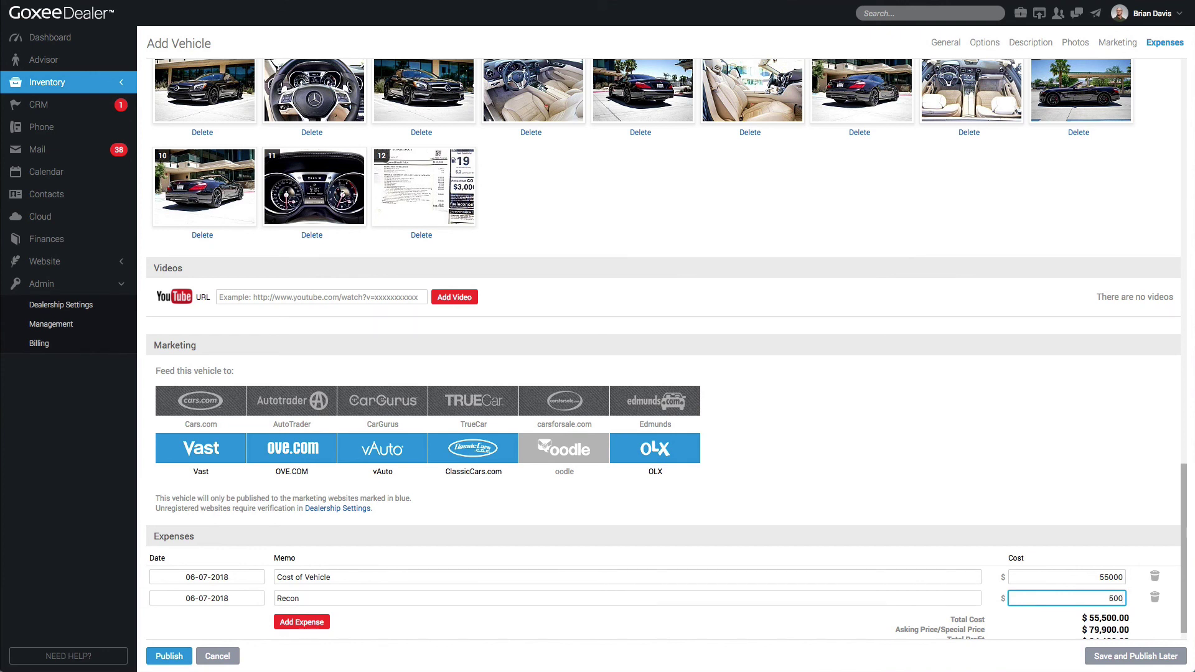
{"action": "left_click", "coordinate": [320, 621]}
{"action": "type", "text": "Trans"}
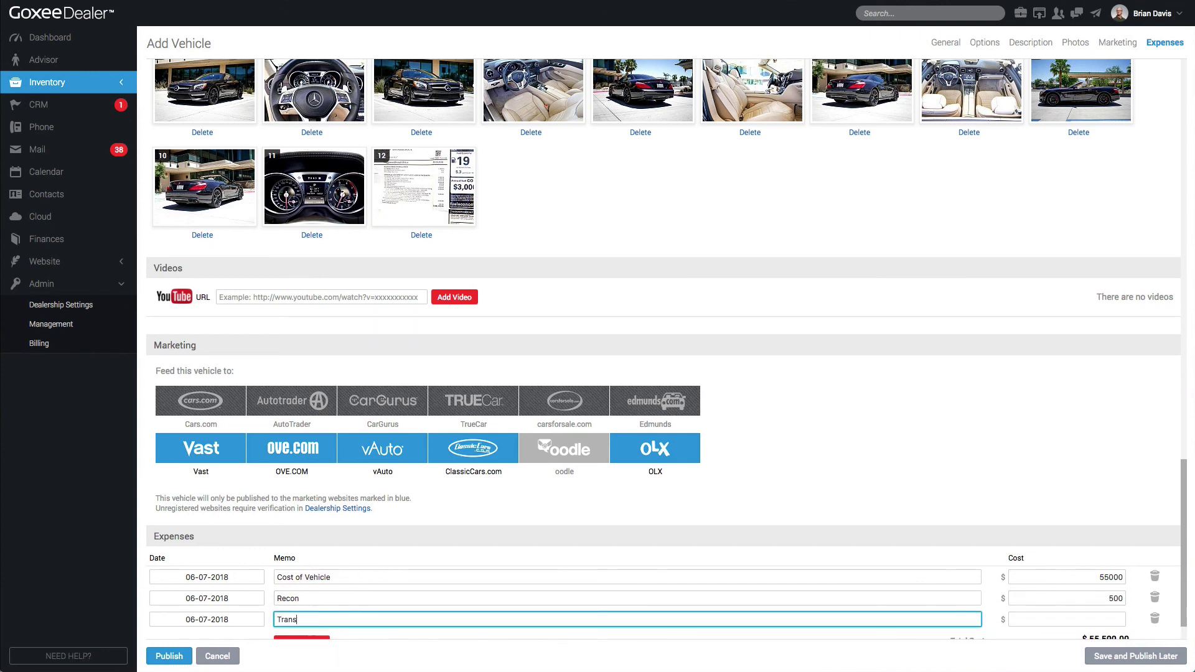
{"action": "type", "text": "port"}
{"action": "key", "text": "Tab"}
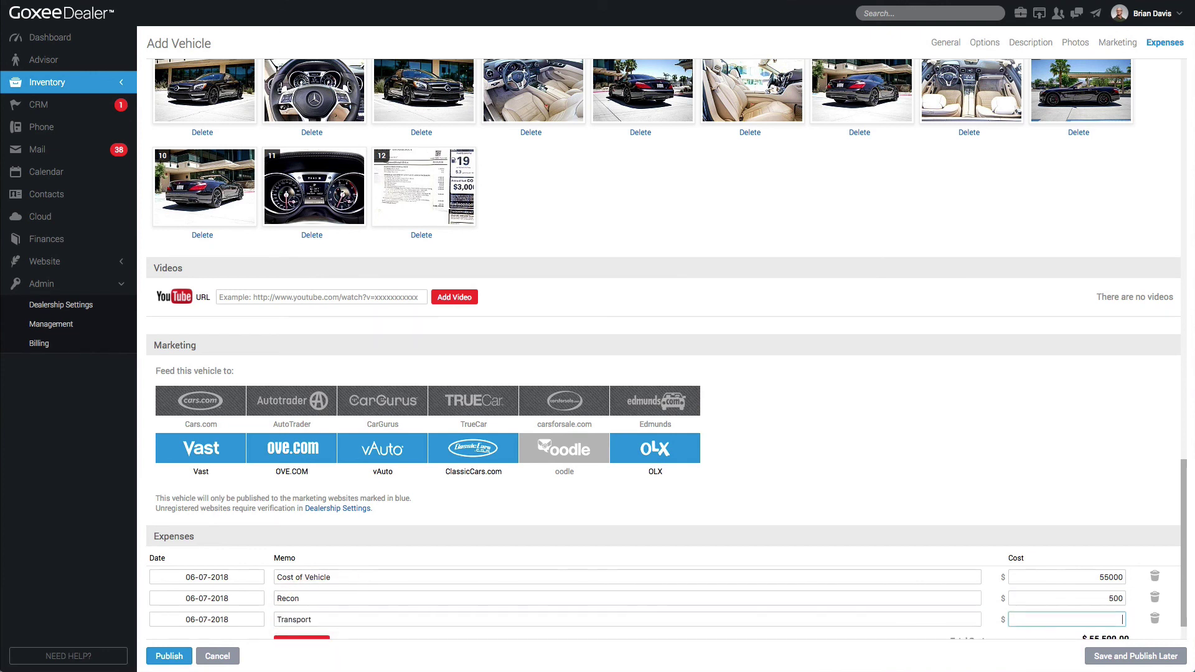
{"action": "type", "text": "250"}
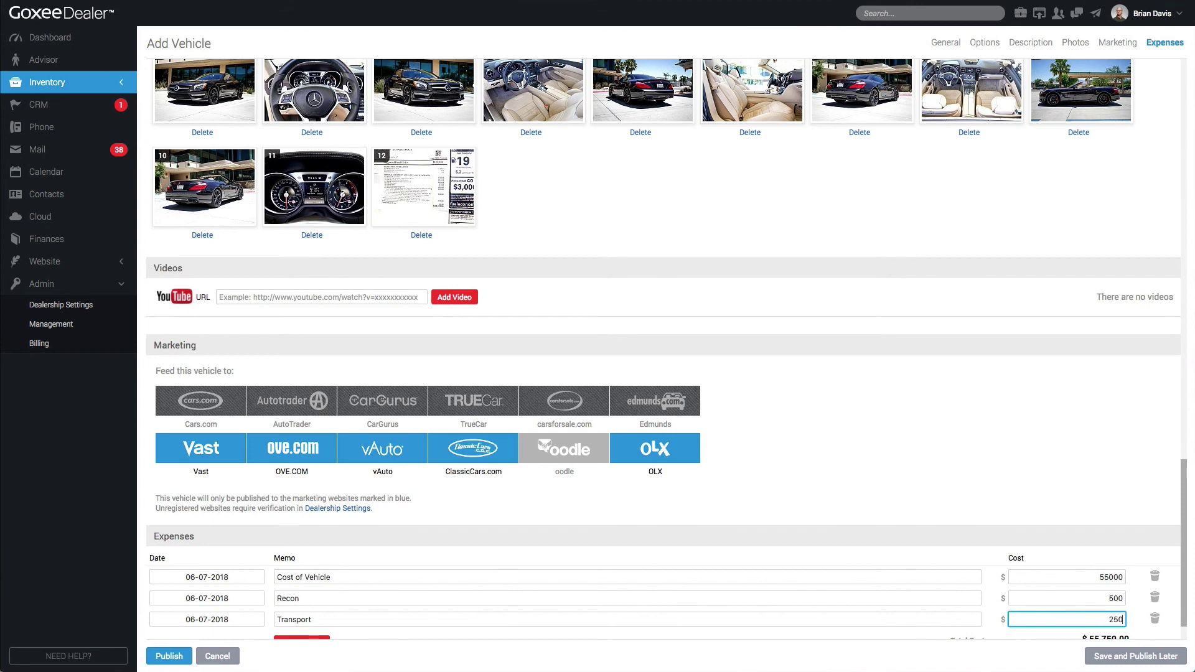
{"action": "key", "text": "Tab"}
Check the resulting total profit and publish the SL 63 AMG listing
{"action": "scroll", "coordinate": [666, 348], "scroll_direction": "down", "scroll_amount": 1}
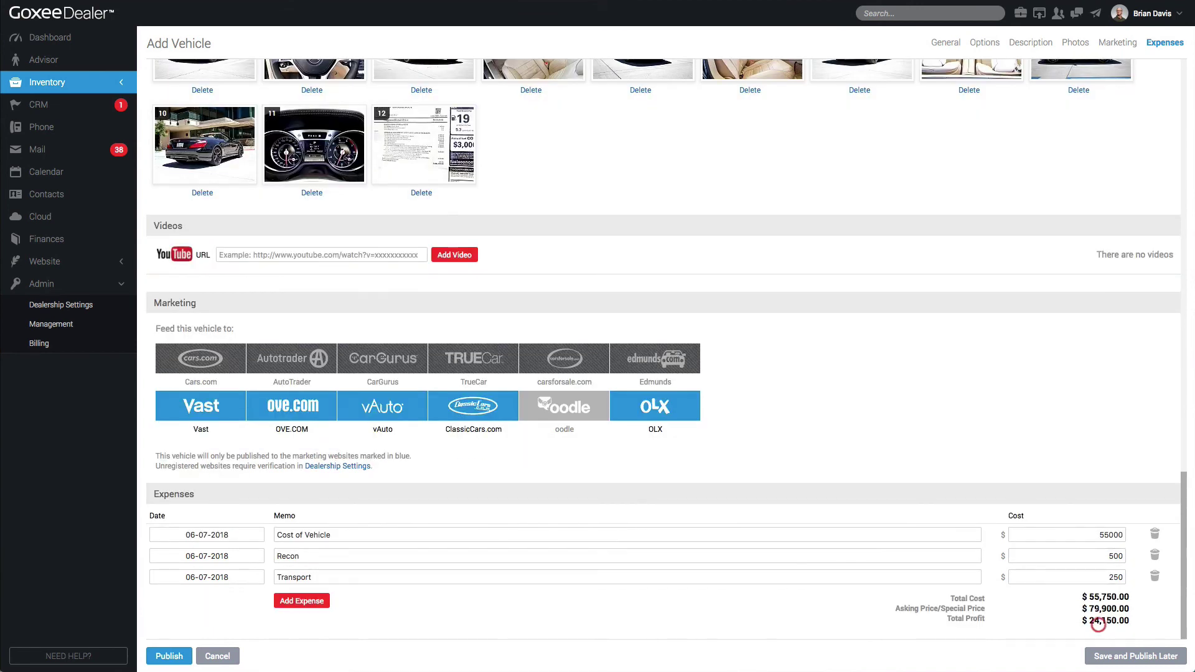
{"action": "triple_click", "coordinate": [1096, 620]}
{"action": "scroll", "coordinate": [663, 311], "scroll_direction": "up", "scroll_amount": 3}
{"action": "scroll", "coordinate": [662, 311], "scroll_direction": "down", "scroll_amount": 3}
{"action": "left_click", "coordinate": [169, 656]}
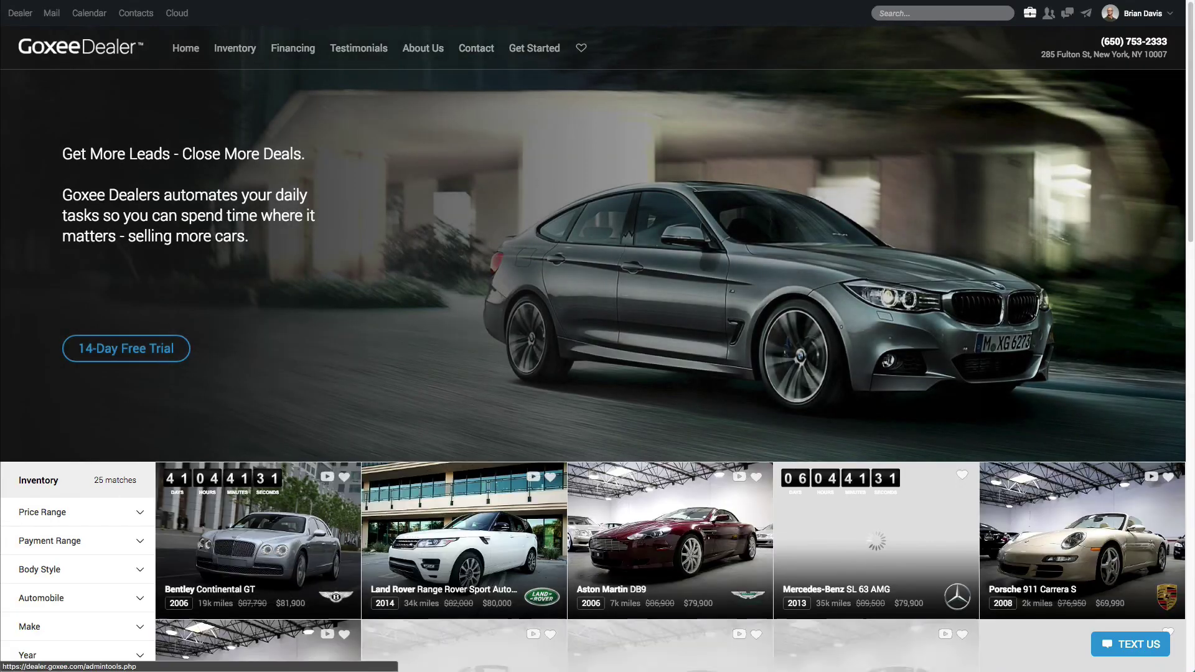
Open the Mercedes-Benz SL 63 AMG card on the public site and scroll through its listing page
{"action": "scroll", "coordinate": [877, 492], "scroll_direction": "down", "scroll_amount": 1}
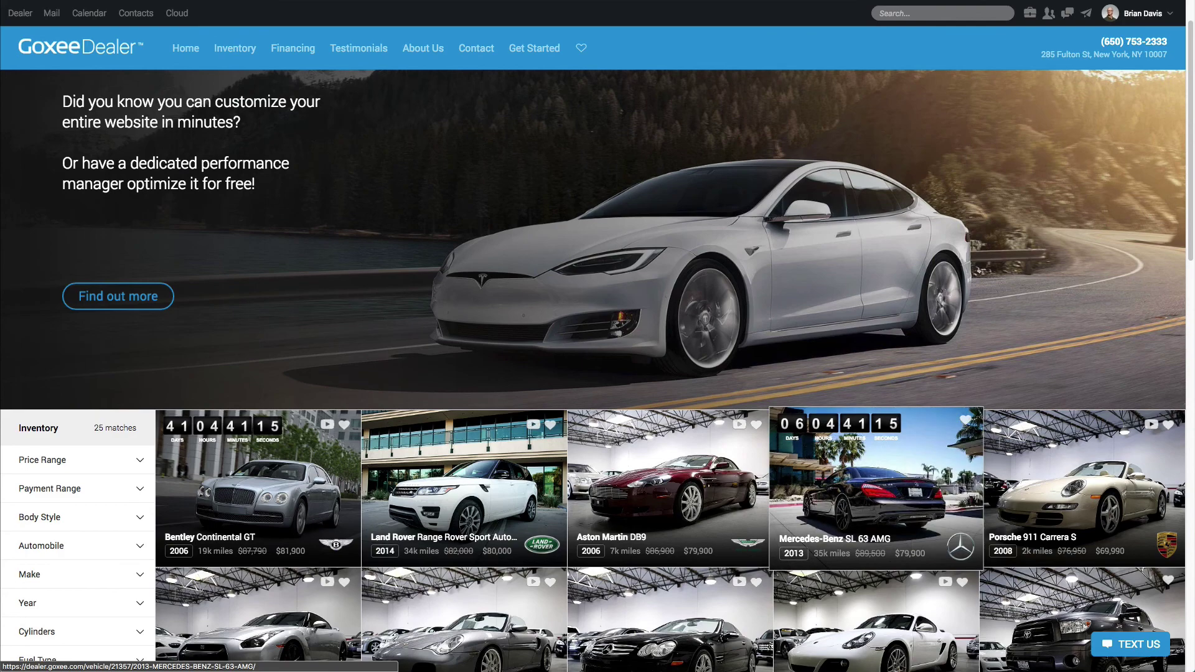
{"action": "left_click", "coordinate": [879, 461]}
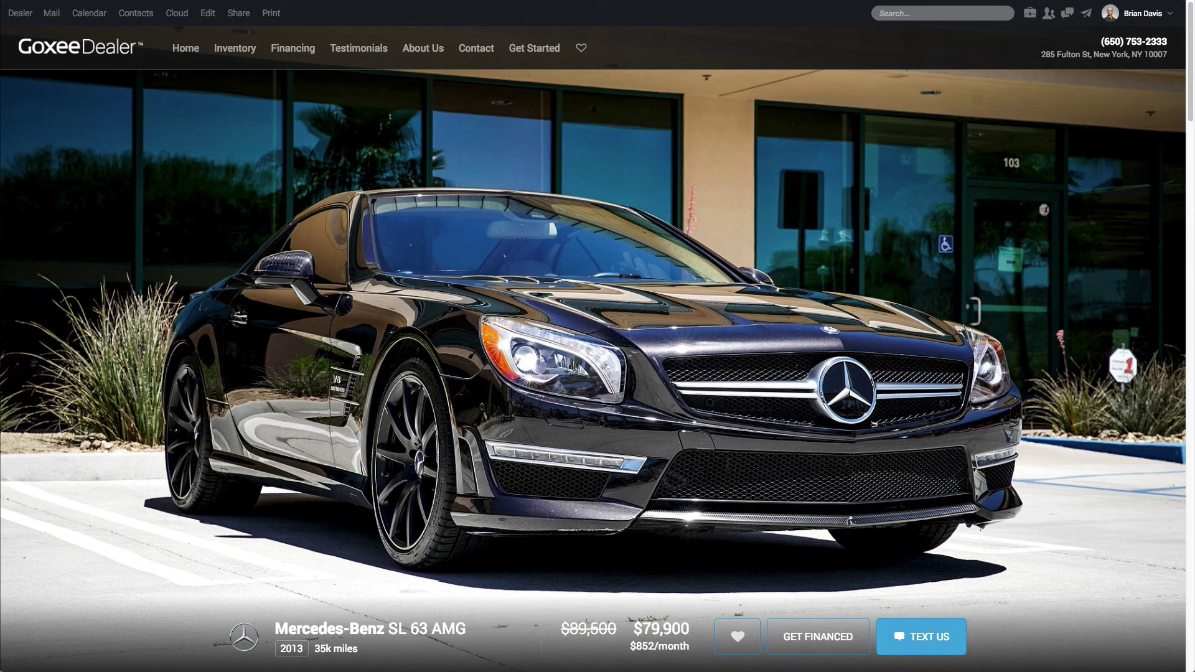
{"action": "scroll", "coordinate": [597, 374], "scroll_direction": "down", "scroll_amount": 15}
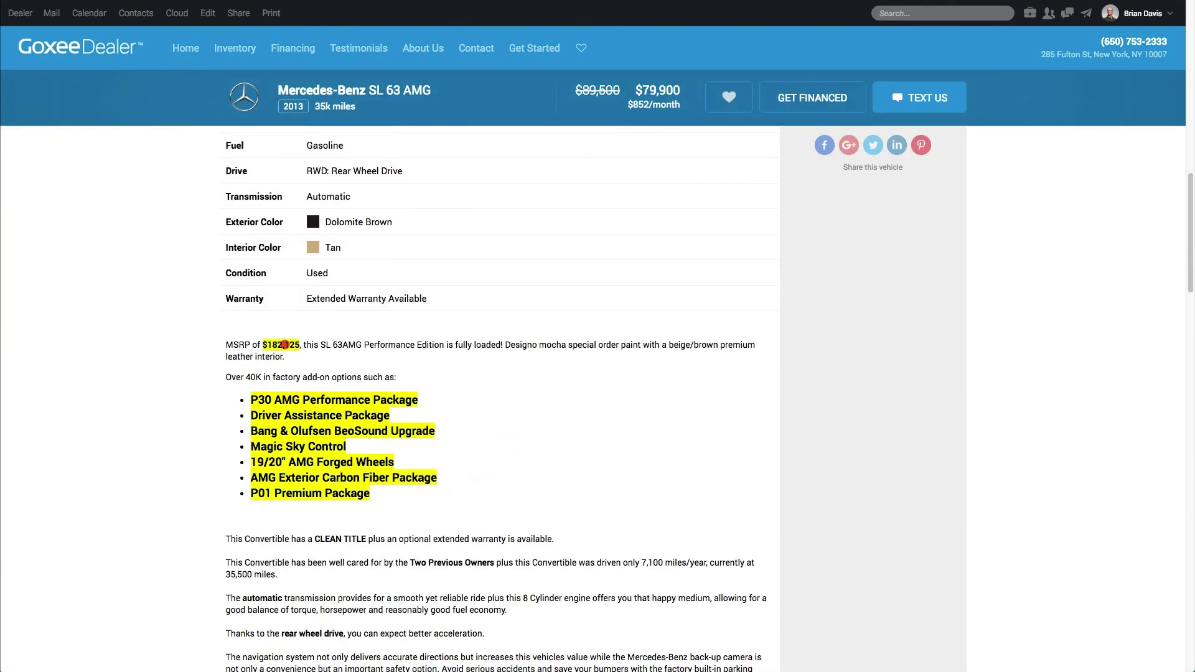
{"action": "scroll", "coordinate": [357, 477], "scroll_direction": "down", "scroll_amount": 20}
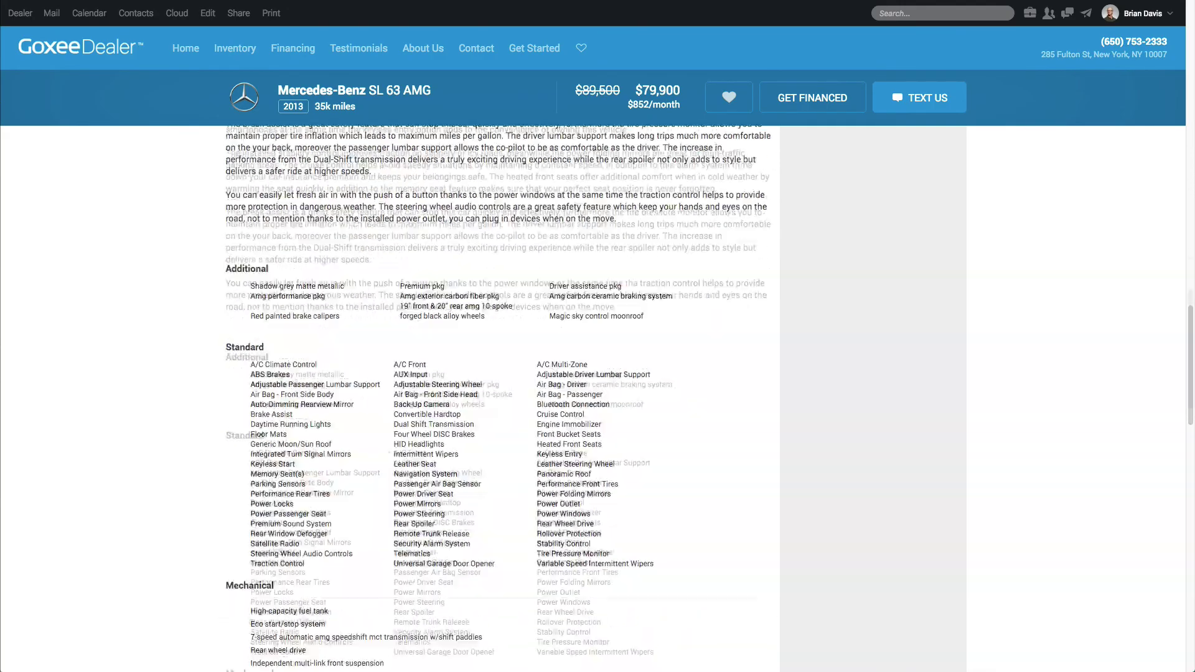
{"action": "scroll", "coordinate": [598, 374], "scroll_direction": "up", "scroll_amount": 20}
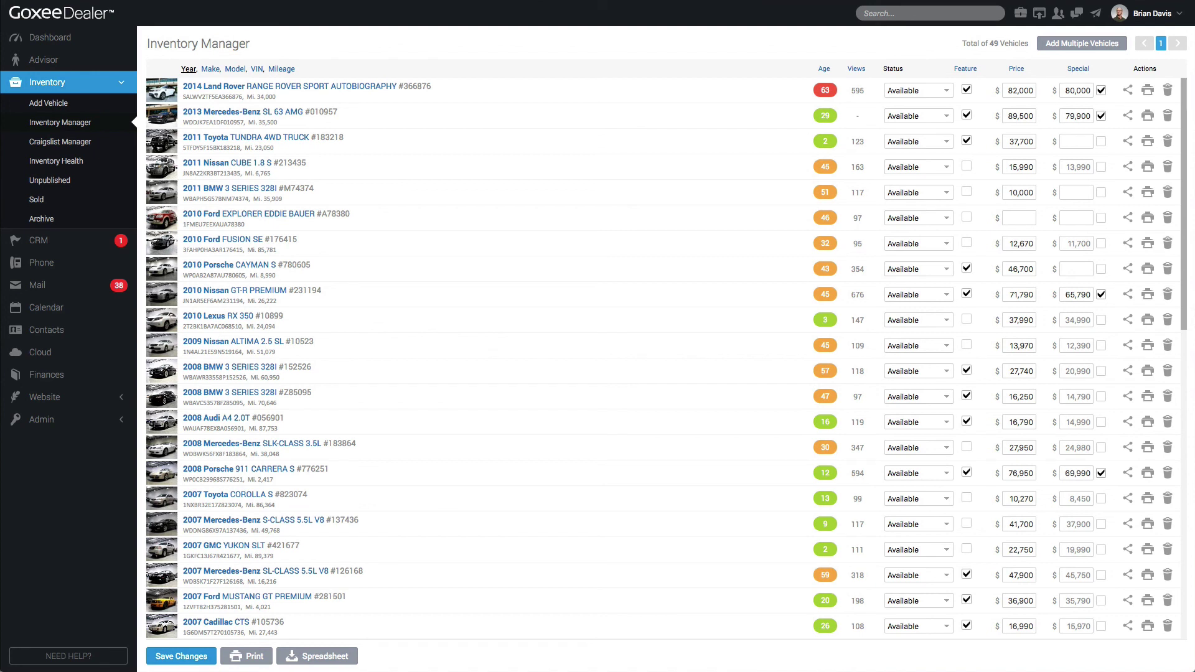
Keep the SL 63 AMG status as Available and save the inventory changes
{"action": "mouse_move", "coordinate": [825, 116]}
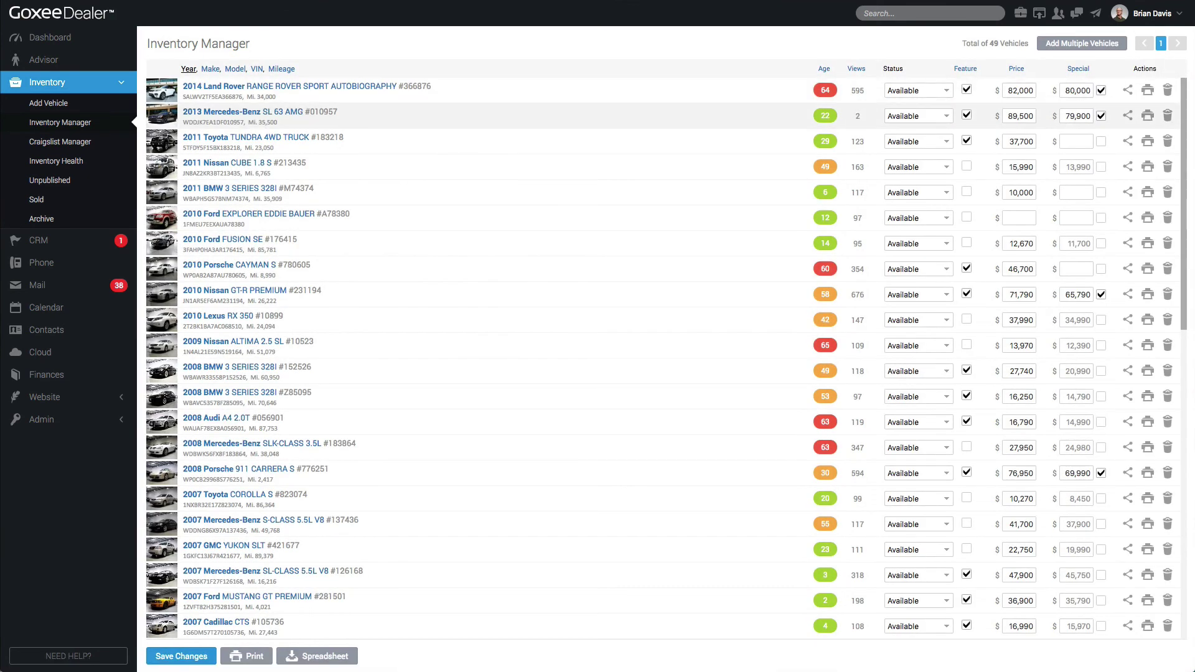
{"action": "left_click", "coordinate": [918, 115]}
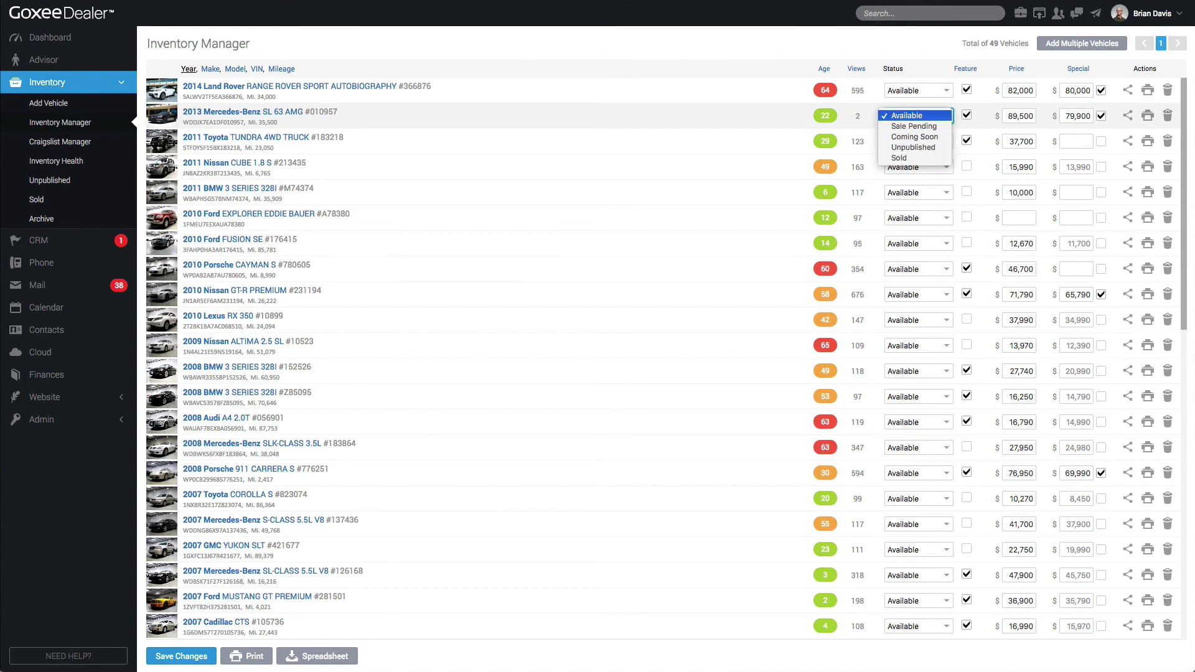
{"action": "key", "text": "Return"}
{"action": "left_click", "coordinate": [187, 656]}
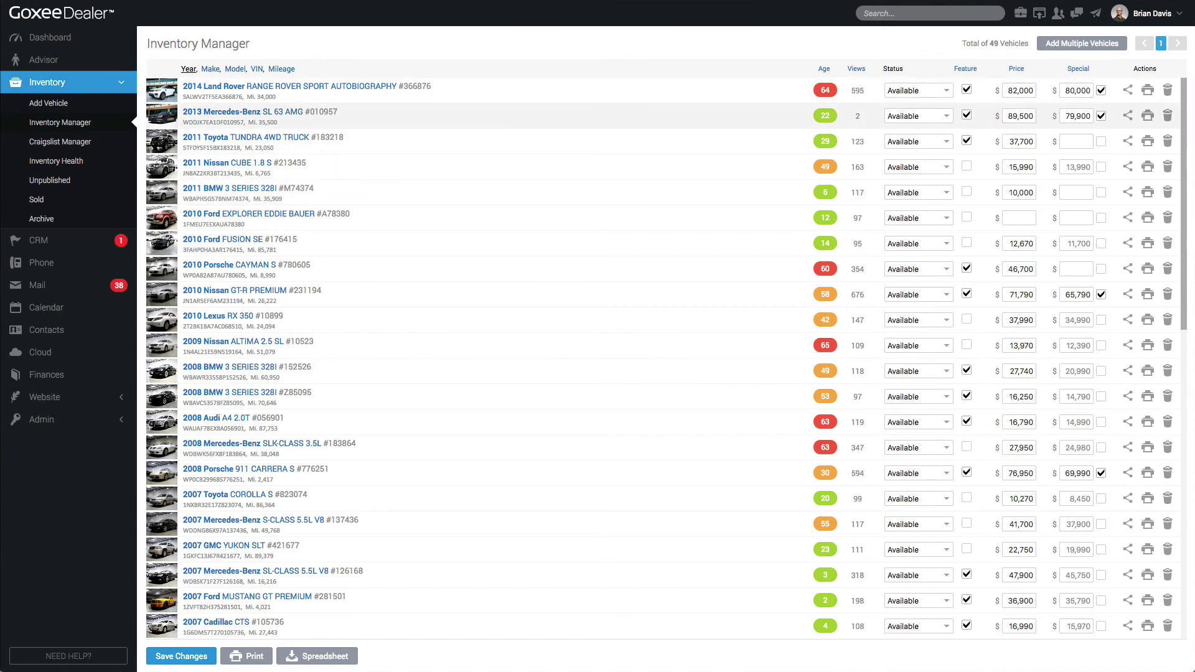
Step through the SL 63 AMG's 89,500 price and special fields, then the Toyota Tundra's special
{"action": "left_click", "coordinate": [1019, 116]}
{"action": "key", "text": "Tab"}
{"action": "left_click", "coordinate": [1077, 141]}
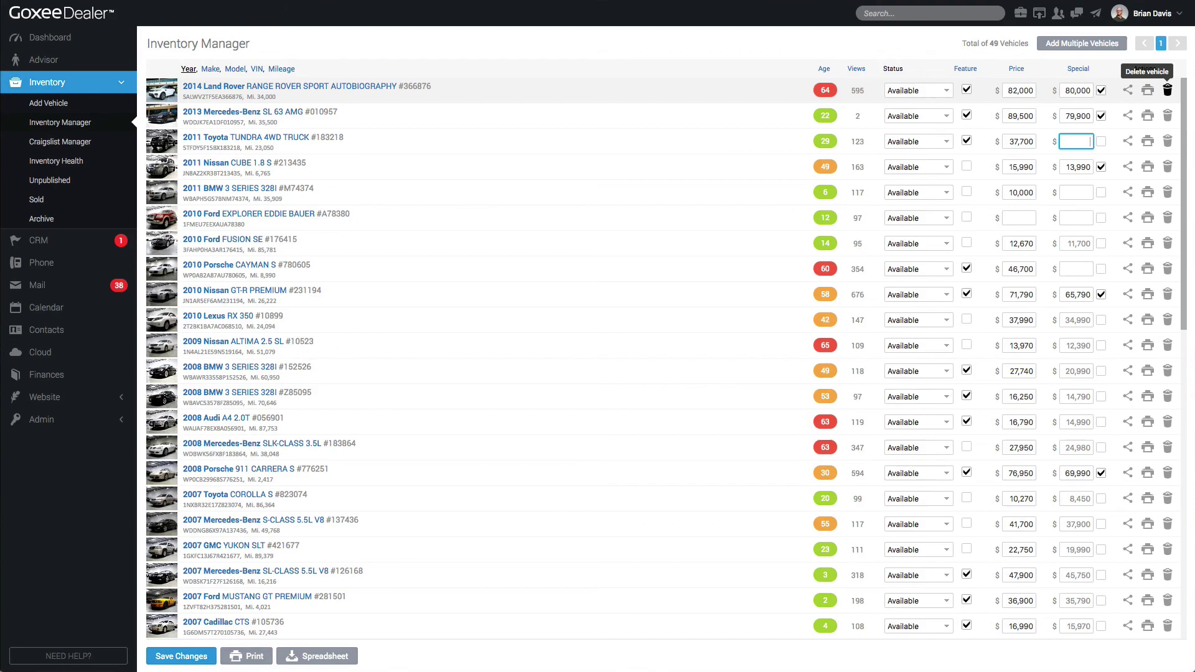
Cancel deleting the Land Rover, then open sharing for the SL 63 AMG
{"action": "left_click", "coordinate": [1167, 90]}
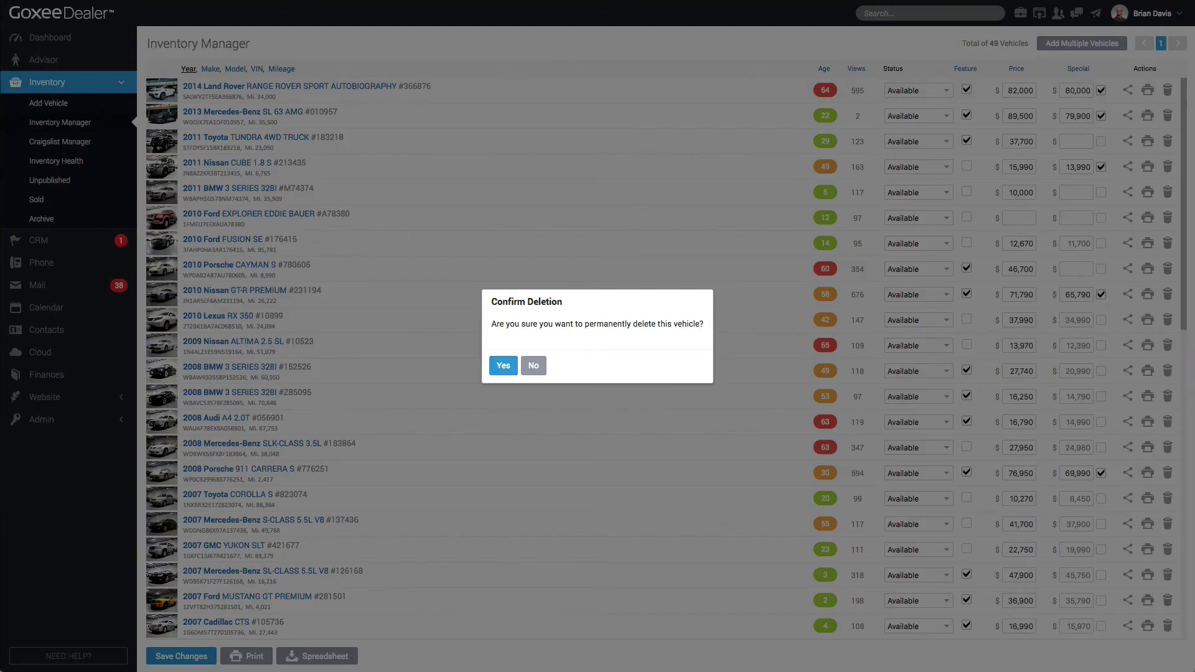
{"action": "left_click", "coordinate": [533, 366]}
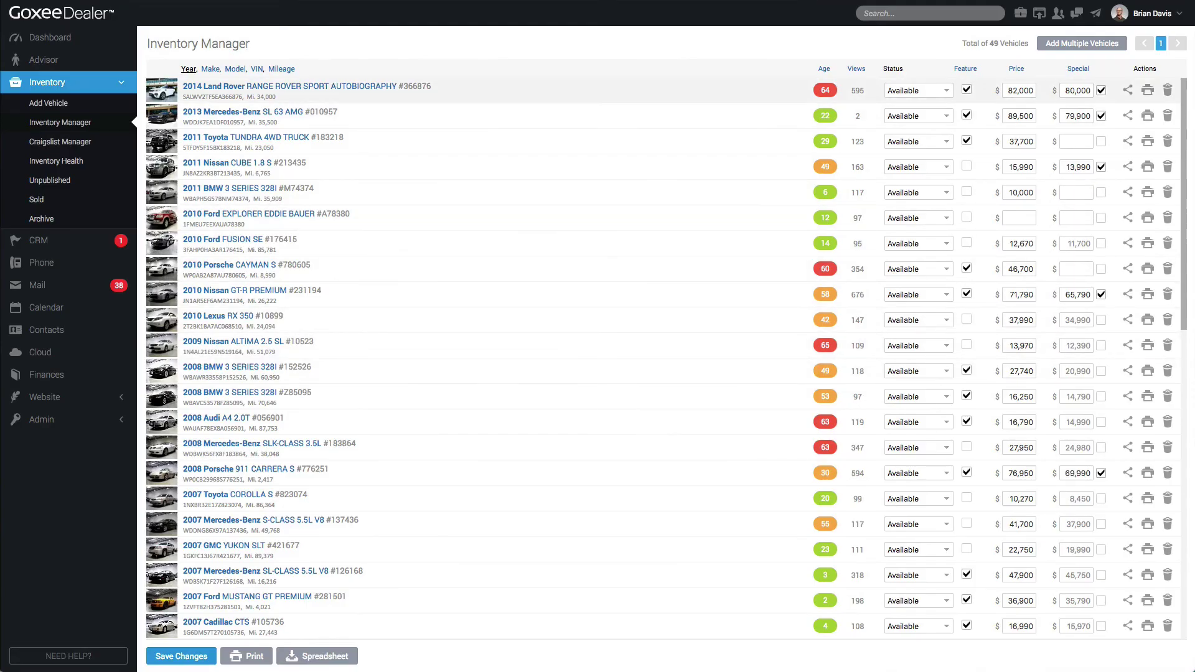
{"action": "left_click", "coordinate": [1128, 116]}
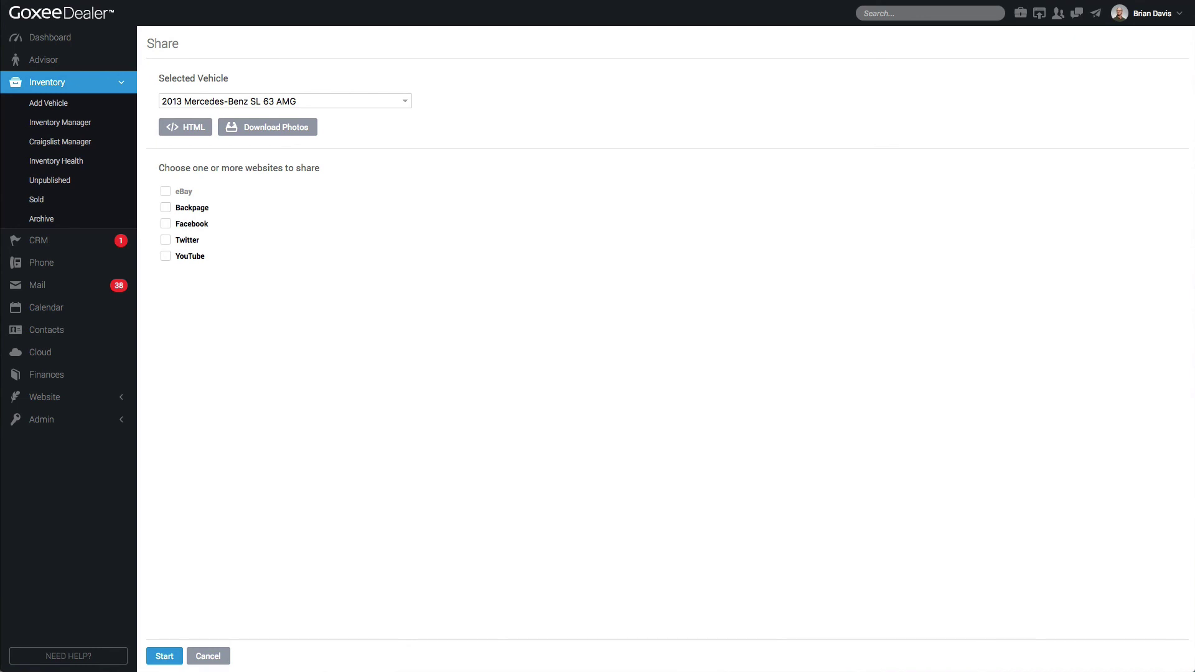
Generate Orange Theme HTML for the SL 63 AMG without CRM buttons or vehicle equipment
{"action": "left_click", "coordinate": [285, 100]}
{"action": "left_click", "coordinate": [221, 101]}
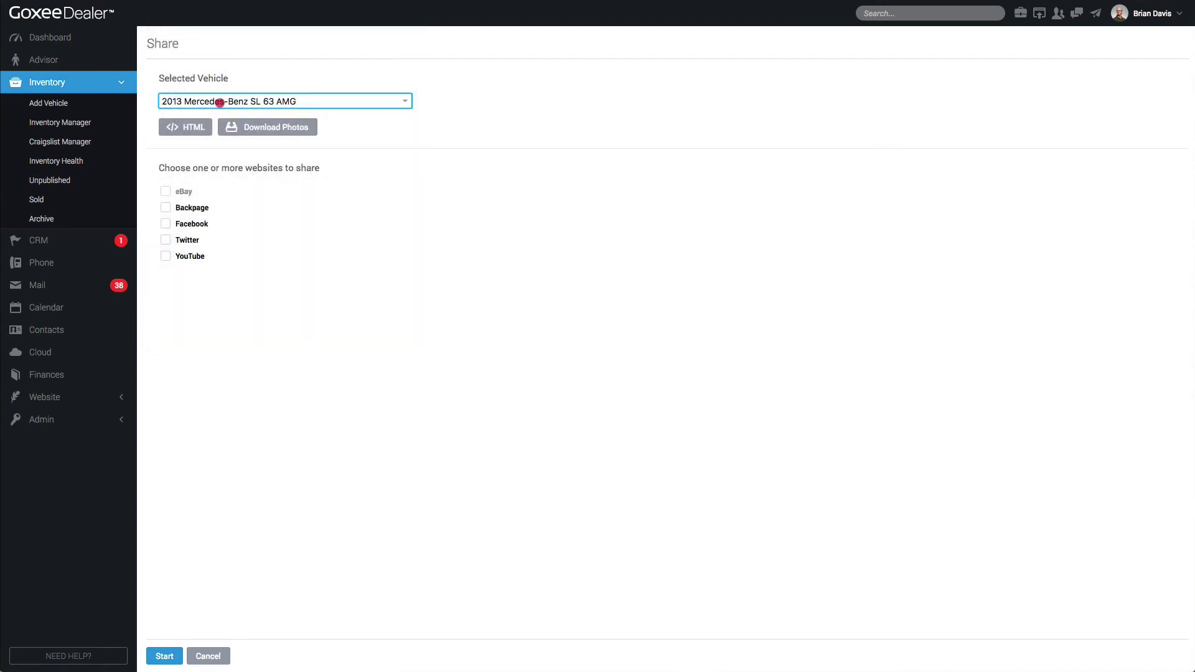
{"action": "left_click", "coordinate": [222, 101]}
{"action": "left_click", "coordinate": [222, 101]}
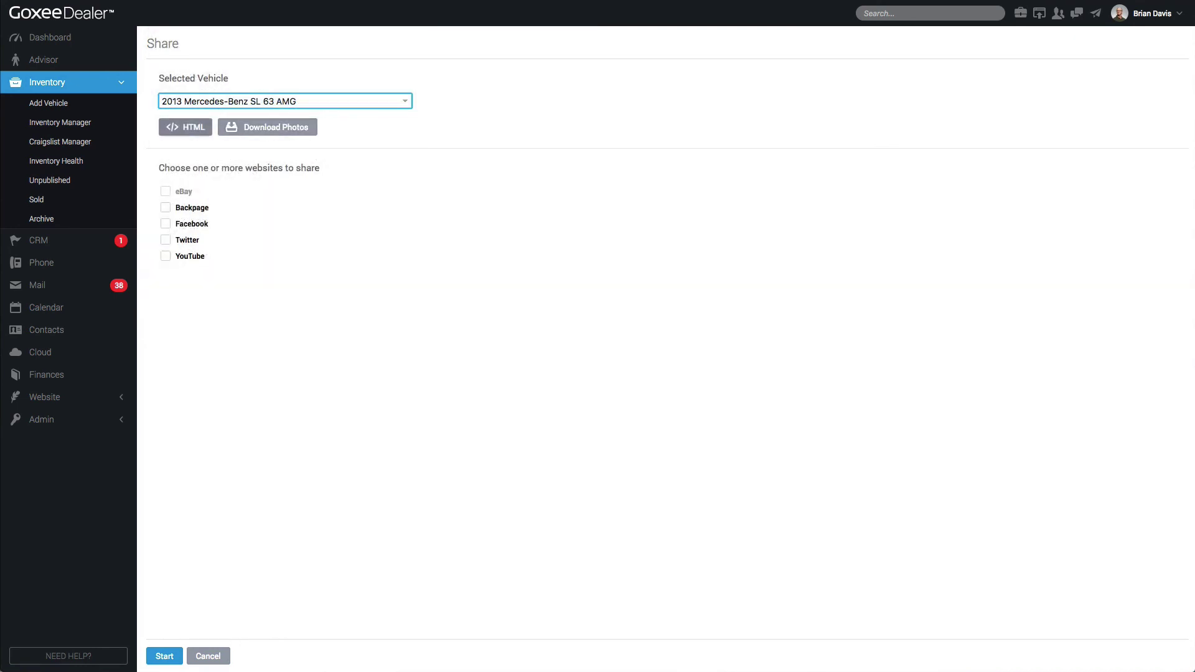
{"action": "left_click", "coordinate": [185, 127]}
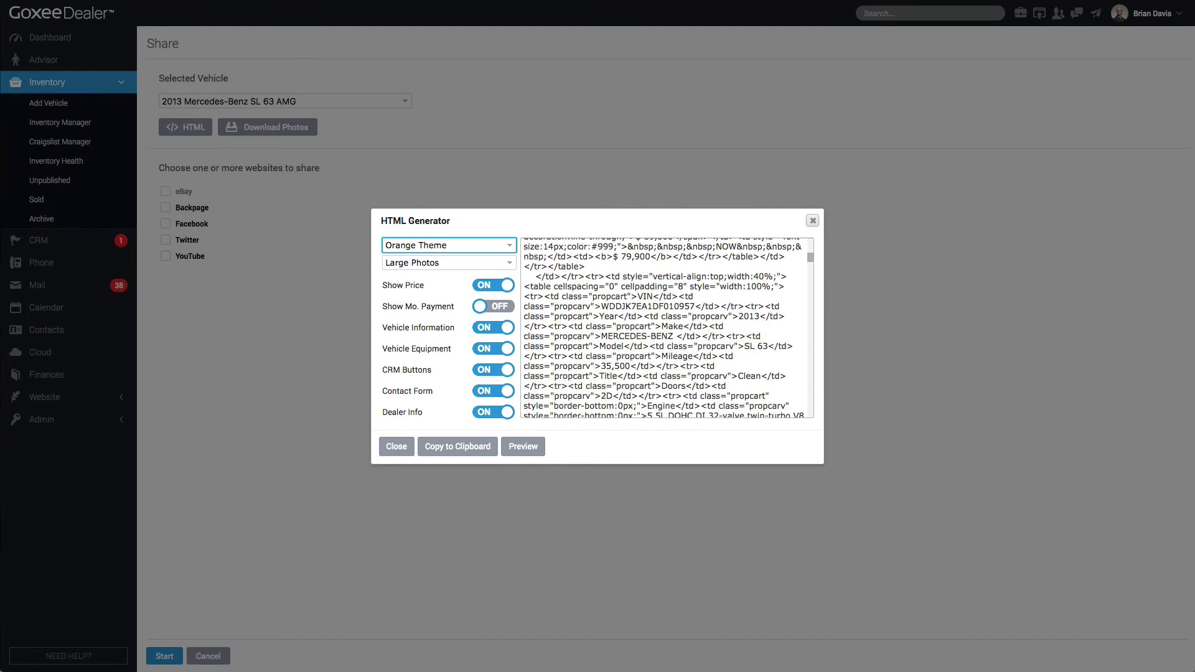
{"action": "left_click", "coordinate": [448, 245]}
{"action": "left_click", "coordinate": [448, 245]}
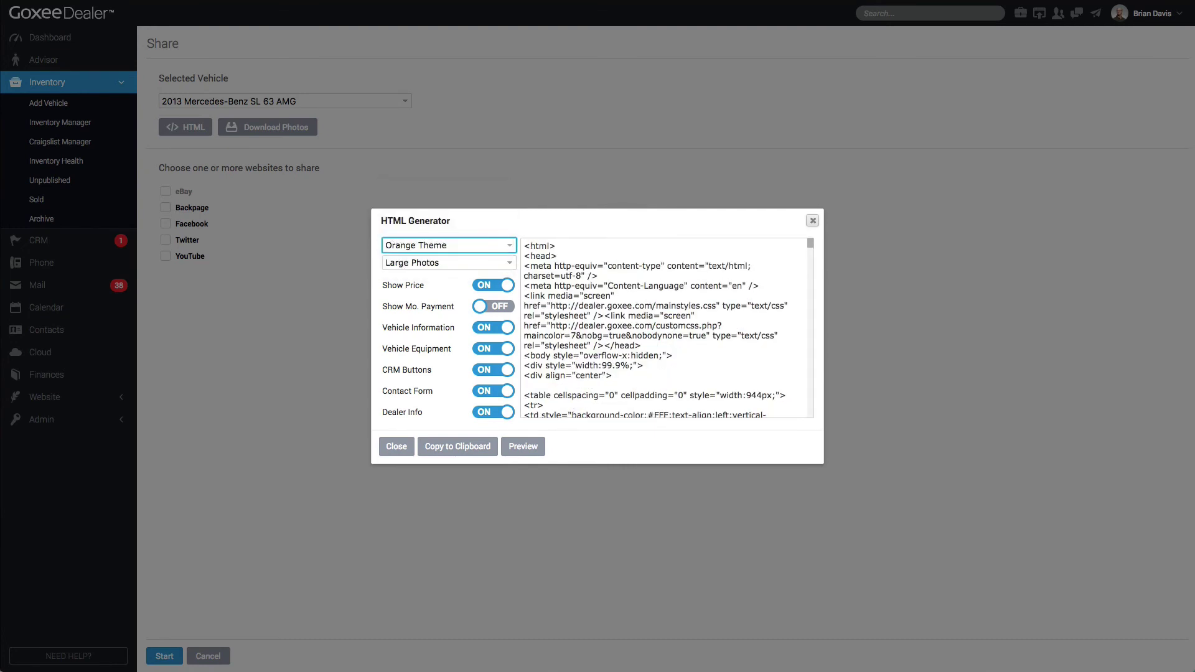
{"action": "left_click", "coordinate": [489, 369]}
{"action": "left_click", "coordinate": [493, 349]}
Copy the HTML to the clipboard and download the 2x2 watermarked photo collage
{"action": "left_click", "coordinate": [458, 446]}
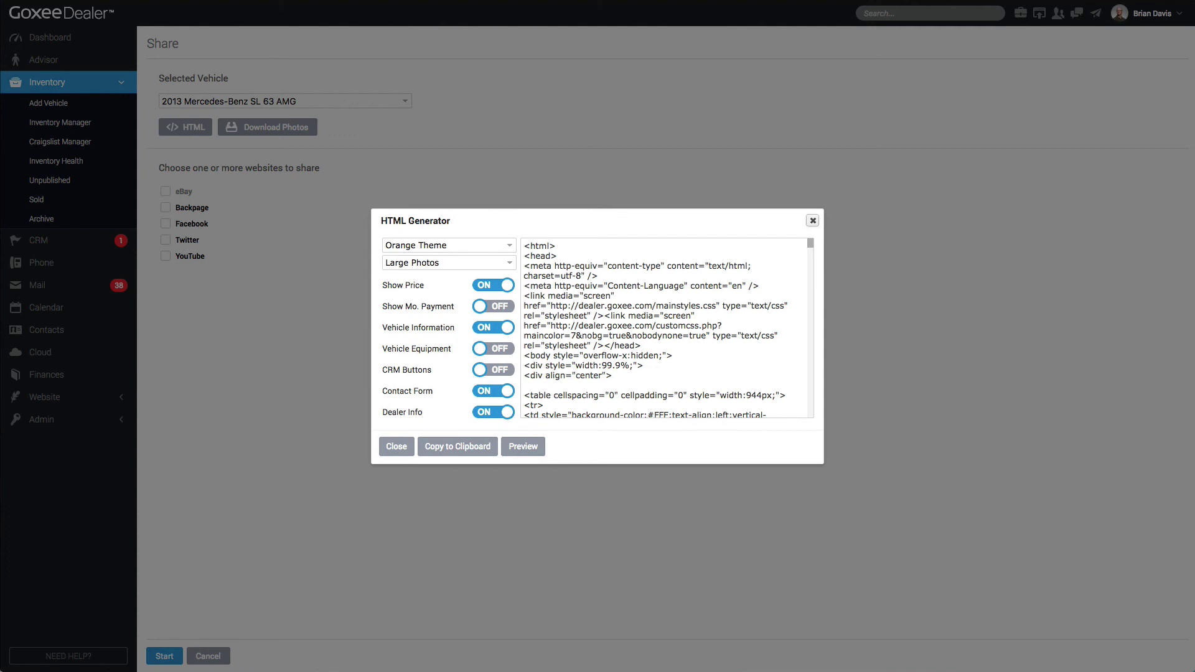
{"action": "left_click", "coordinate": [812, 220]}
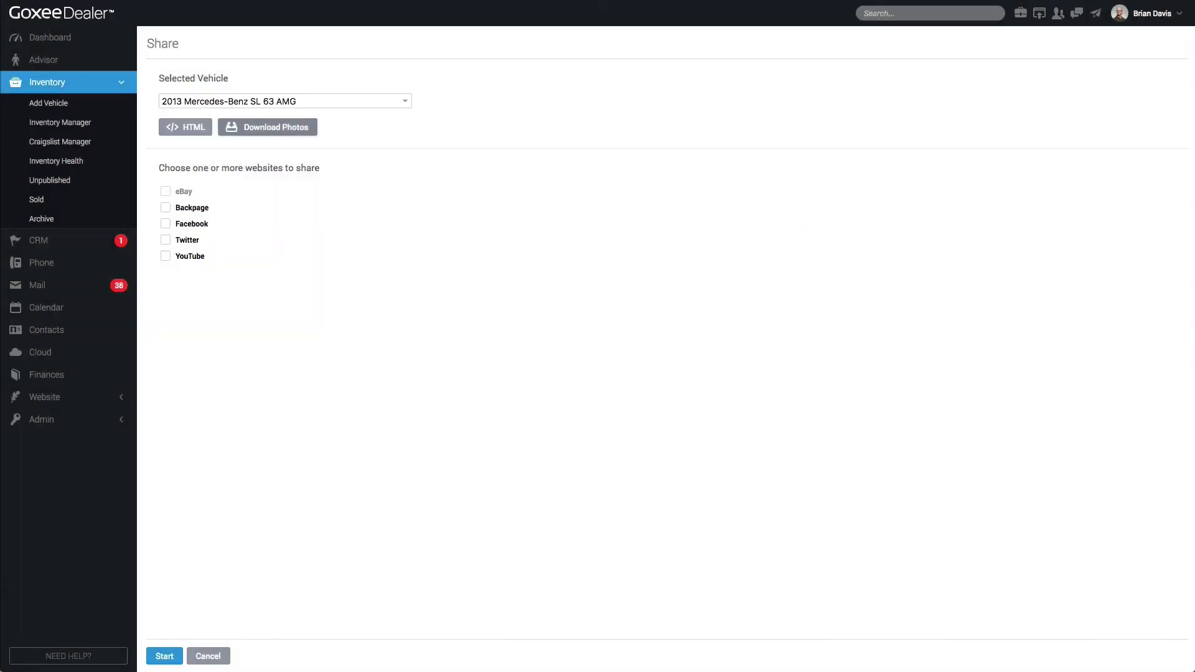
{"action": "left_click", "coordinate": [267, 127]}
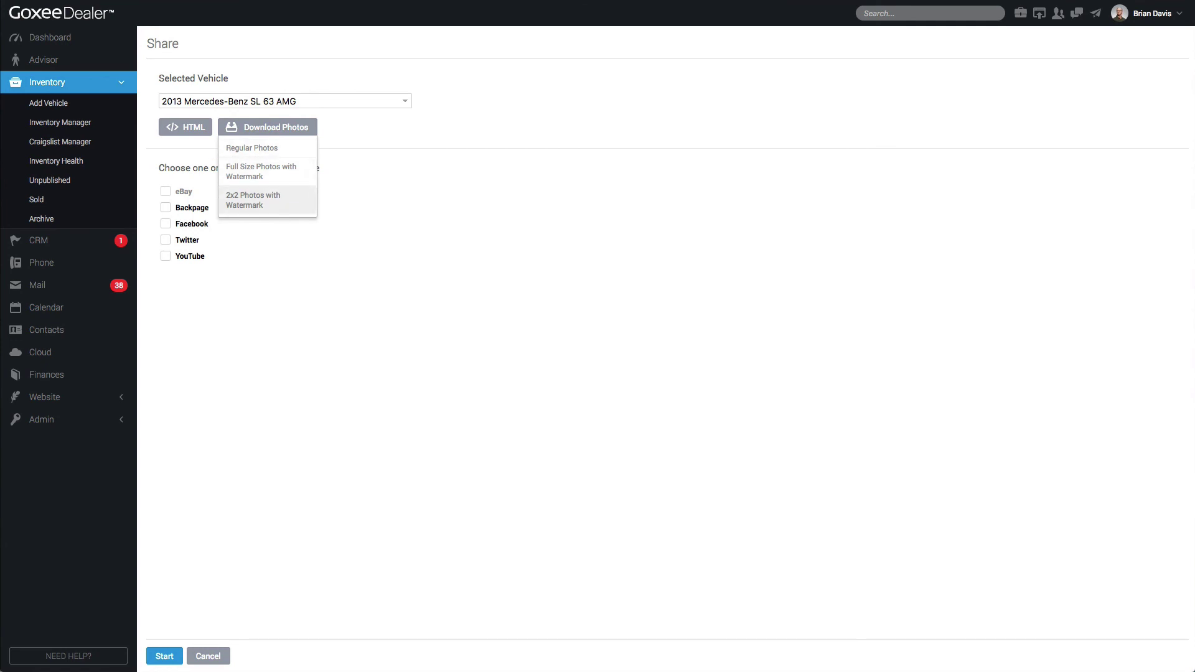
{"action": "left_click", "coordinate": [253, 200]}
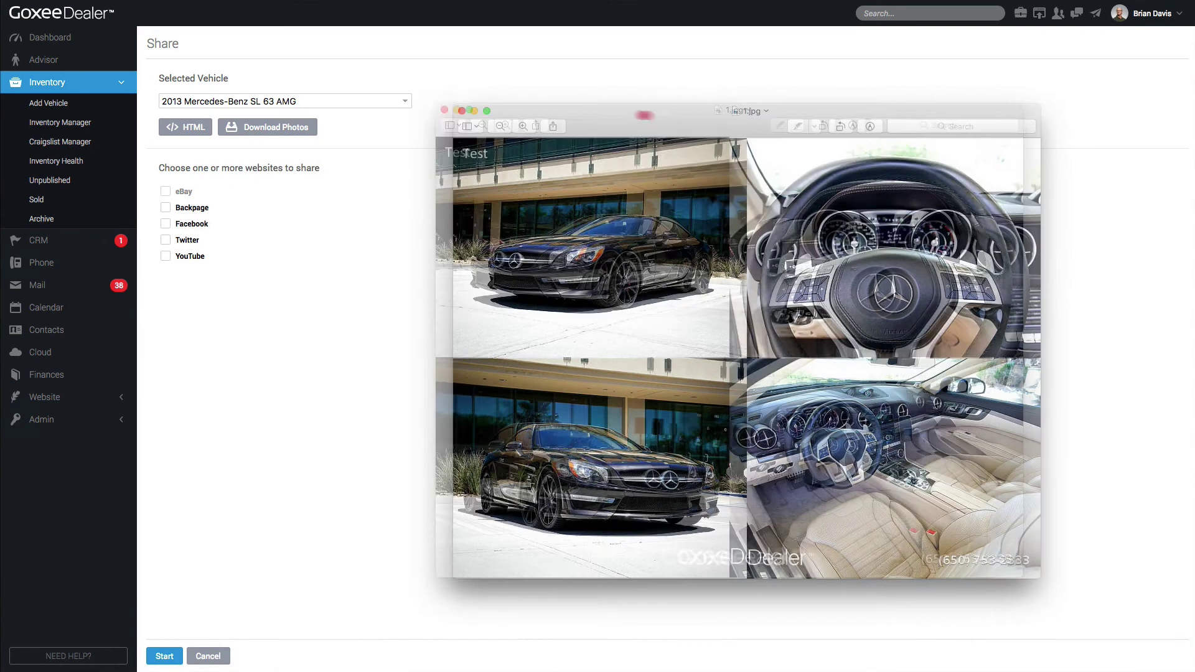
View the downloaded 2x2 collage in Preview, minimise it, and return to the dealer page
{"action": "left_click", "coordinate": [612, 113]}
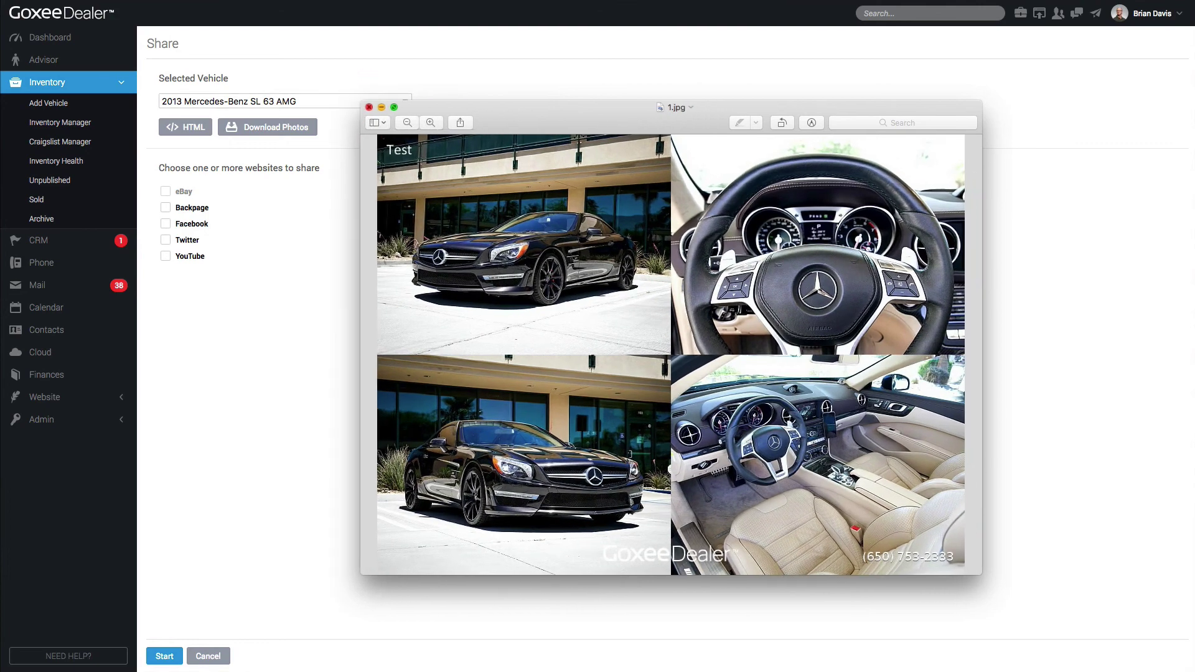
{"action": "left_click", "coordinate": [369, 110]}
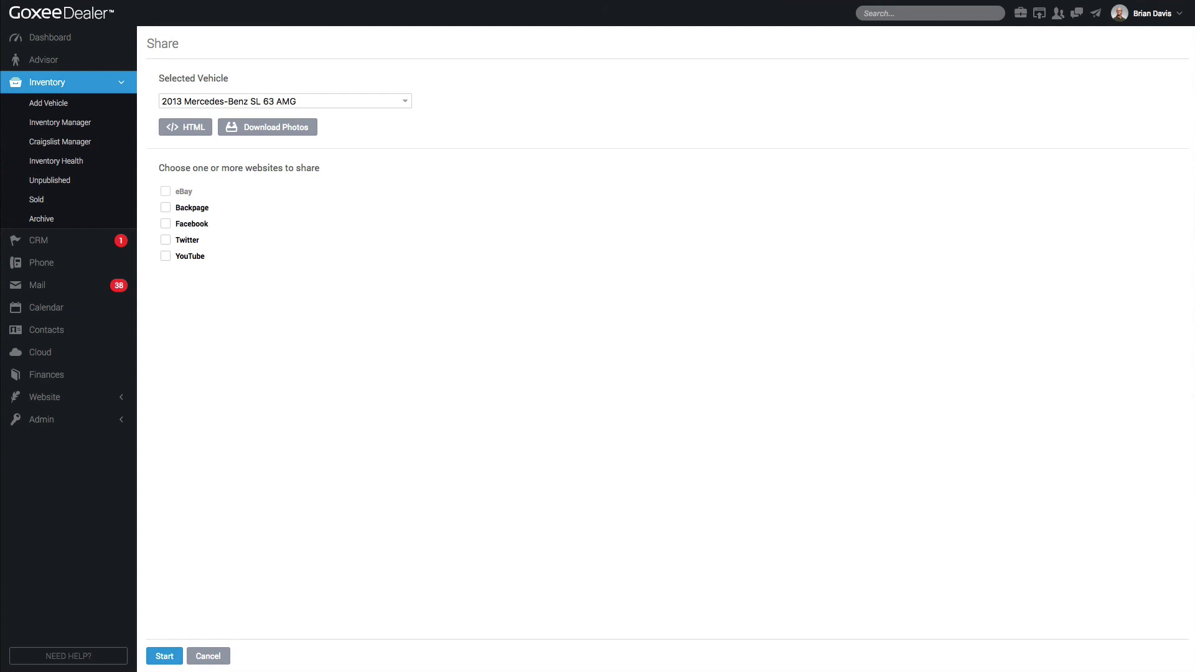
{"action": "left_click", "coordinate": [484, 407]}
Print the SL 63 AMG's Window Sticker form from Inventory Manager
{"action": "left_click", "coordinate": [62, 128]}
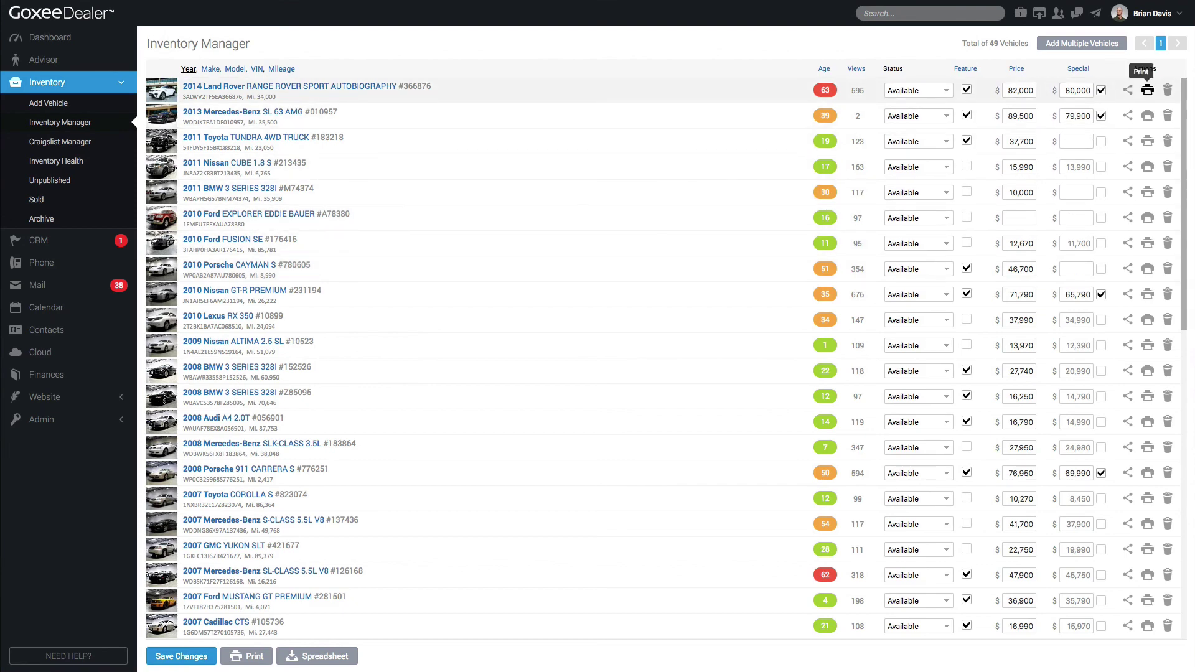
{"action": "left_click", "coordinate": [1147, 116]}
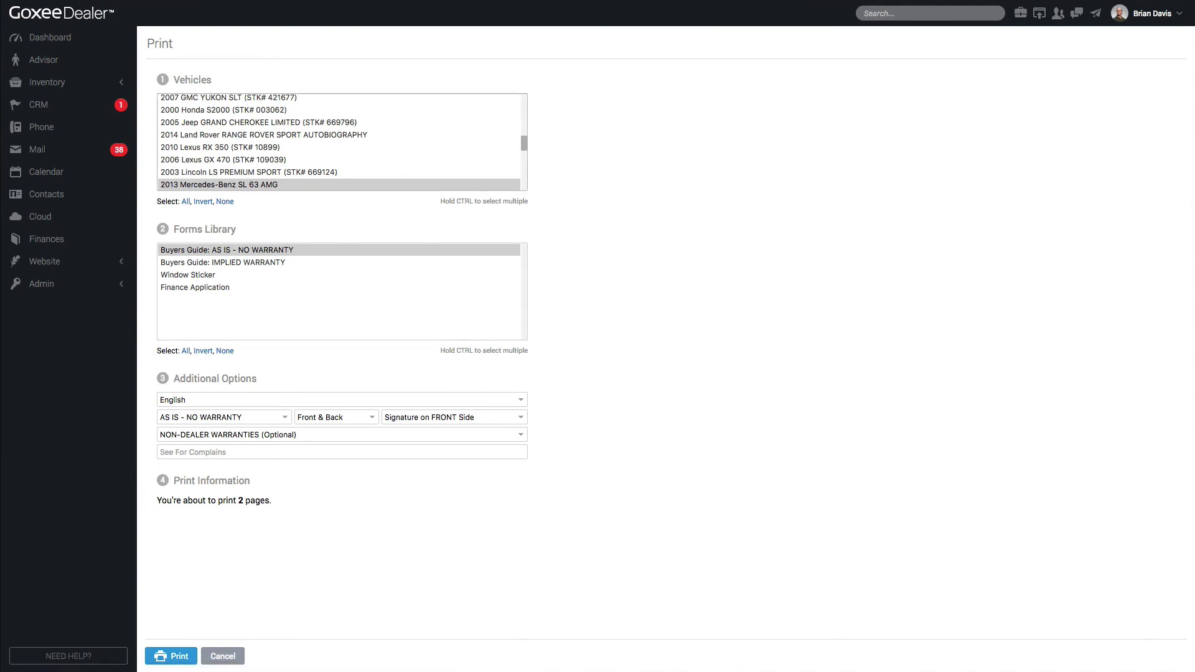
{"action": "left_click", "coordinate": [188, 275]}
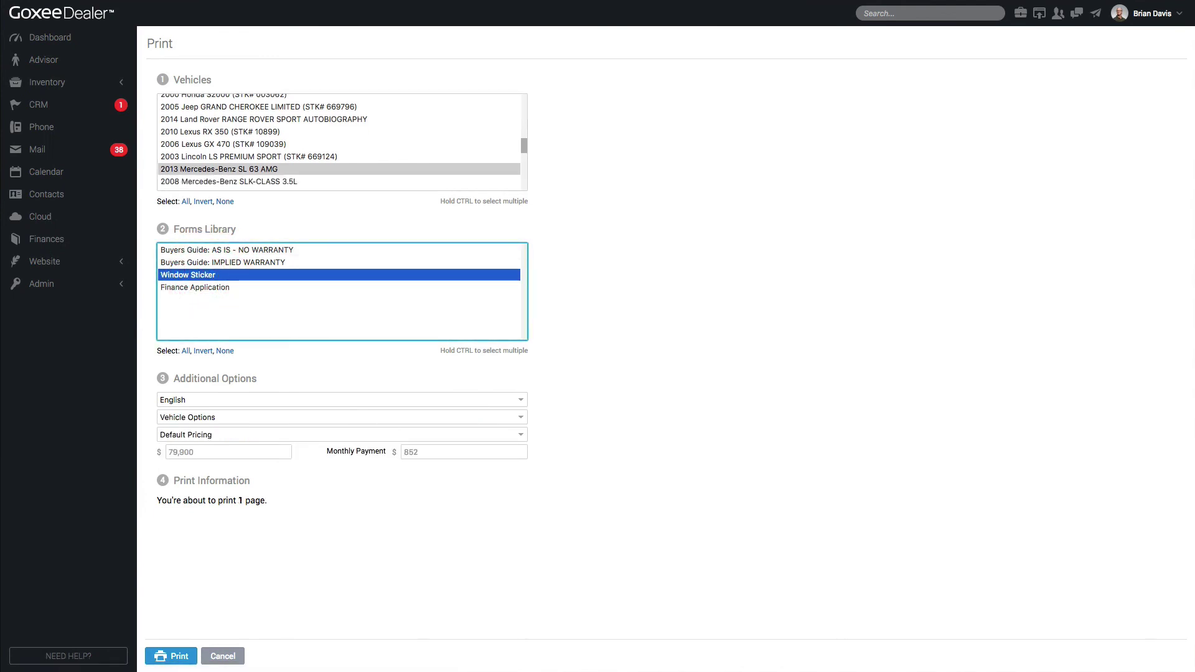
{"action": "left_click", "coordinate": [176, 653]}
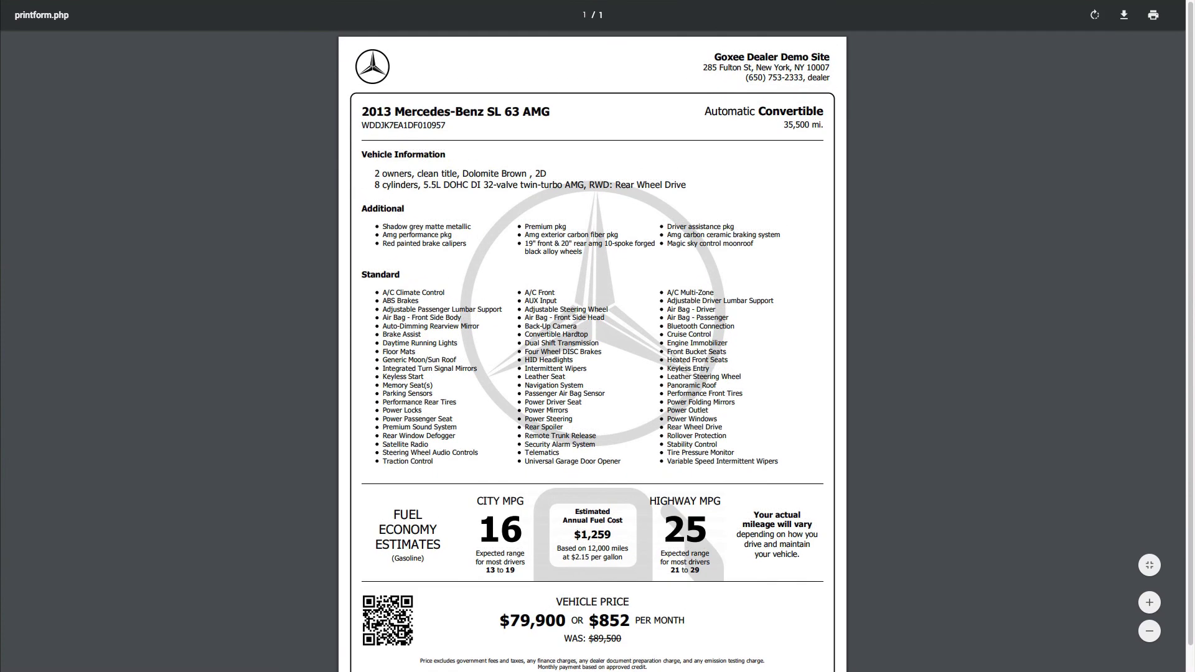
Scroll to the QR code at the bottom of the sticker PDF, then close the PDF
{"action": "scroll", "coordinate": [592, 349], "scroll_direction": "down", "scroll_amount": 1}
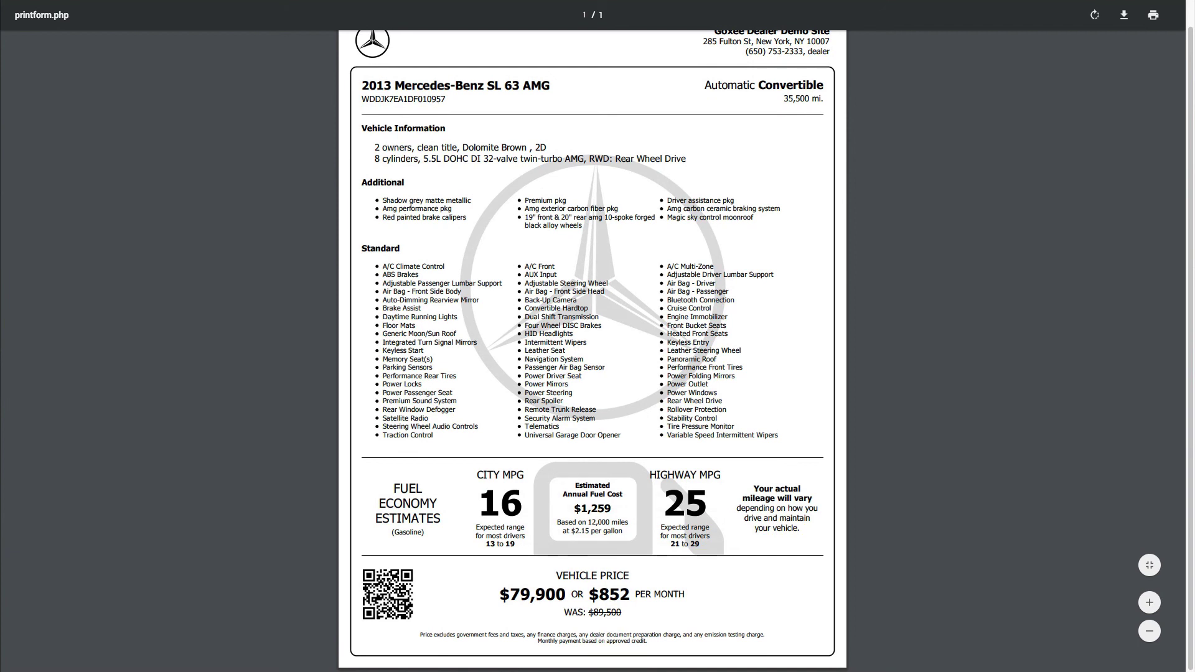
{"action": "left_click", "coordinate": [425, 629]}
{"action": "left_click", "coordinate": [298, 7]}
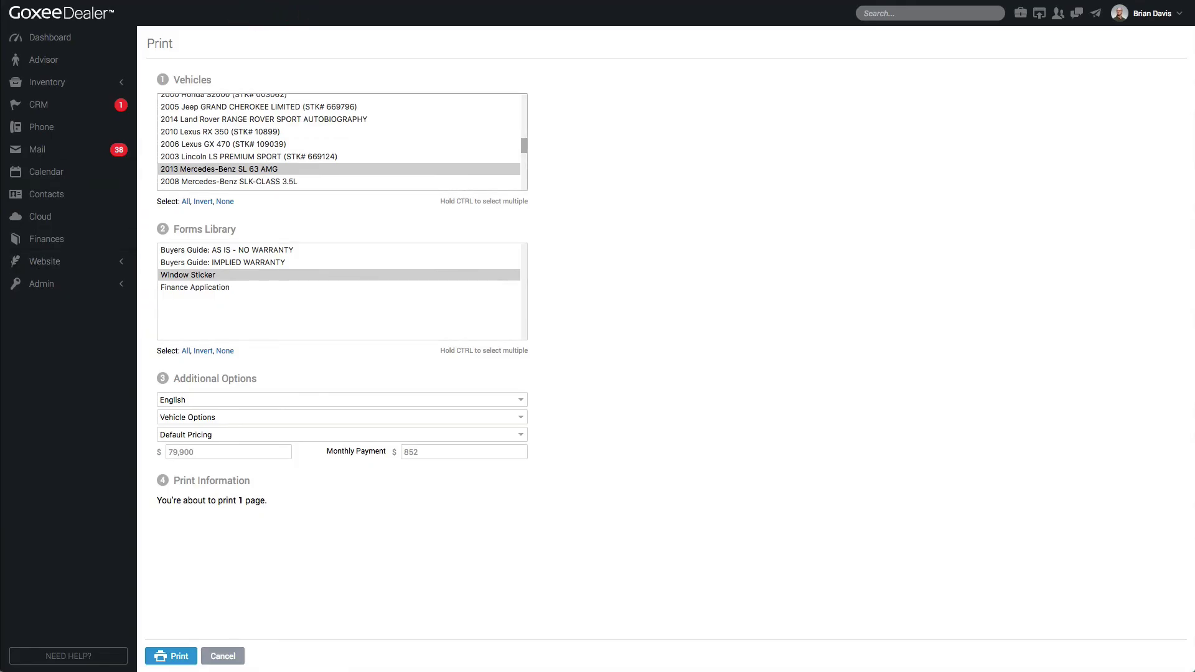
Select all vehicles from the 2007 GMC Yukon down and print their window stickers
{"action": "left_click", "coordinate": [272, 181]}
{"action": "scroll", "coordinate": [272, 181], "scroll_direction": "up", "scroll_amount": 1}
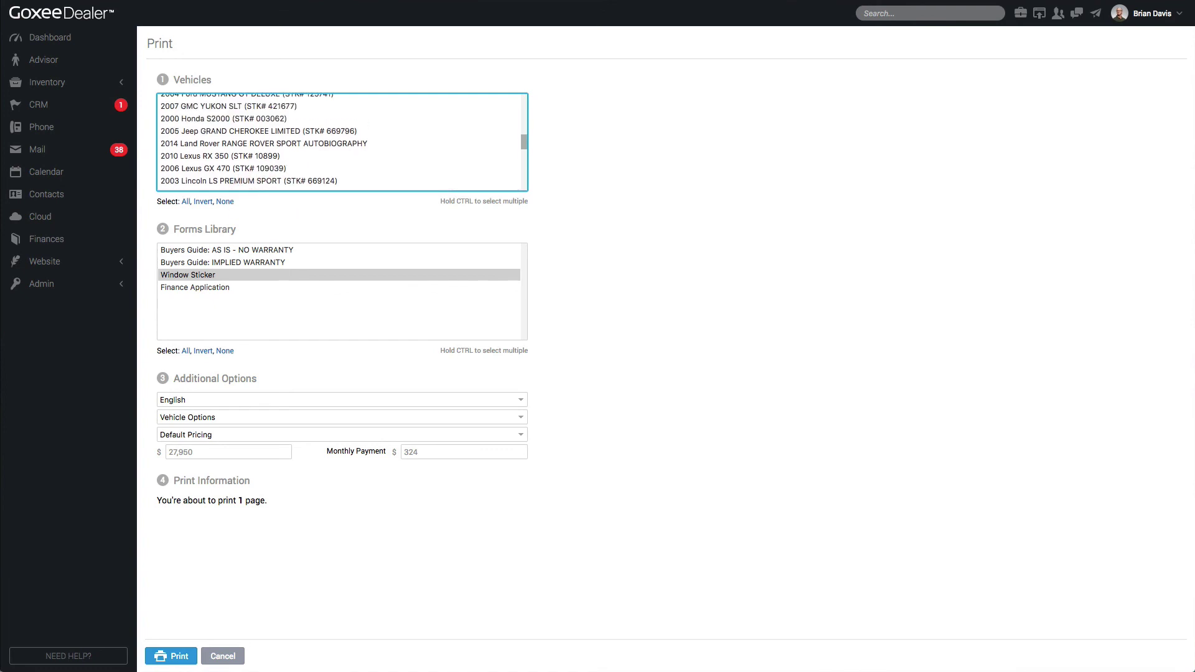
{"action": "left_click", "coordinate": [249, 106], "text": "shift"}
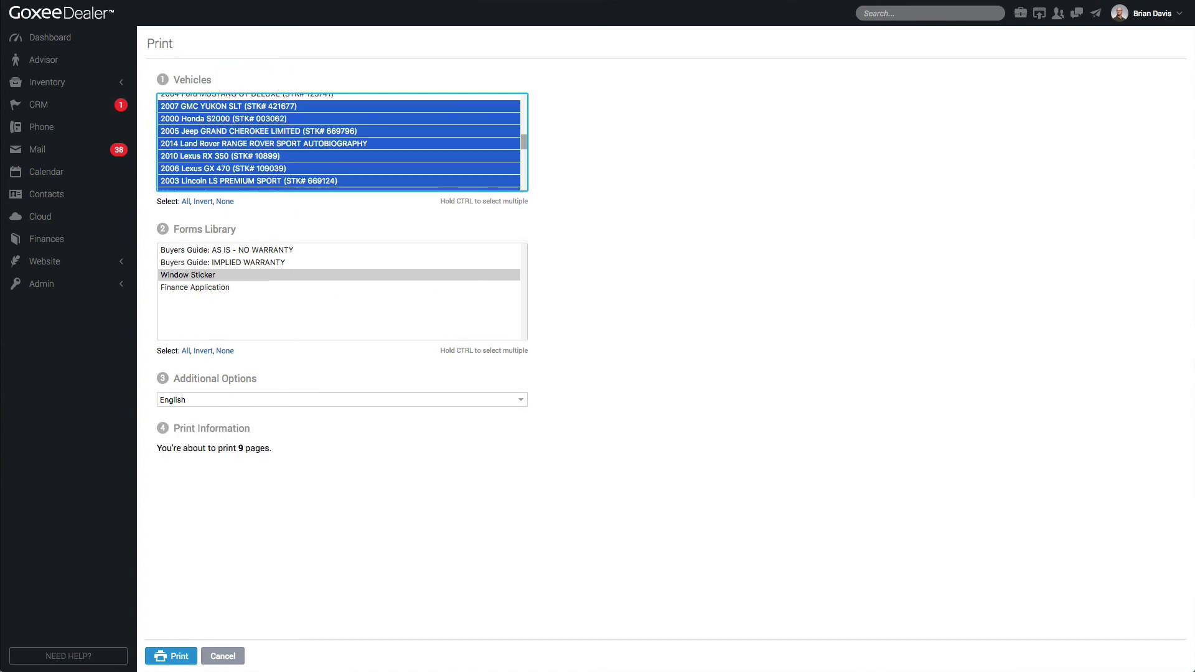
{"action": "left_click", "coordinate": [180, 654]}
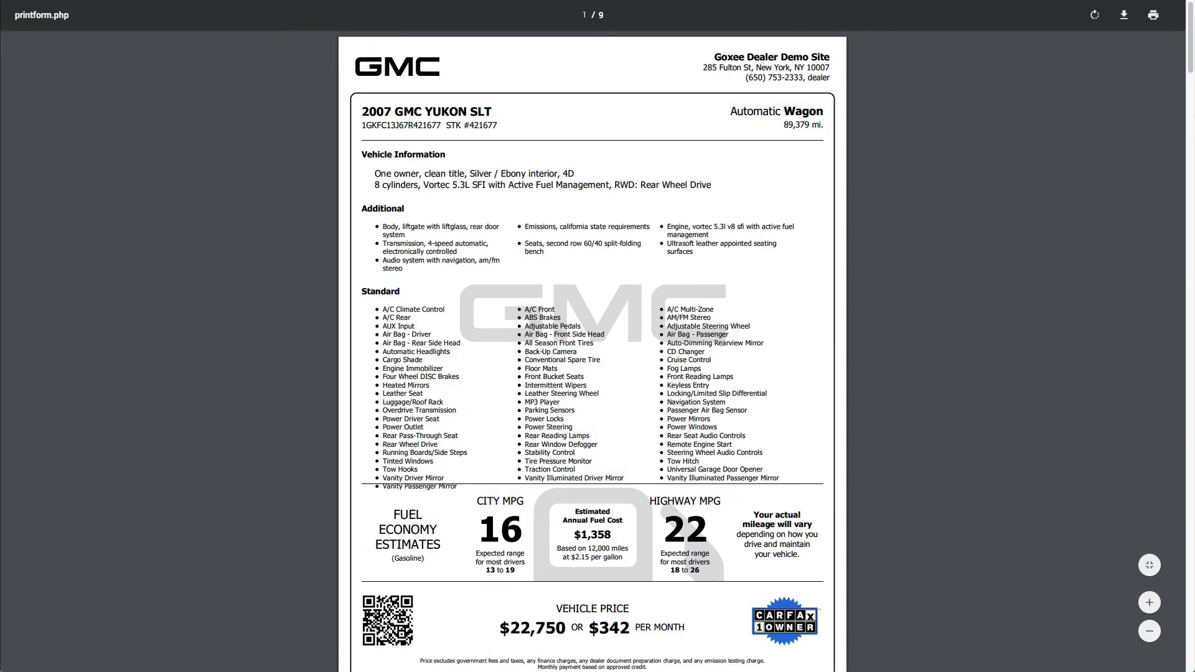
{"action": "scroll", "coordinate": [592, 348], "scroll_direction": "down", "scroll_amount": 20}
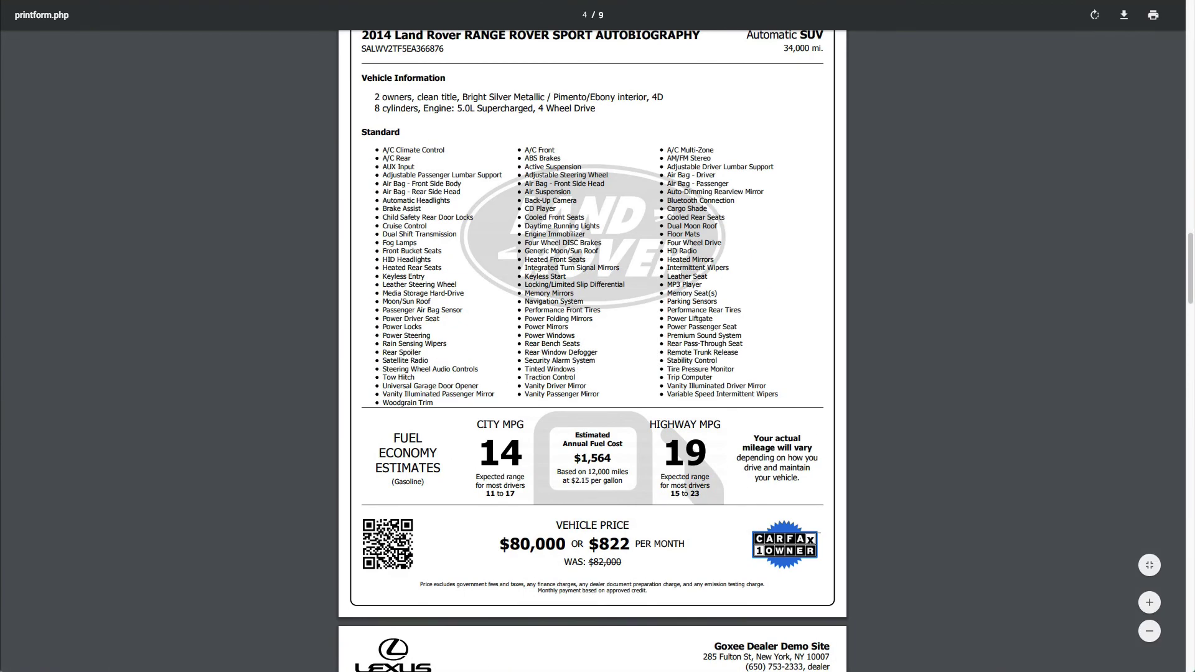
{"action": "scroll", "coordinate": [592, 348], "scroll_direction": "up", "scroll_amount": 20}
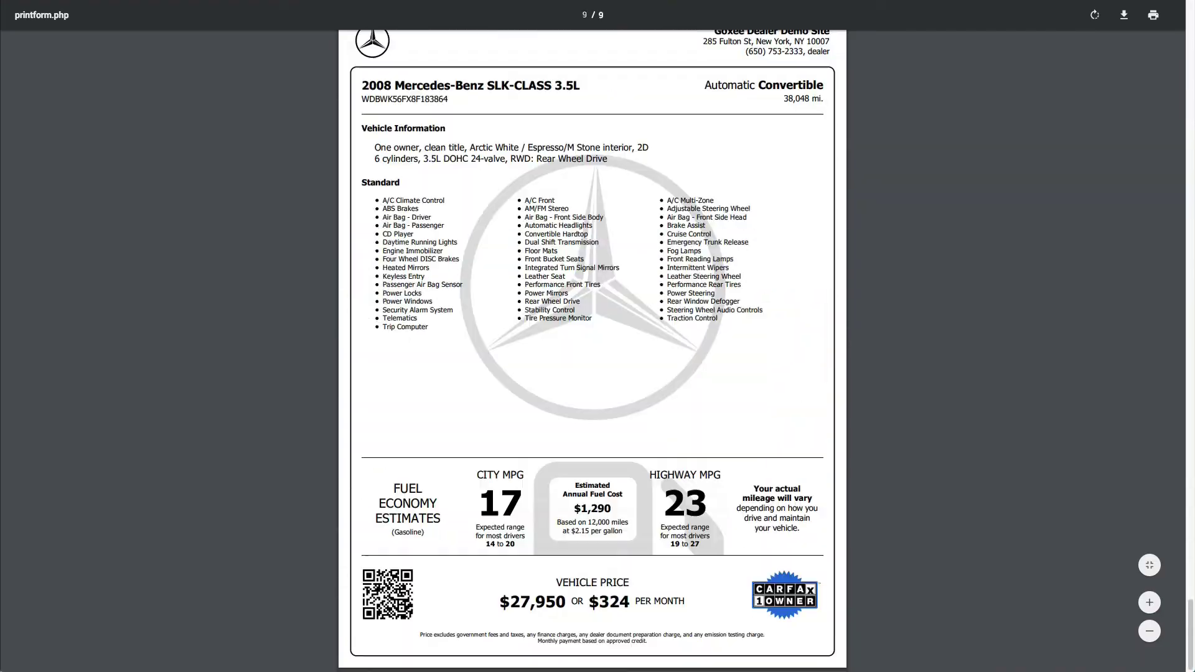
Print AS IS no-warranty buyers guides for the same vehicles
{"action": "left_click", "coordinate": [656, 275]}
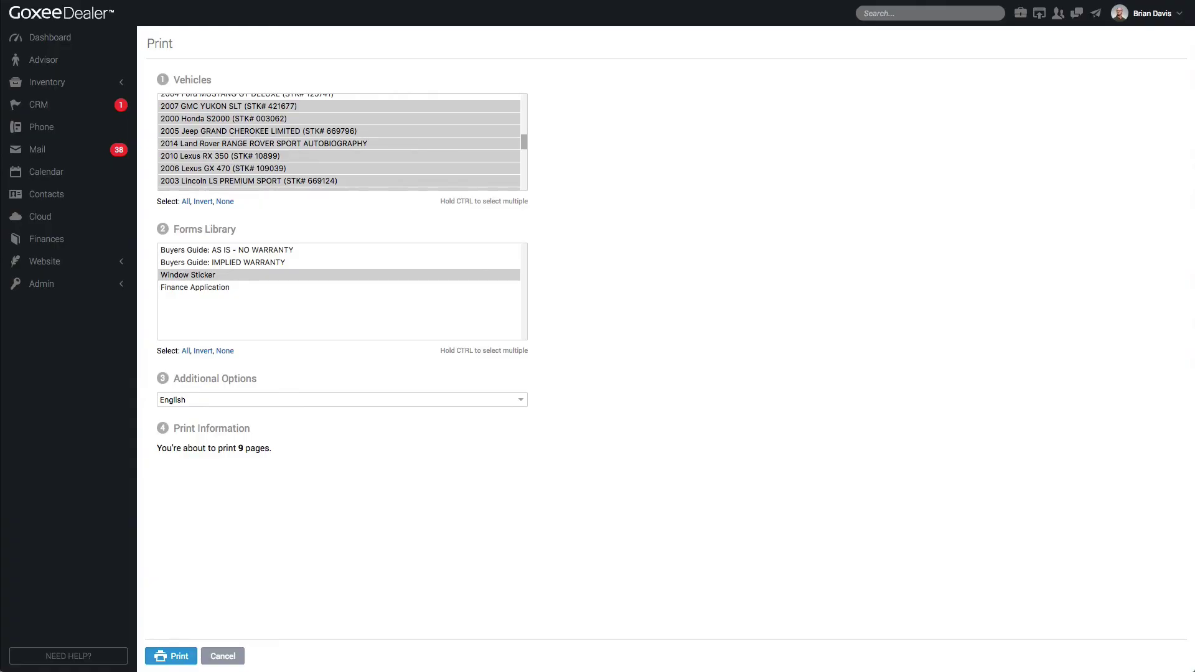
{"action": "left_click", "coordinate": [209, 250]}
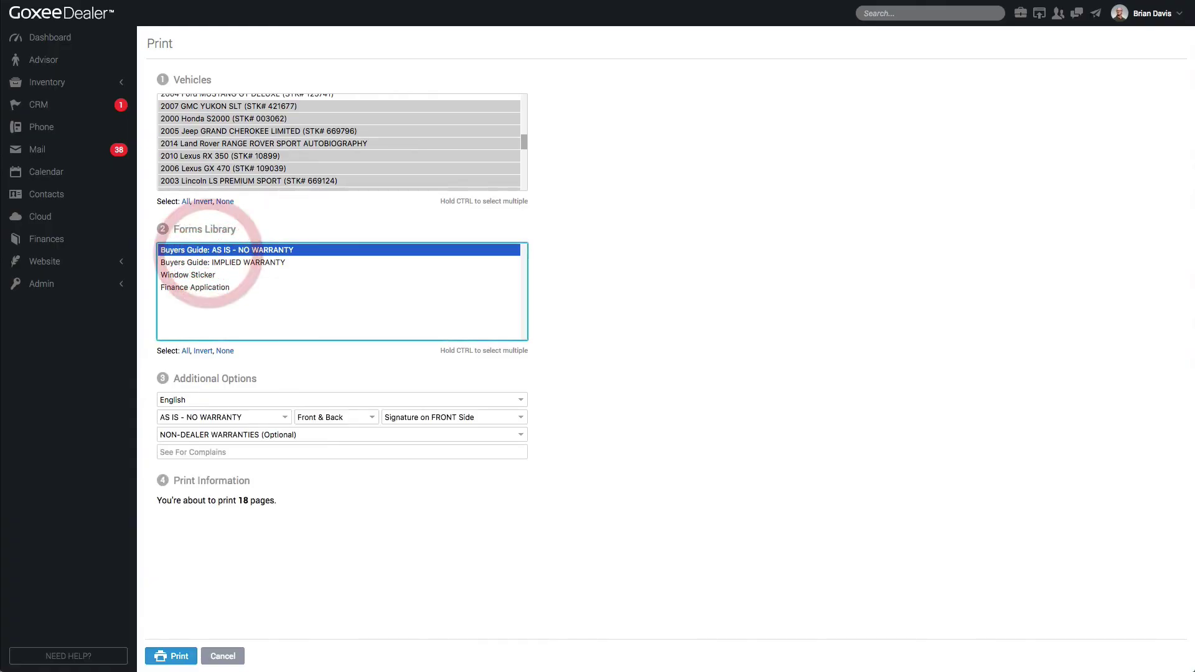
{"action": "left_click", "coordinate": [171, 656]}
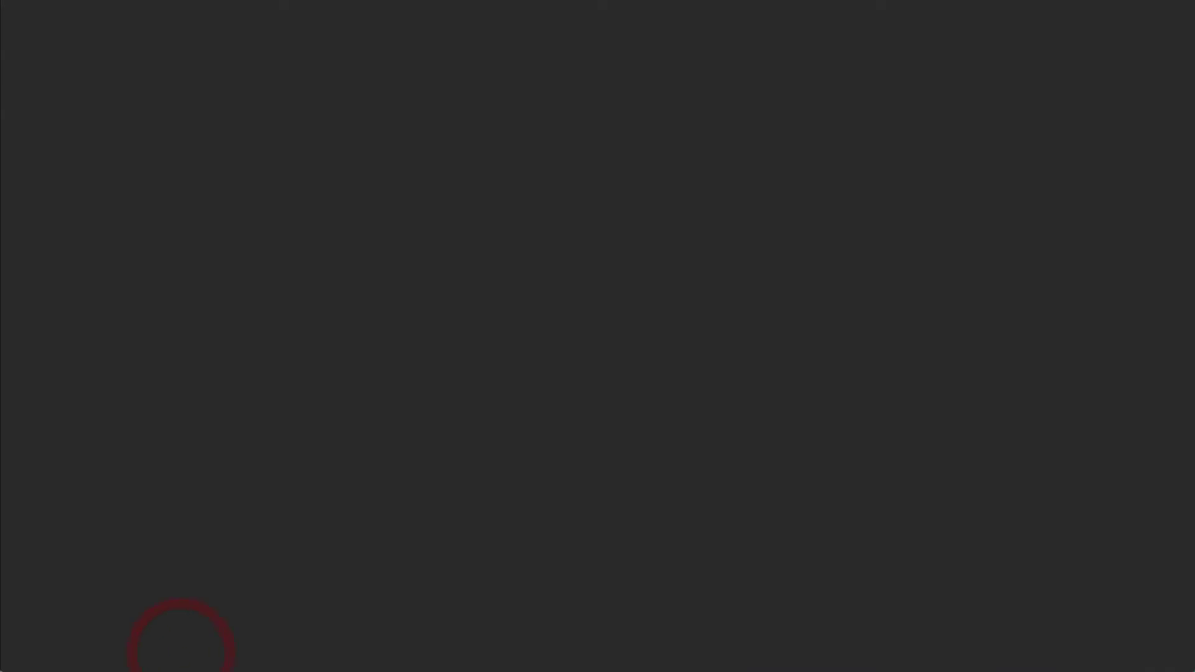
{"action": "scroll", "coordinate": [592, 348], "scroll_direction": "down", "scroll_amount": 20}
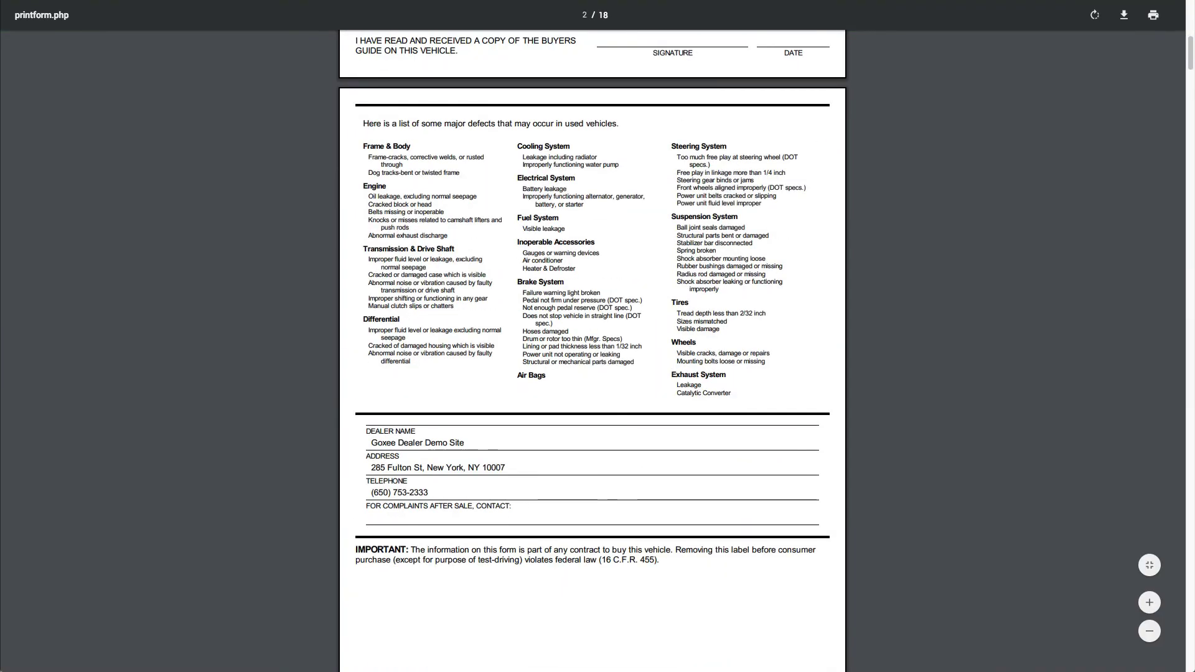
{"action": "scroll", "coordinate": [565, 256], "scroll_direction": "down", "scroll_amount": 20}
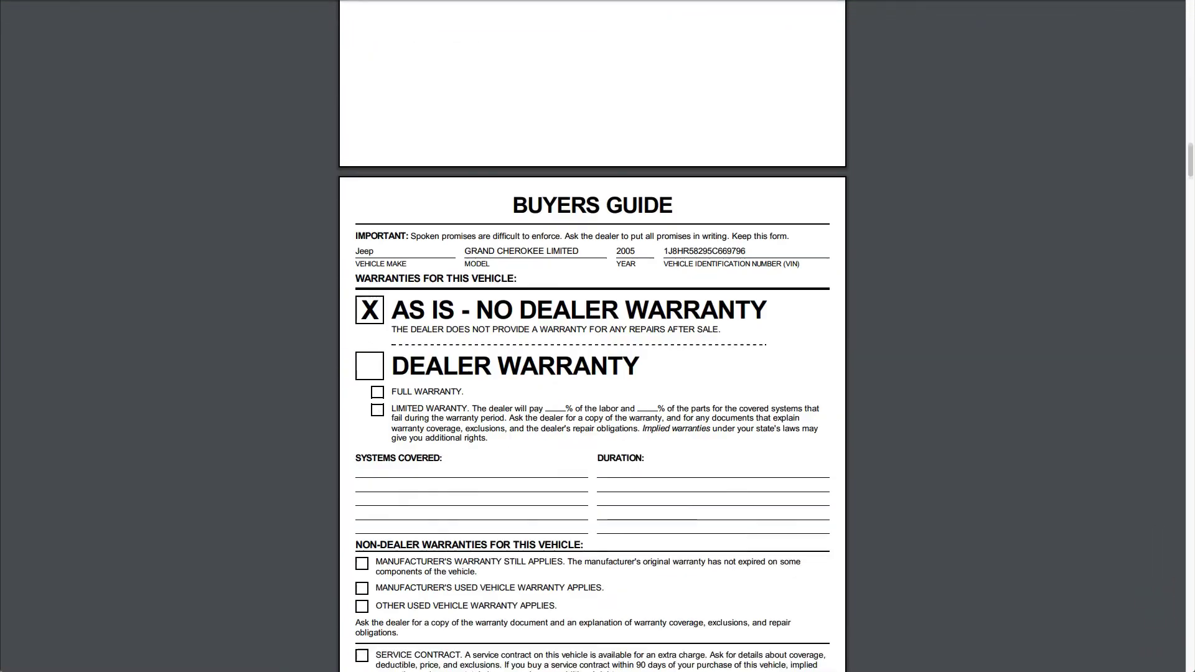
Switch the chosen print form to Finance Application
{"action": "left_click", "coordinate": [565, 256]}
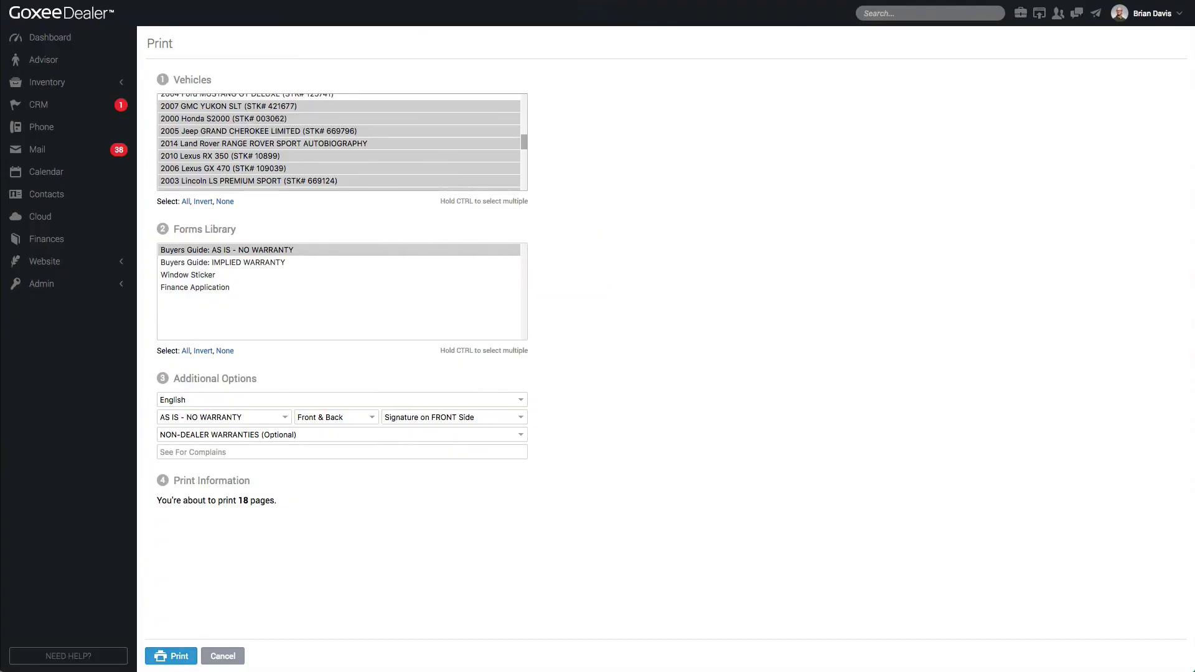
{"action": "left_click", "coordinate": [257, 287]}
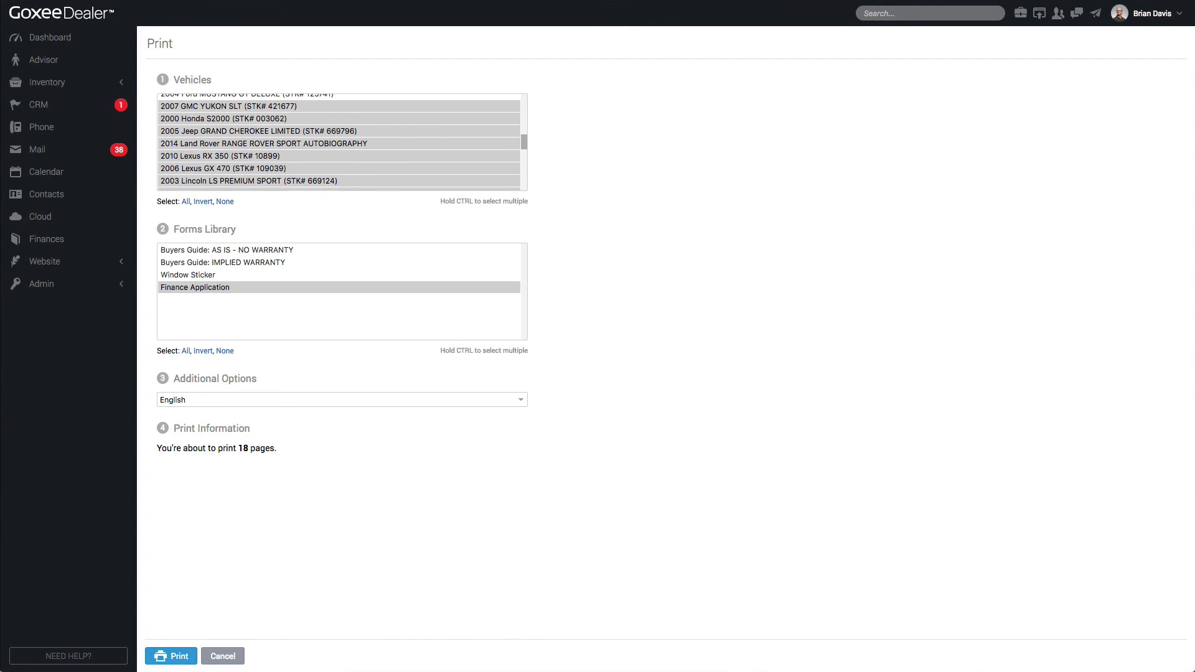
{"action": "left_click", "coordinate": [69, 83]}
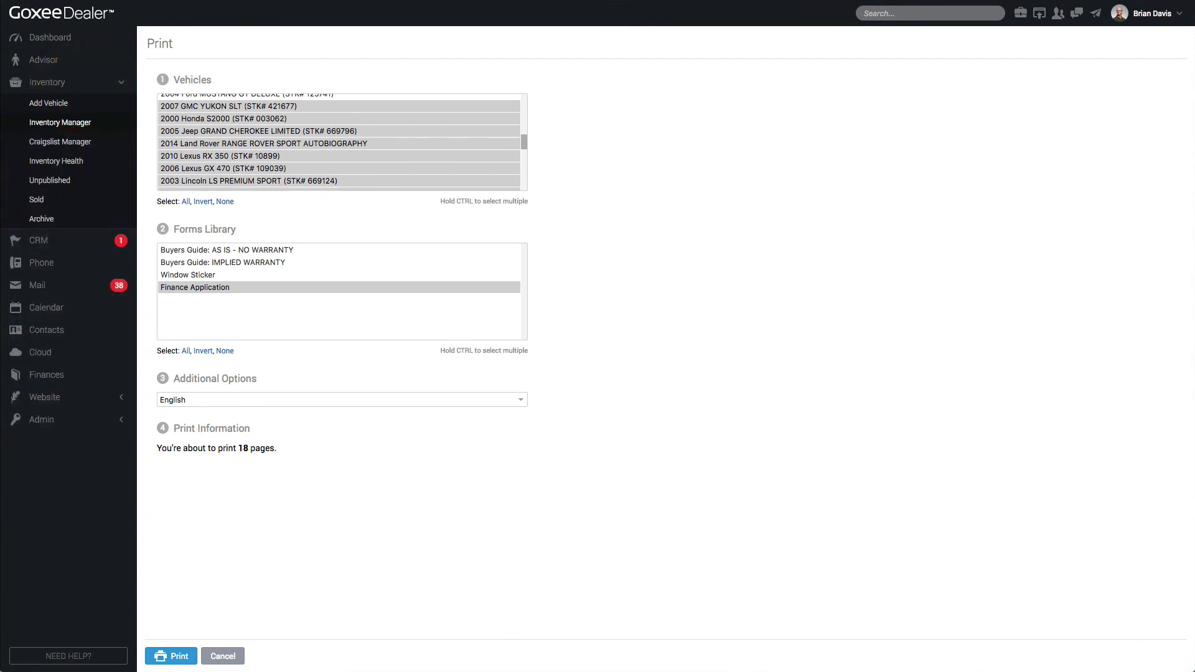
Paste five VINs into Add Multiple Vehicles and decode them
{"action": "left_click", "coordinate": [78, 124]}
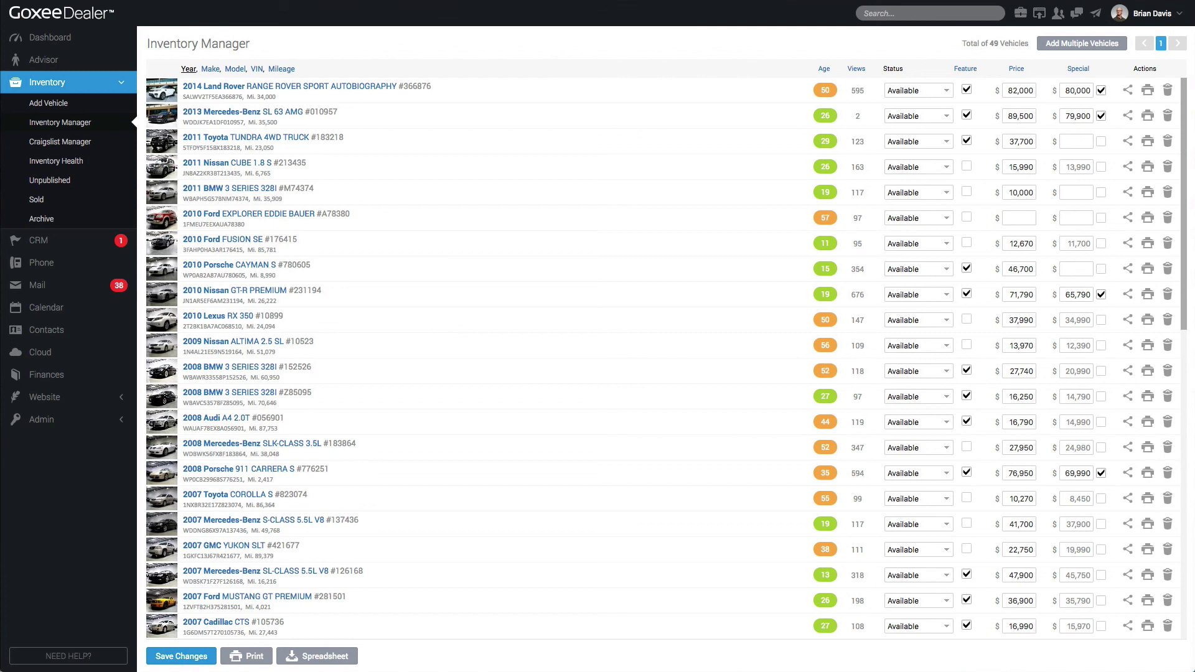
{"action": "left_click", "coordinate": [1082, 43]}
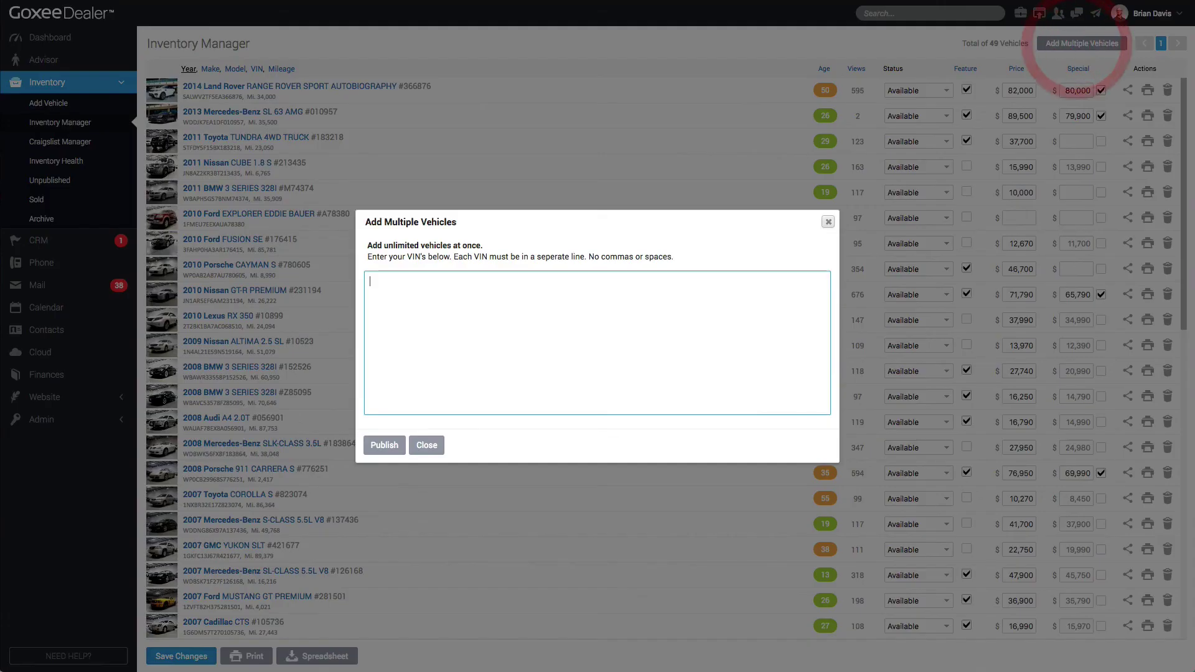
{"action": "left_click", "coordinate": [669, 294]}
{"action": "type", "text": "WP1AC29P94LA92820 1D7RB1CTXBS507840 1N4AL21E07C116265 JTHBN36F540155817 WBAEK13507CN80238"}
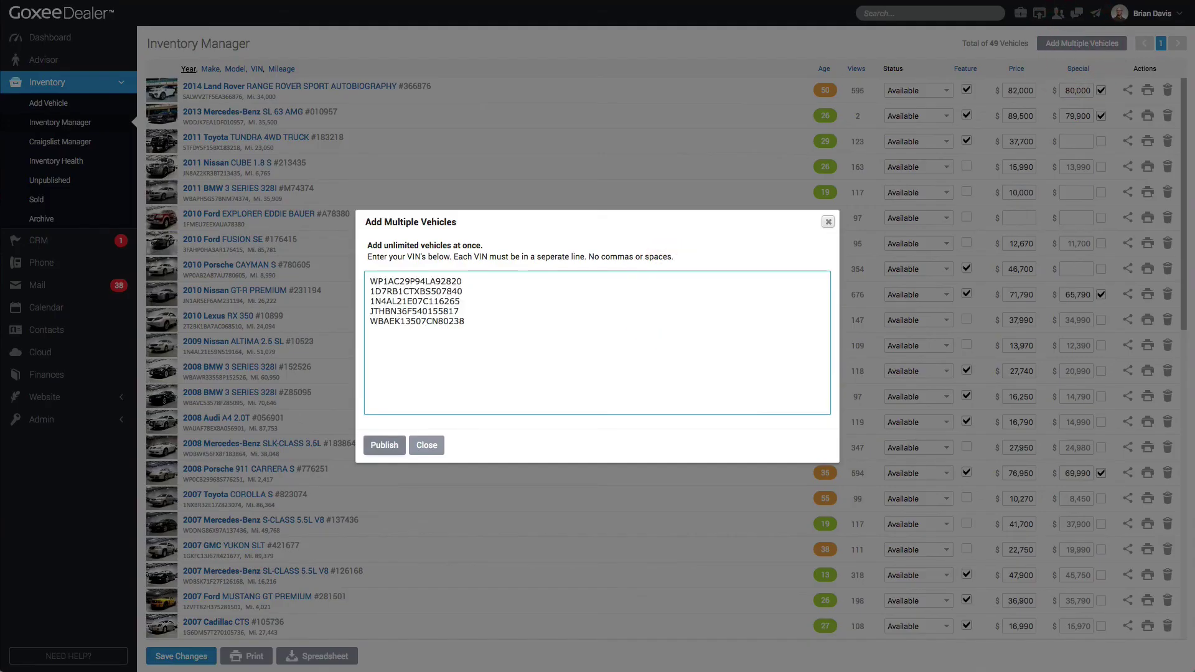
{"action": "left_click", "coordinate": [384, 445]}
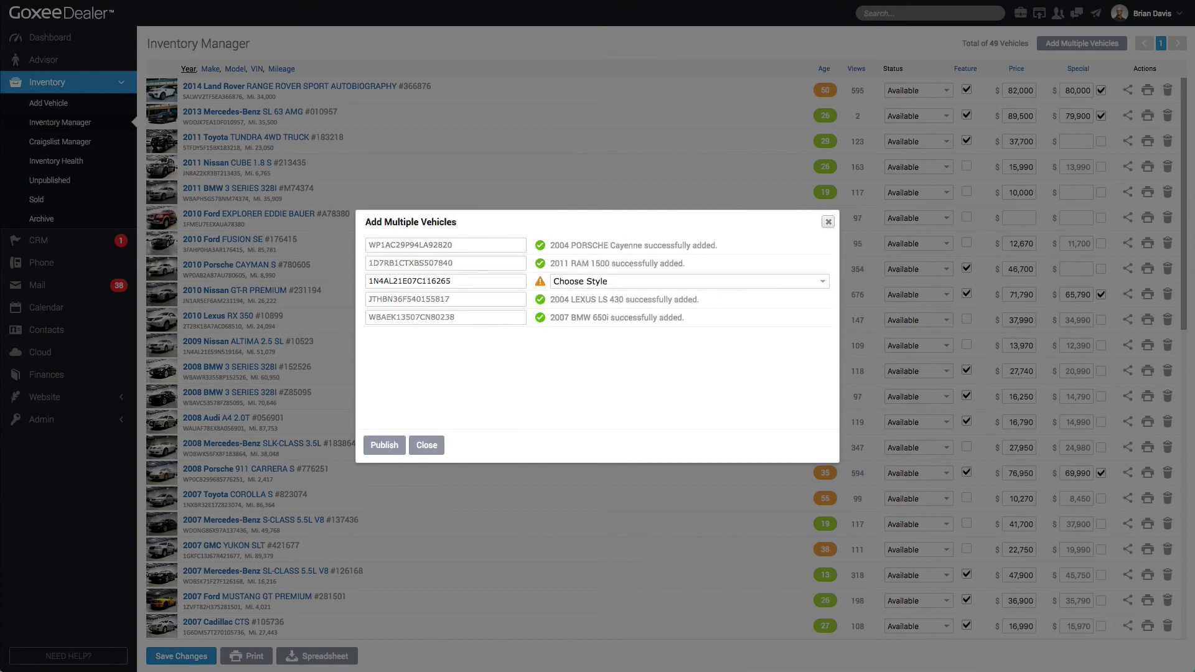
Pick the Nissan Altima Manual 2.5 S style and finish adding, bringing inventory to 54
{"action": "left_click", "coordinate": [568, 281]}
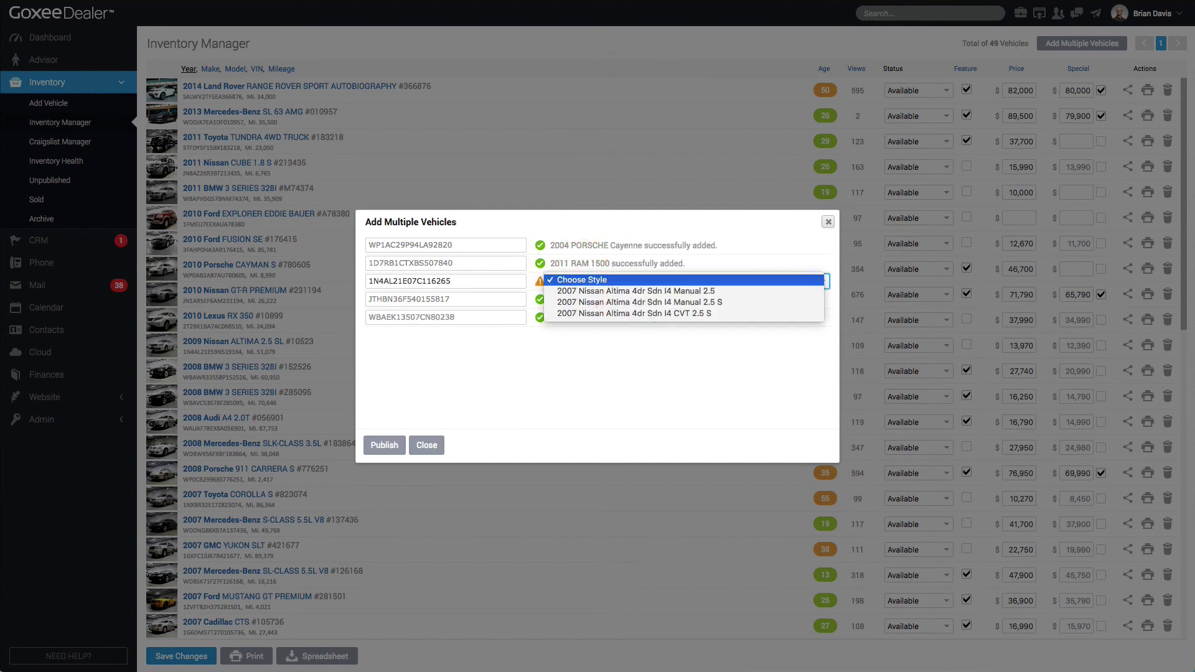
{"action": "left_click", "coordinate": [596, 300]}
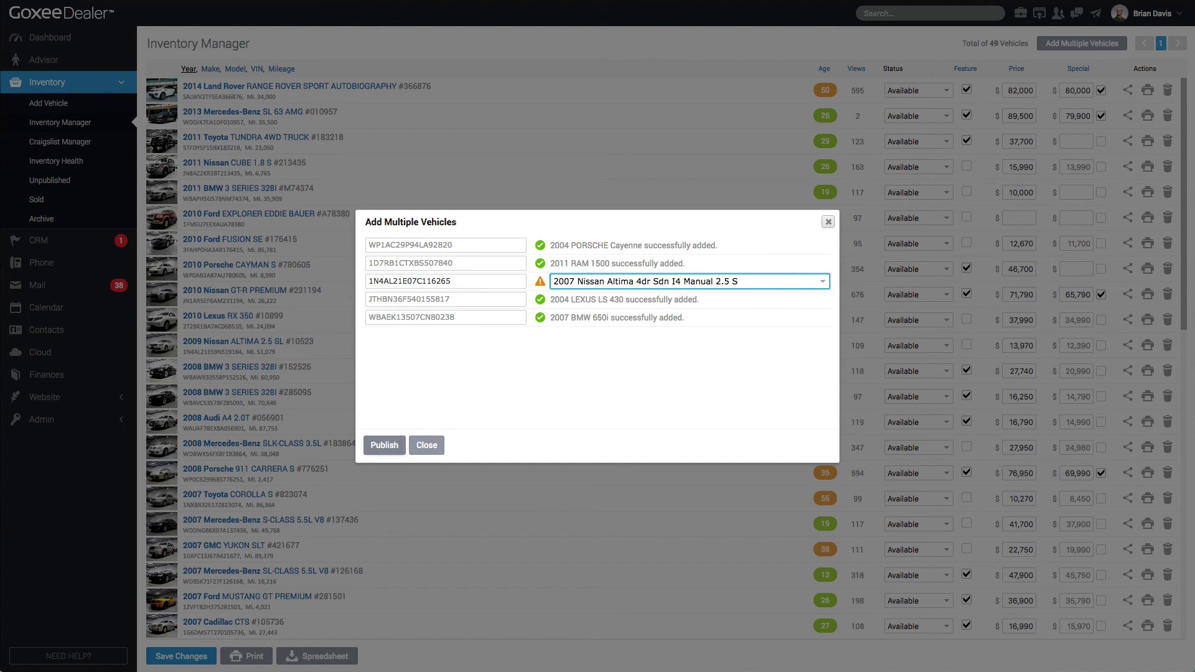
{"action": "left_click", "coordinate": [384, 445]}
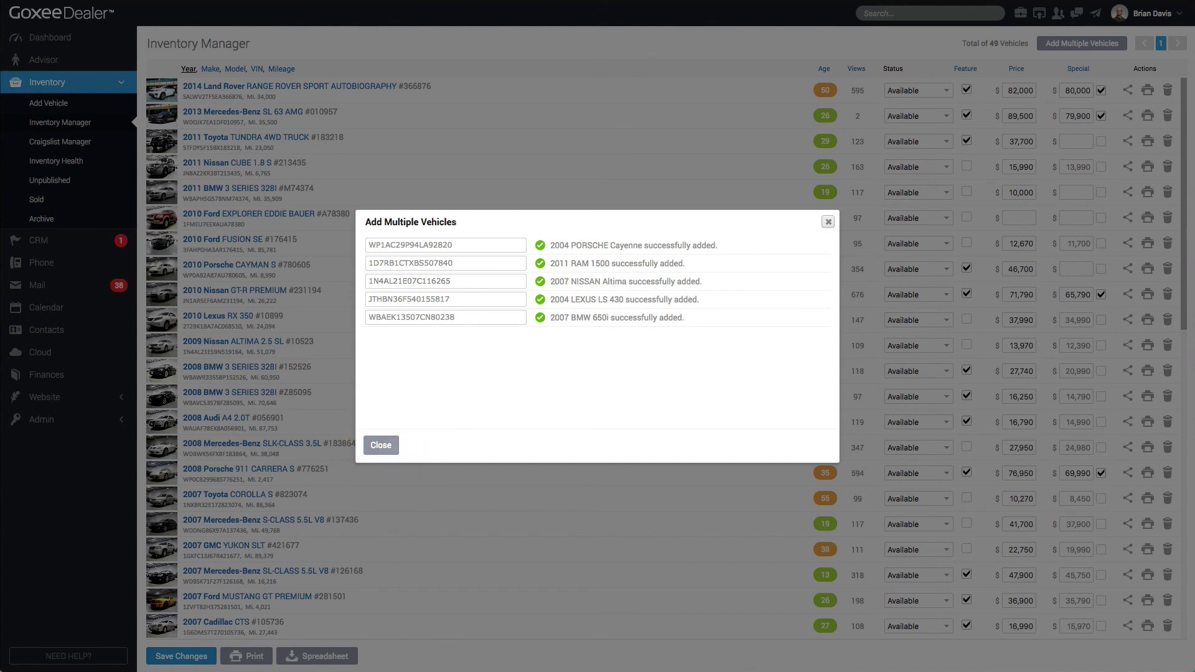
{"action": "left_click", "coordinate": [391, 445]}
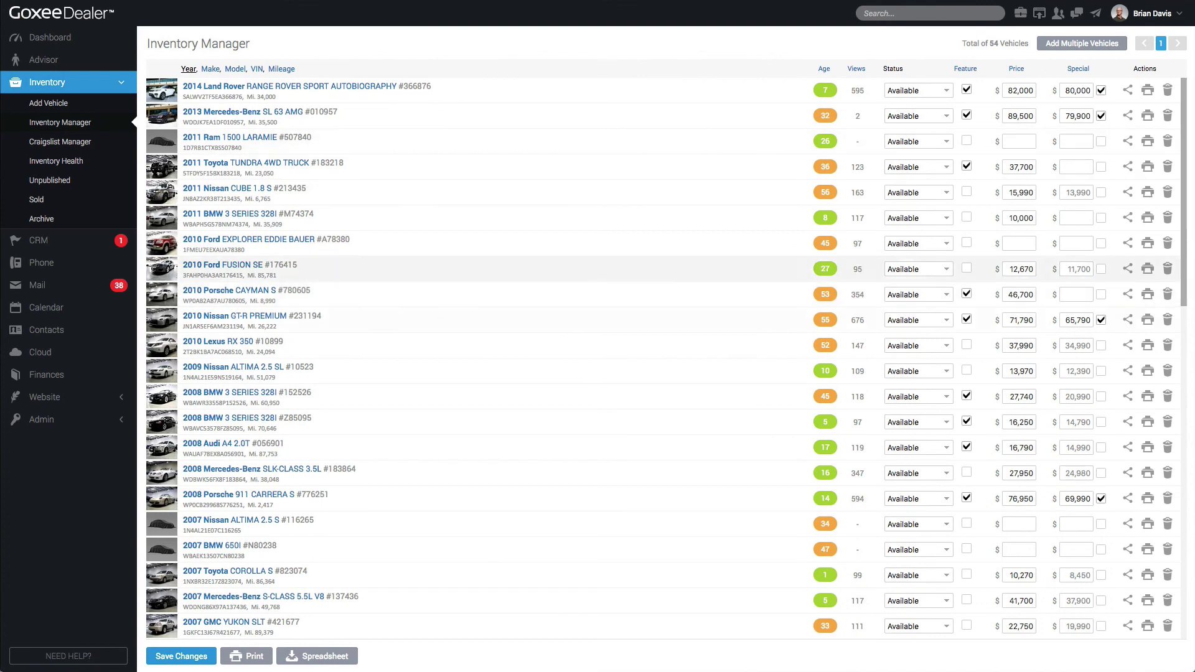
Auto-generate and save a vehicle description for the 2011 Ram 1500 Laramie
{"action": "left_click", "coordinate": [241, 138]}
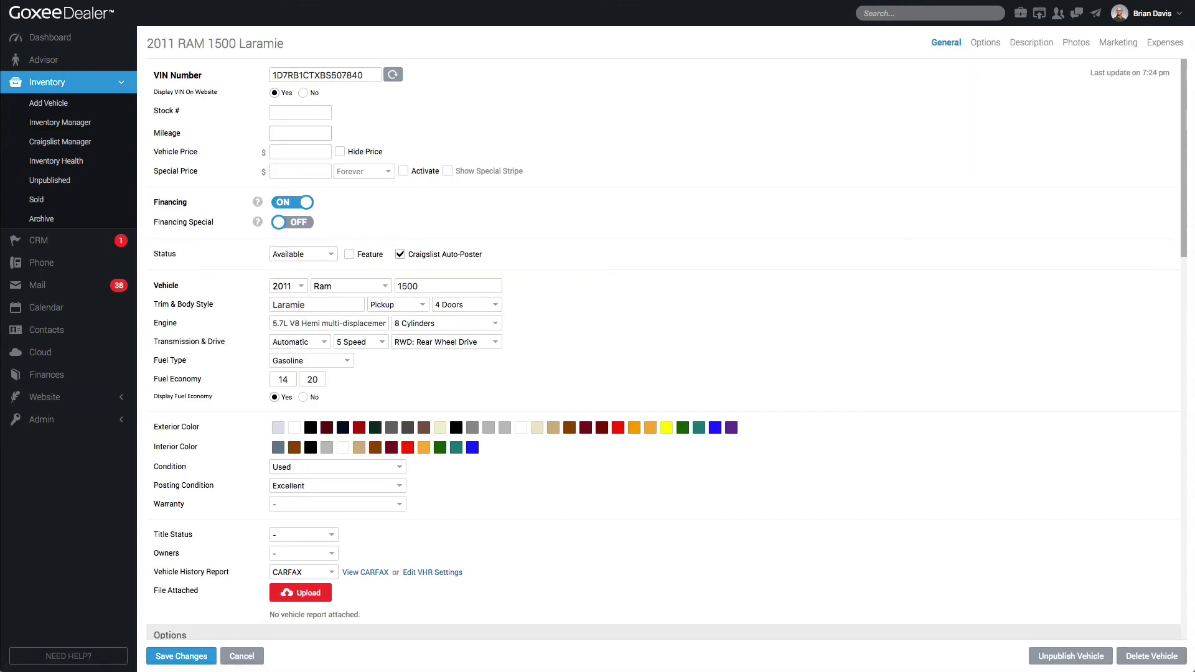
{"action": "left_click", "coordinate": [302, 152]}
{"action": "scroll", "coordinate": [274, 349], "scroll_direction": "down", "scroll_amount": 1}
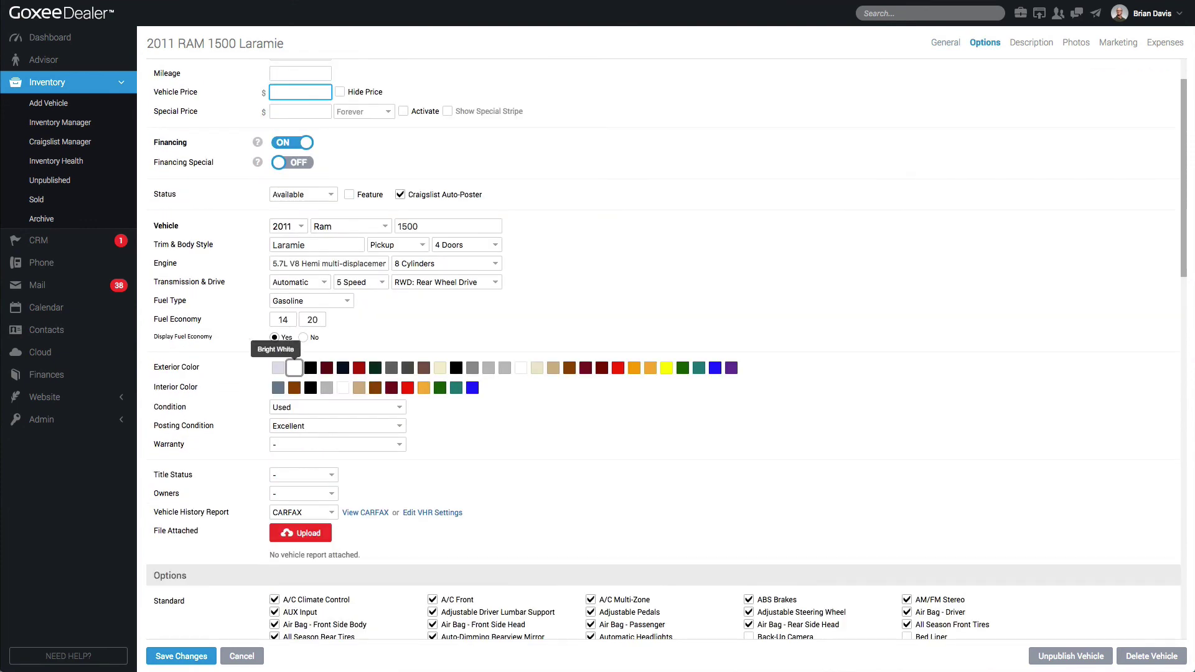
{"action": "scroll", "coordinate": [215, 511], "scroll_direction": "down", "scroll_amount": 15}
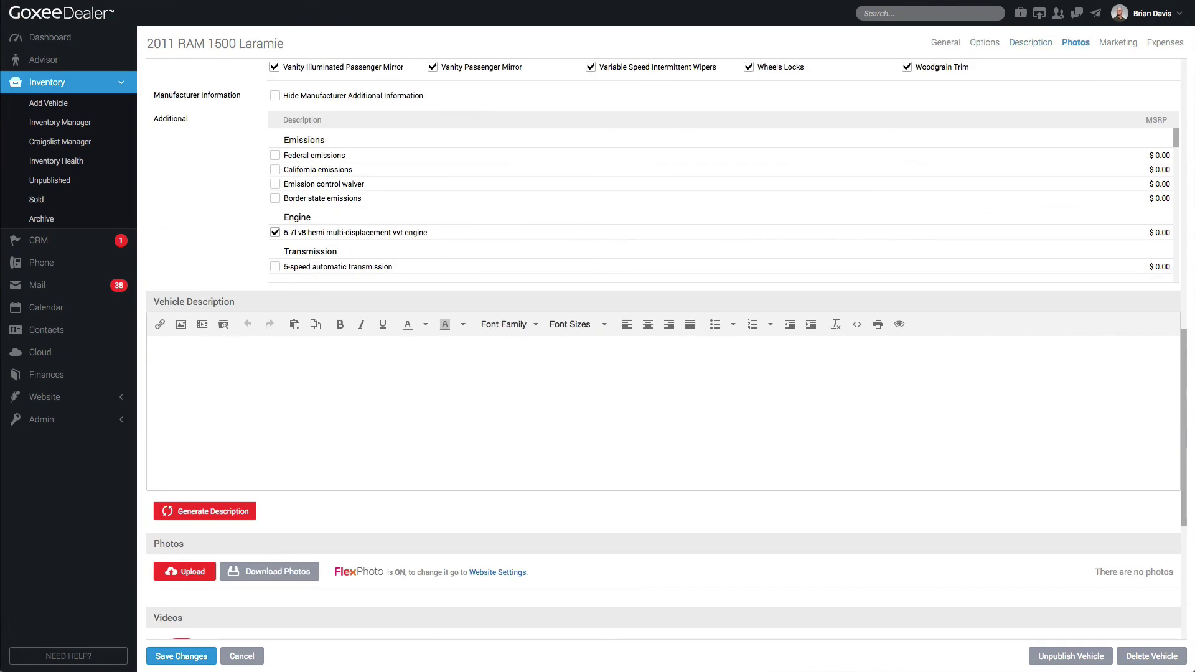
{"action": "left_click", "coordinate": [214, 511]}
{"action": "left_click", "coordinate": [181, 656]}
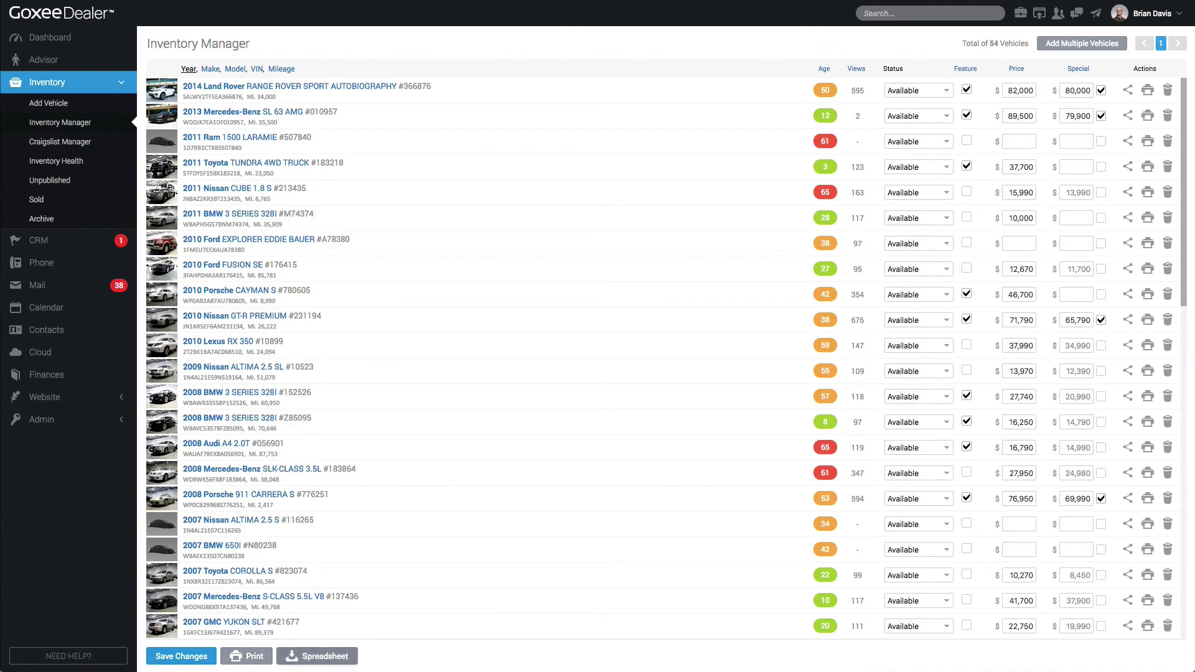
{"action": "scroll", "coordinate": [247, 656], "scroll_direction": "down", "scroll_amount": 10}
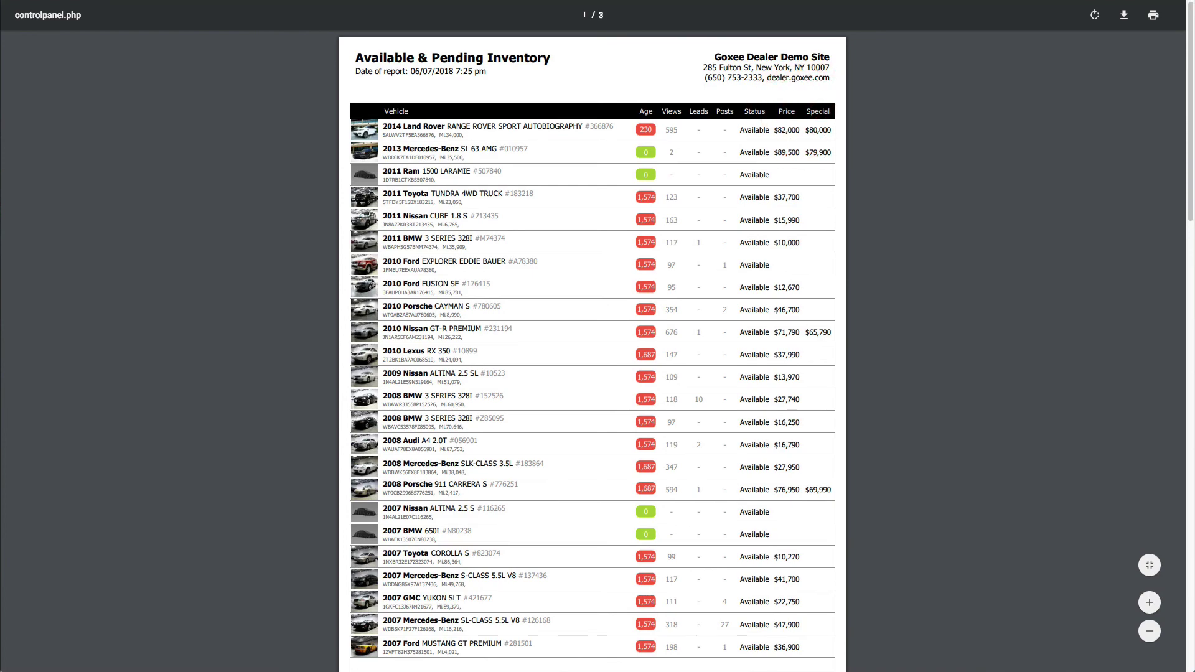
{"action": "scroll", "coordinate": [592, 351], "scroll_direction": "down", "scroll_amount": 8}
{"action": "scroll", "coordinate": [592, 351], "scroll_direction": "down", "scroll_amount": 9}
{"action": "scroll", "coordinate": [592, 351], "scroll_direction": "up", "scroll_amount": 14}
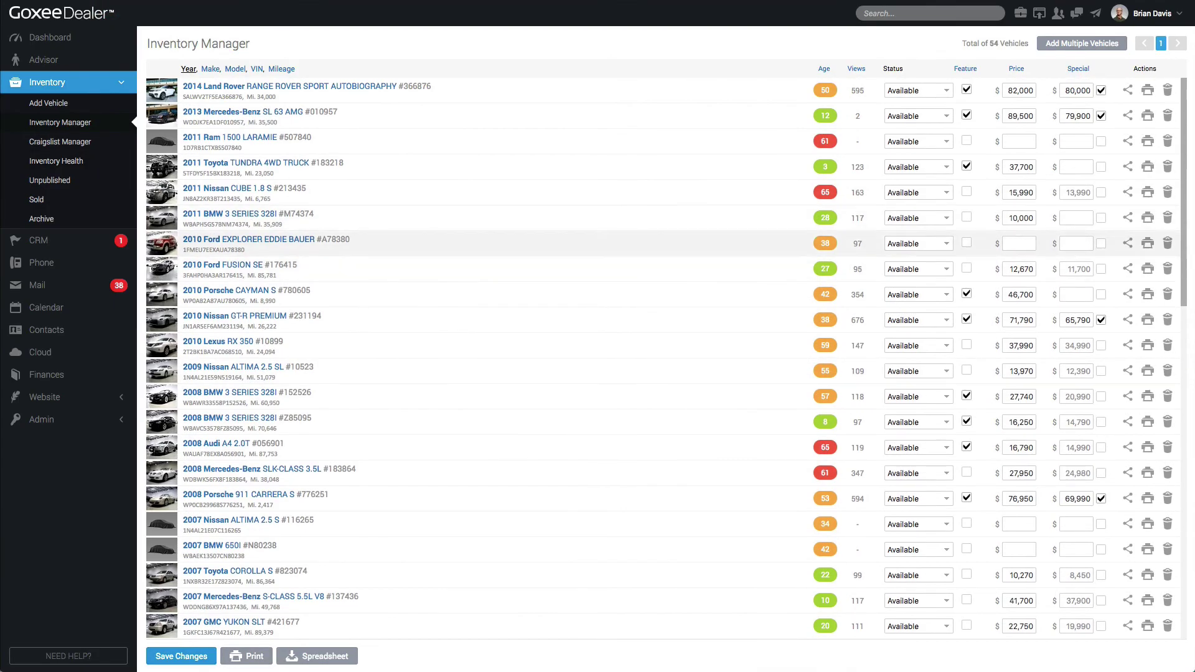
Open Inventory Health and view the 2013 Mercedes-Benz SL 63 AMG website listing at $79,900
{"action": "left_click", "coordinate": [56, 160]}
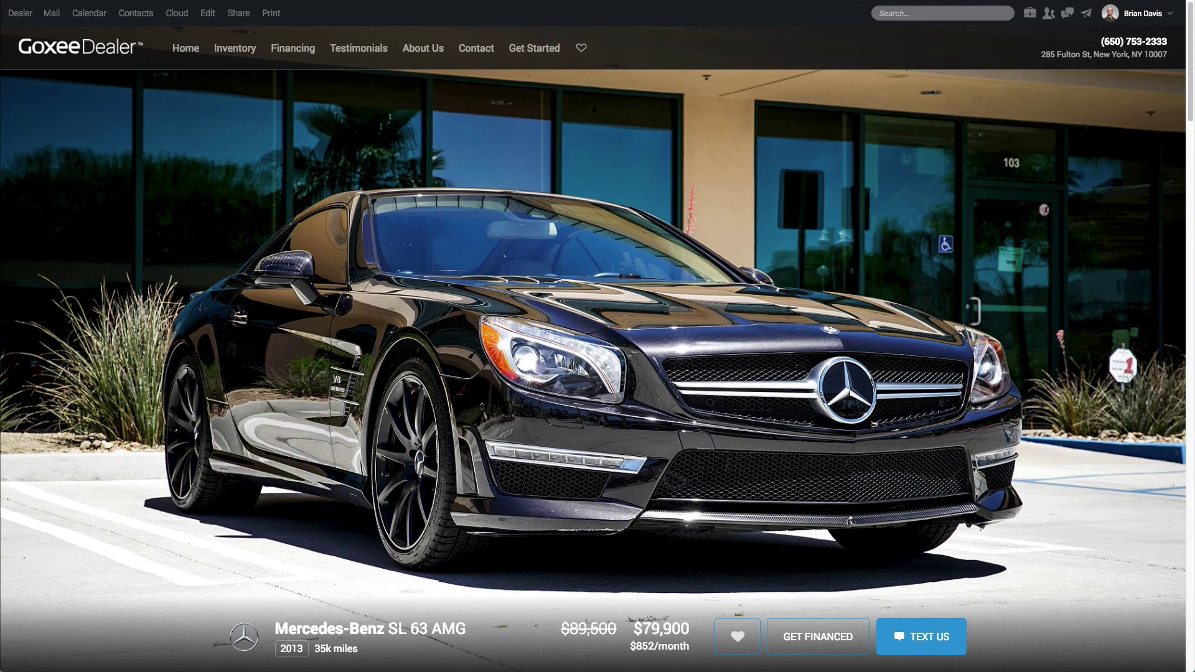
{"action": "scroll", "coordinate": [597, 348], "scroll_direction": "down", "scroll_amount": 3}
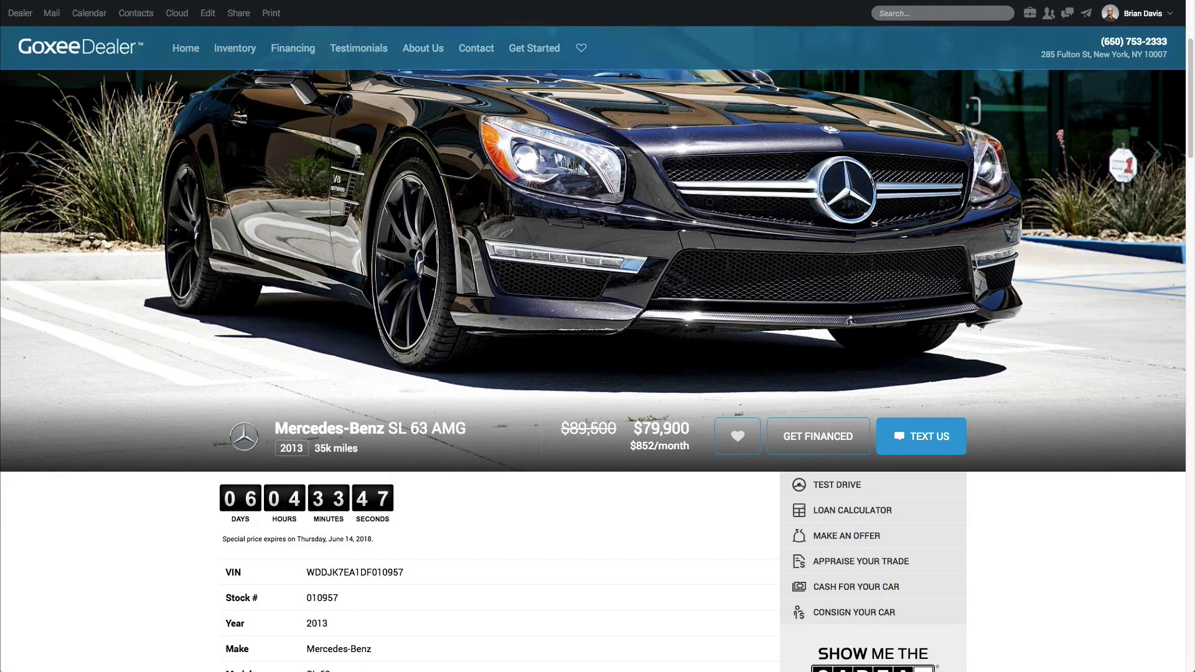
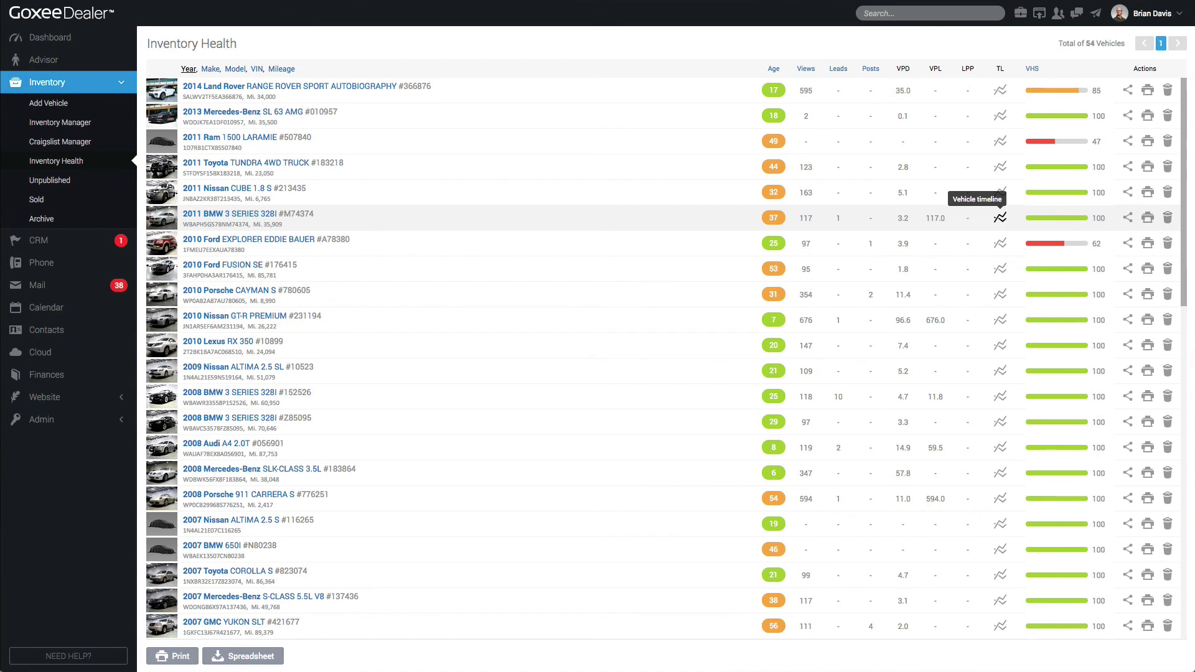
Expand the 2011 BMW 3 Series 328I views, leads and posts timeline, then go to the Dashboard
{"action": "left_click", "coordinate": [1001, 218]}
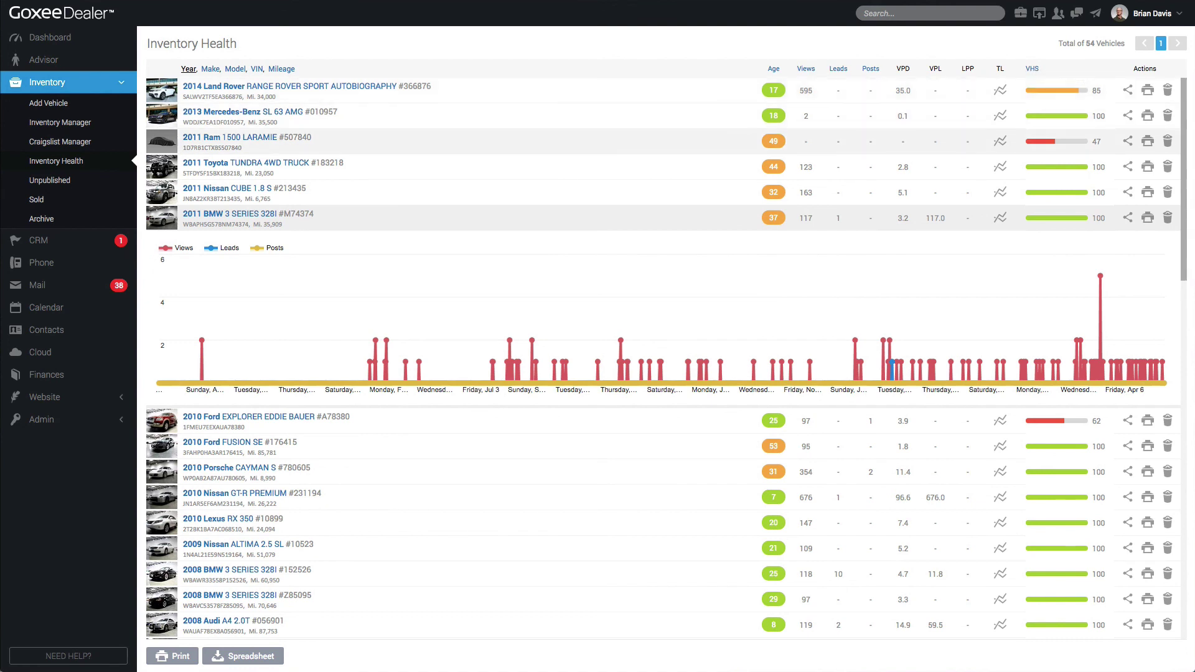
{"action": "mouse_move", "coordinate": [1055, 142]}
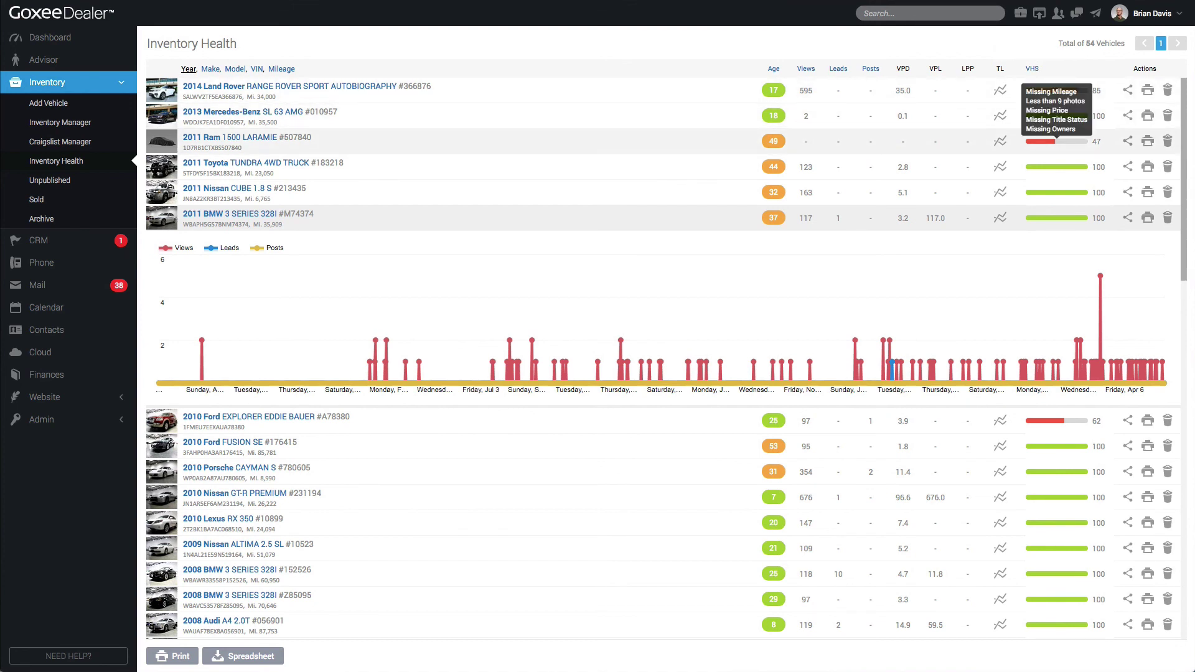
{"action": "left_click", "coordinate": [48, 38]}
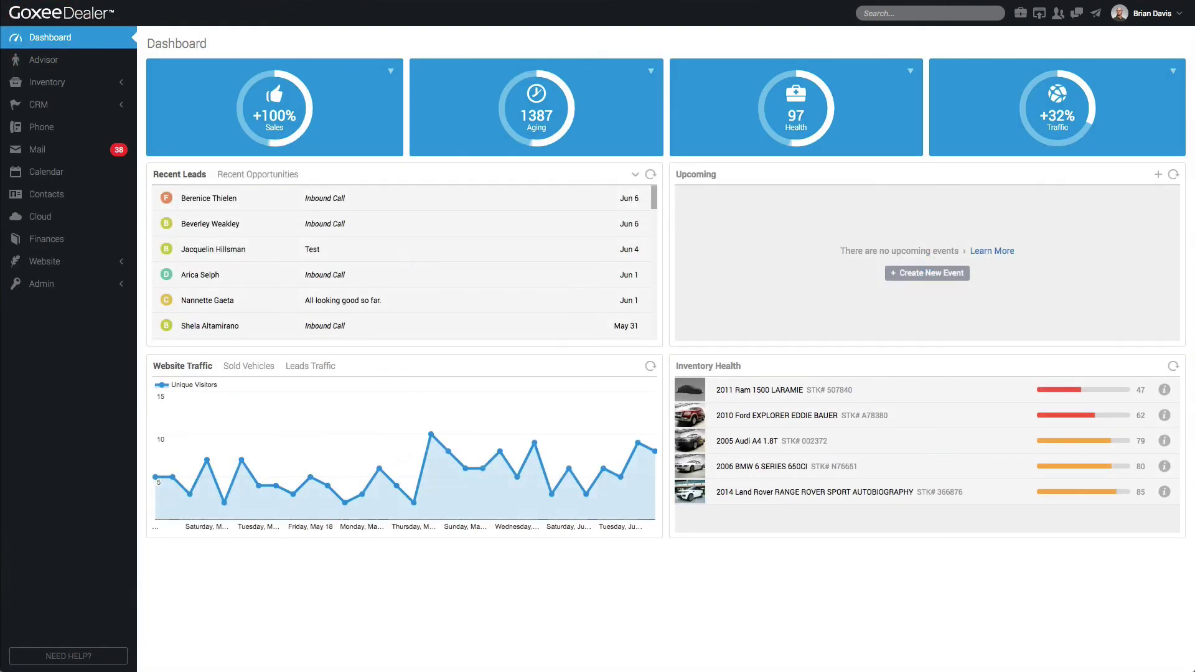
Check why the 2010 Ford Explorer scores 62 on the Dashboard, then return to Inventory Health
{"action": "mouse_move", "coordinate": [676, 352]}
{"action": "left_mouse_down"}
{"action": "mouse_move", "coordinate": [772, 410]}
{"action": "mouse_move", "coordinate": [1182, 552]}
{"action": "left_mouse_up"}
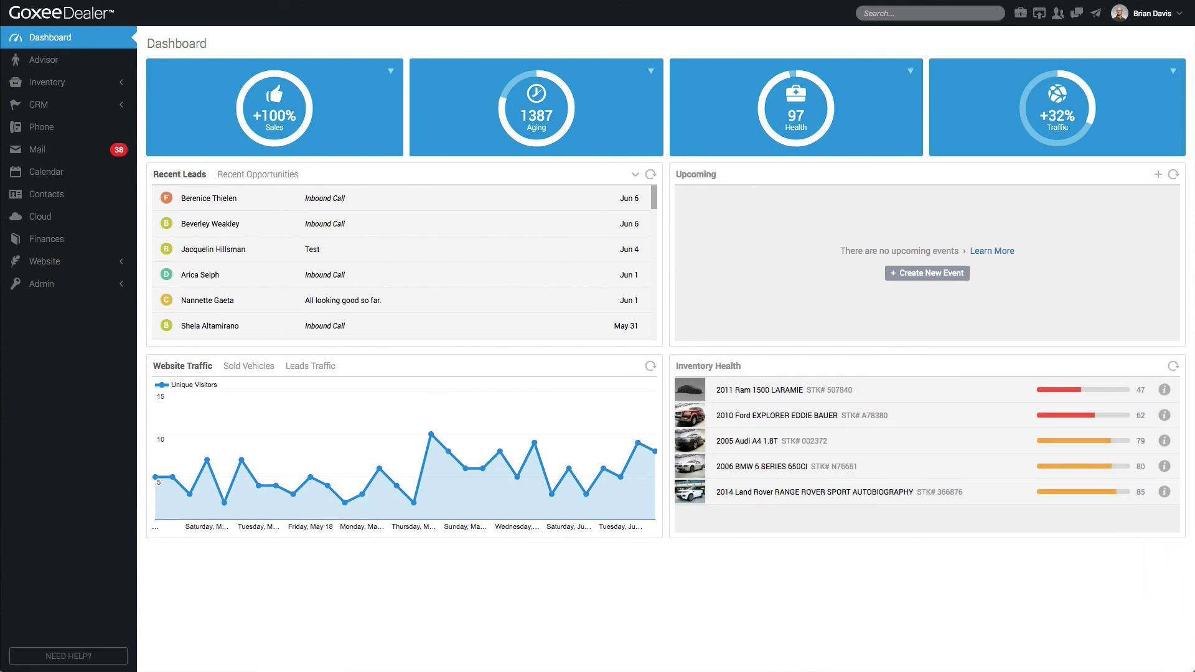
{"action": "left_click", "coordinate": [1164, 415]}
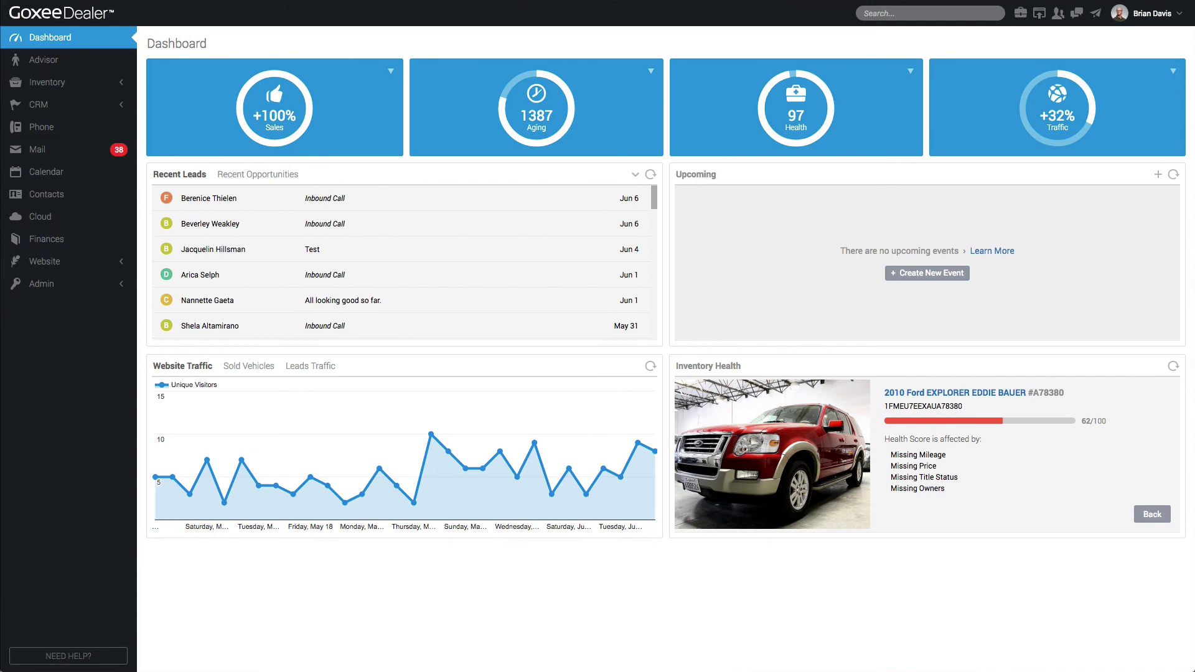
{"action": "left_click", "coordinate": [46, 82]}
{"action": "left_click", "coordinate": [62, 161]}
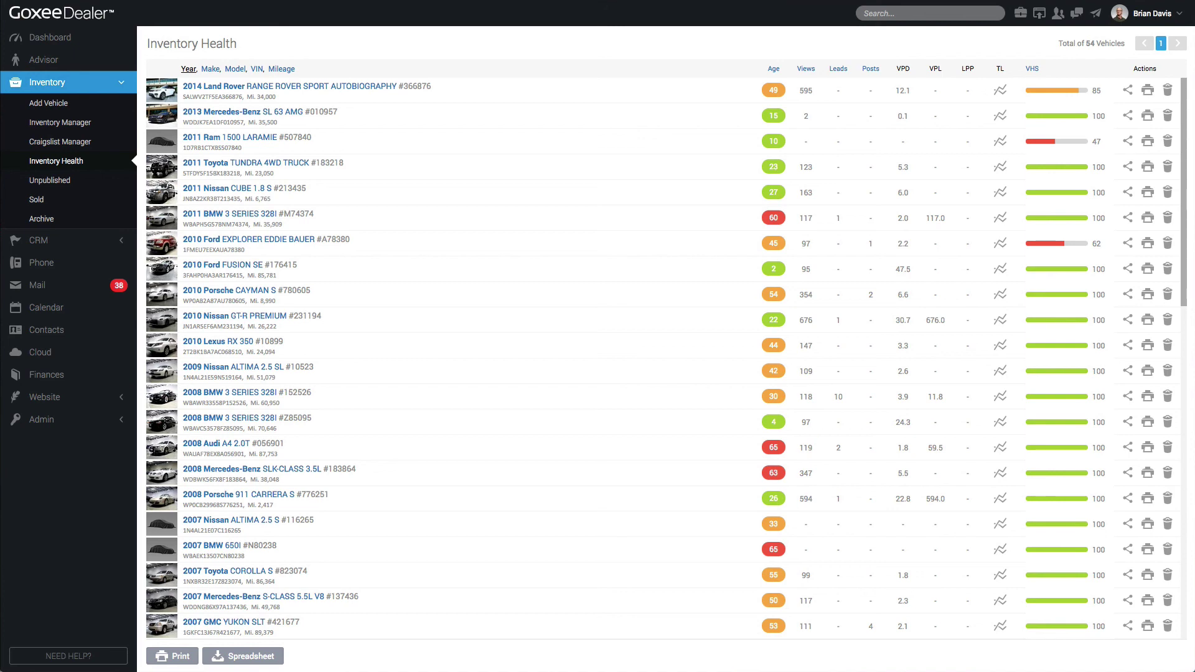
Review the Inventory Health VHS scores, then list the 38 unpublished vehicles
{"action": "scroll", "coordinate": [666, 311], "scroll_direction": "down", "scroll_amount": 9}
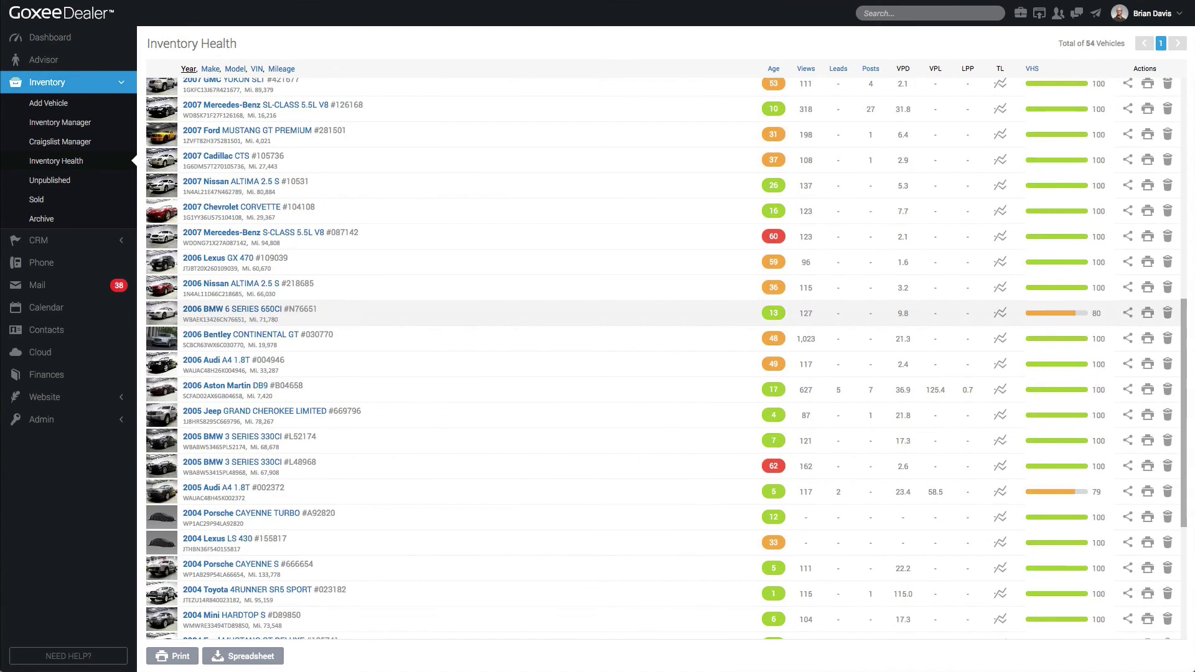
{"action": "mouse_move", "coordinate": [1057, 313]}
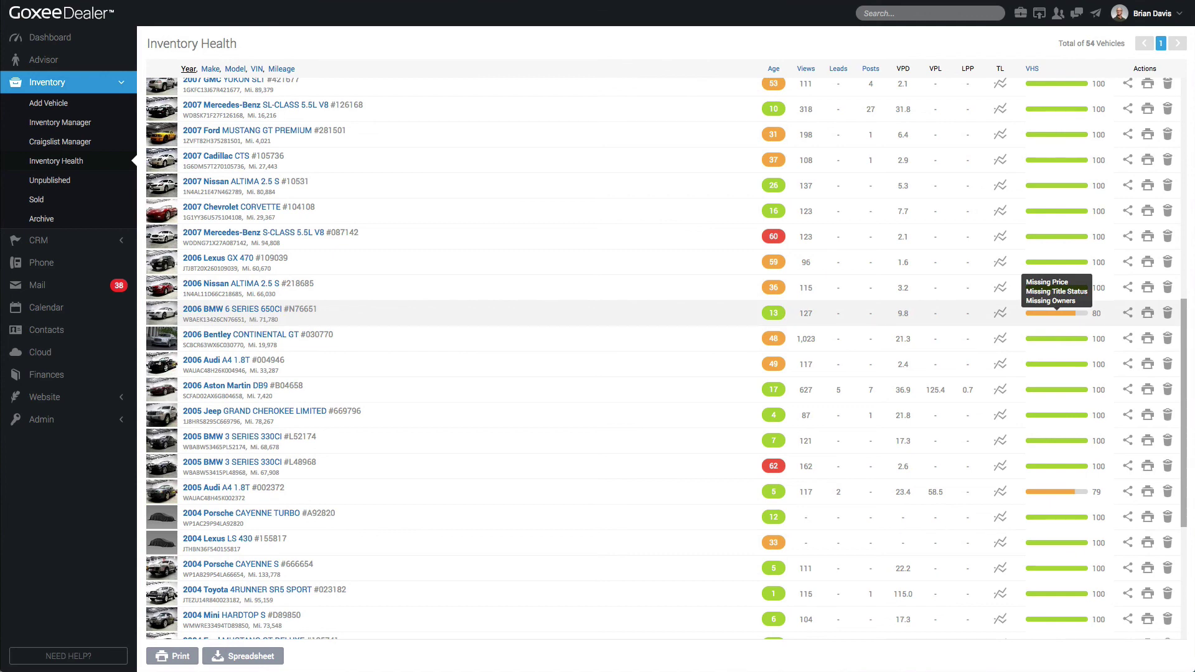
{"action": "scroll", "coordinate": [666, 359], "scroll_direction": "up", "scroll_amount": 9}
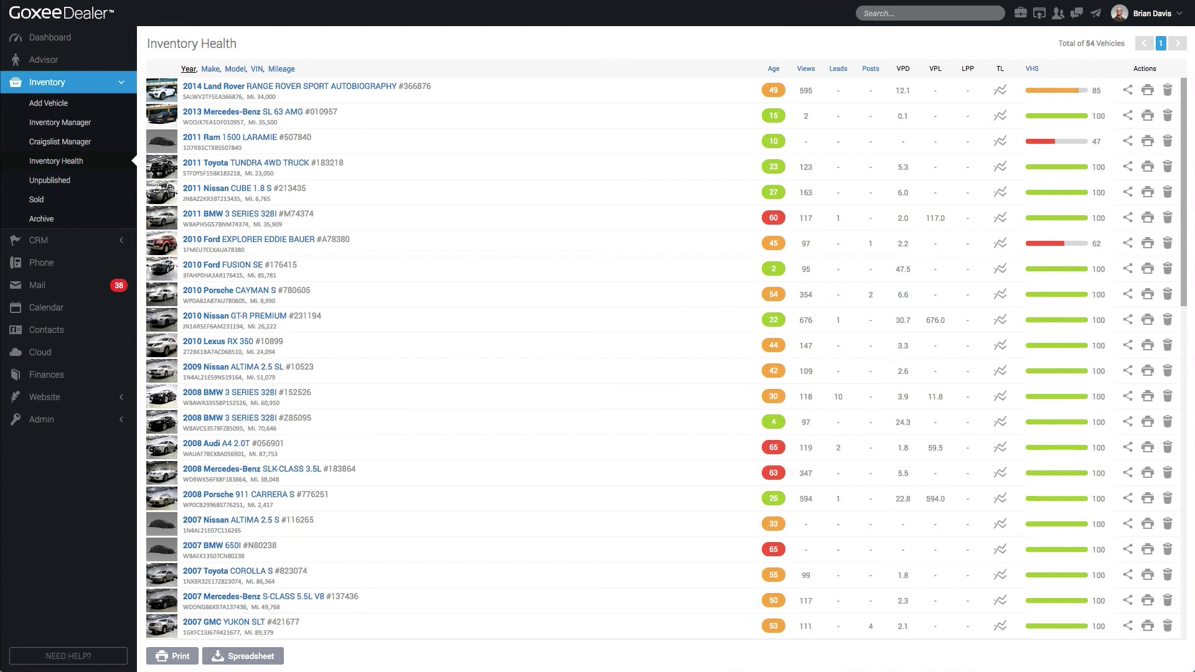
{"action": "left_click", "coordinate": [45, 181]}
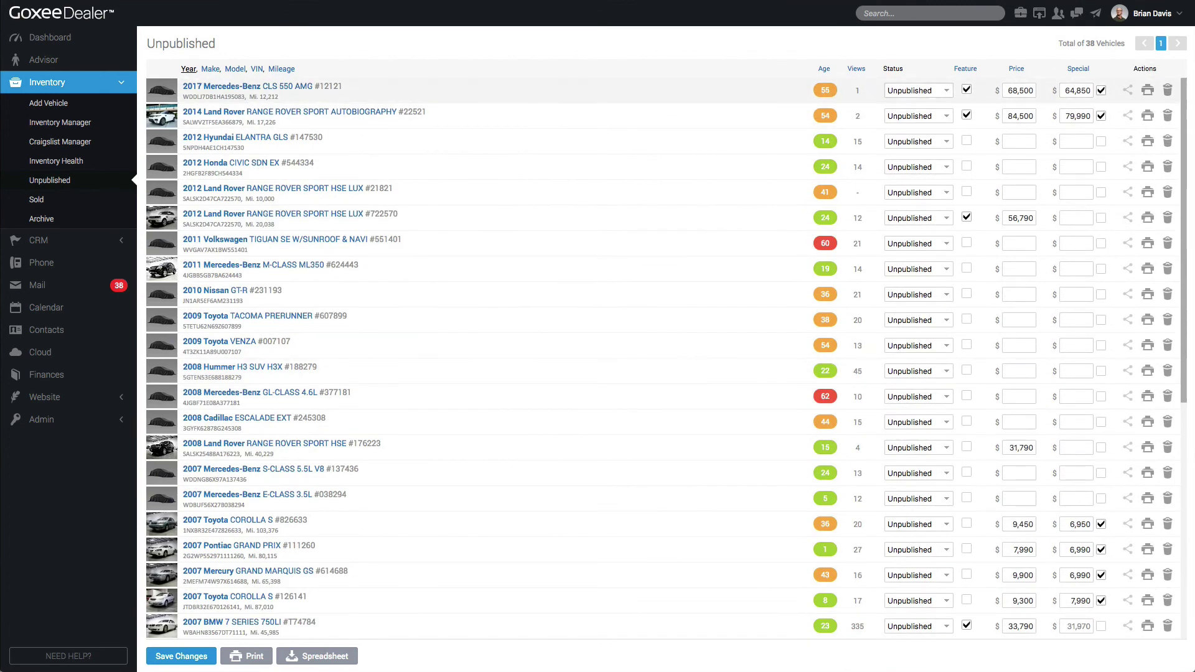
Check the first unpublished vehicle's status choices without changing its status
{"action": "left_click", "coordinate": [918, 91]}
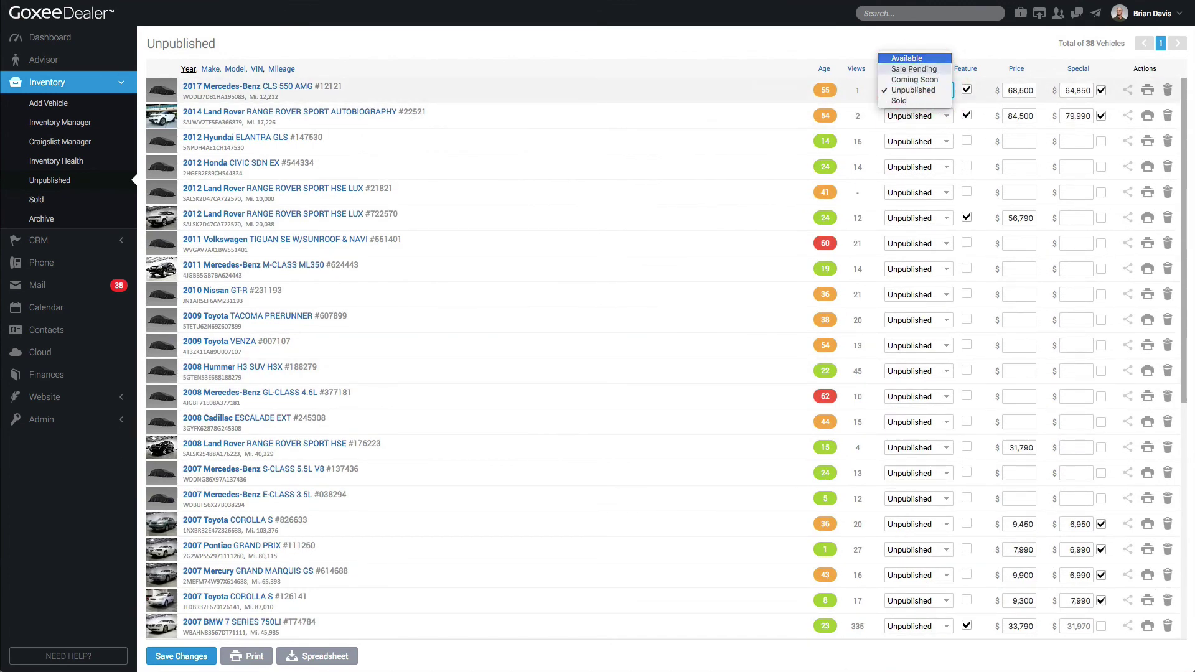
{"action": "left_click", "coordinate": [961, 40]}
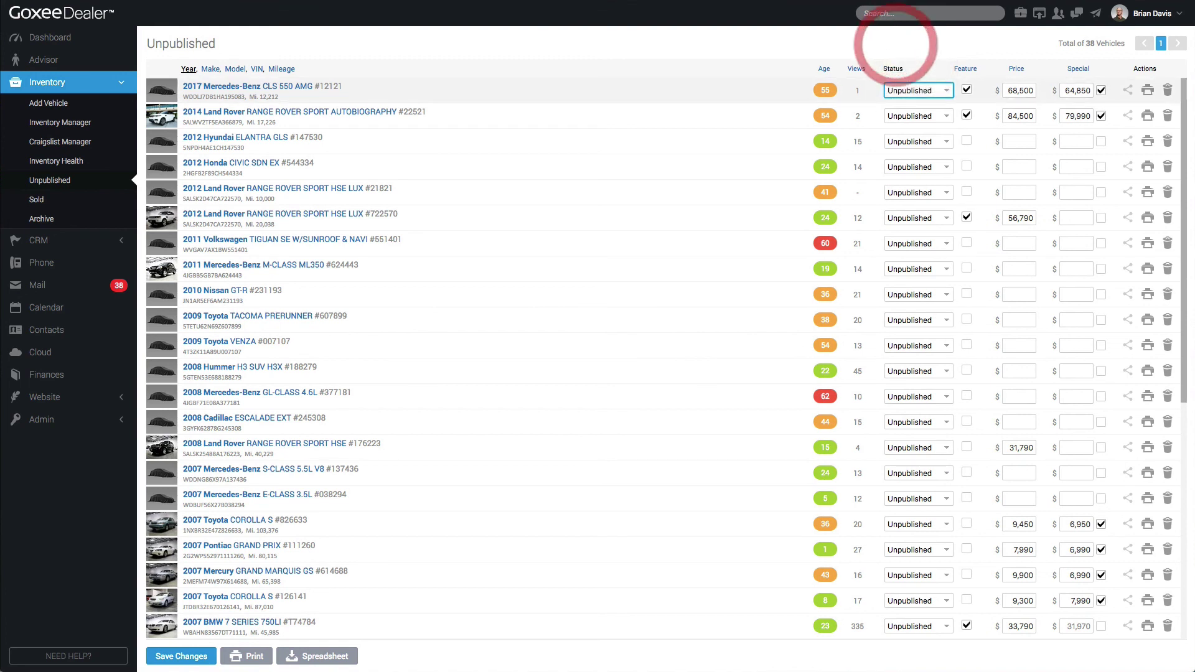
{"action": "left_click", "coordinate": [928, 88]}
{"action": "left_click", "coordinate": [955, 41]}
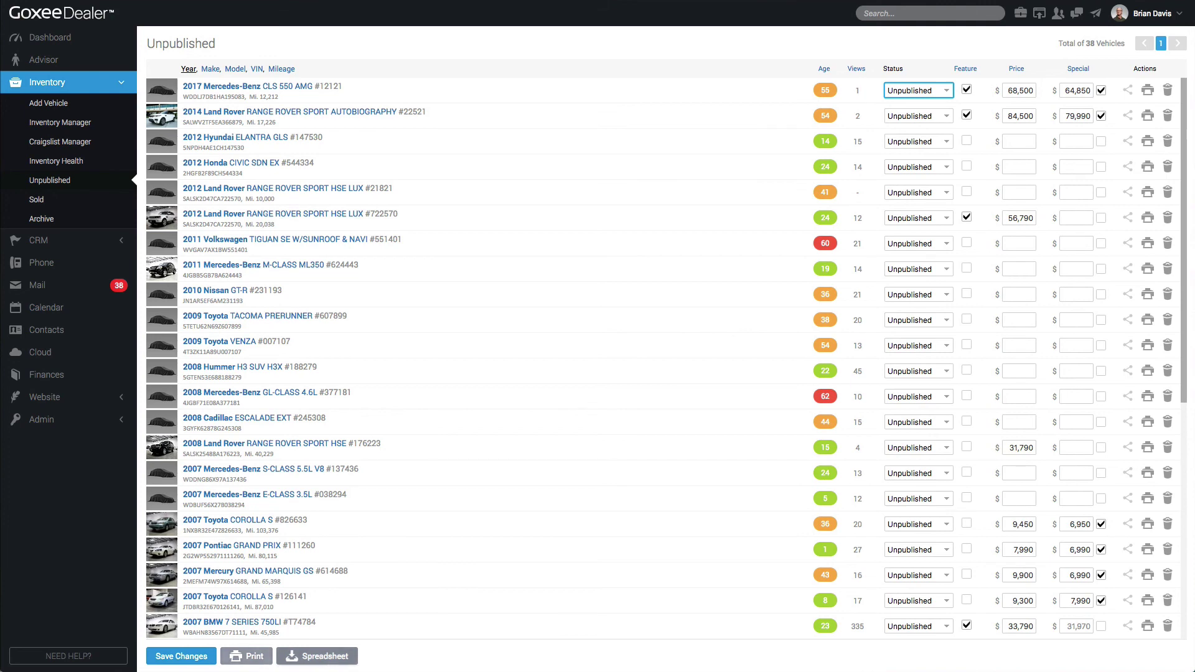
Preview the printable unpublished inventory report, then show the 4 sold vehicles
{"action": "left_click", "coordinate": [255, 655]}
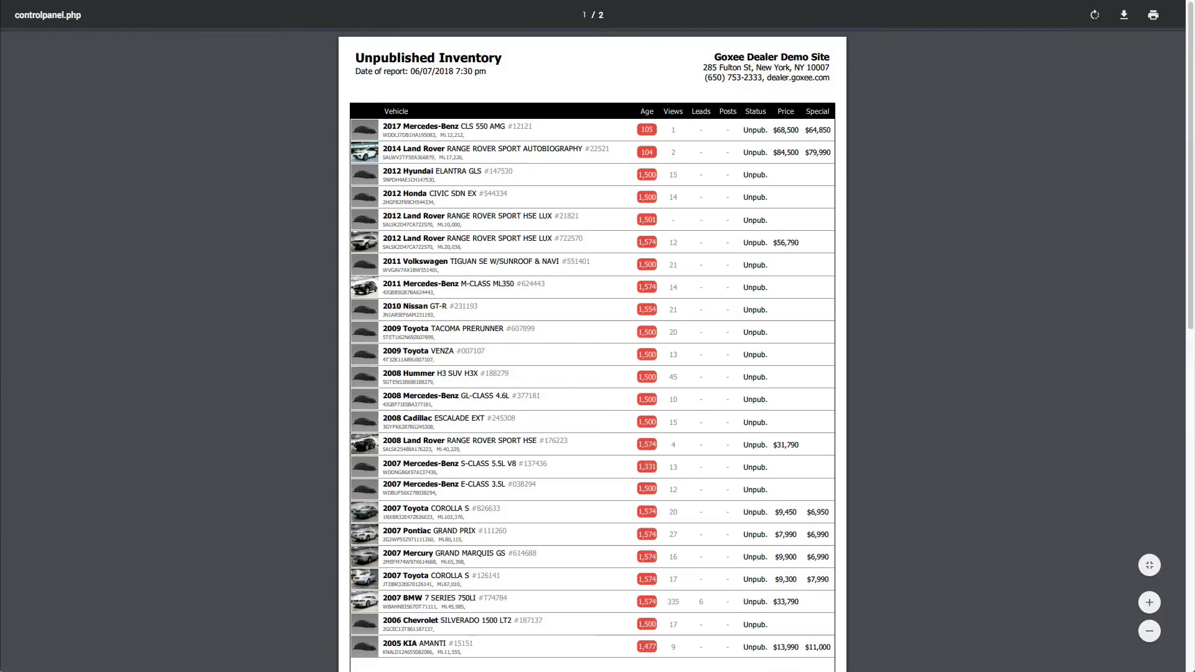
{"action": "scroll", "coordinate": [592, 348], "scroll_direction": "down", "scroll_amount": 15}
{"action": "scroll", "coordinate": [592, 348], "scroll_direction": "up", "scroll_amount": 15}
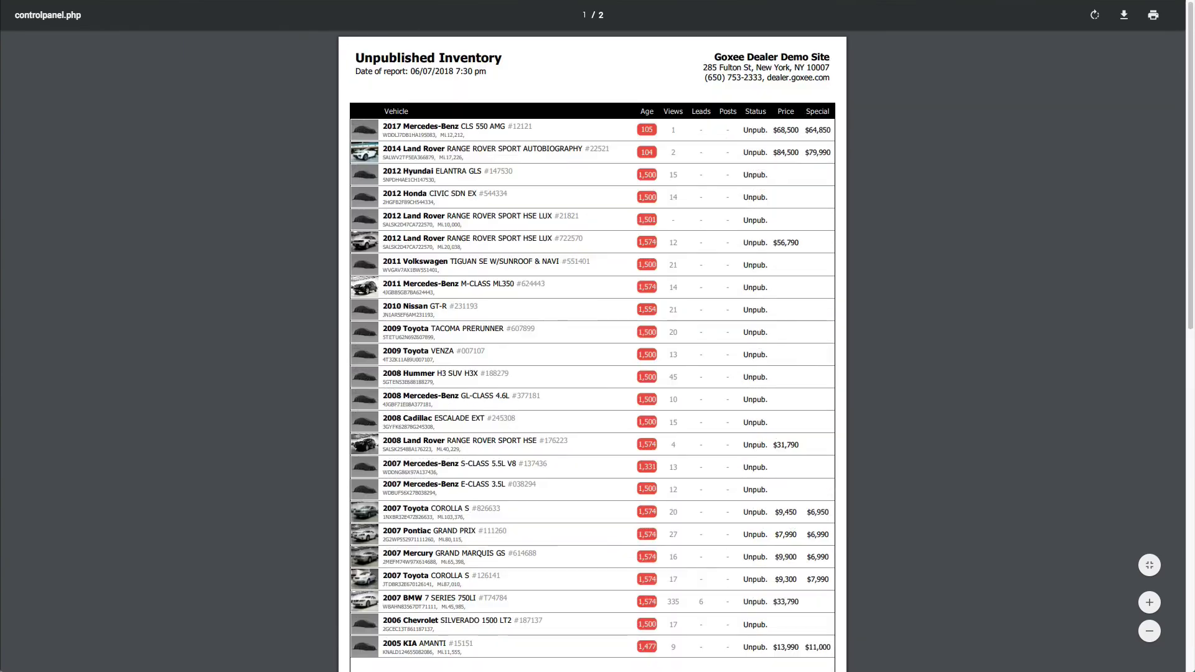
{"action": "left_click", "coordinate": [204, 34]}
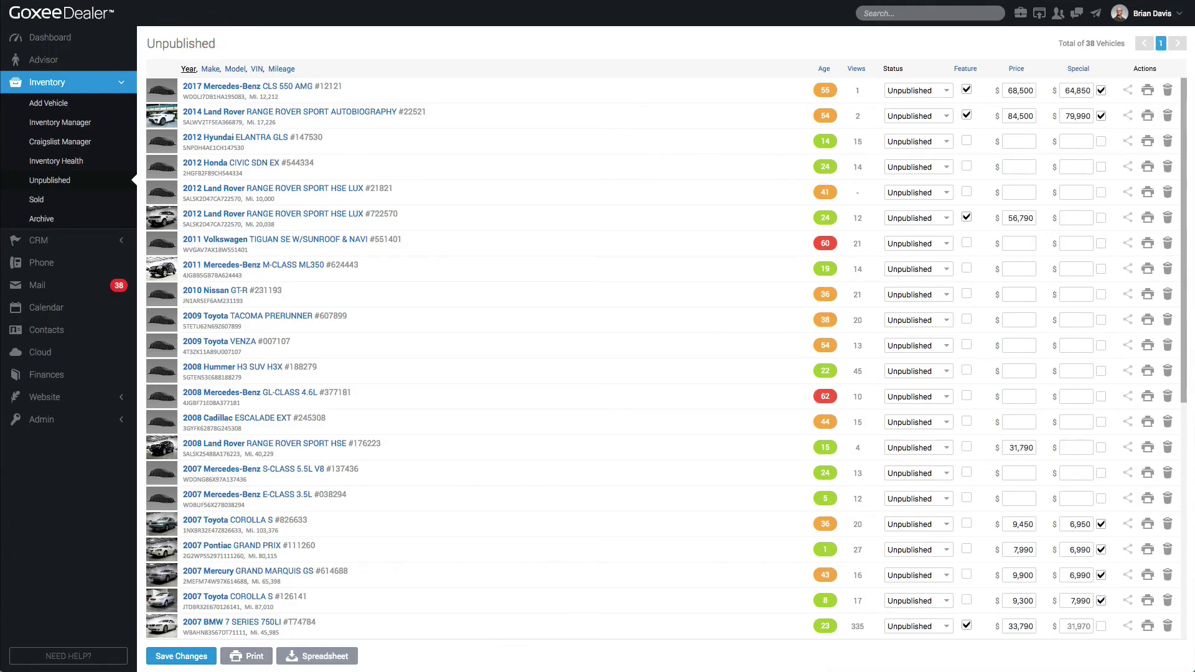
{"action": "left_click_drag", "start_coordinate": [784, 39], "coordinate": [1174, 389]}
{"action": "left_click", "coordinate": [36, 200]}
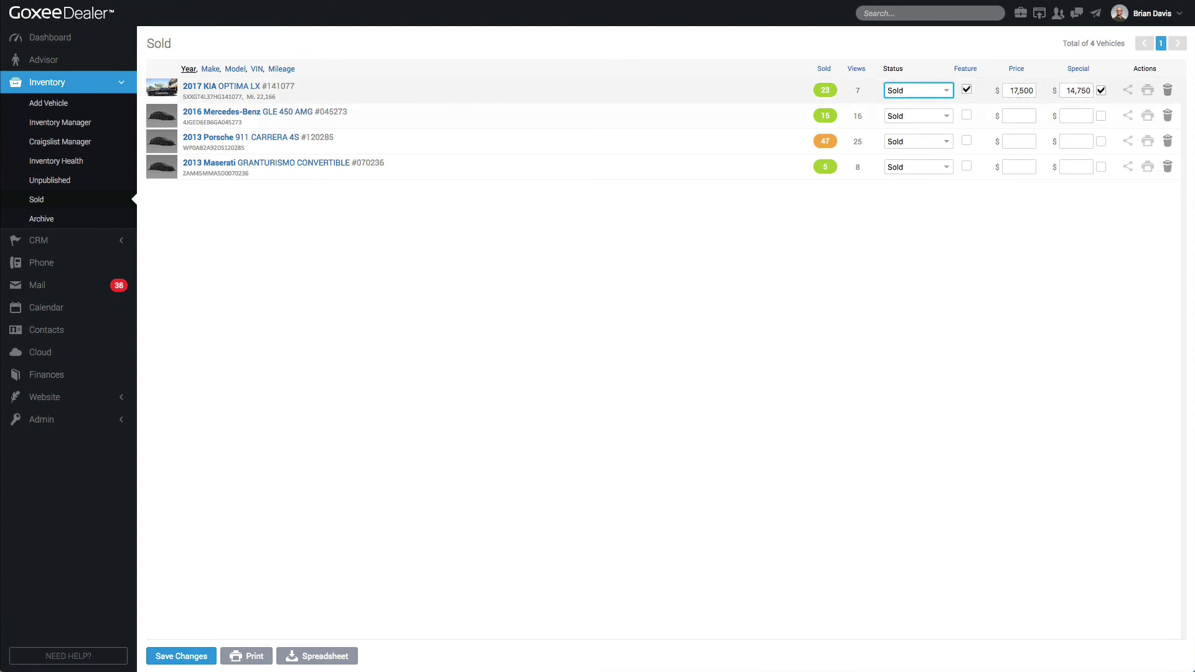
Keep the 2017 KIA Optima LX as Sold, print the sold list, and show the Archive
{"action": "left_click", "coordinate": [918, 90]}
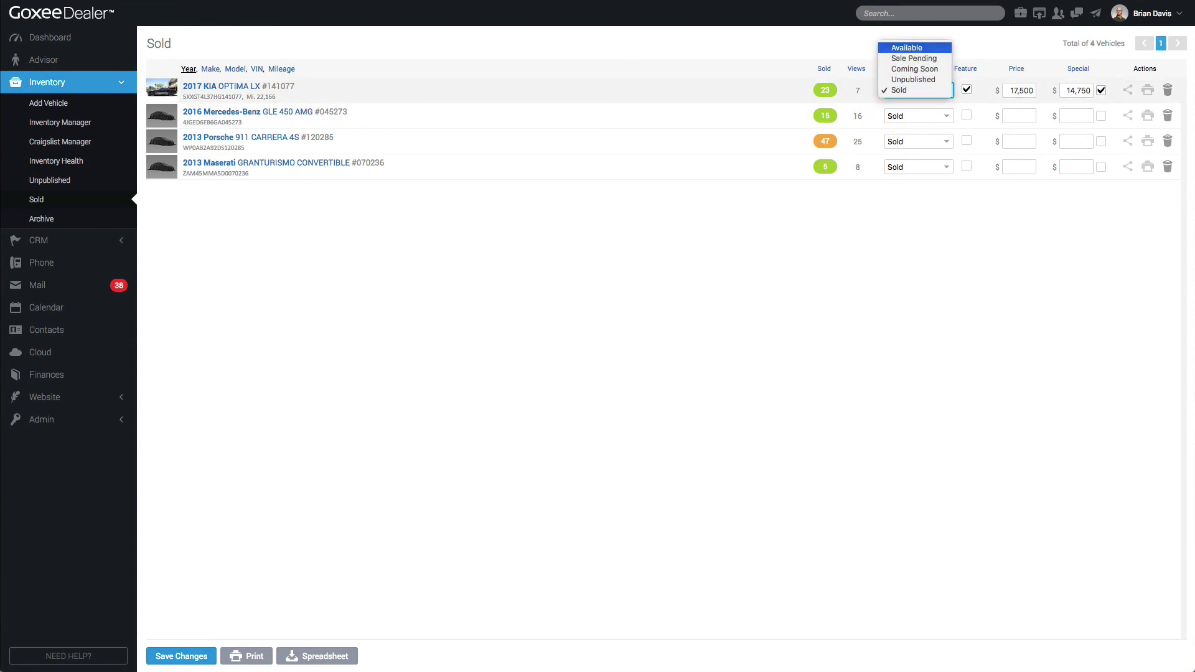
{"action": "key", "text": "Down"}
{"action": "key", "text": "Down"}
{"action": "key", "text": "Down"}
{"action": "key", "text": "Down"}
{"action": "key", "text": "Return"}
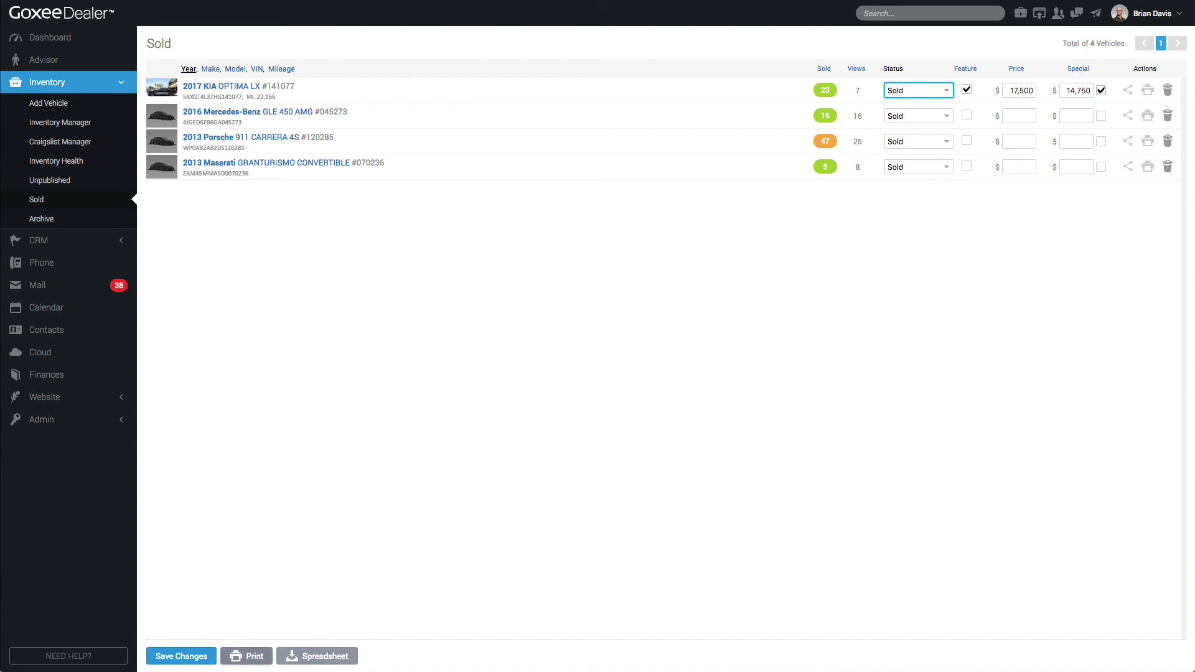
{"action": "left_click", "coordinate": [253, 655]}
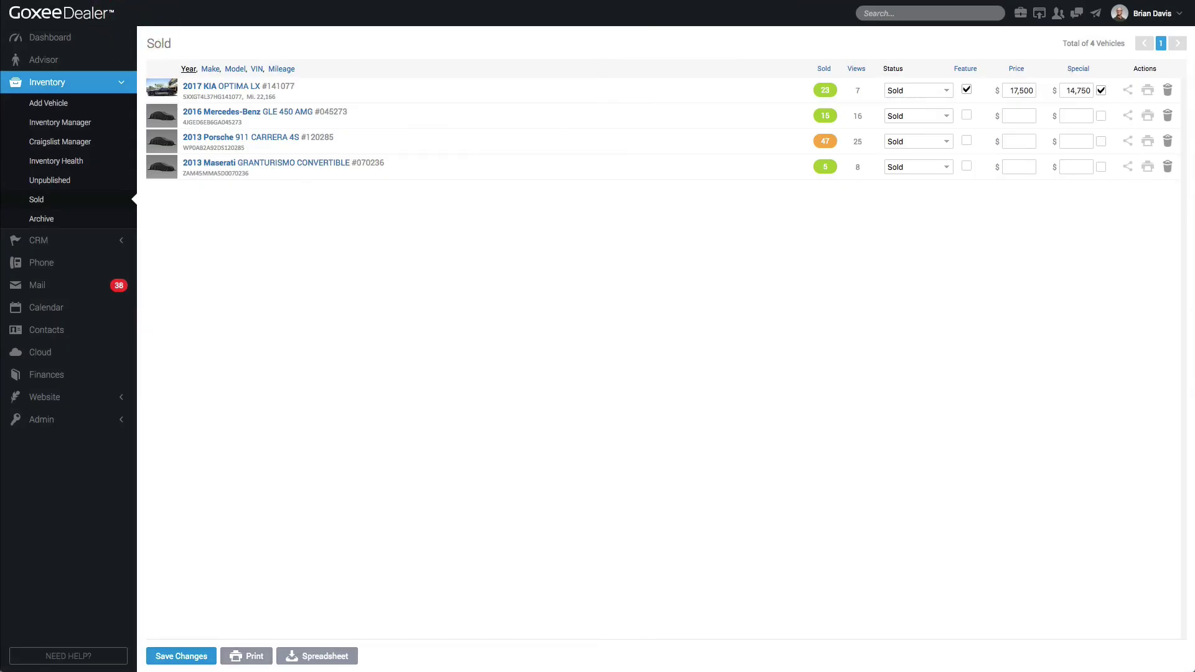
{"action": "left_click", "coordinate": [54, 217]}
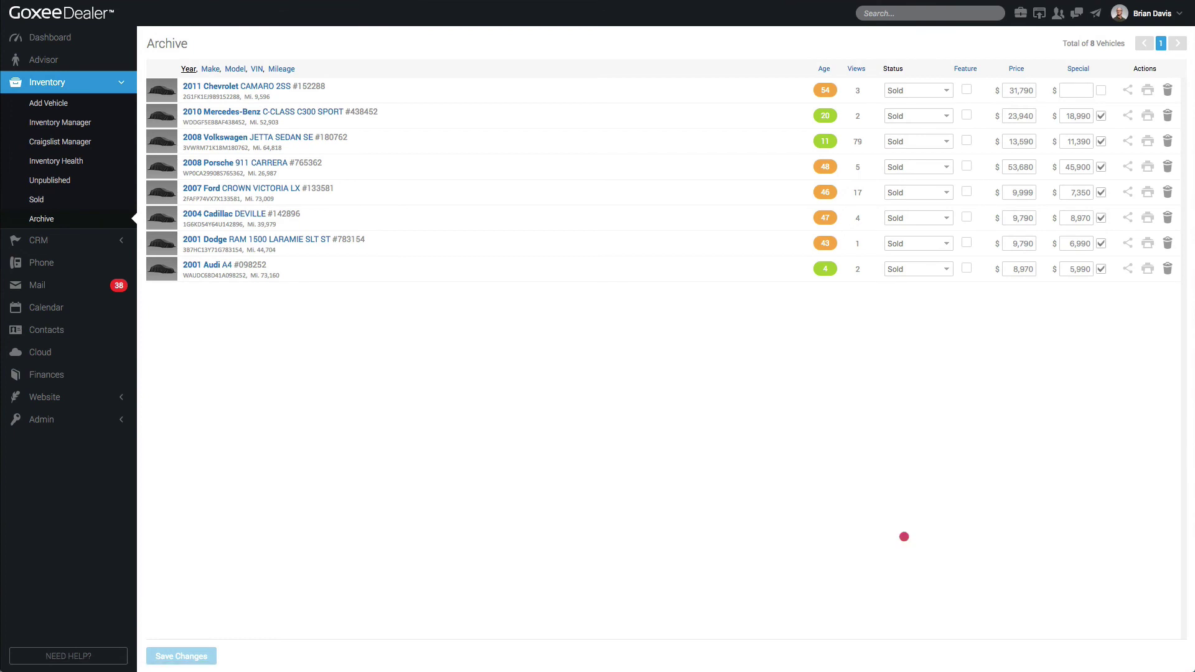
View the archived 2010 Mercedes-Benz C-Class details, then return to the Inventory Manager list
{"action": "left_click", "coordinate": [904, 536]}
{"action": "left_click", "coordinate": [586, 366]}
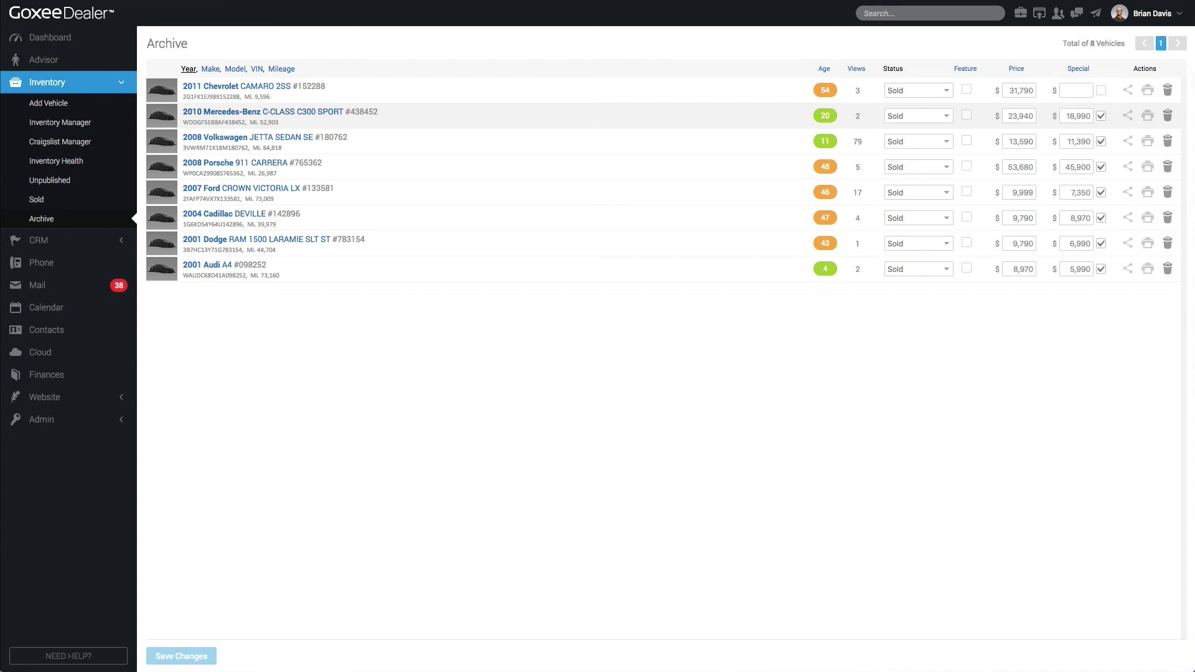
{"action": "left_click", "coordinate": [269, 113]}
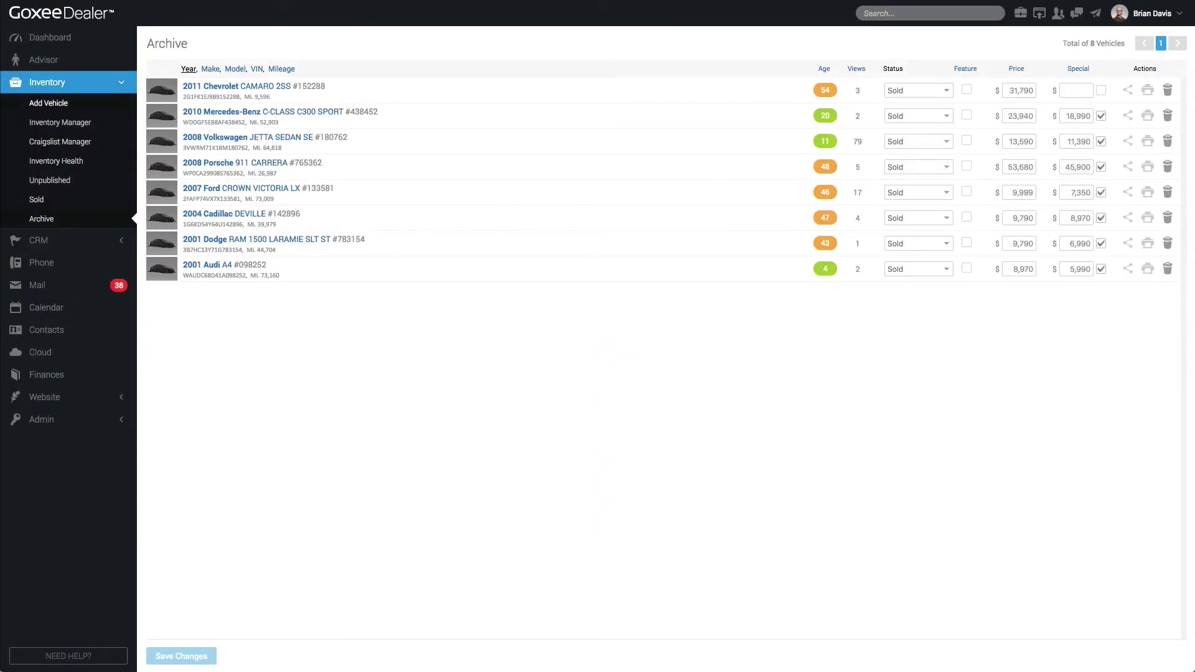
{"action": "left_click", "coordinate": [45, 218]}
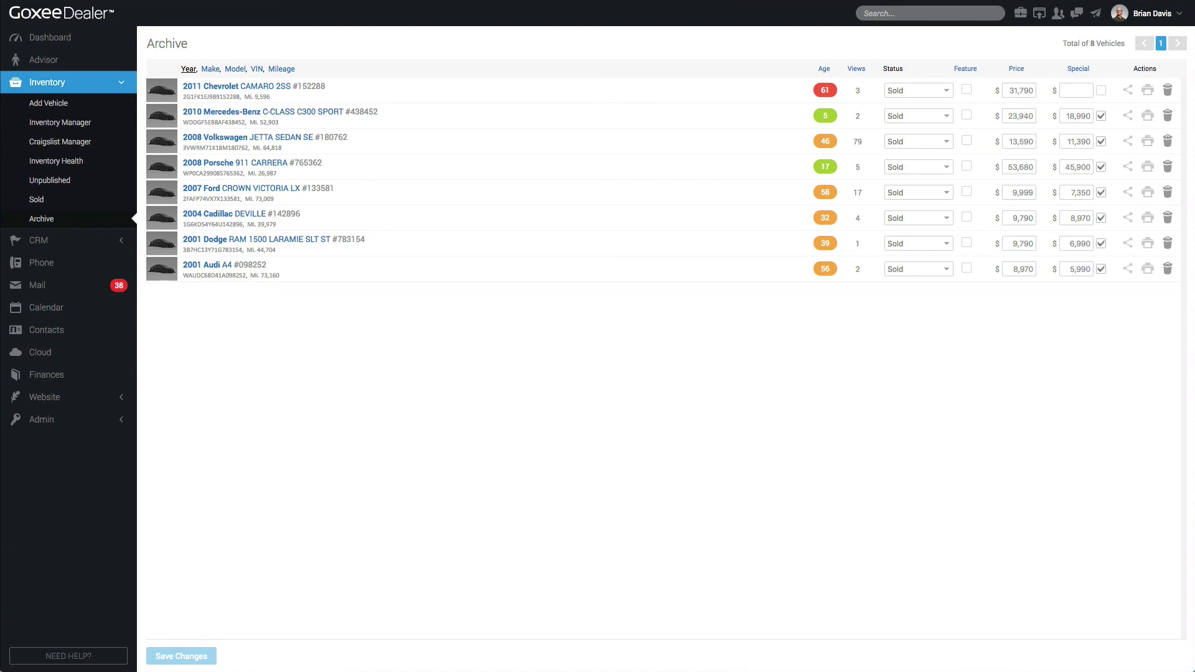
{"action": "left_click", "coordinate": [589, 446]}
{"action": "left_click", "coordinate": [62, 122]}
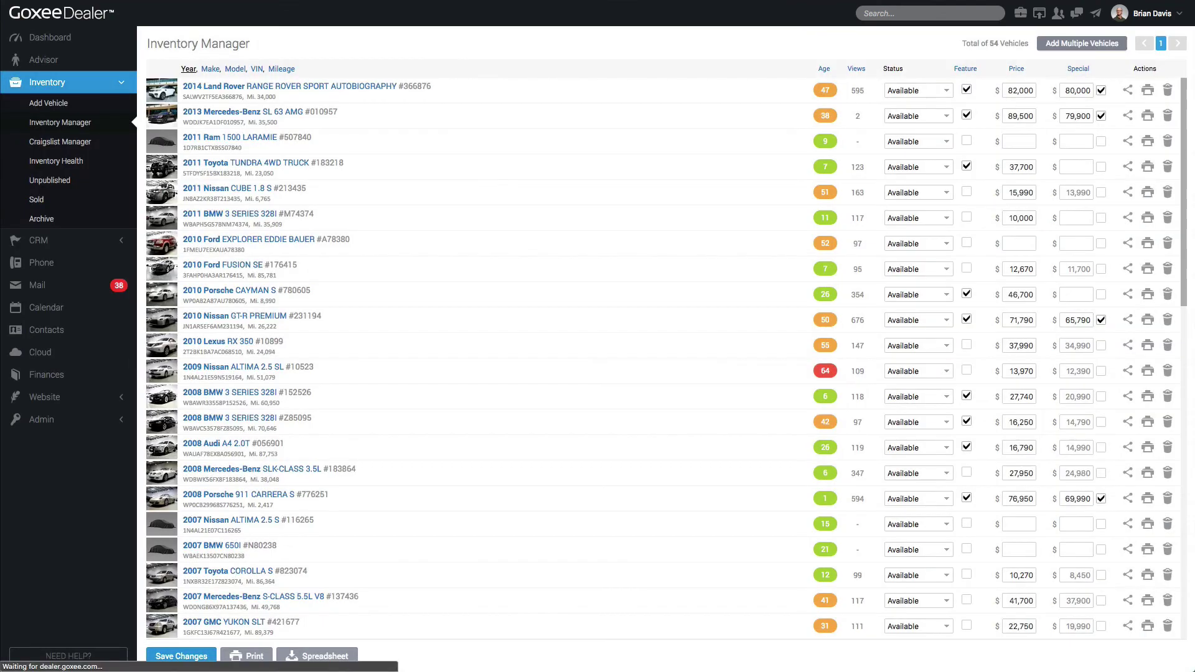
Paste five VINs into Add Multiple Vehicles, close without adding, then revisit Sold and Archive
{"action": "left_click", "coordinate": [1082, 43]}
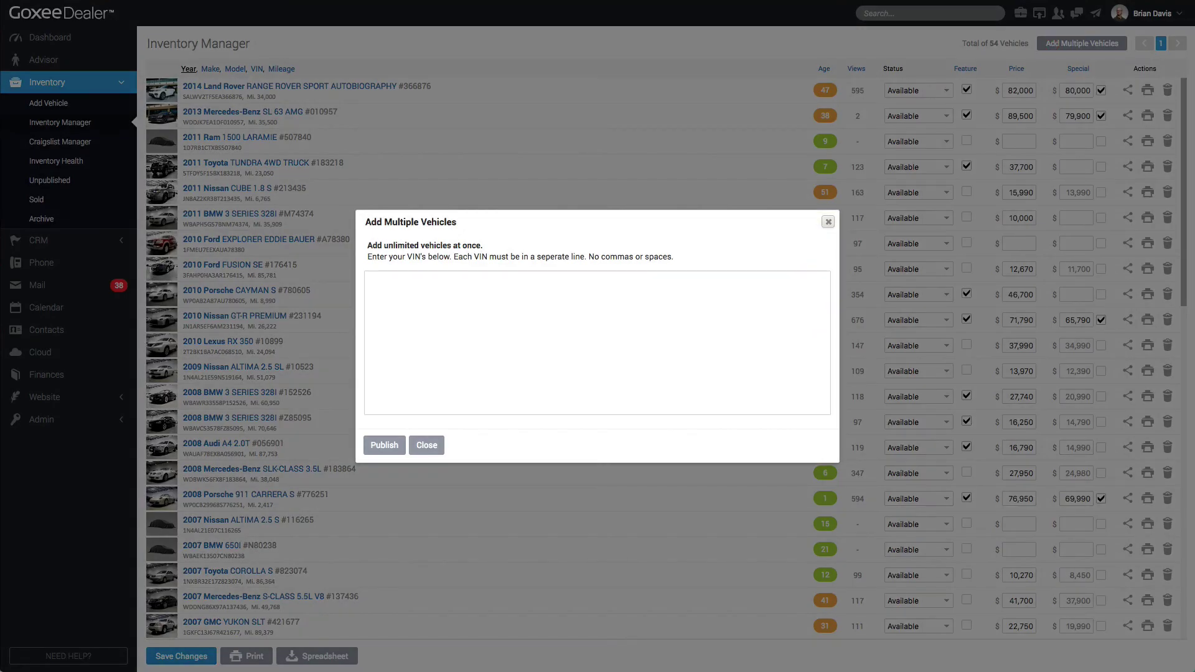
{"action": "left_click", "coordinate": [700, 320]}
{"action": "type", "text": "WP1AC29P94LA92820 1D7RB1CTXBS507840 1N4AL21E07C116265 JTHBN36F540155817 WBAEK13507CN80238"}
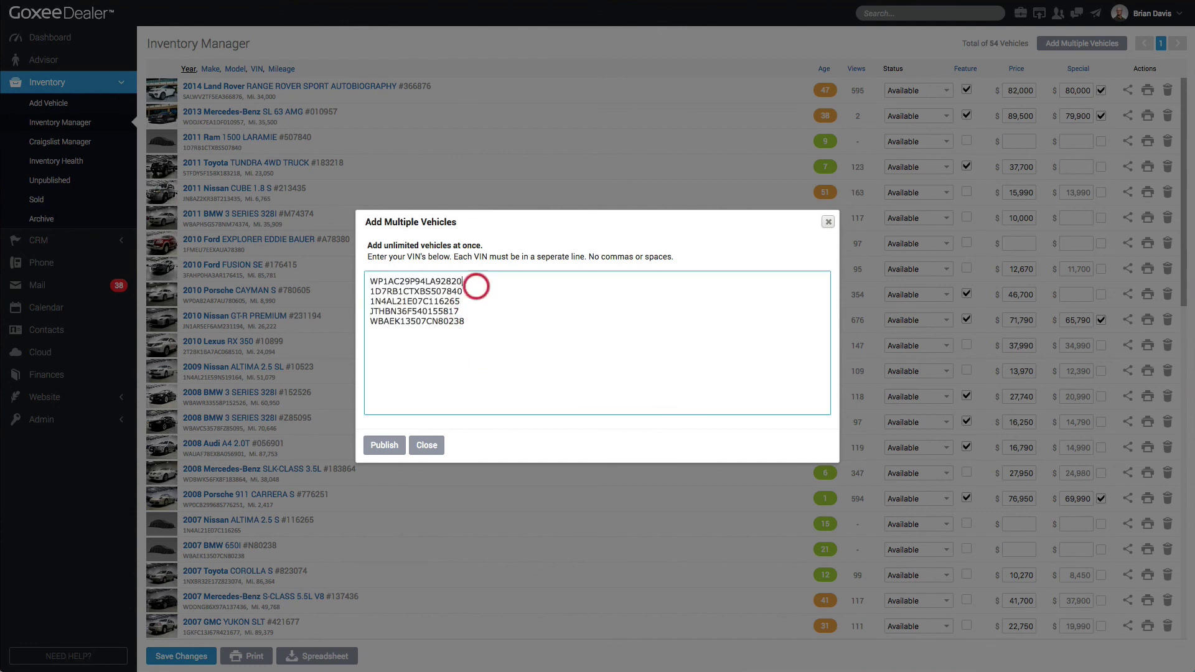
{"action": "left_click", "coordinate": [476, 284]}
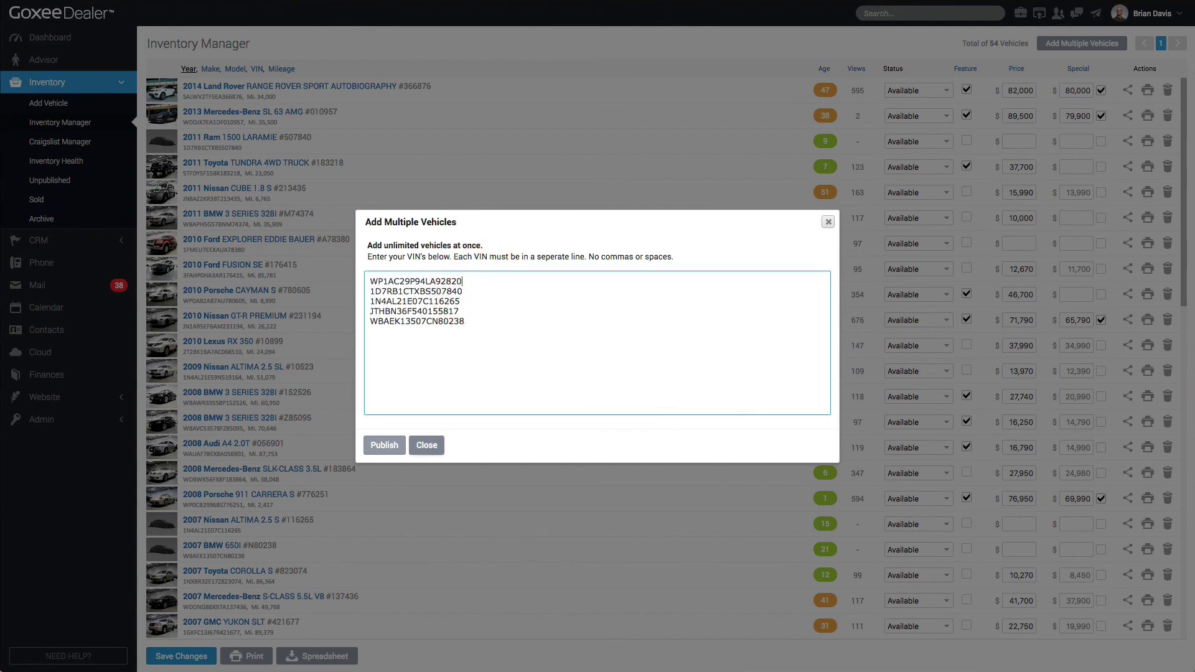
{"action": "left_click", "coordinate": [426, 445]}
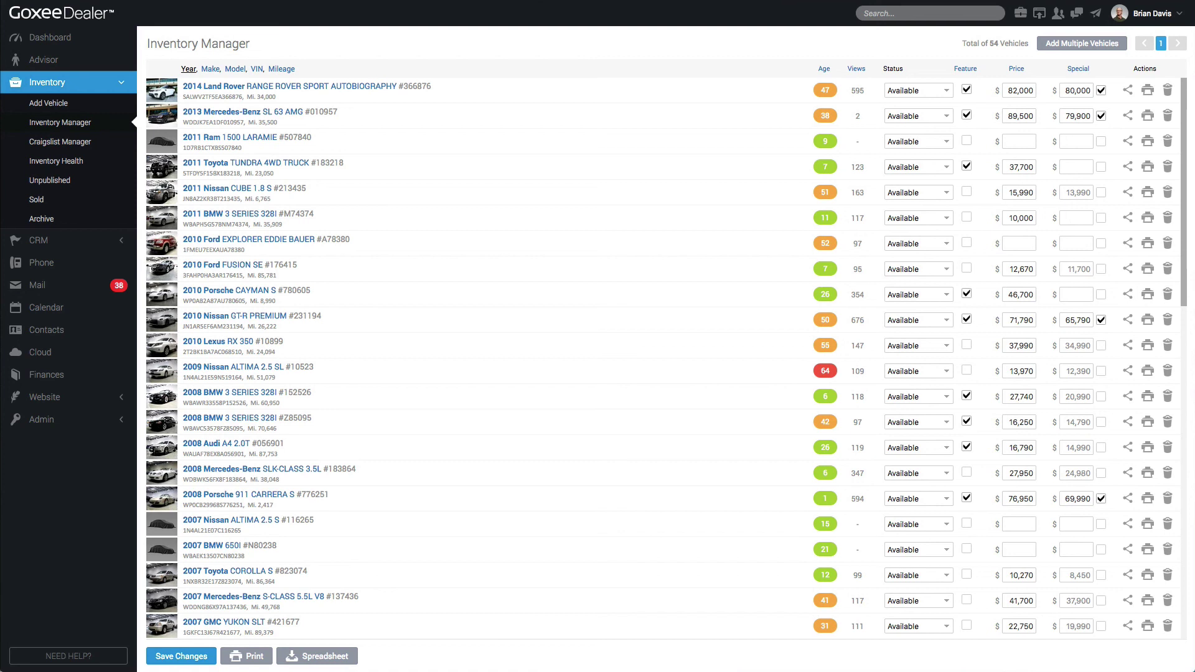
{"action": "left_click", "coordinate": [37, 199]}
{"action": "left_click", "coordinate": [42, 219]}
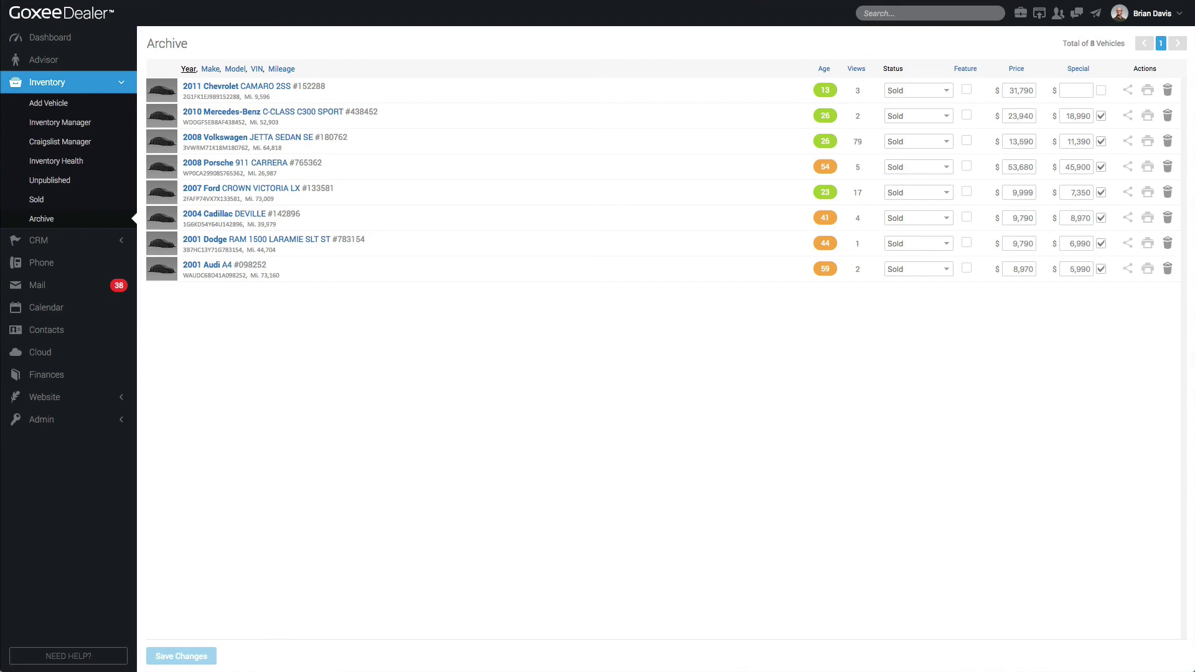
Print Window Sticker forms for a batch of vehicles (25 pages), then return to Inventory Manager
{"action": "left_click", "coordinate": [60, 122]}
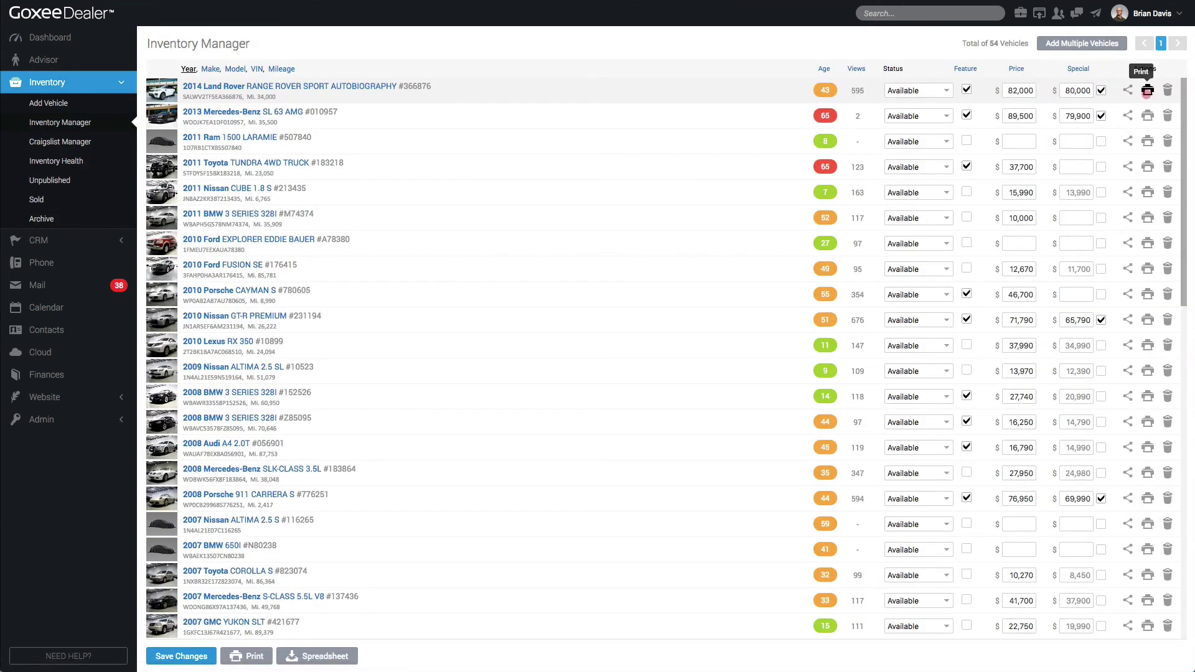
{"action": "left_click", "coordinate": [1144, 93]}
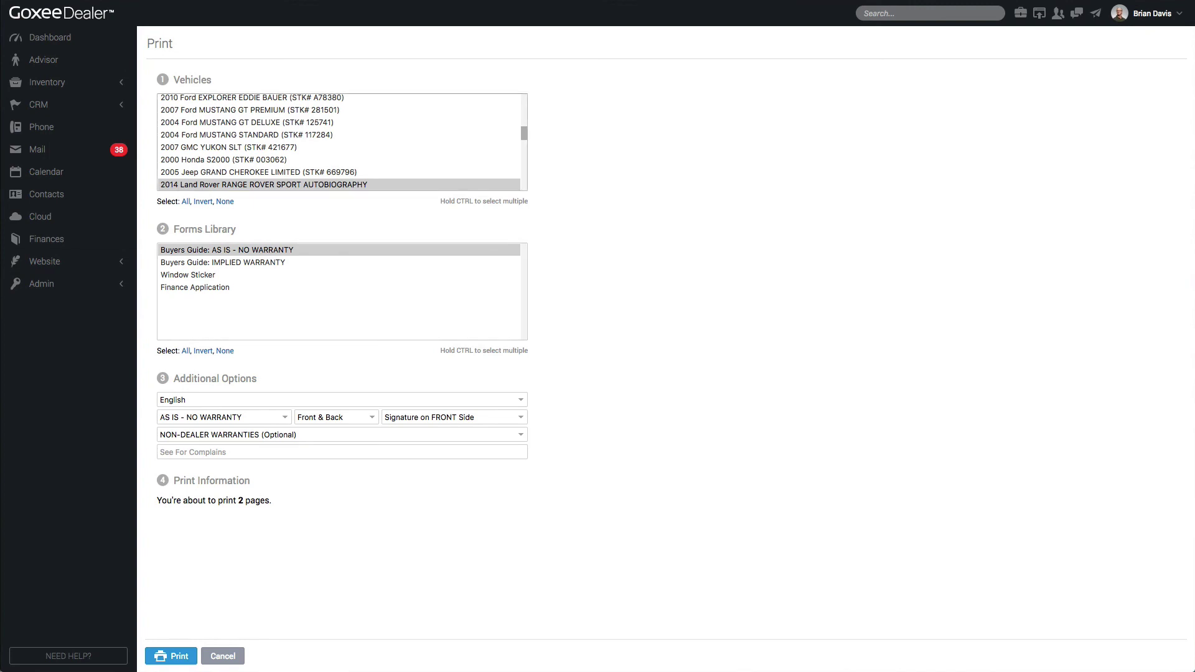
{"action": "scroll", "coordinate": [339, 141], "scroll_direction": "up", "scroll_amount": 5}
{"action": "left_click", "coordinate": [225, 113], "text": "shift"}
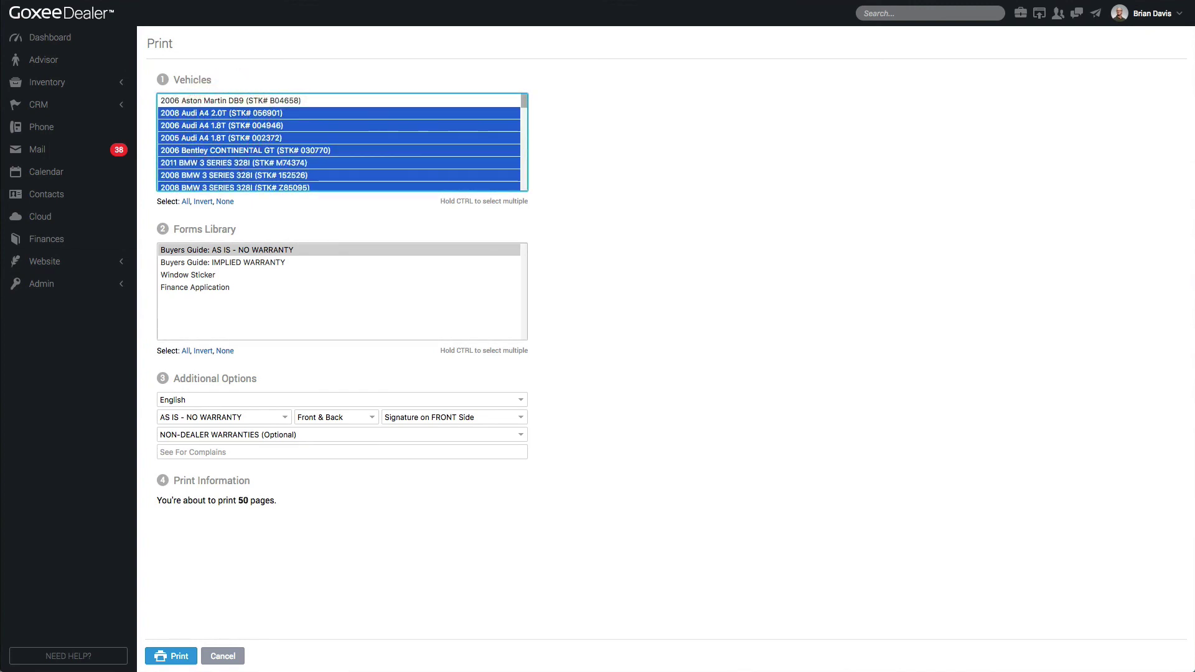
{"action": "left_click", "coordinate": [186, 276]}
{"action": "left_click", "coordinate": [177, 655]}
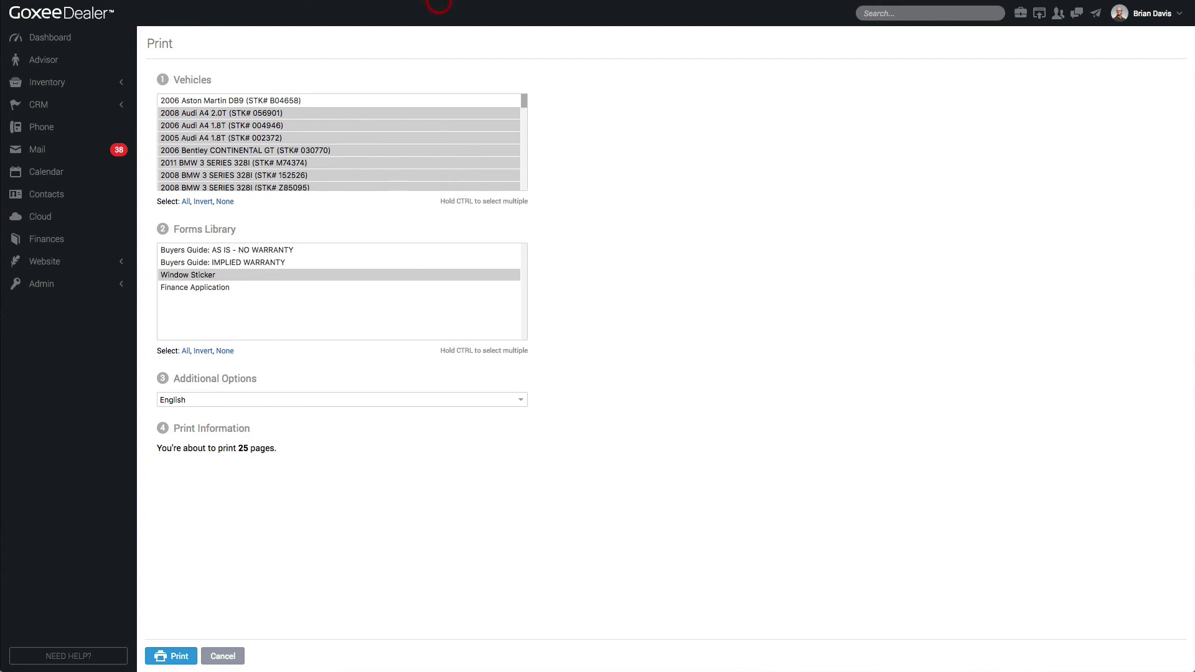
{"action": "left_click", "coordinate": [62, 86]}
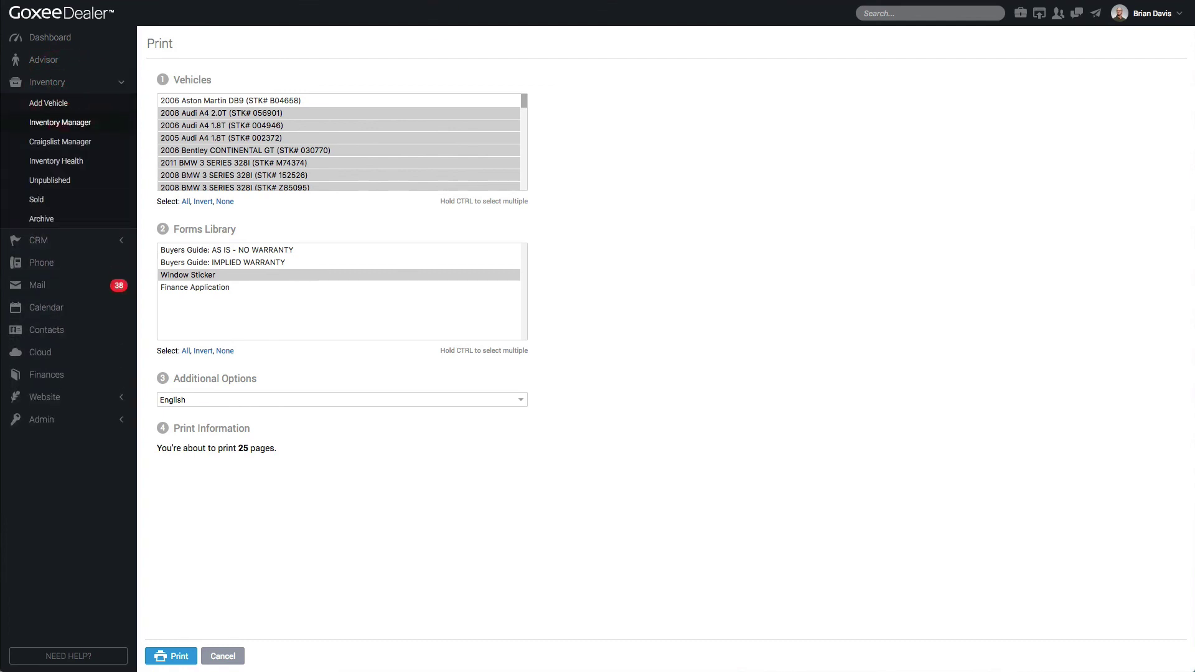
{"action": "left_click", "coordinate": [60, 122]}
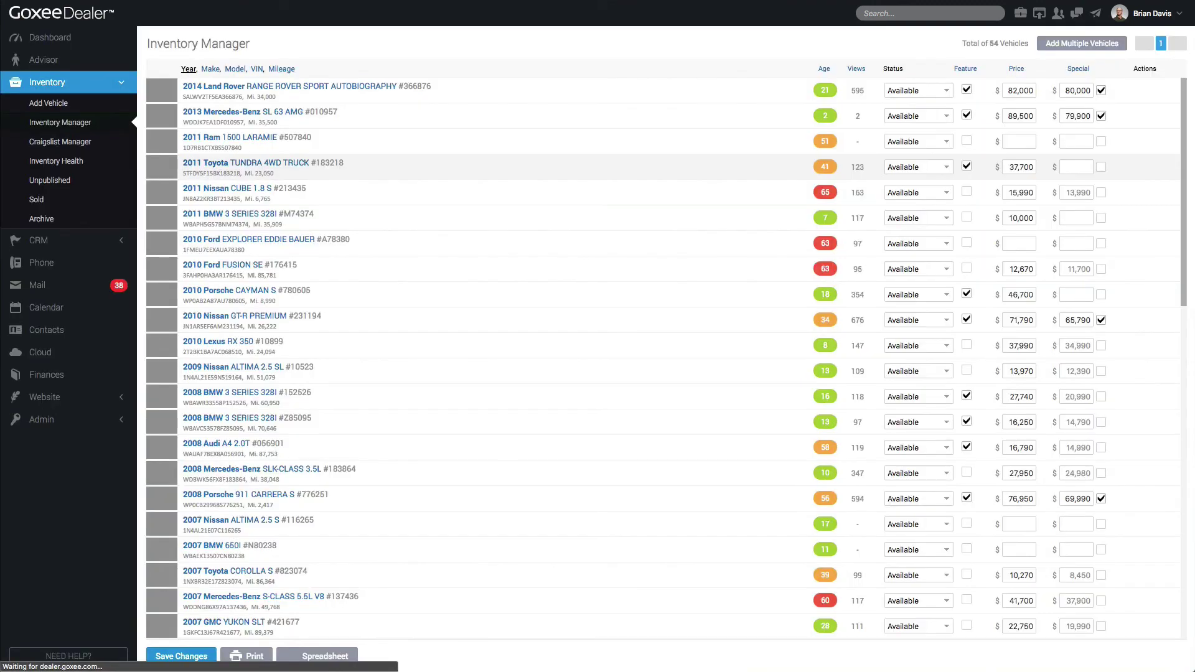
Turn off the 2011 Ram 1500 Laramie's OVE.COM, vAuto, ClassicCars.com, oodle and OLX feeds
{"action": "left_click", "coordinate": [276, 143]}
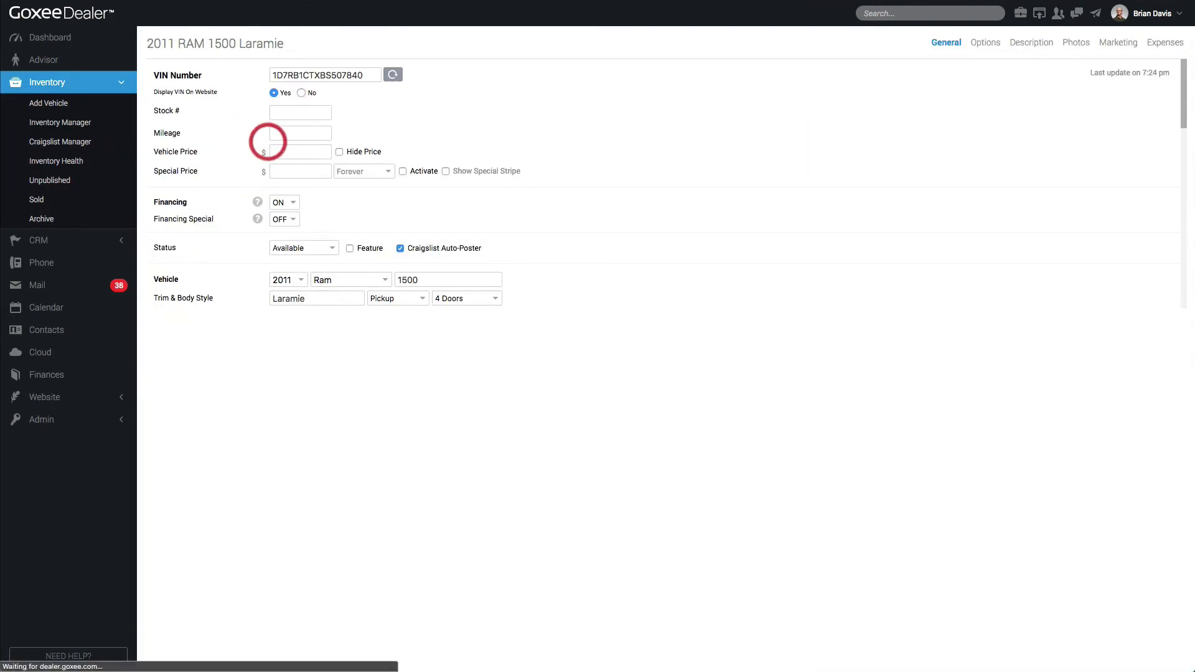
{"action": "scroll", "coordinate": [274, 140], "scroll_direction": "down", "scroll_amount": 15}
{"action": "scroll", "coordinate": [274, 140], "scroll_direction": "up", "scroll_amount": 8}
{"action": "scroll", "coordinate": [623, 423], "scroll_direction": "down", "scroll_amount": 8}
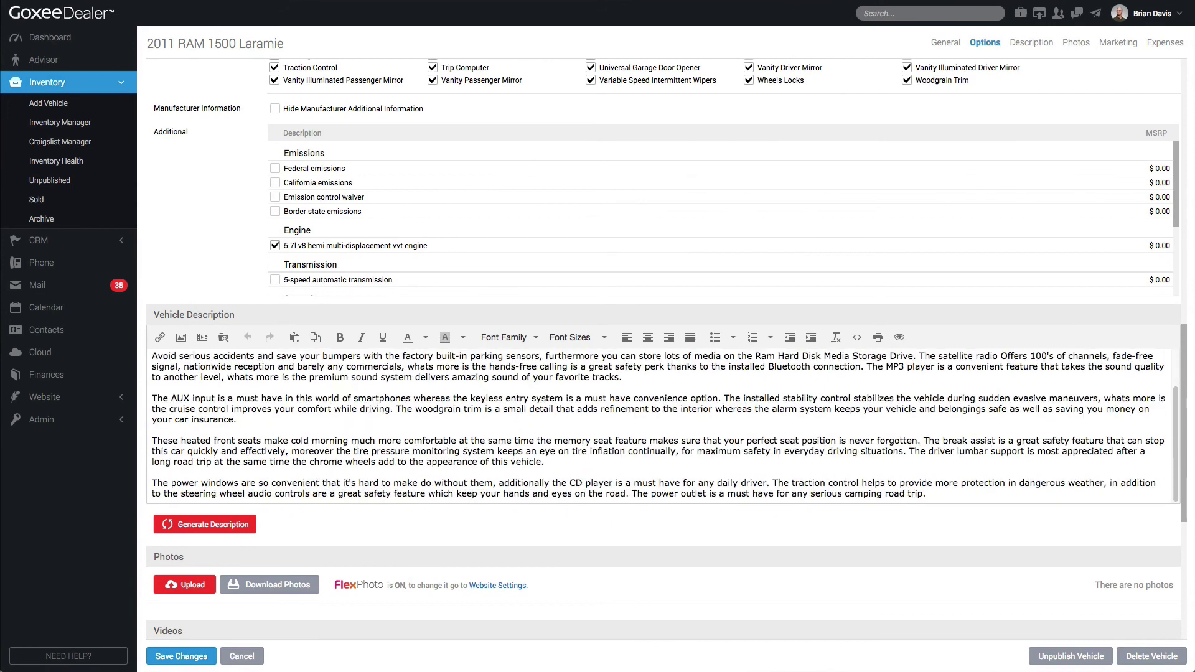
{"action": "left_click", "coordinate": [287, 465]}
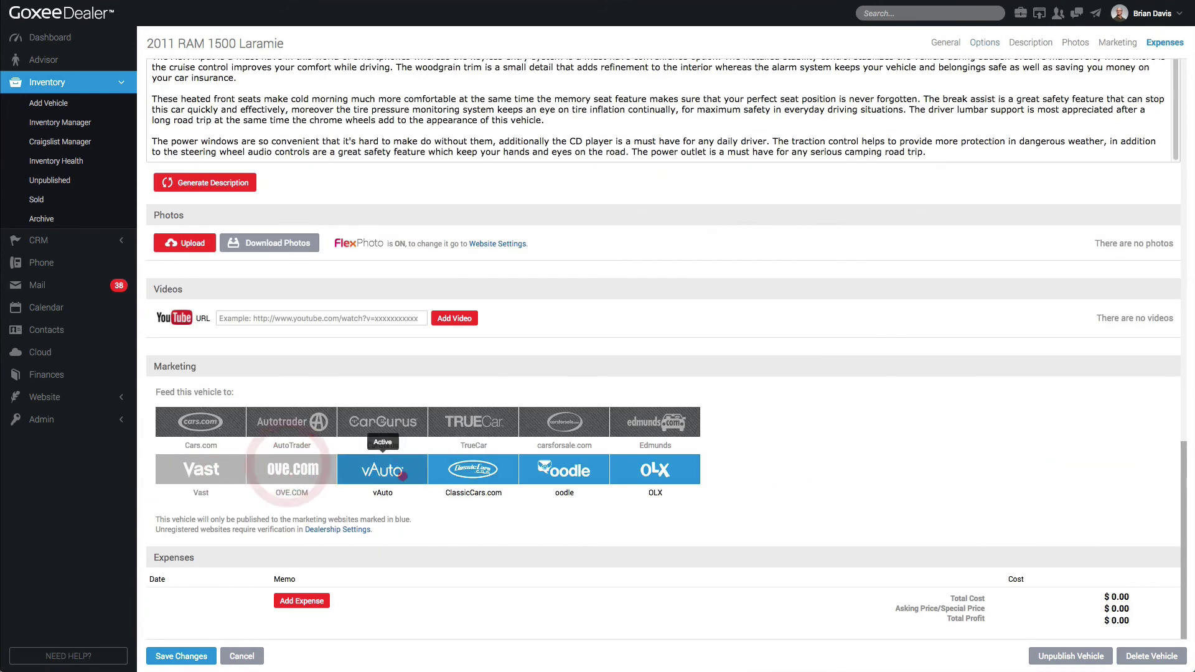
{"action": "left_click", "coordinate": [383, 468]}
{"action": "left_click", "coordinate": [473, 469]}
{"action": "left_click", "coordinate": [565, 469]}
{"action": "left_click", "coordinate": [656, 467]}
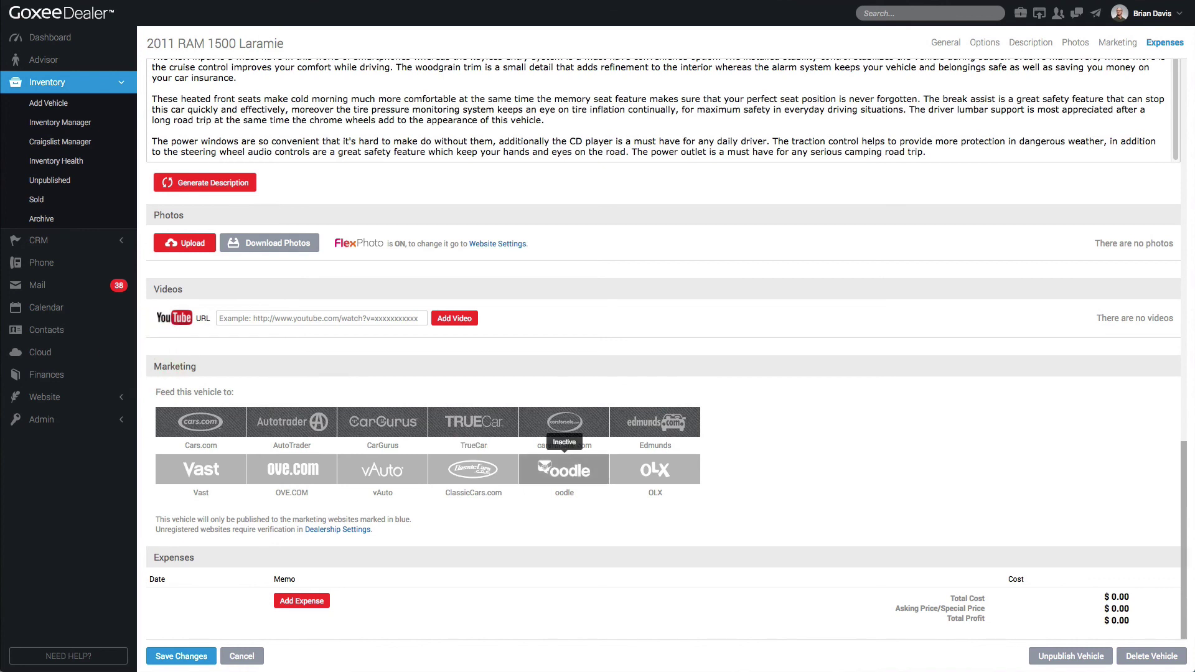
Leave the OLX feed off and return to the Inventory Manager list
{"action": "left_click", "coordinate": [688, 483]}
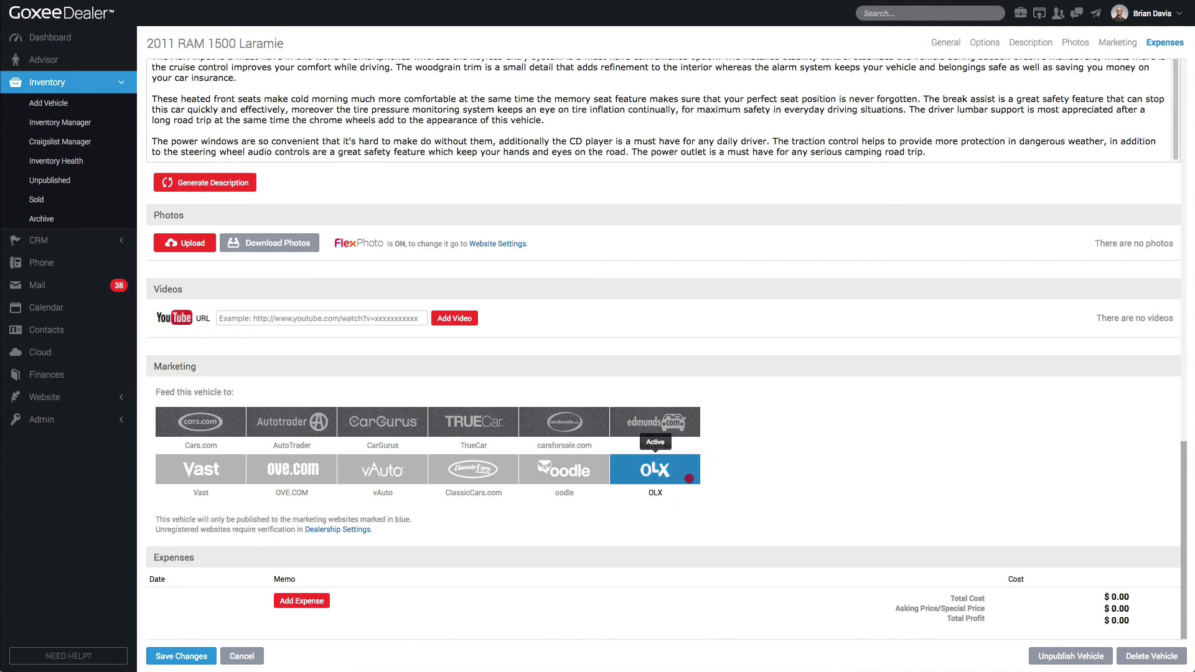
{"action": "left_click", "coordinate": [688, 479]}
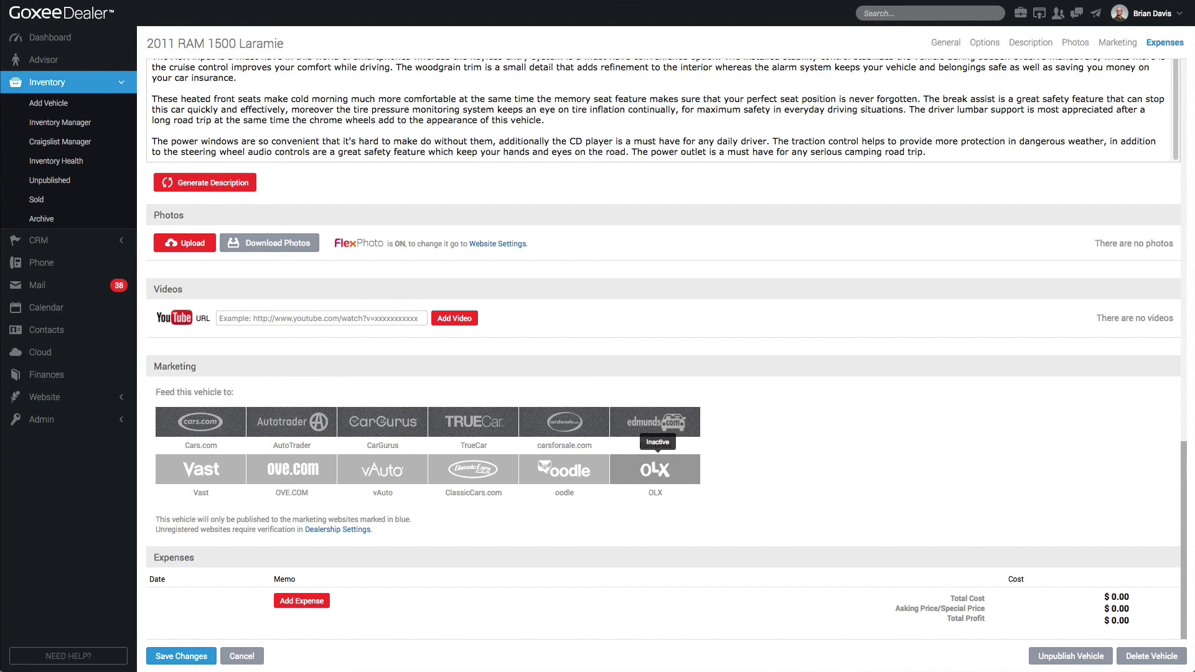
{"action": "left_click", "coordinate": [728, 472]}
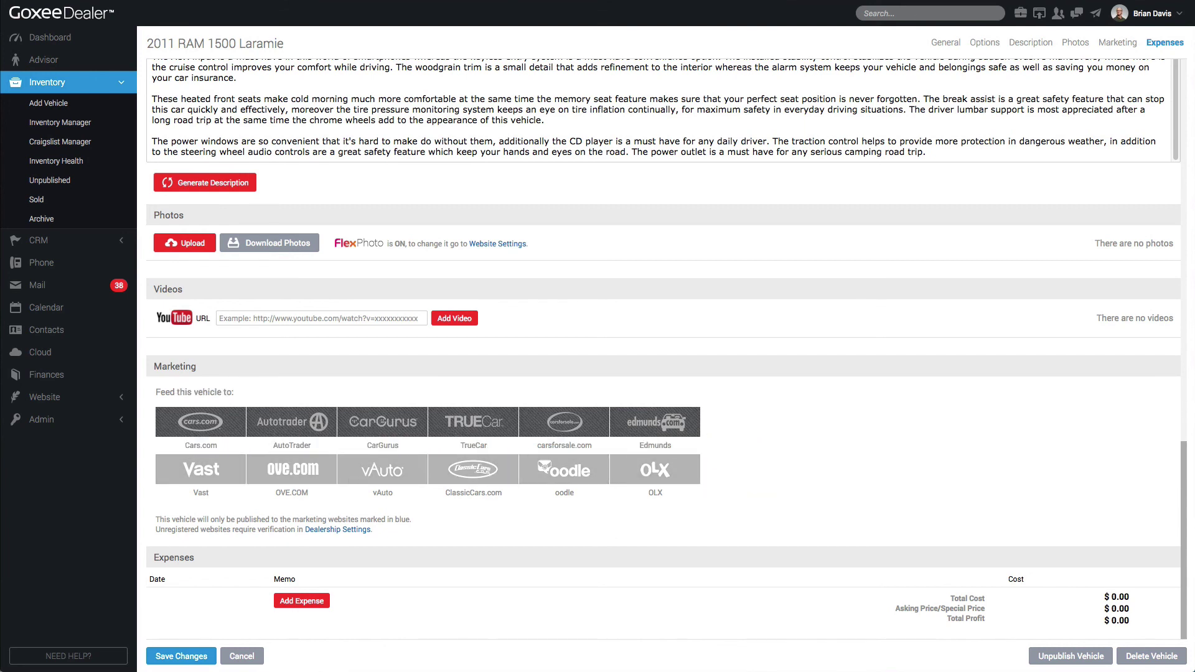
{"action": "left_click", "coordinate": [59, 122]}
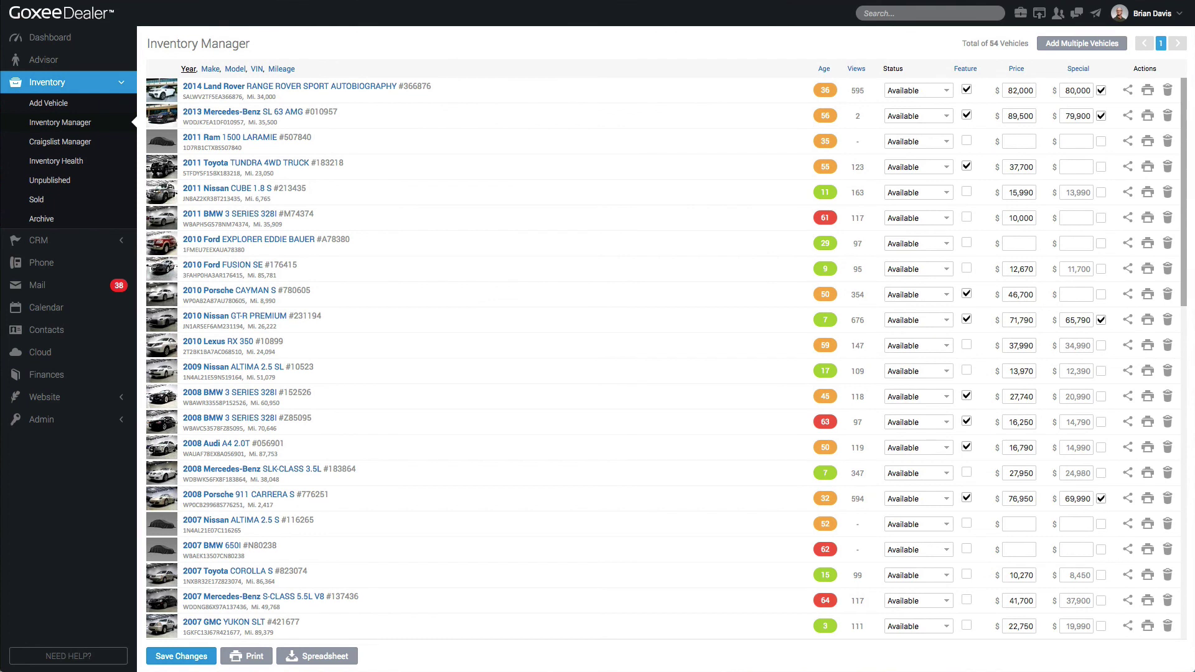
{"action": "left_click", "coordinate": [87, 144]}
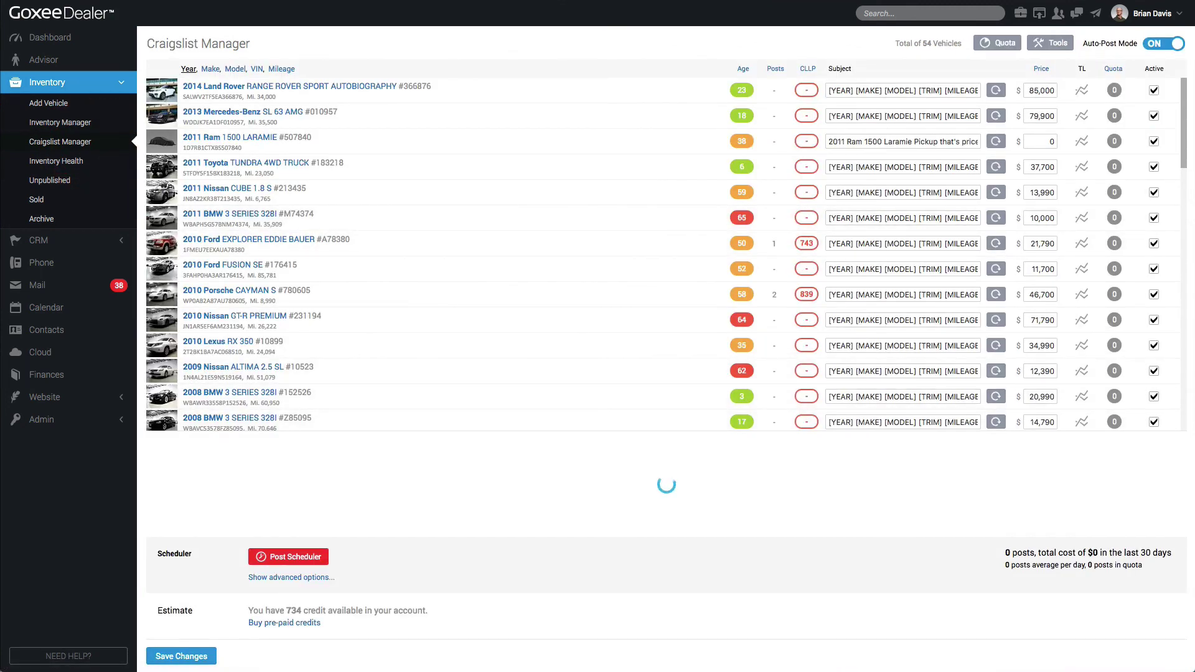
{"action": "scroll", "coordinate": [663, 299], "scroll_direction": "down", "scroll_amount": 8}
{"action": "scroll", "coordinate": [663, 296], "scroll_direction": "up", "scroll_amount": 8}
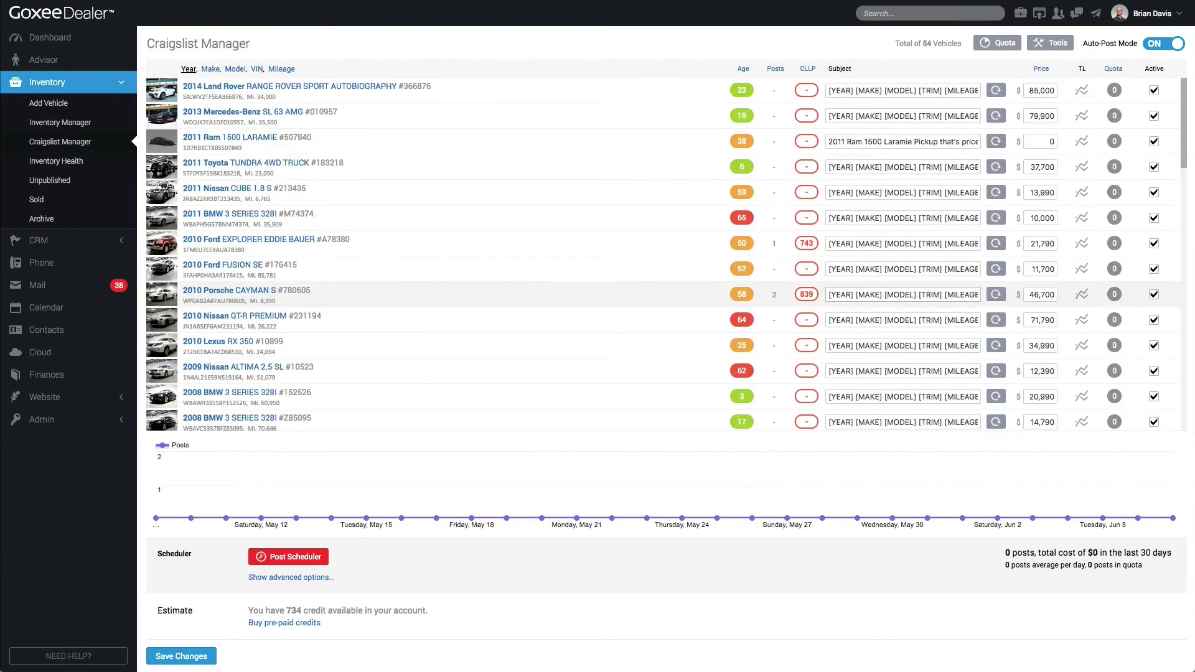
{"action": "scroll", "coordinate": [663, 299], "scroll_direction": "down", "scroll_amount": 10}
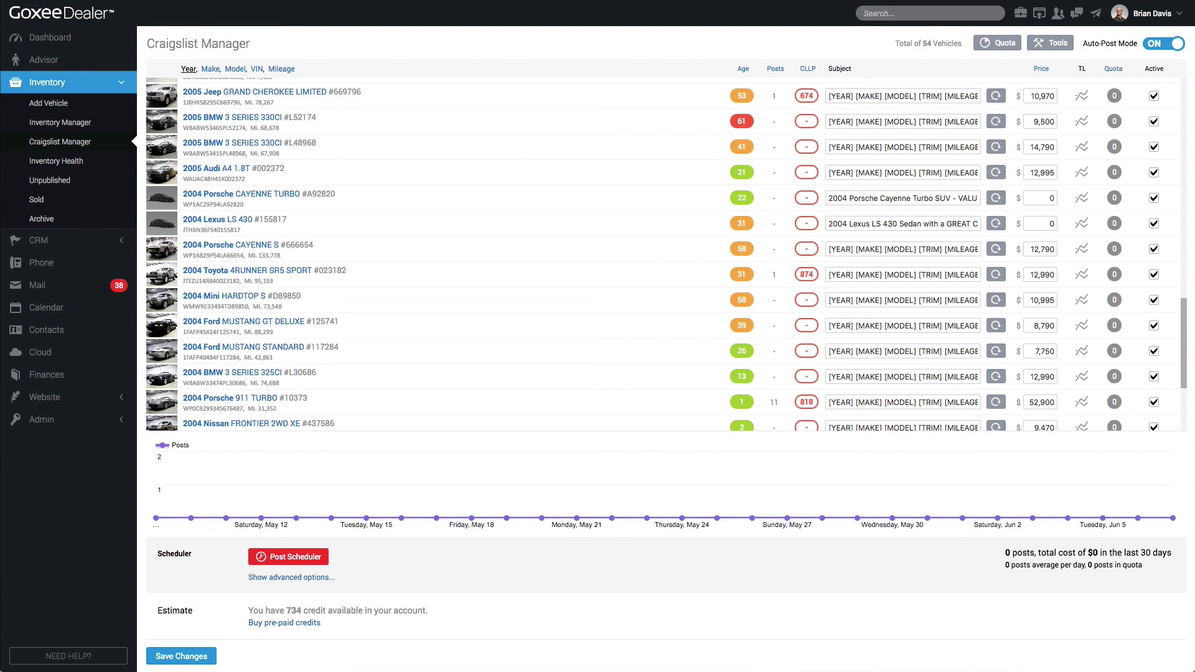
{"action": "left_click", "coordinate": [87, 119]}
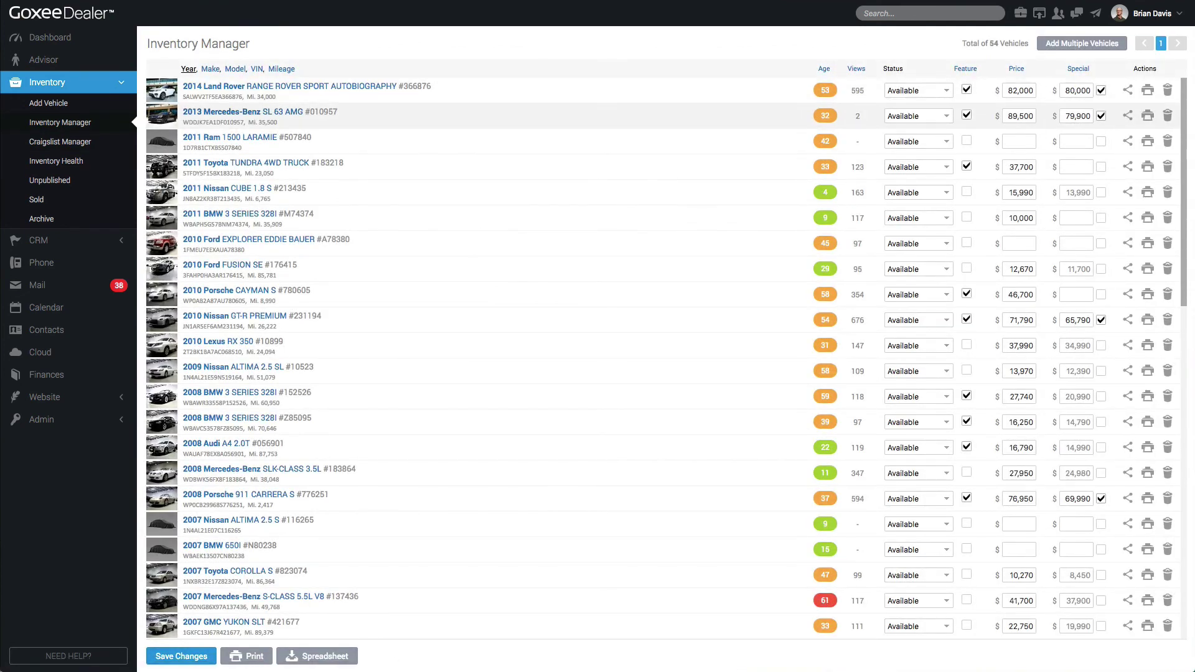
Turn off financing for the 2013 Mercedes-Benz SL 63 AMG and save the changes
{"action": "left_click", "coordinate": [240, 113]}
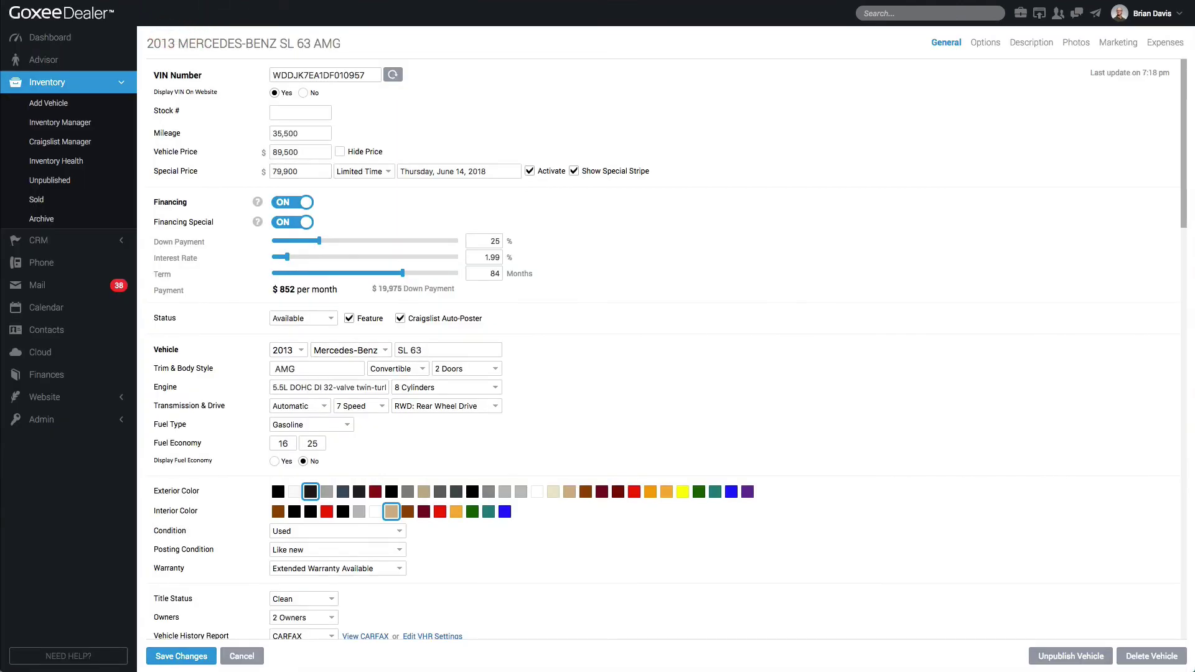
{"action": "left_click", "coordinate": [298, 202]}
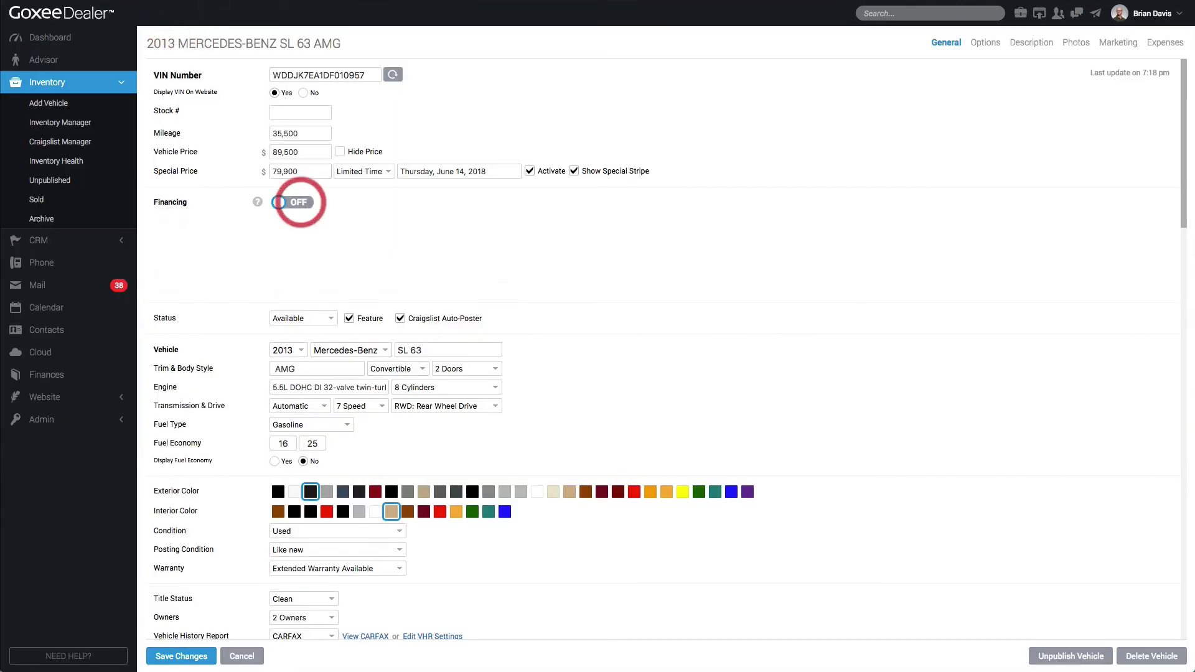
{"action": "left_click", "coordinate": [181, 655]}
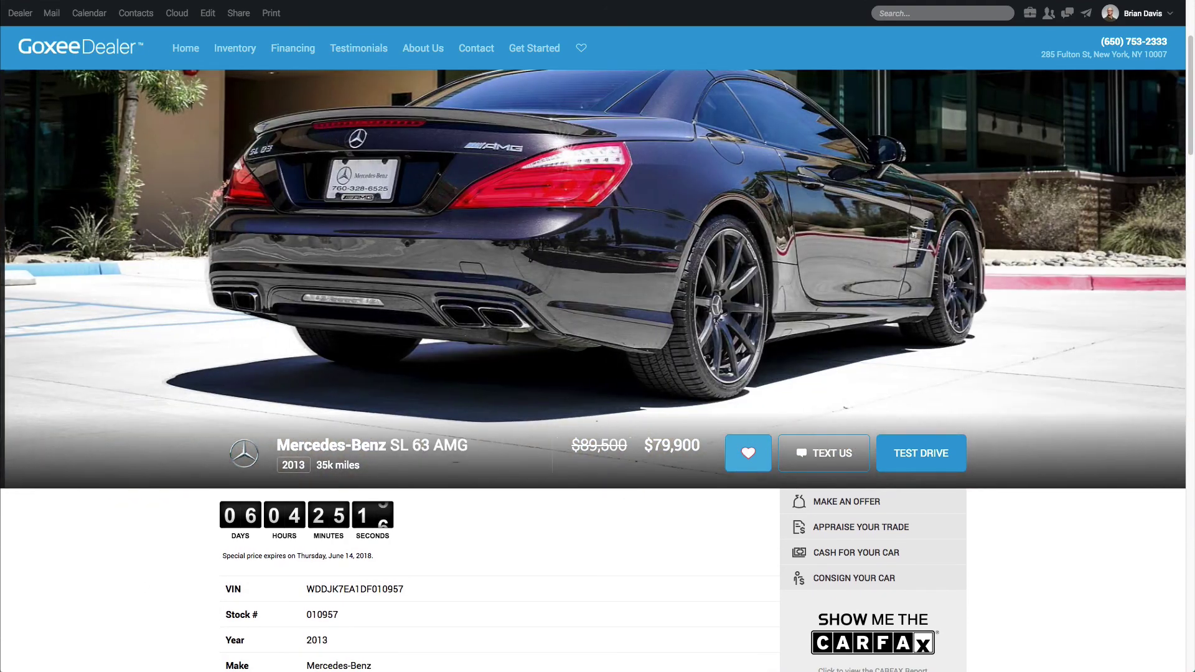
Favorite the Mercedes on the public listing and view it in My Cars
{"action": "left_click", "coordinate": [748, 452]}
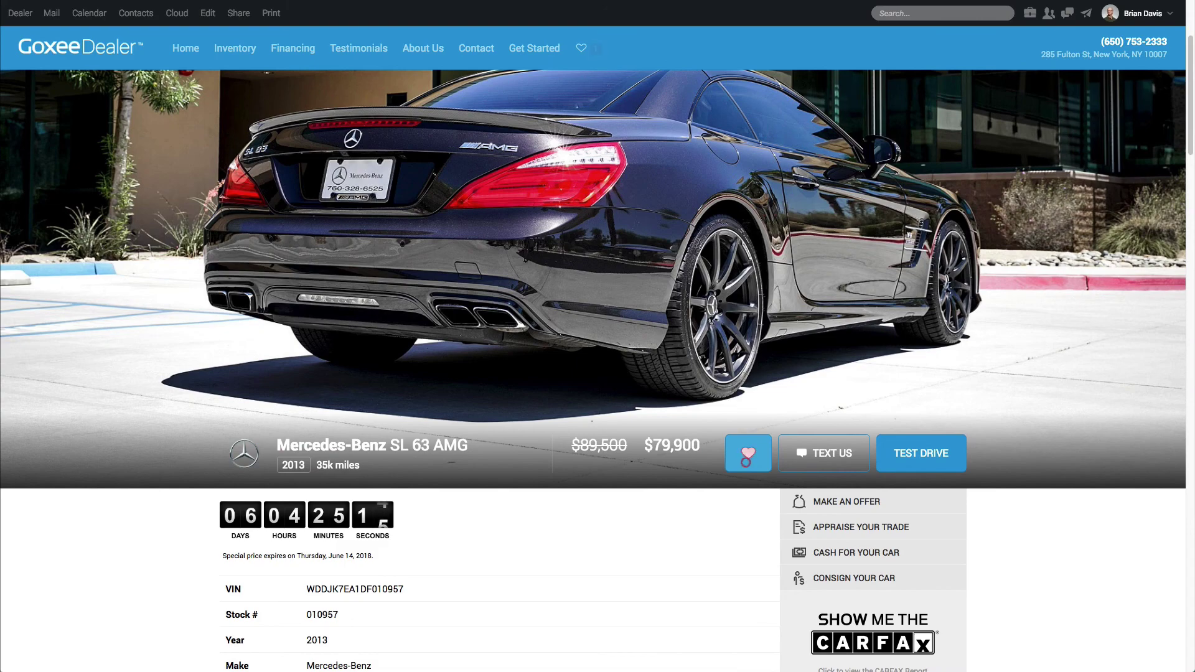
{"action": "left_click", "coordinate": [594, 48]}
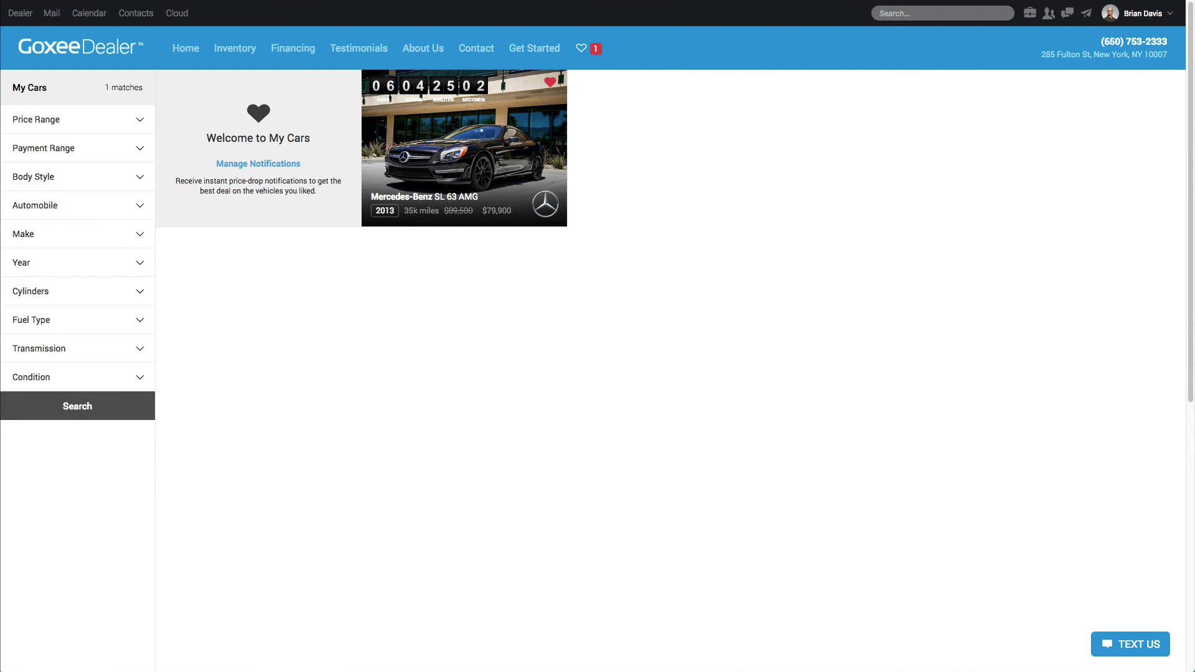
{"action": "left_click", "coordinate": [752, 434]}
Open the 2013 Mercedes-Benz SL 63 AMG edit page, then return to Inventory Manager
{"action": "mouse_move", "coordinate": [20, 13]}
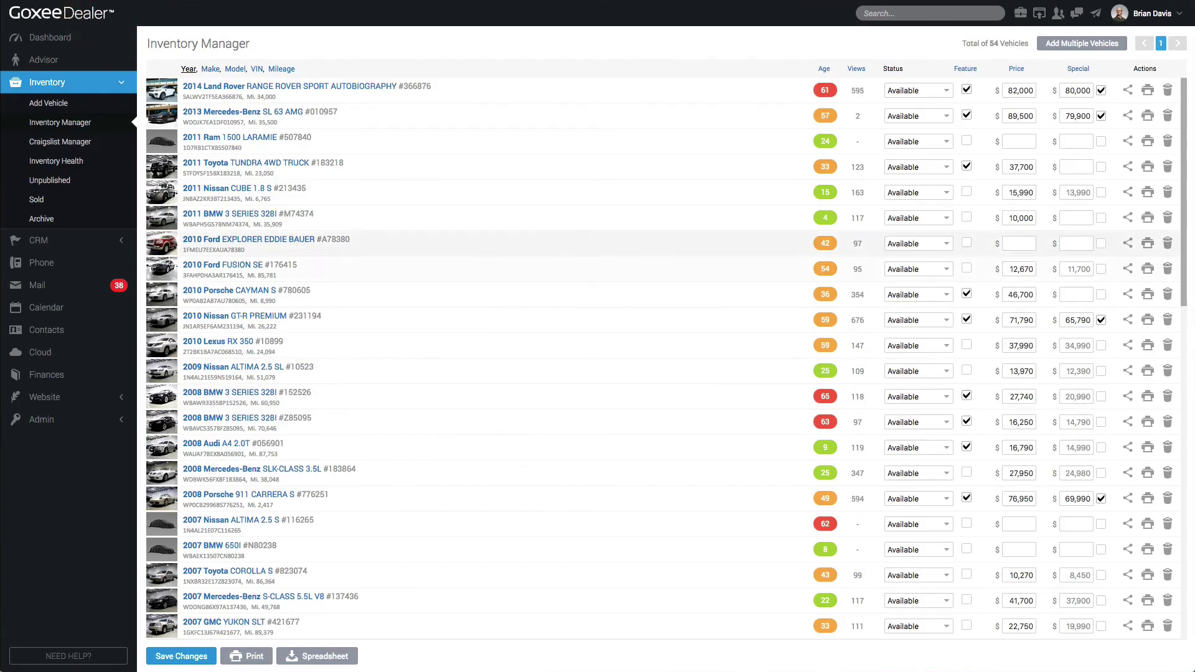
{"action": "left_click", "coordinate": [217, 111]}
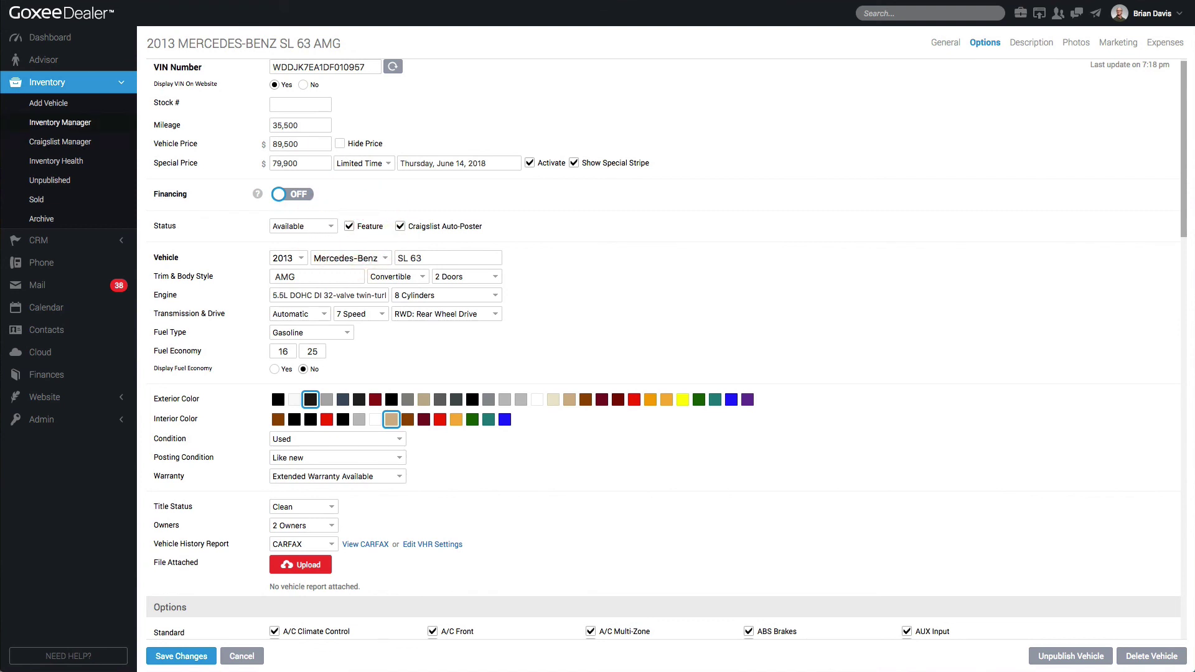
{"action": "left_click", "coordinate": [81, 123]}
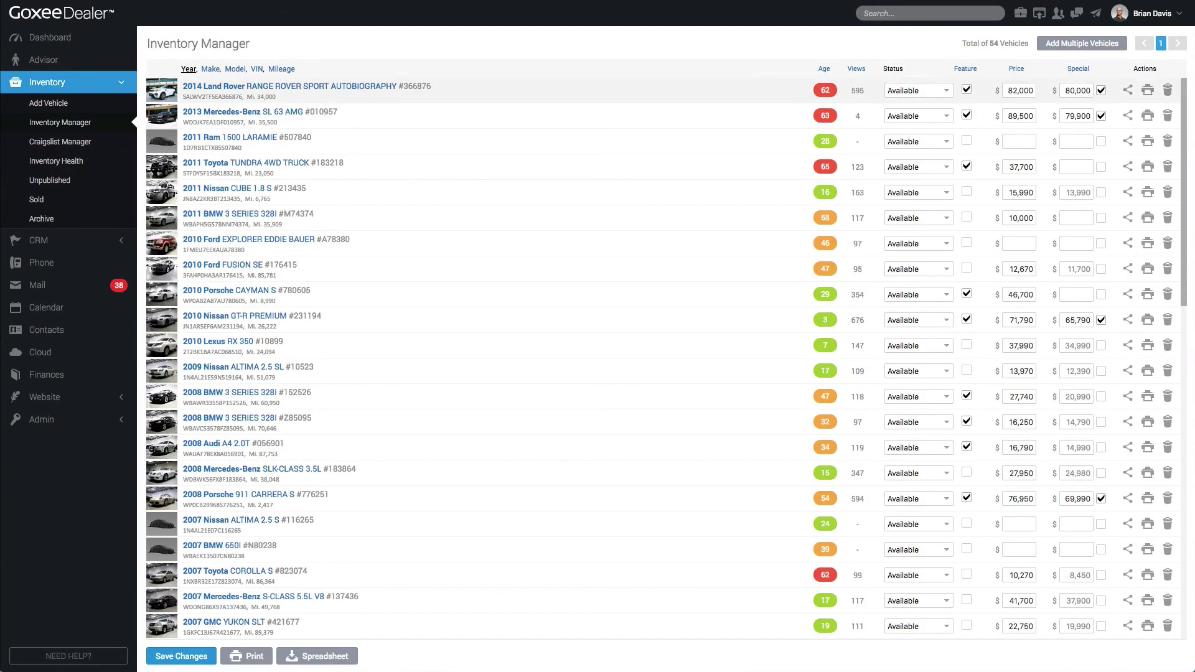
Toggle the Mercedes' Feature checkbox off and back on, then view the Advisor page
{"action": "left_click", "coordinate": [966, 116]}
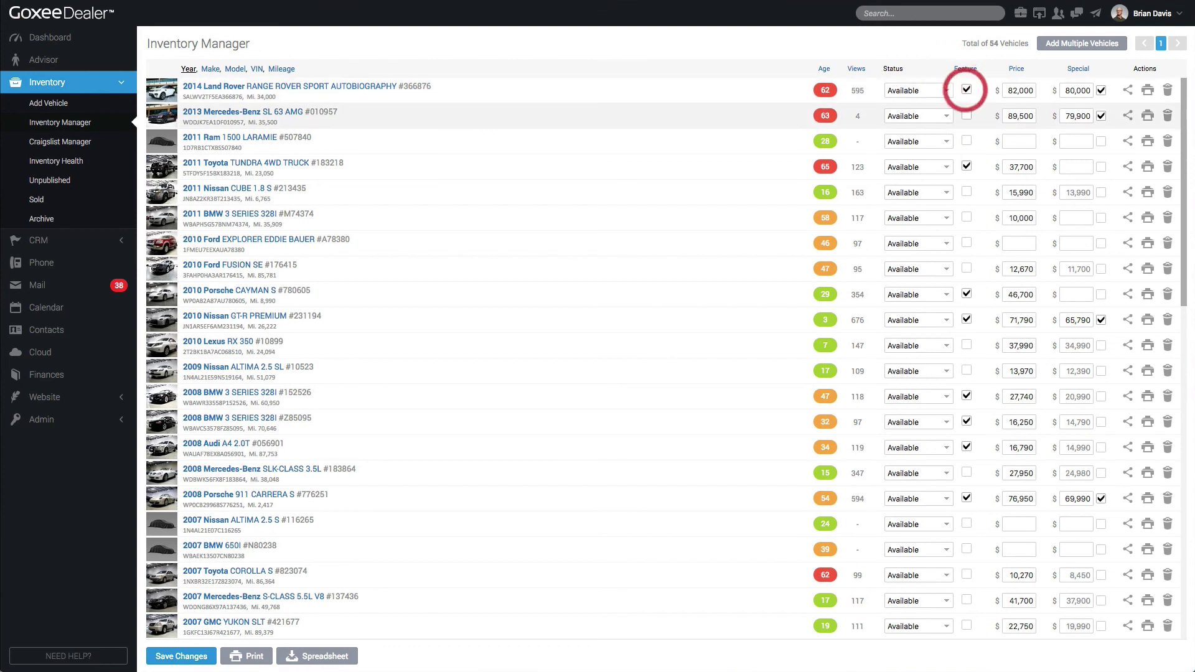
{"action": "left_click", "coordinate": [966, 115]}
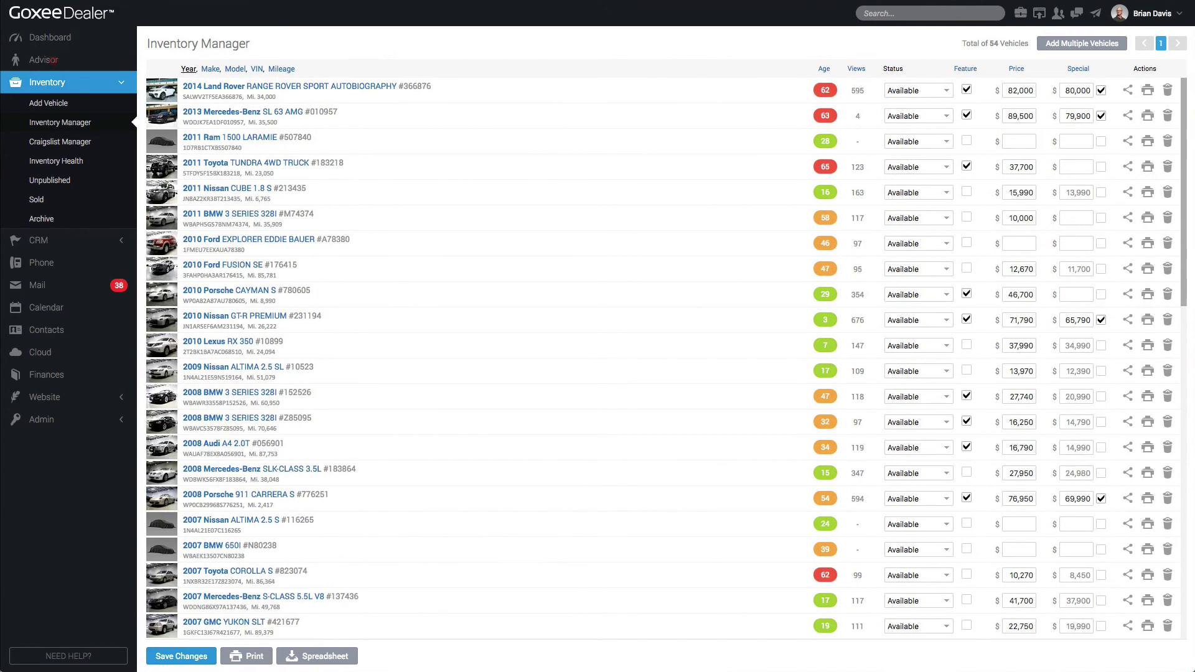
{"action": "left_click", "coordinate": [44, 59]}
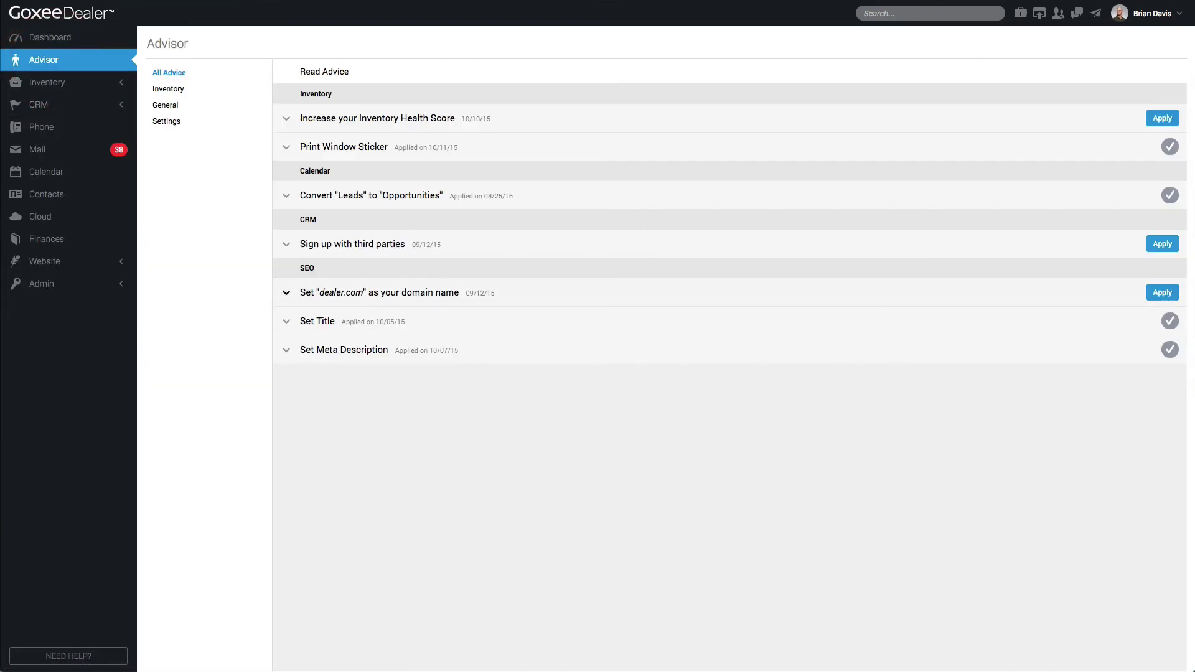
From the Dashboard, check the 2005 Audi A4's Inventory Health issues: missing mileage and owners
{"action": "left_click", "coordinate": [86, 42]}
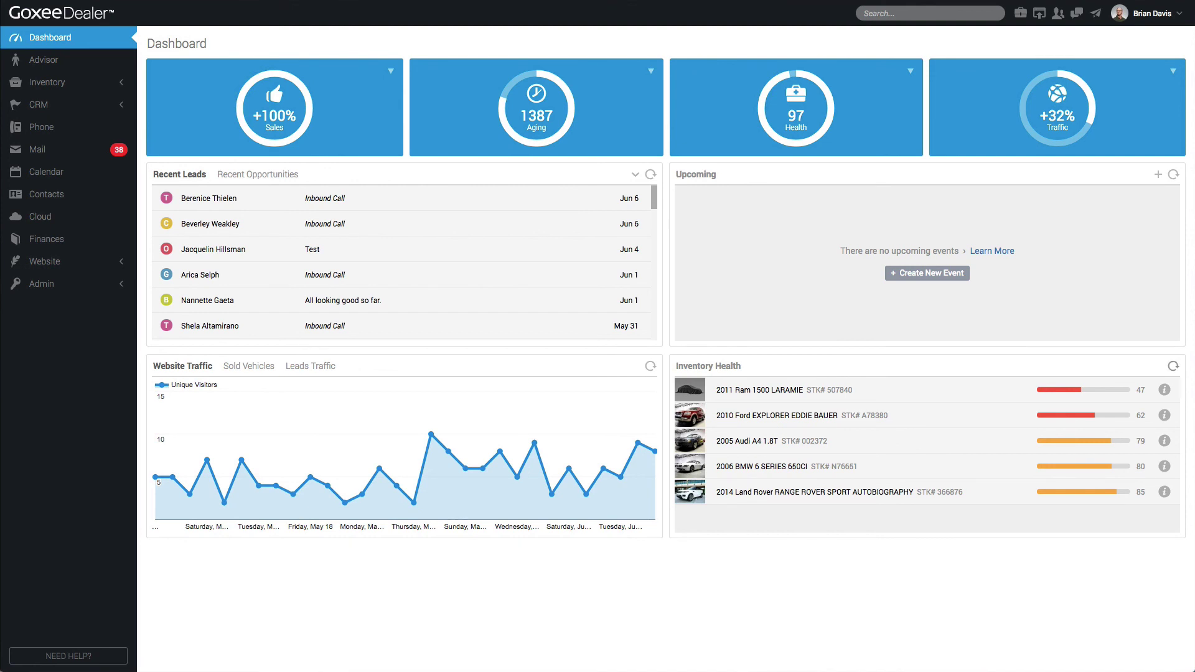
{"action": "left_click", "coordinate": [1173, 366]}
{"action": "left_click", "coordinate": [1164, 440]}
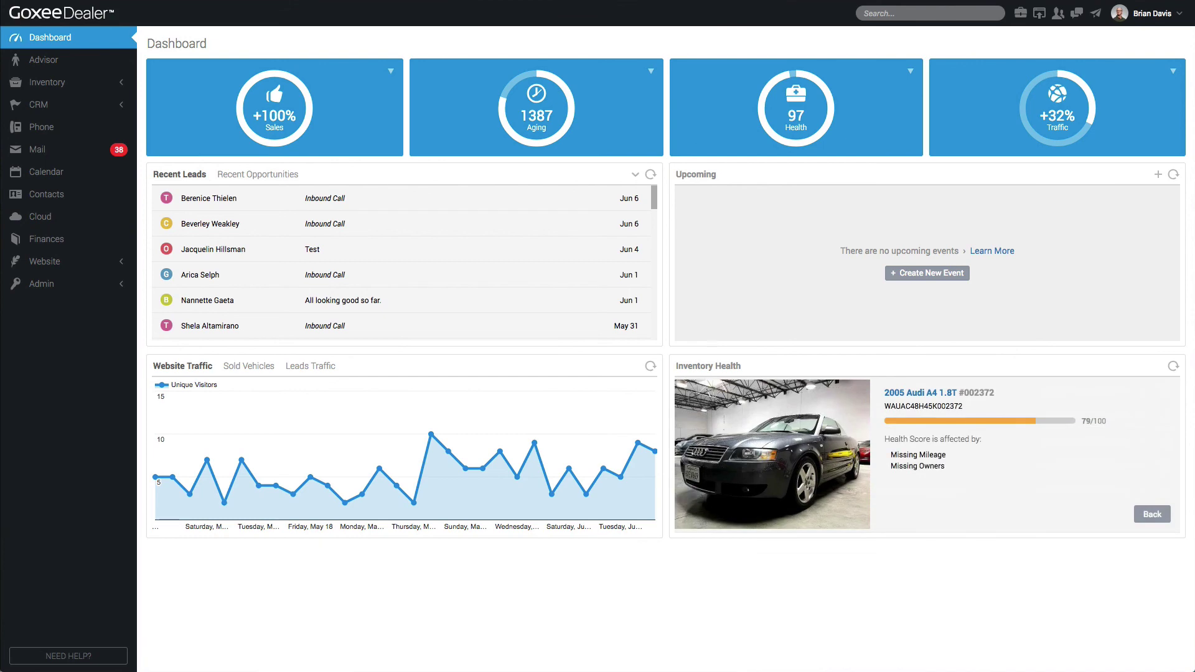
{"action": "triple_click", "coordinate": [933, 453]}
{"action": "triple_click", "coordinate": [934, 466]}
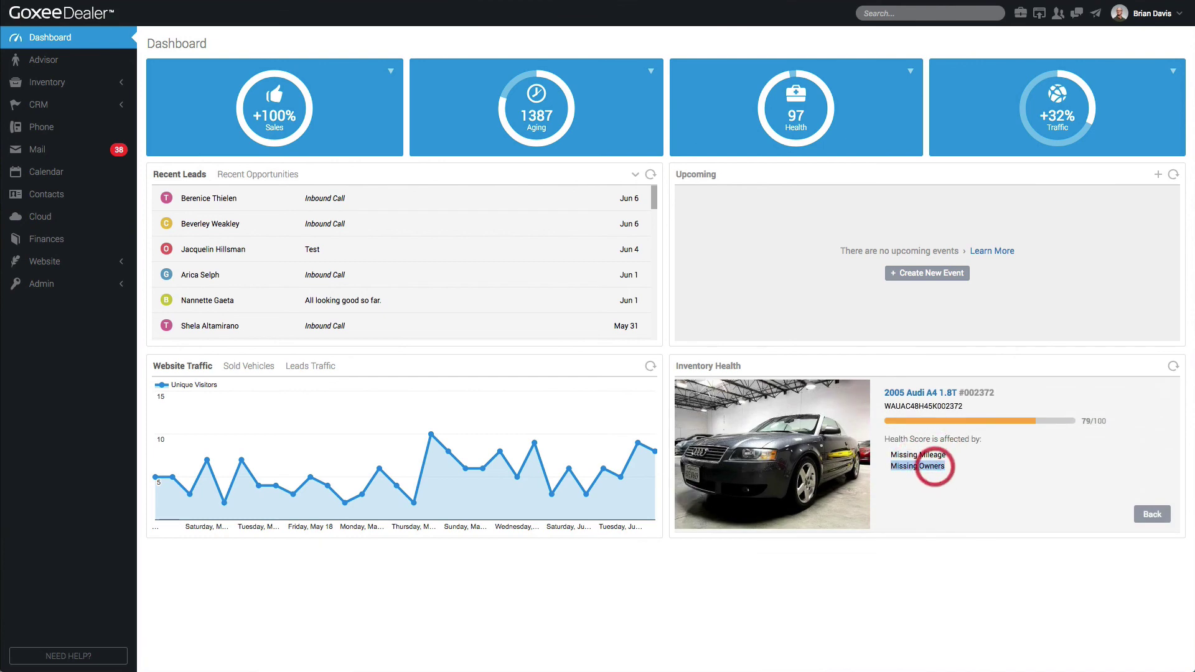
{"action": "left_click", "coordinate": [1152, 514]}
Give the 2005 Audi A4 1.8T mileage 85000 and 4 Owners, and save
{"action": "left_click", "coordinate": [743, 439]}
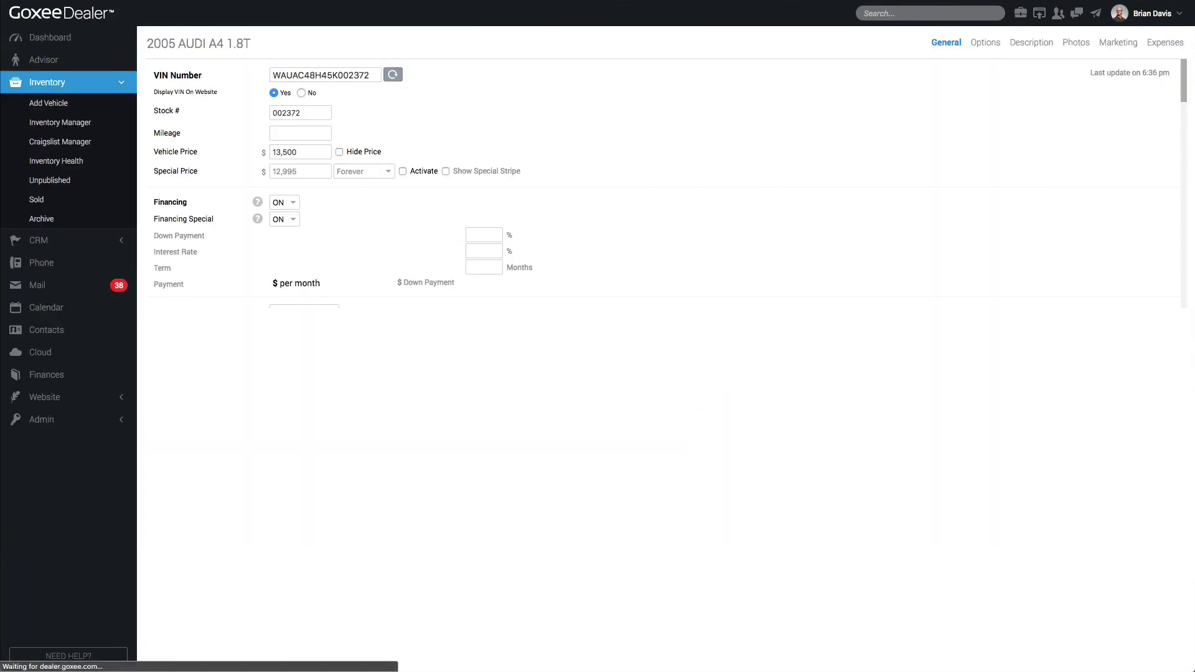
{"action": "left_click", "coordinate": [300, 133]}
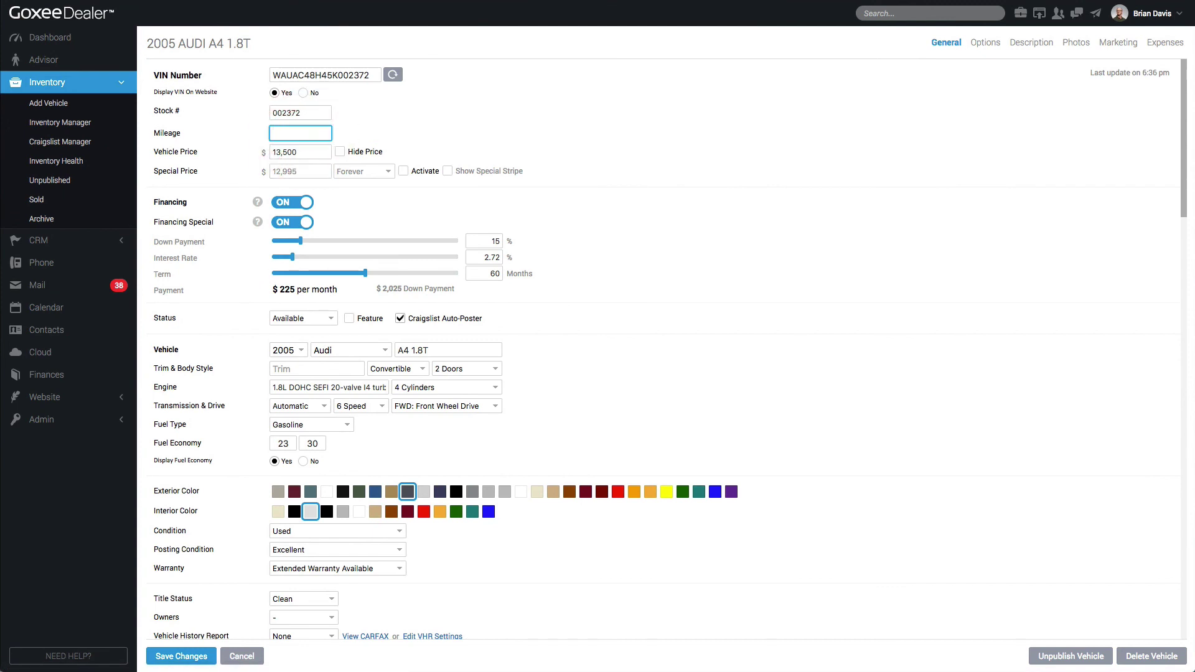
{"action": "type", "text": "85000"}
{"action": "scroll", "coordinate": [662, 348], "scroll_direction": "down", "scroll_amount": 6}
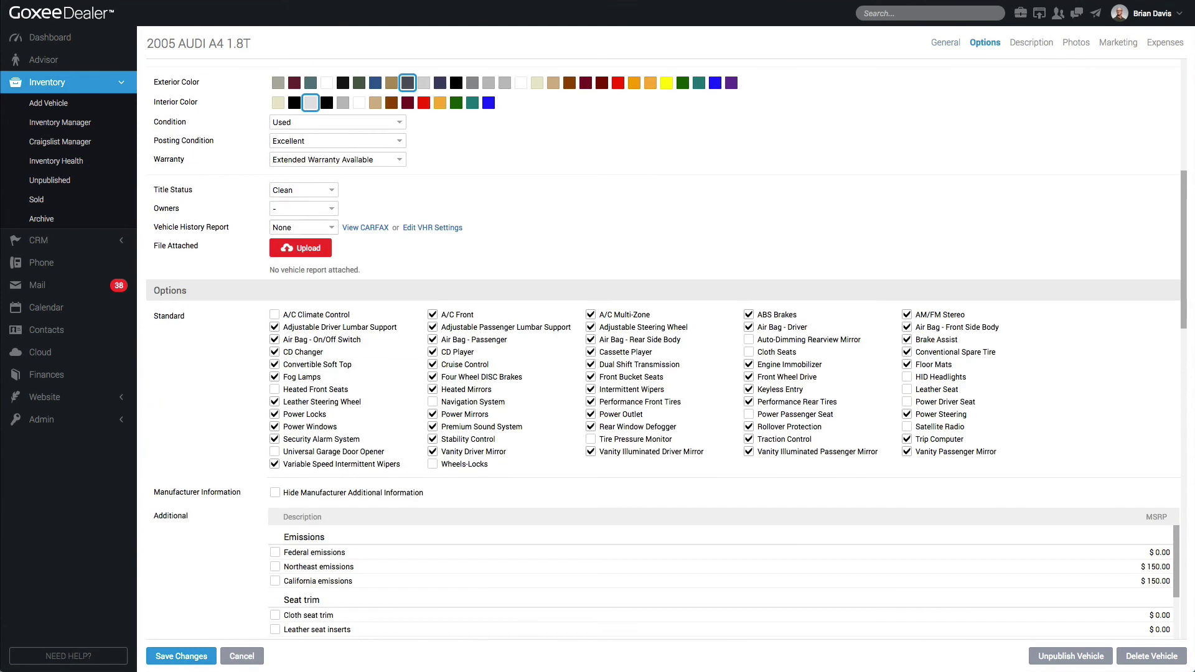
{"action": "left_click", "coordinate": [304, 209]}
{"action": "left_click", "coordinate": [293, 251]}
{"action": "left_click", "coordinate": [198, 651]}
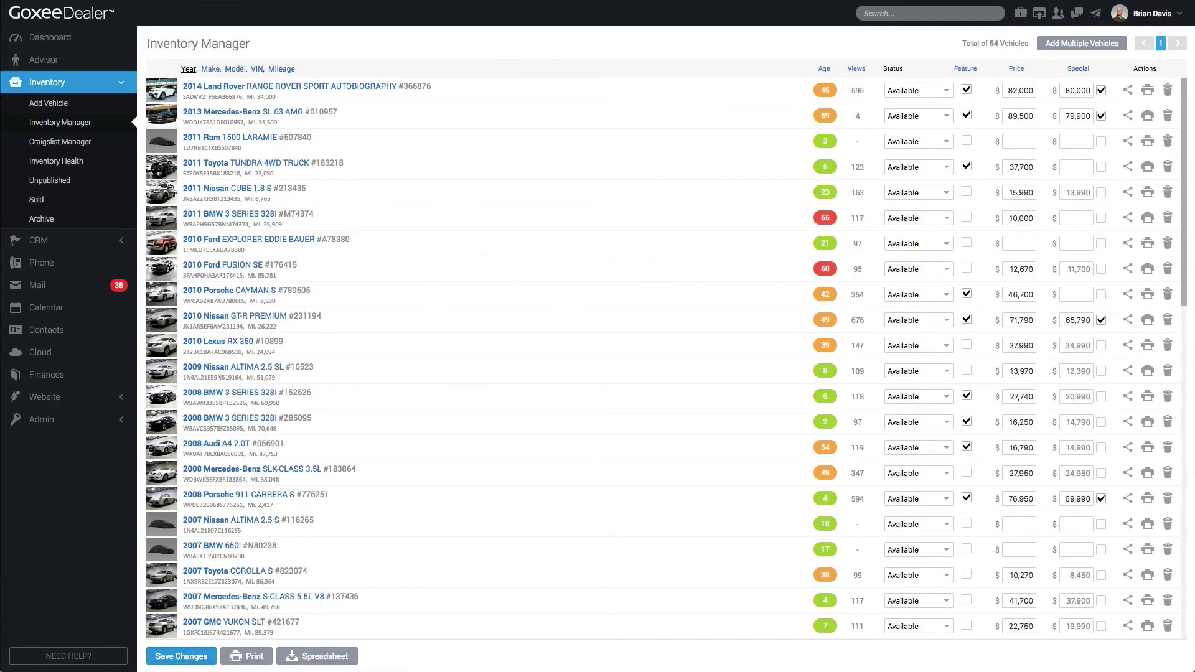
{"action": "left_click", "coordinate": [50, 37]}
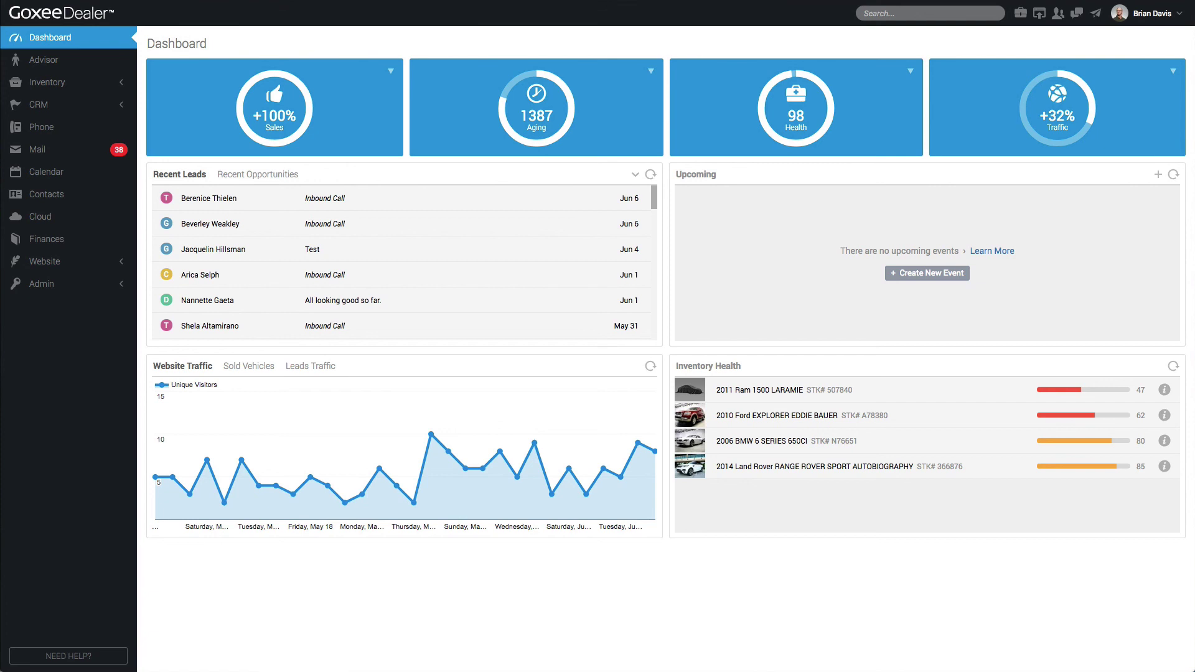
{"action": "left_click", "coordinate": [844, 590]}
{"action": "left_click", "coordinate": [46, 83]}
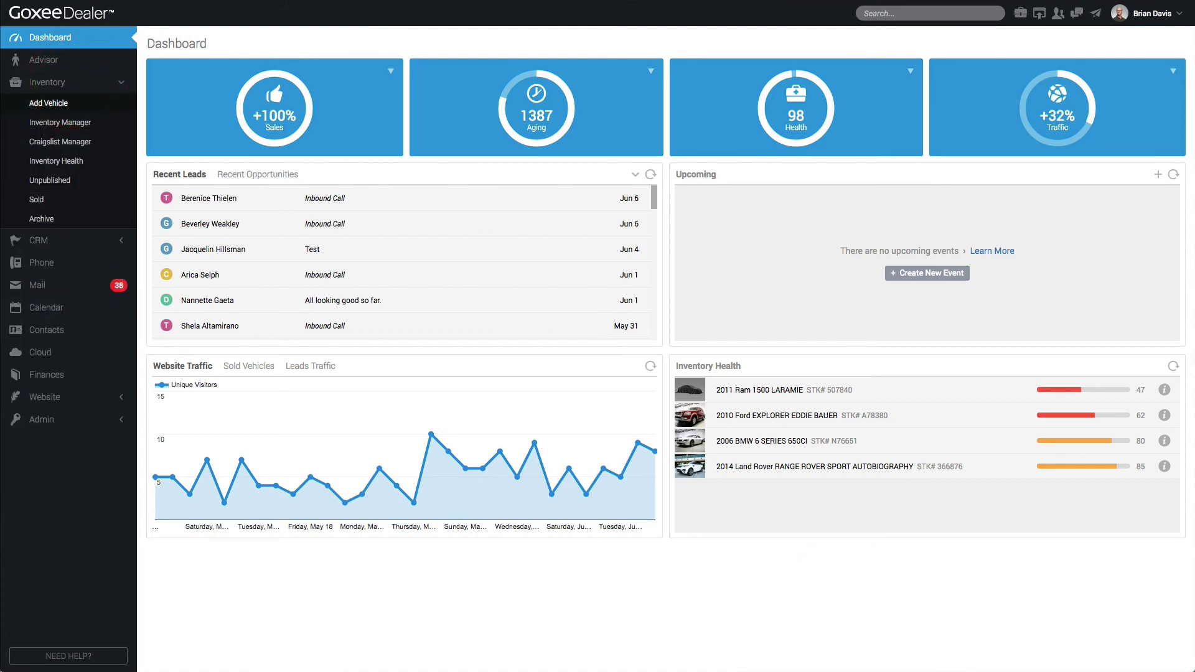
{"action": "left_click", "coordinate": [76, 122]}
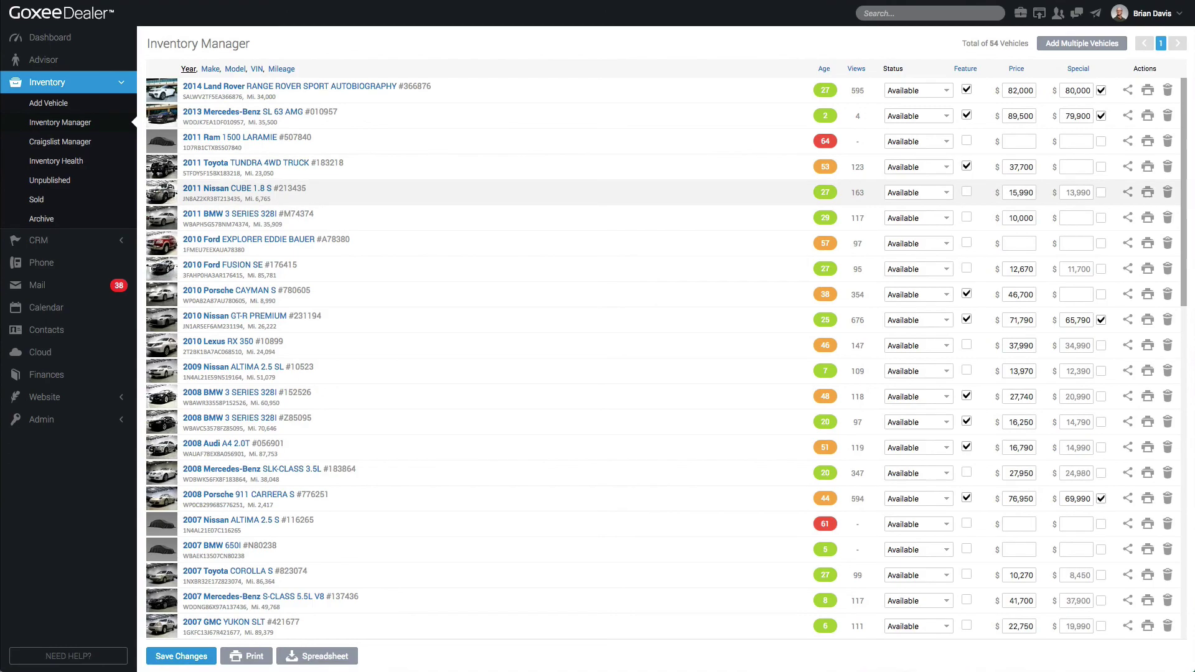
{"action": "scroll", "coordinate": [561, 319], "scroll_direction": "down", "scroll_amount": 9}
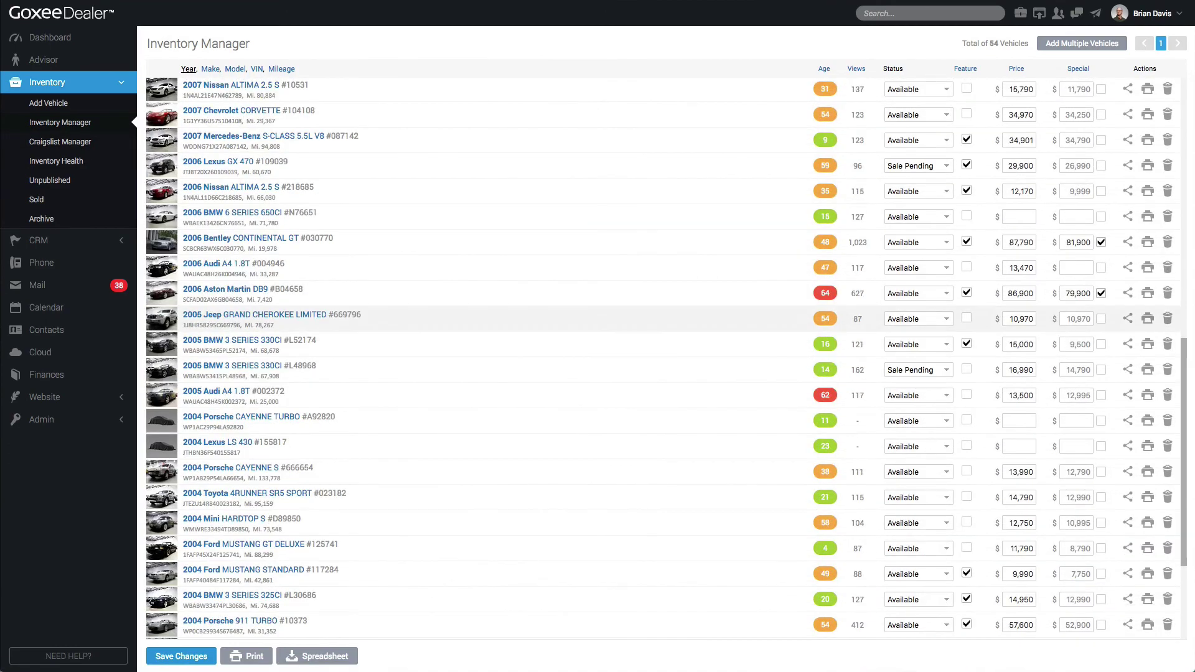
{"action": "scroll", "coordinate": [560, 319], "scroll_direction": "up", "scroll_amount": 9}
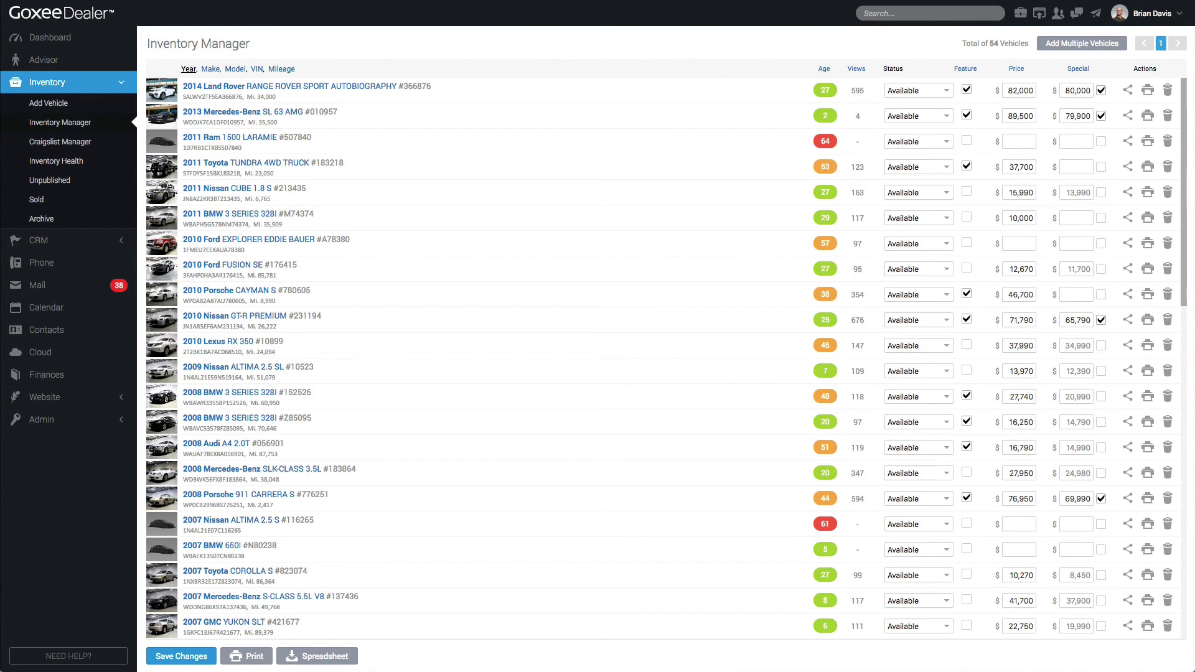
{"action": "left_click", "coordinate": [237, 112]}
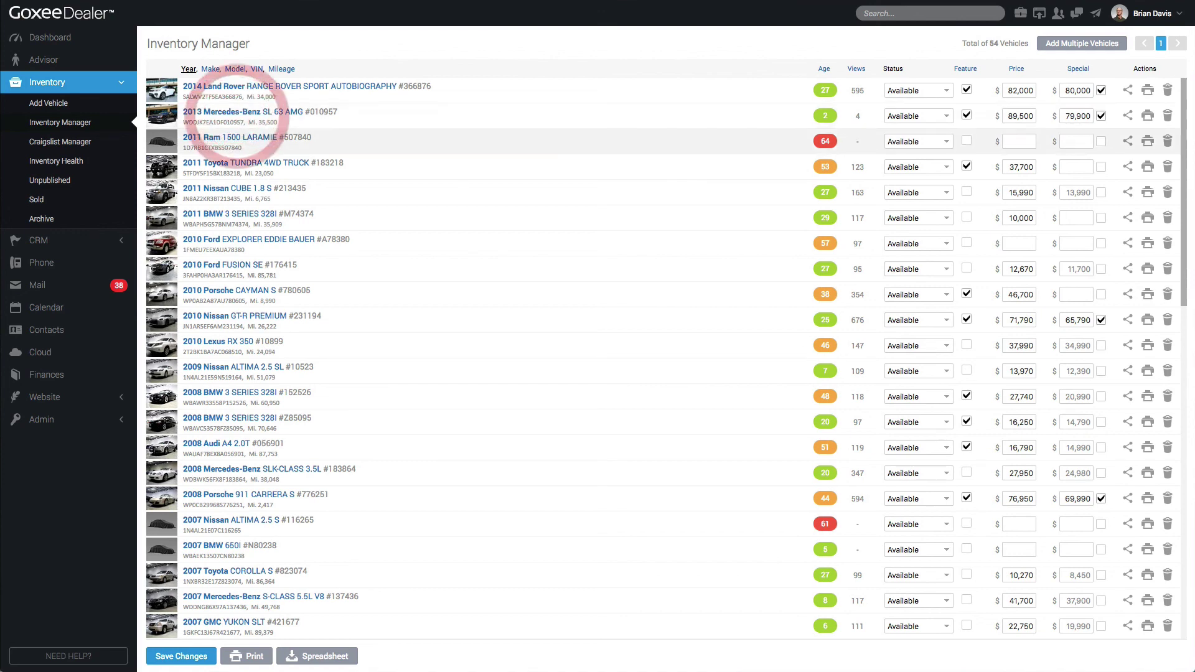
On the SL 63 AMG's edit page, auto-generate a new Vehicle Description
{"action": "scroll", "coordinate": [663, 349], "scroll_direction": "down", "scroll_amount": 15}
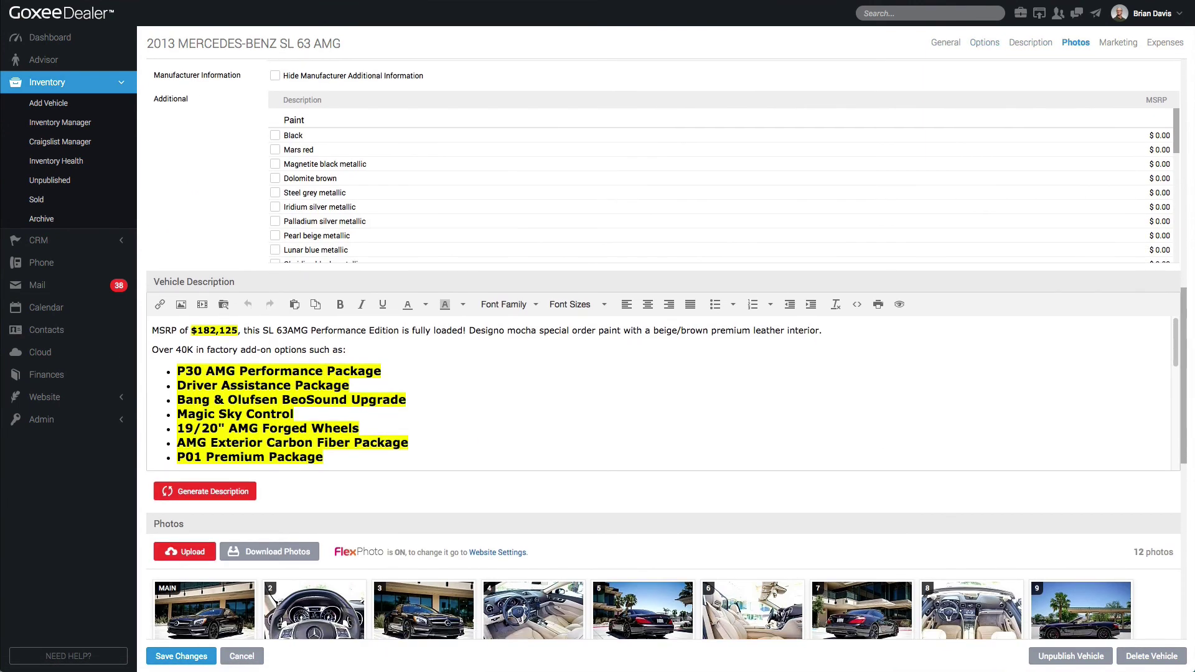
{"action": "scroll", "coordinate": [663, 349], "scroll_direction": "up", "scroll_amount": 15}
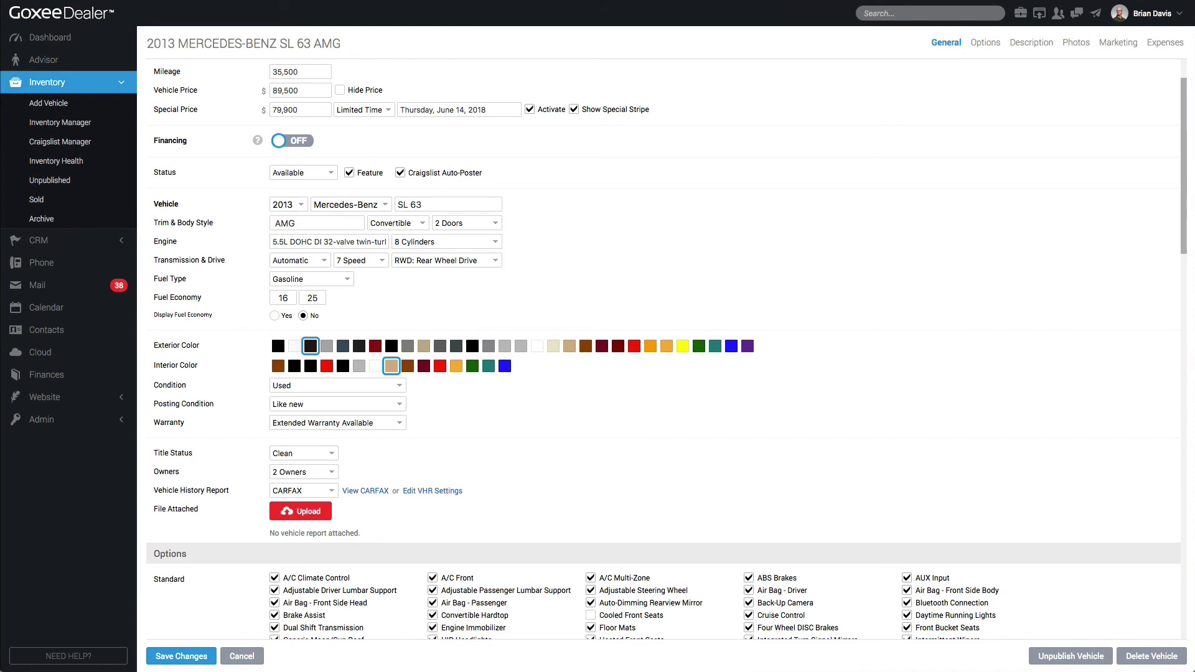
{"action": "scroll", "coordinate": [361, 355], "scroll_direction": "down", "scroll_amount": 10}
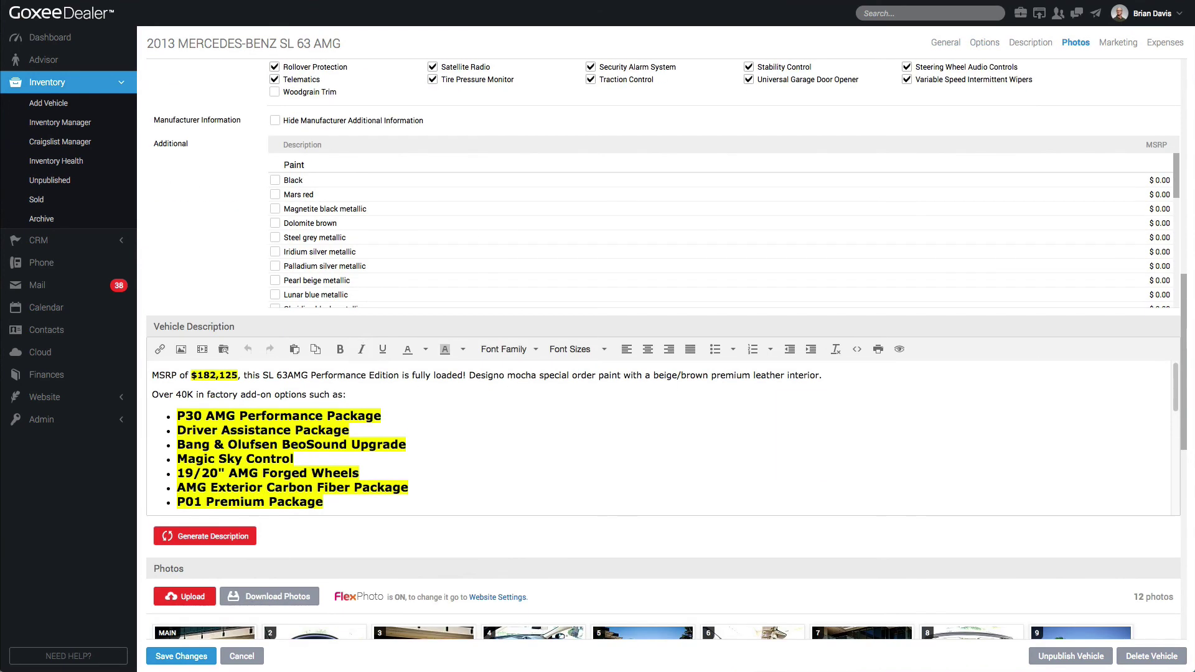
{"action": "left_click", "coordinate": [389, 399]}
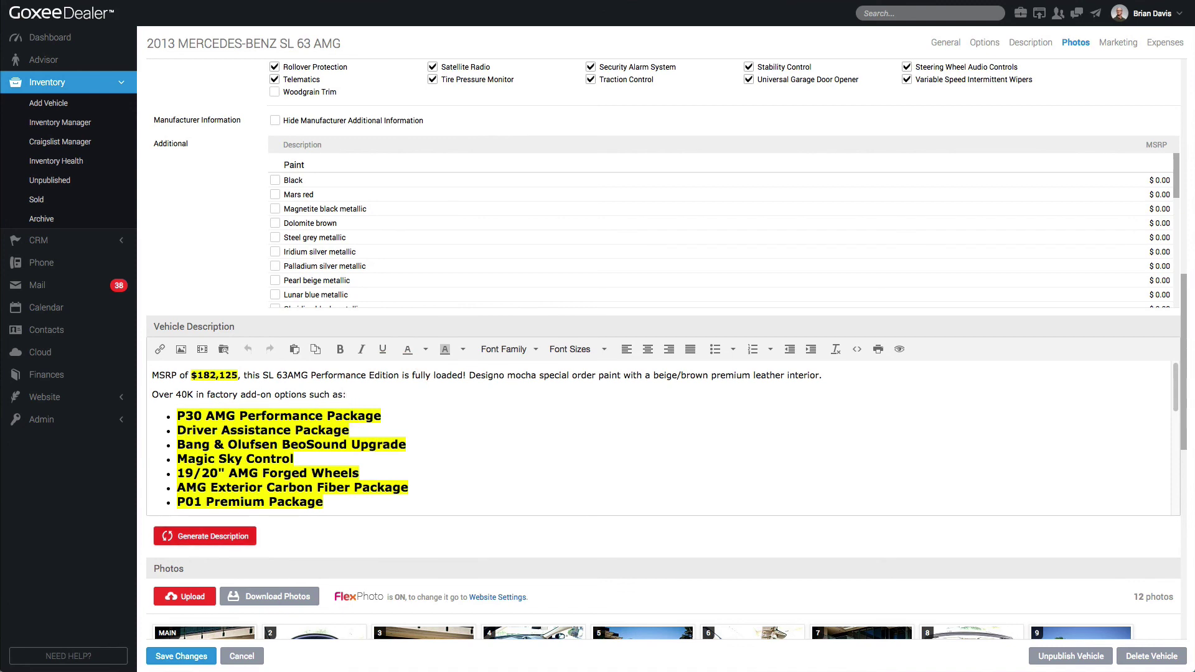
{"action": "left_click", "coordinate": [251, 534]}
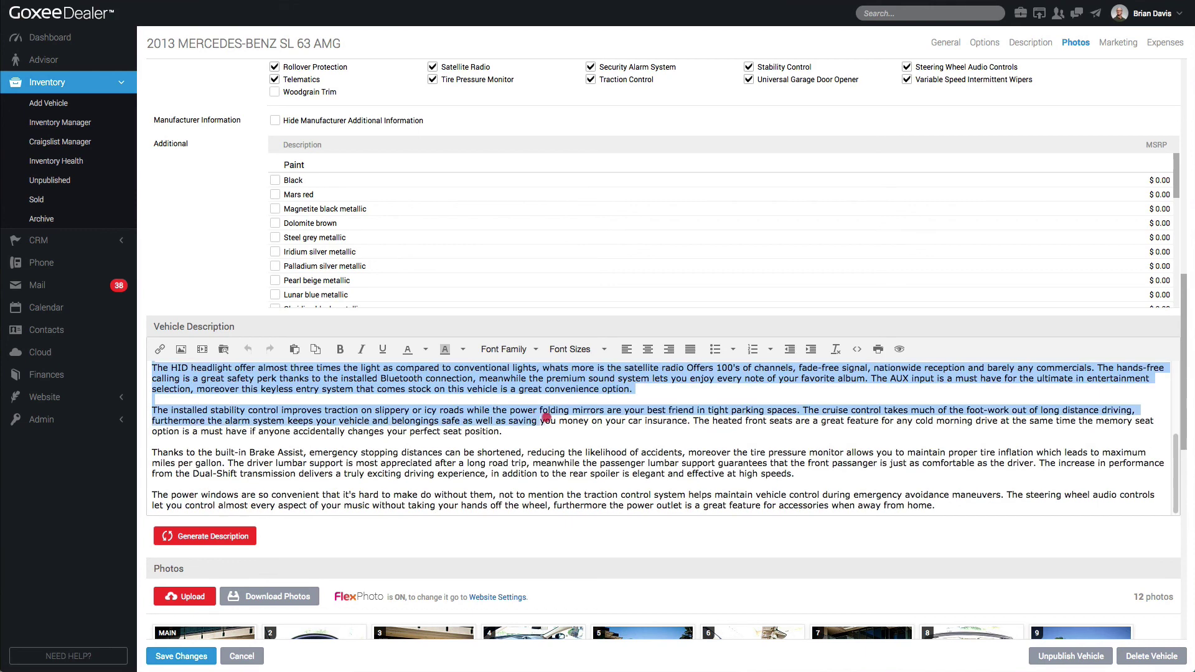
Review the generated description paragraphs, then go back to Inventory Manager
{"action": "left_click", "coordinate": [732, 425]}
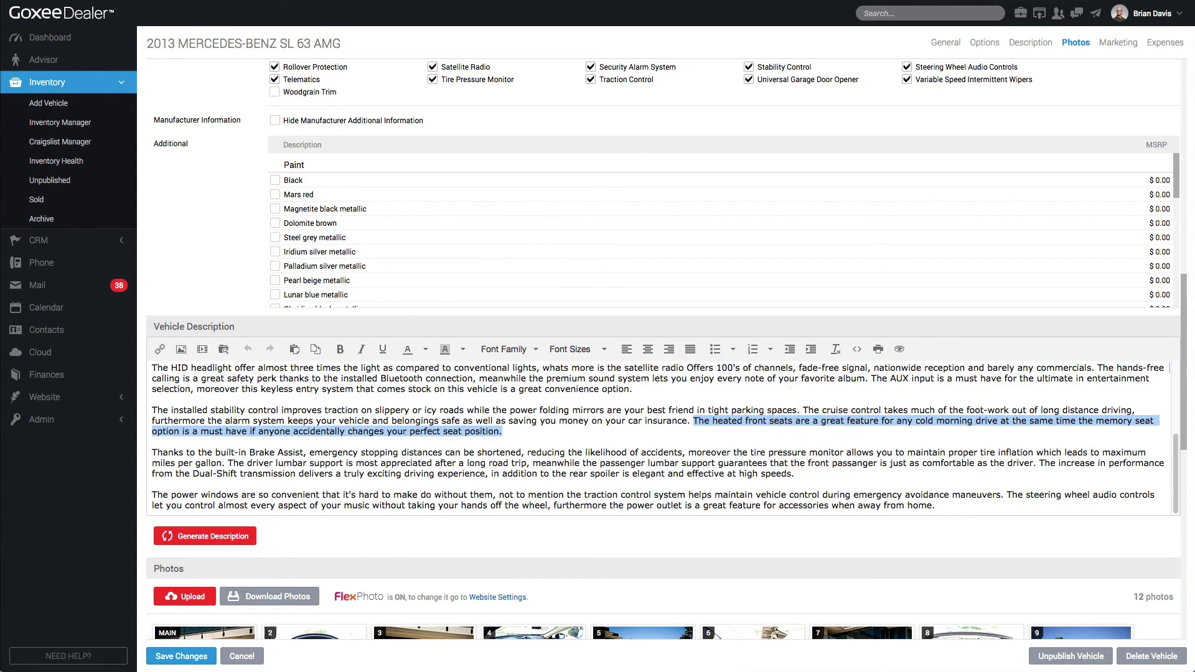
{"action": "left_click", "coordinate": [583, 428]}
{"action": "scroll", "coordinate": [585, 404], "scroll_direction": "down", "scroll_amount": 2}
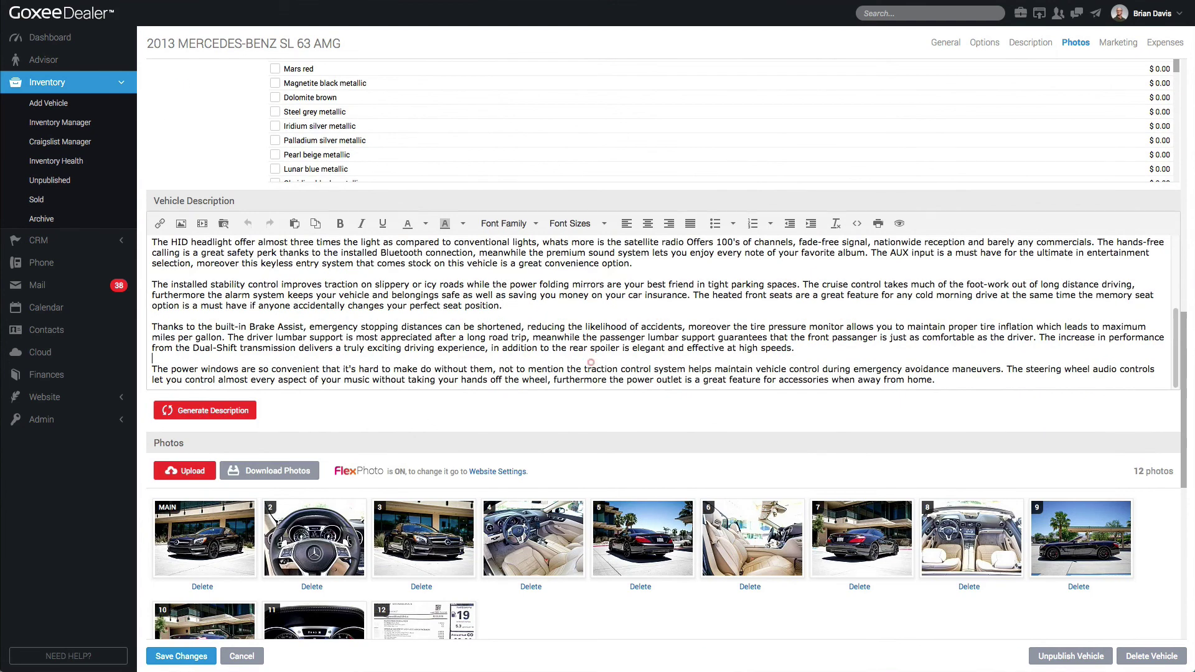
{"action": "left_click_drag", "start_coordinate": [795, 349], "coordinate": [148, 285]}
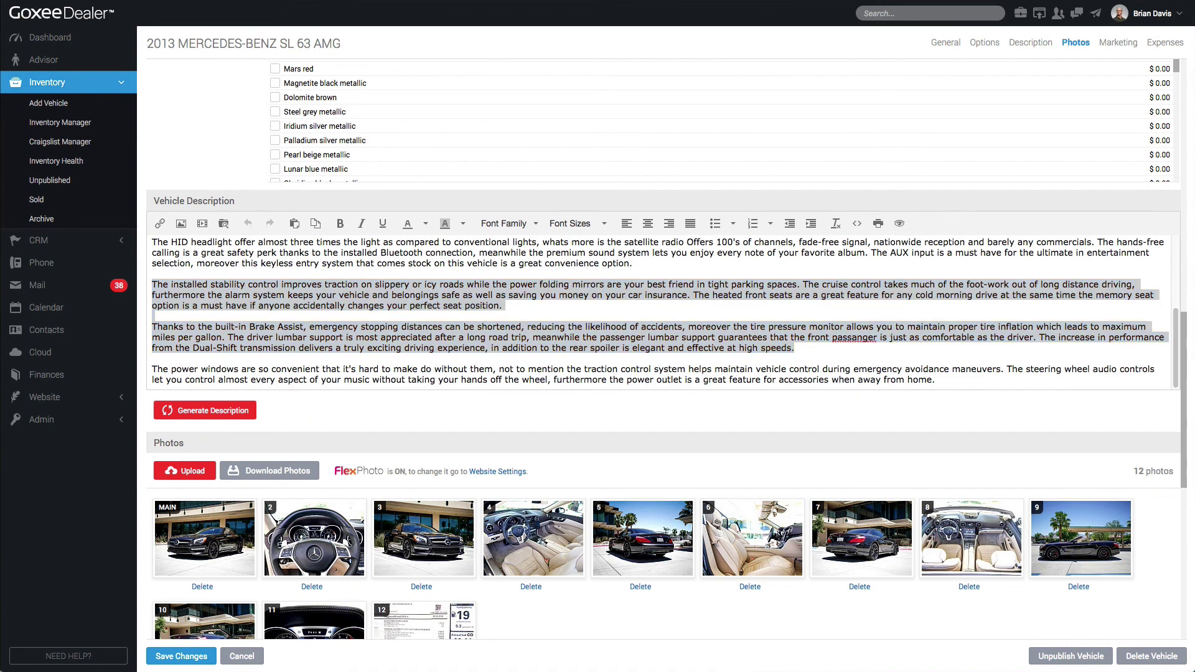
{"action": "left_click", "coordinate": [60, 122]}
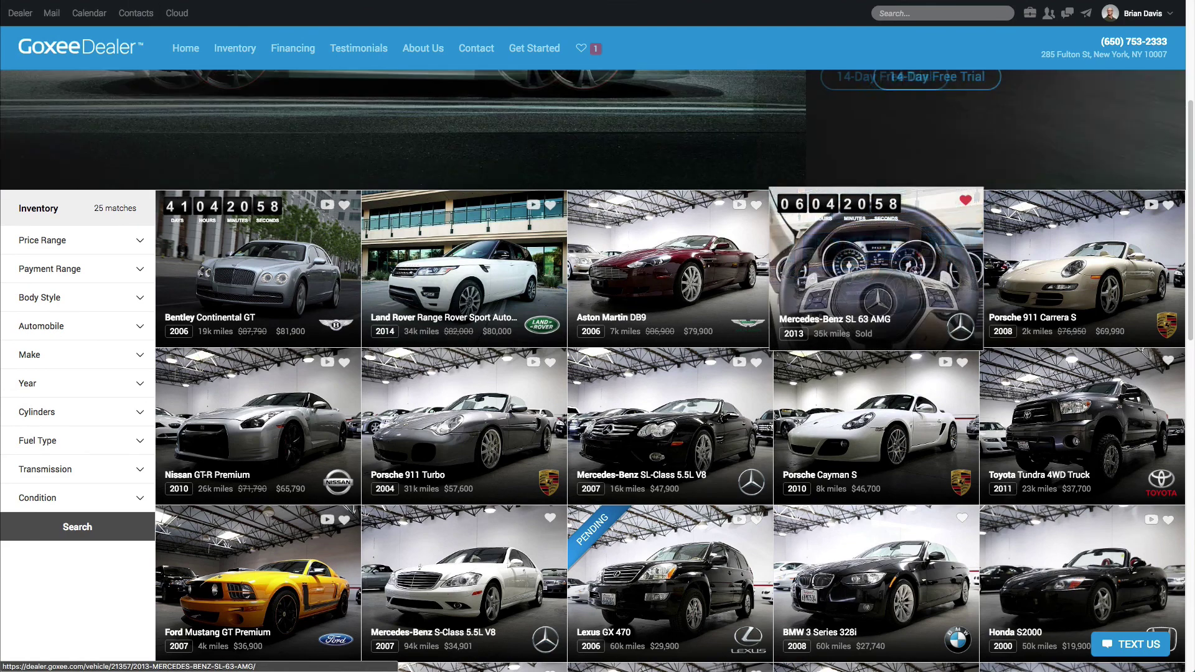
Review the Sold Vehicles display options, keeping sold vehicles shown for 14 days
{"action": "scroll", "coordinate": [876, 268], "scroll_direction": "down", "scroll_amount": 1}
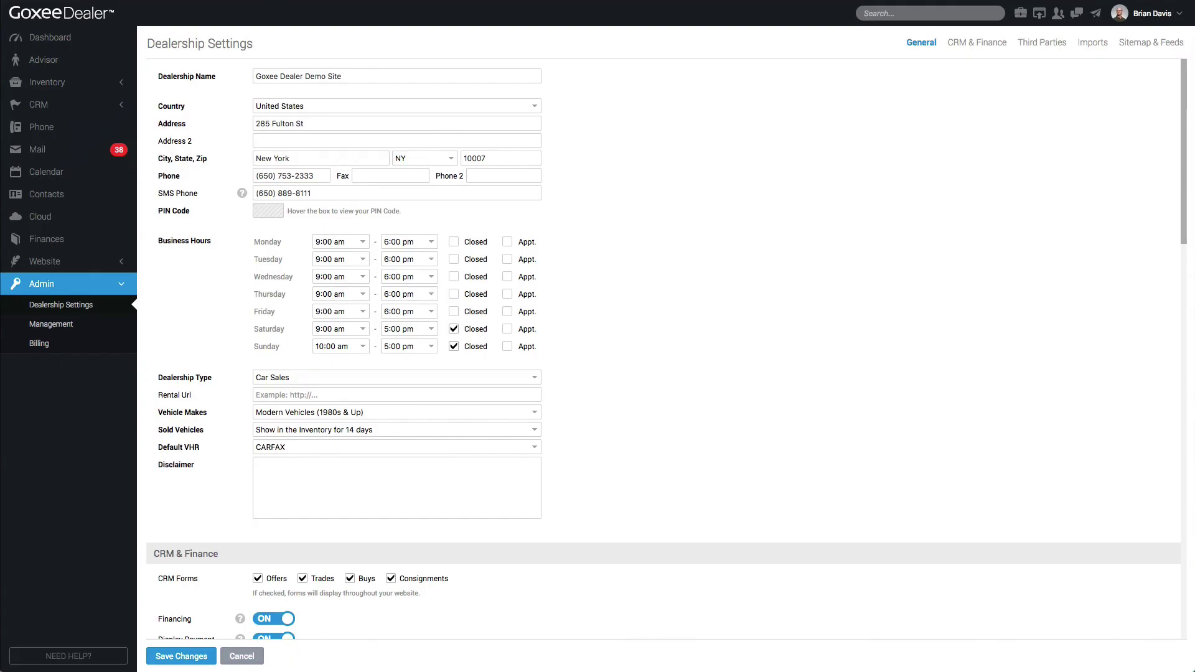
{"action": "scroll", "coordinate": [663, 348], "scroll_direction": "down", "scroll_amount": 5}
{"action": "scroll", "coordinate": [663, 349], "scroll_direction": "up", "scroll_amount": 5}
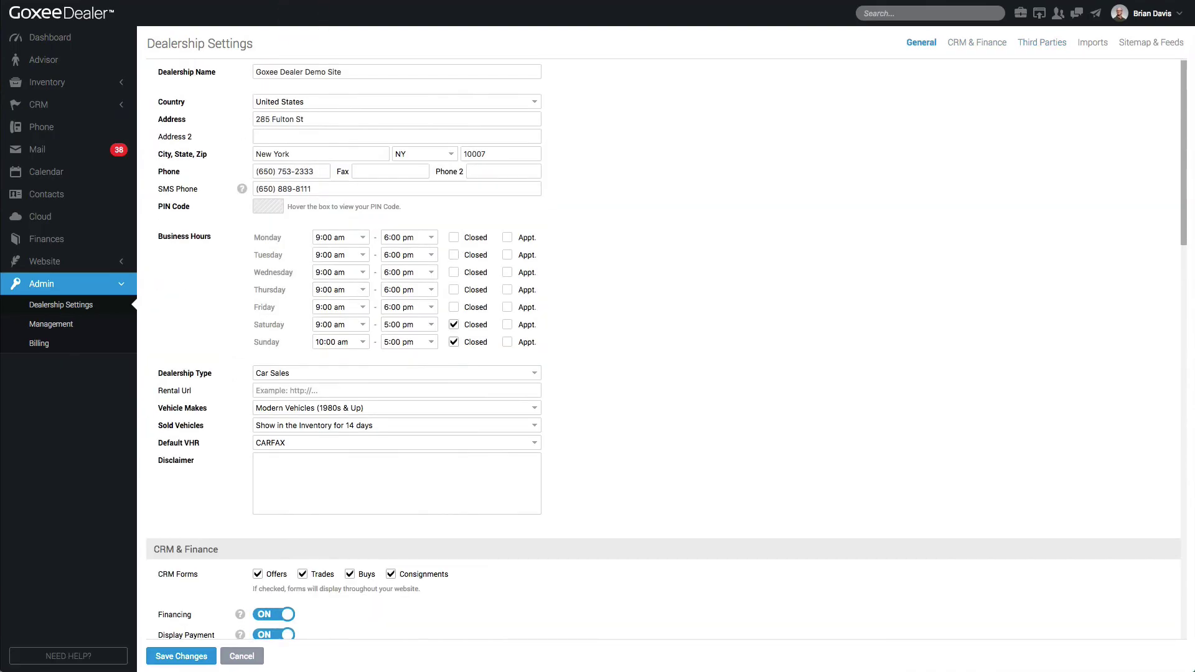
{"action": "left_click", "coordinate": [397, 425]}
{"action": "left_click", "coordinate": [318, 424]}
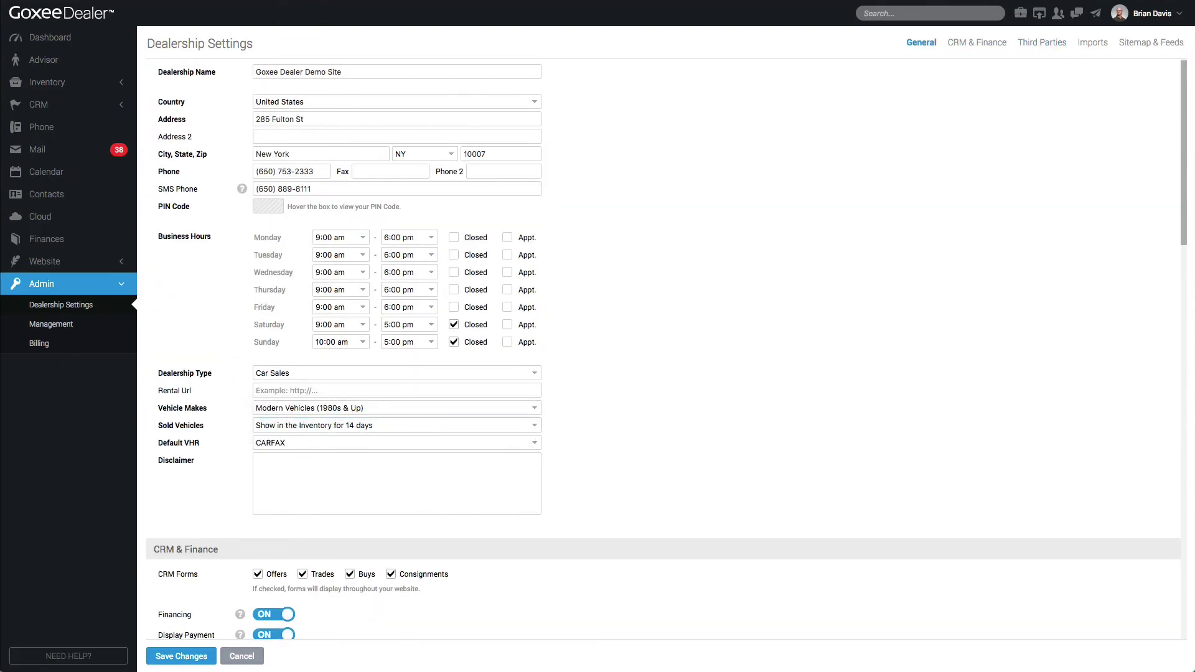
{"action": "left_click", "coordinate": [396, 425]}
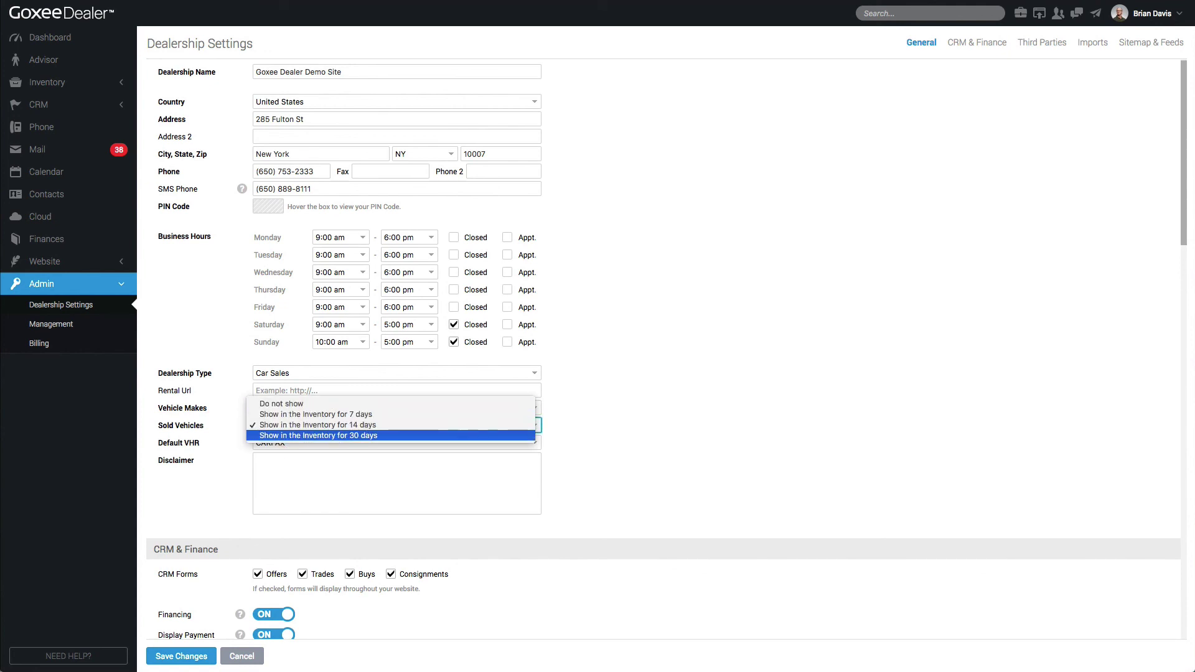
{"action": "key", "text": "Escape"}
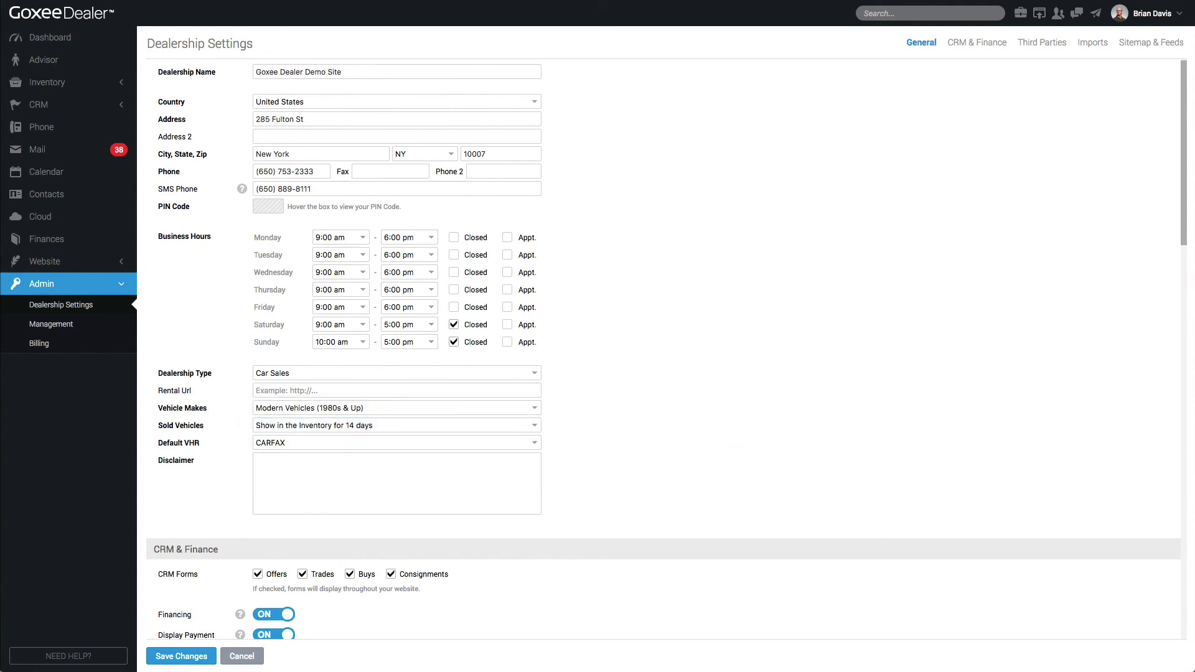